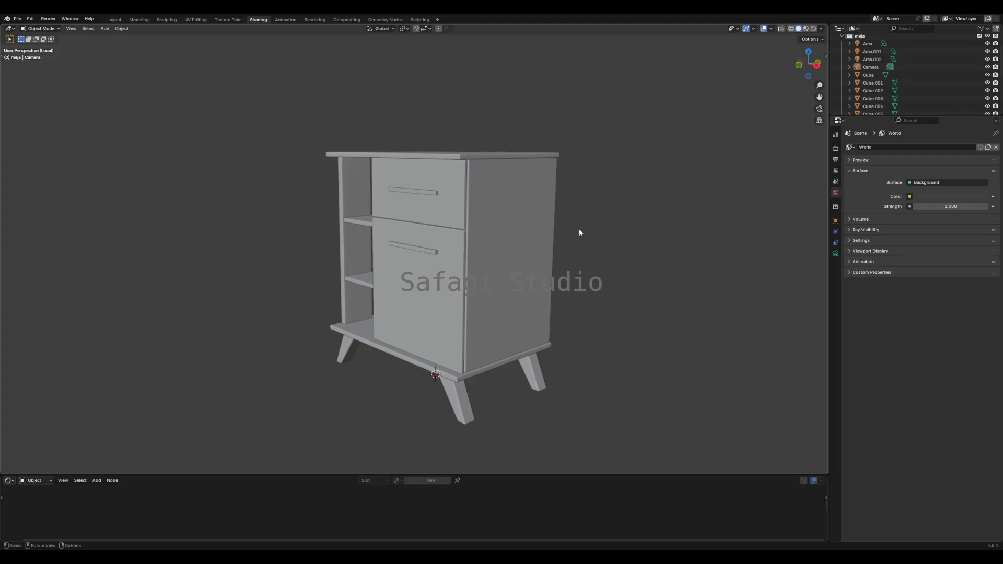
- Examine the finished cabinet model from several angles, selecting its two shelves, door side and base panel for inspection
{"action": "middle_click_drag", "start_coordinate": [579, 232], "coordinate": [632, 234]}
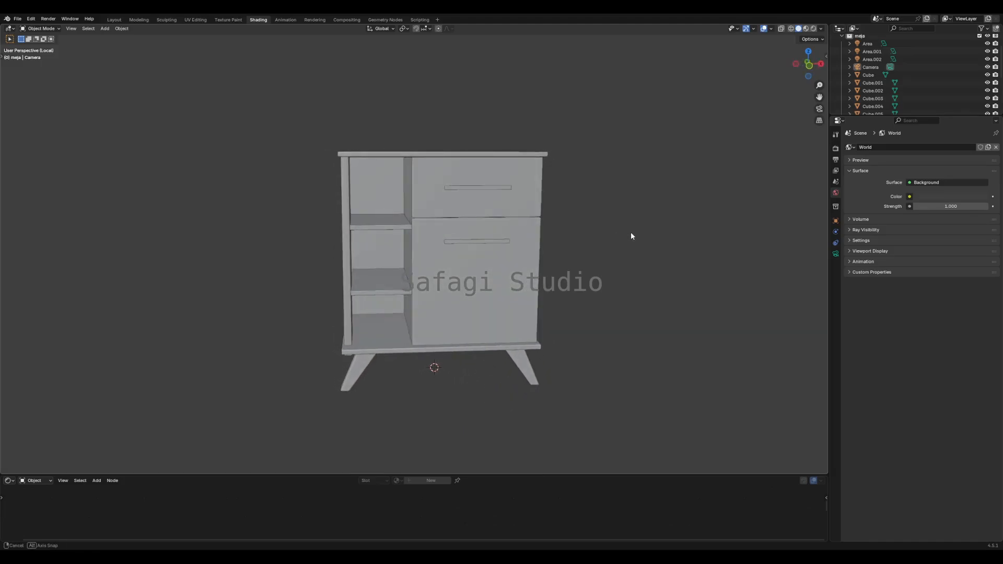
{"action": "middle_click_drag", "start_coordinate": [569, 241], "coordinate": [571, 226], "text": "shift"}
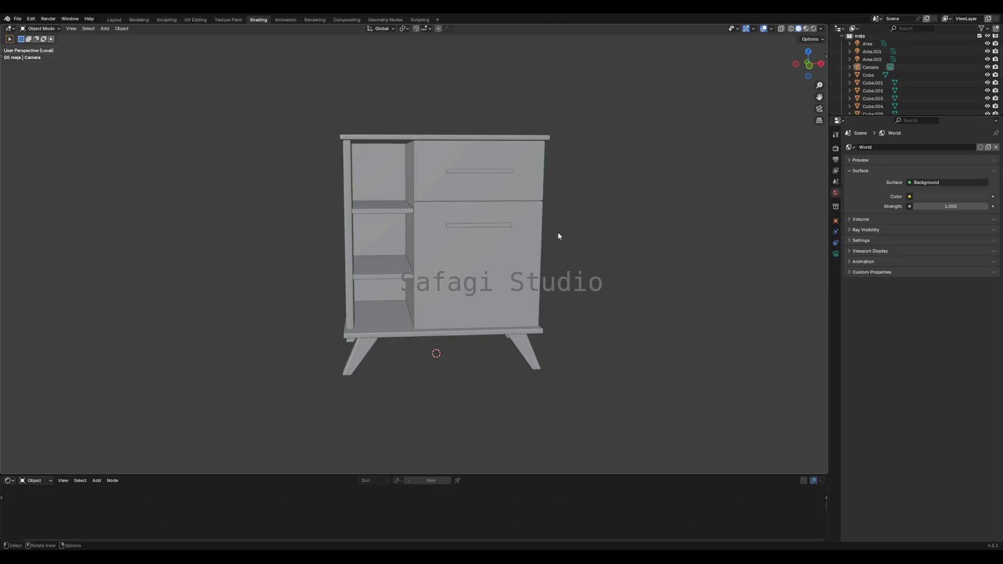
{"action": "mouse_move", "coordinate": [558, 236]}
{"action": "middle_mouse_down"}
{"action": "mouse_move", "coordinate": [544, 242]}
{"action": "mouse_move", "coordinate": [569, 248]}
{"action": "middle_mouse_up"}
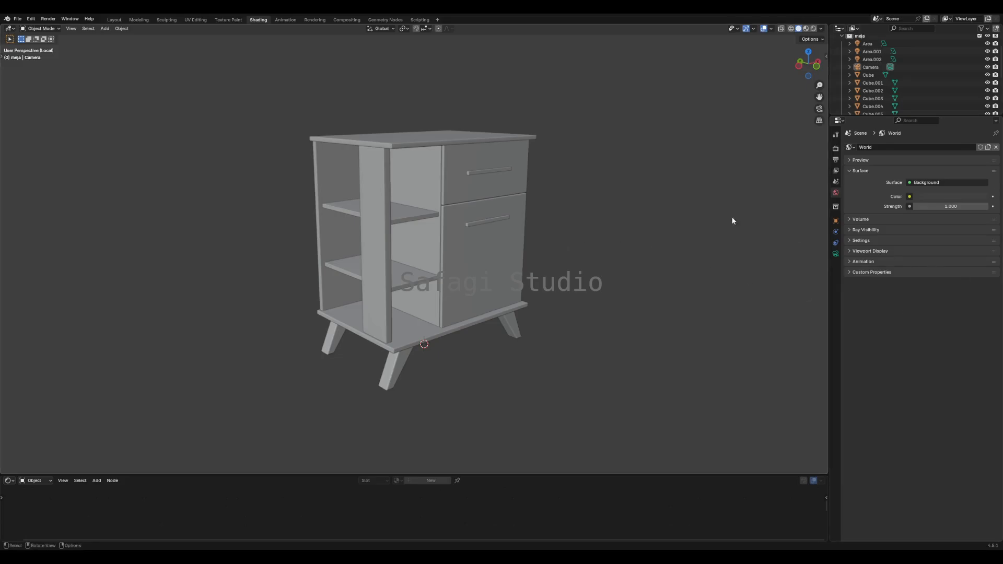
{"action": "middle_click_drag", "start_coordinate": [732, 122], "coordinate": [653, 139]}
{"action": "scroll", "coordinate": [502, 162], "scroll_direction": "up", "scroll_amount": 3}
{"action": "middle_click_drag", "start_coordinate": [502, 159], "coordinate": [399, 180]}
{"action": "left_click", "coordinate": [390, 184]}
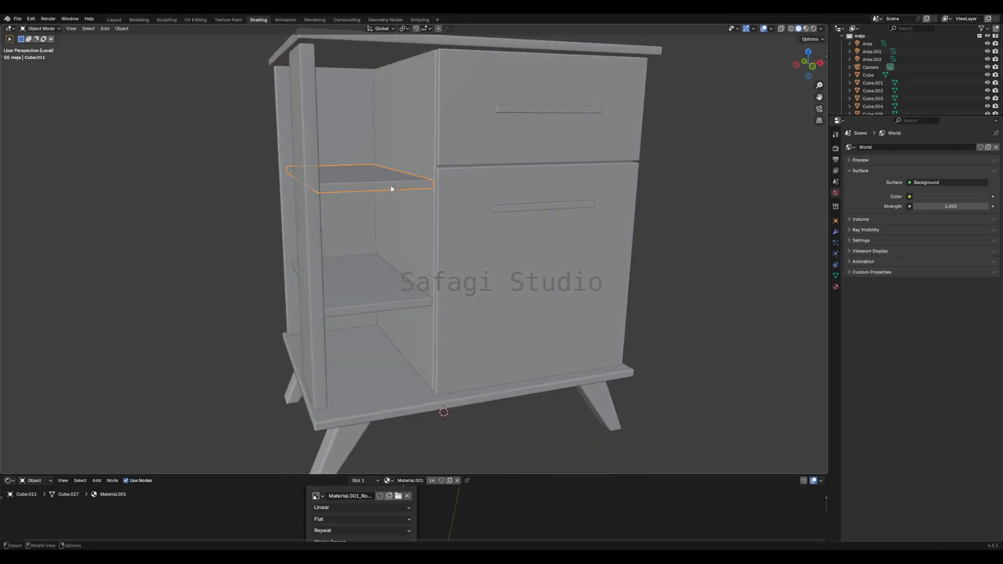
{"action": "left_click", "coordinate": [387, 265]}
{"action": "left_click", "coordinate": [470, 295]}
{"action": "left_click", "coordinate": [452, 317]}
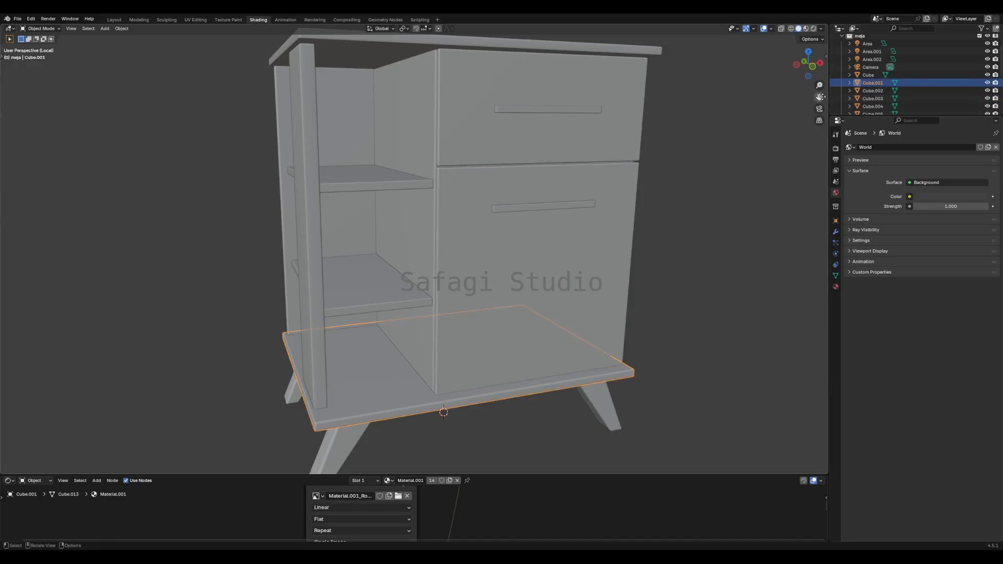
- Show the cabinet in rendered shading, exit local view and inspect its wood and painted materials with the scene lighting
{"action": "left_click", "coordinate": [814, 28]}
{"action": "middle_click_drag", "start_coordinate": [613, 57], "coordinate": [450, 137]}
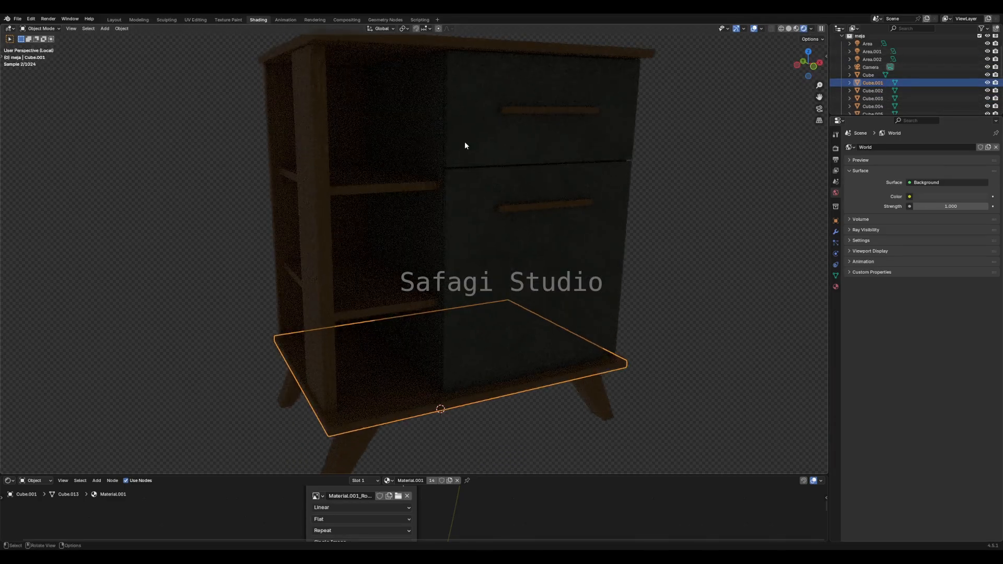
{"action": "key", "text": "KP_Divide"}
{"action": "mouse_move", "coordinate": [612, 162]}
{"action": "middle_mouse_down"}
{"action": "mouse_move", "coordinate": [624, 161]}
{"action": "mouse_move", "coordinate": [606, 165]}
{"action": "middle_mouse_up"}
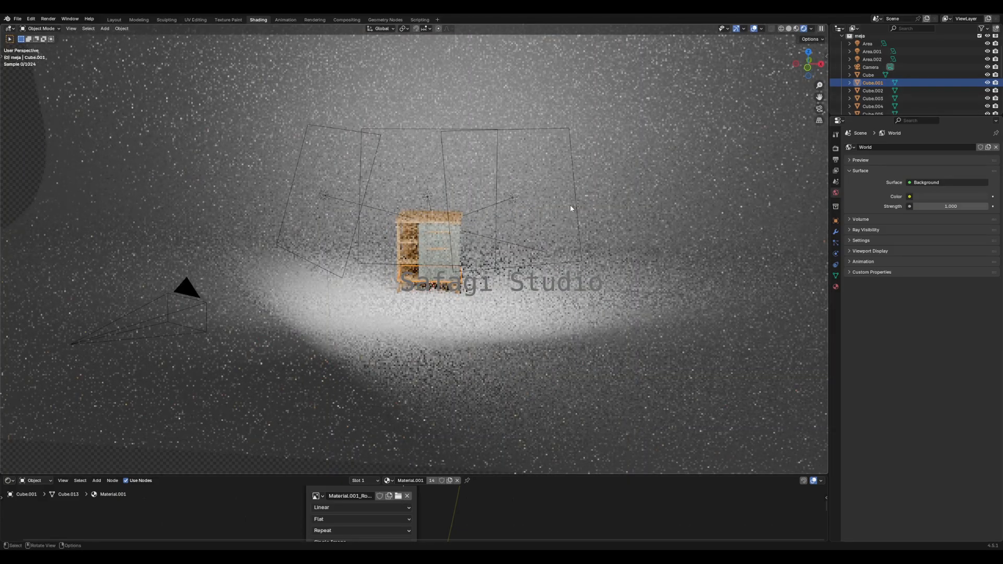
{"action": "scroll", "coordinate": [570, 205], "scroll_direction": "up", "scroll_amount": 9}
{"action": "middle_click_drag", "start_coordinate": [483, 243], "coordinate": [527, 230]}
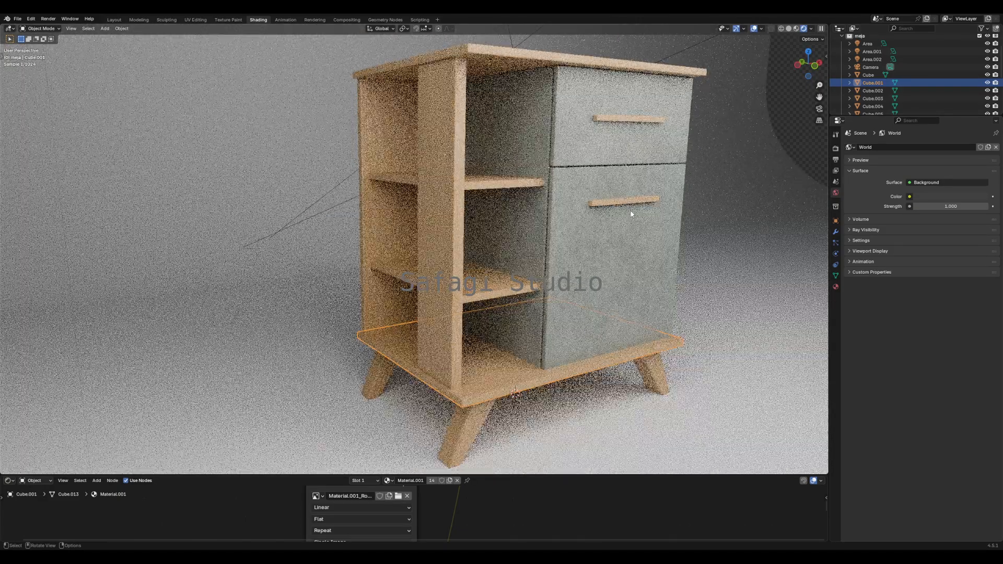
{"action": "middle_click_drag", "start_coordinate": [679, 192], "coordinate": [610, 208], "text": "shift"}
{"action": "scroll", "coordinate": [643, 205], "scroll_direction": "down", "scroll_amount": 6}
{"action": "scroll", "coordinate": [581, 208], "scroll_direction": "up", "scroll_amount": 2}
{"action": "scroll", "coordinate": [609, 208], "scroll_direction": "down", "scroll_amount": 1}
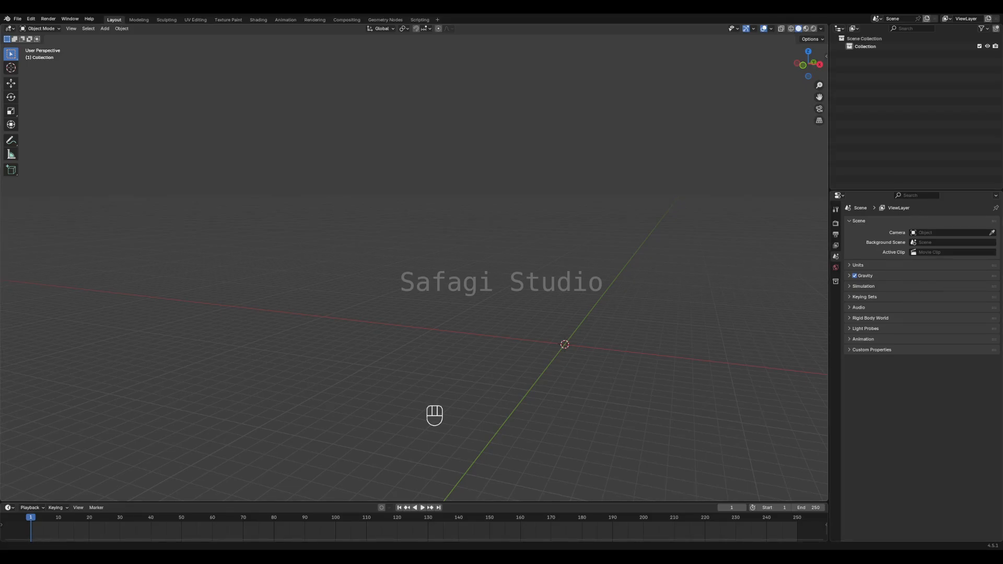
- Bring the cabinet photo into the empty scene as a reference image
{"action": "left_click_drag", "start_coordinate": [893, 261], "coordinate": [533, 198]}
{"action": "scroll", "coordinate": [573, 231], "scroll_direction": "down", "scroll_amount": 3}
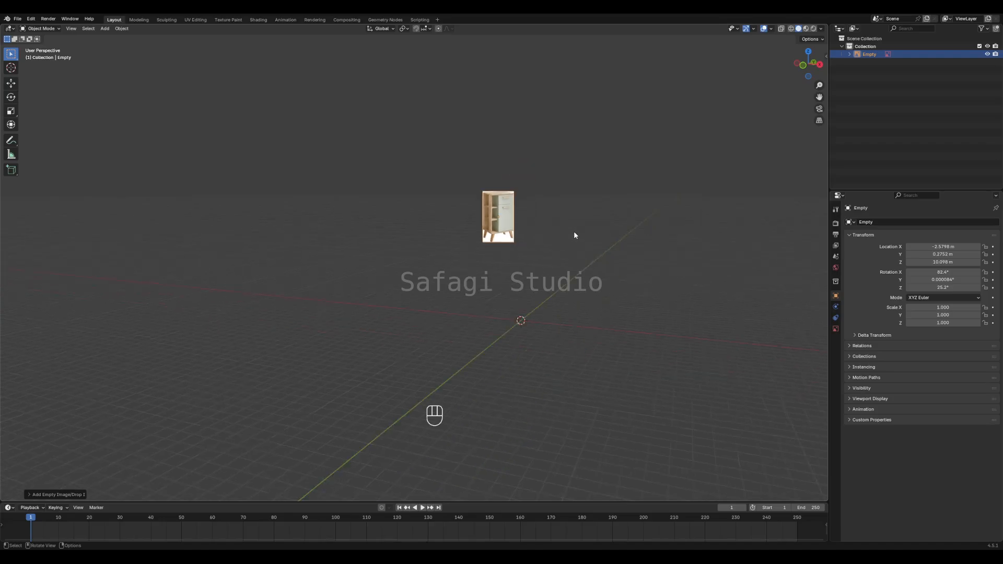
{"action": "middle_click_drag", "start_coordinate": [548, 231], "coordinate": [569, 247]}
- Set the reference image's X, Y and Z location to 0 m
{"action": "key", "text": "n"}
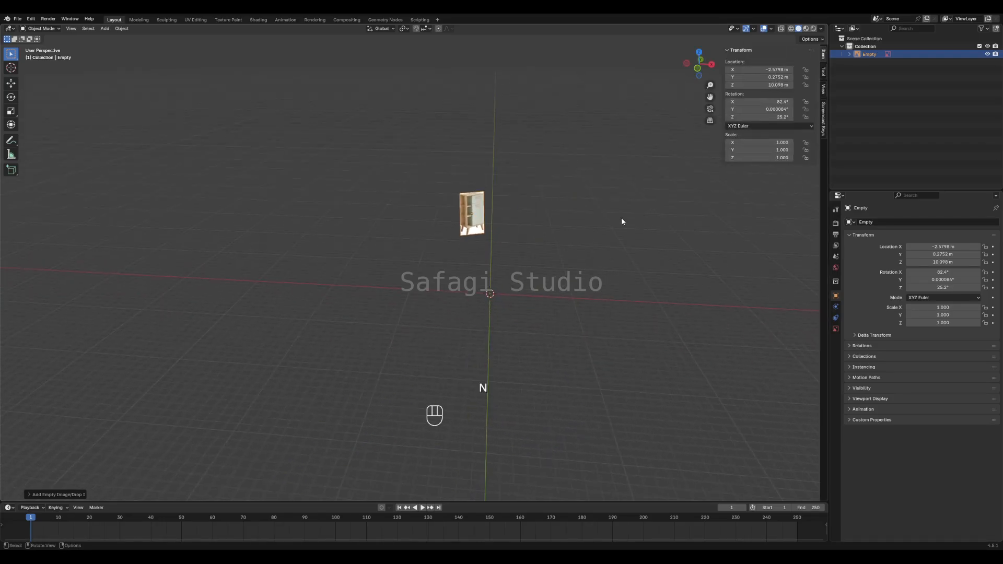
{"action": "left_click_drag", "start_coordinate": [768, 69], "coordinate": [768, 85]}
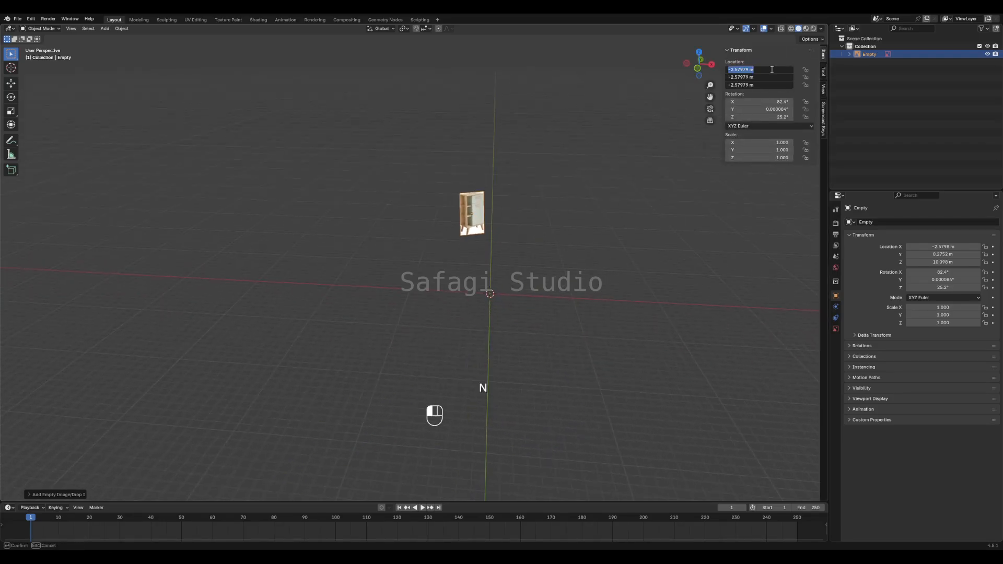
{"action": "type", "text": "0"}
{"action": "key", "text": "Return"}
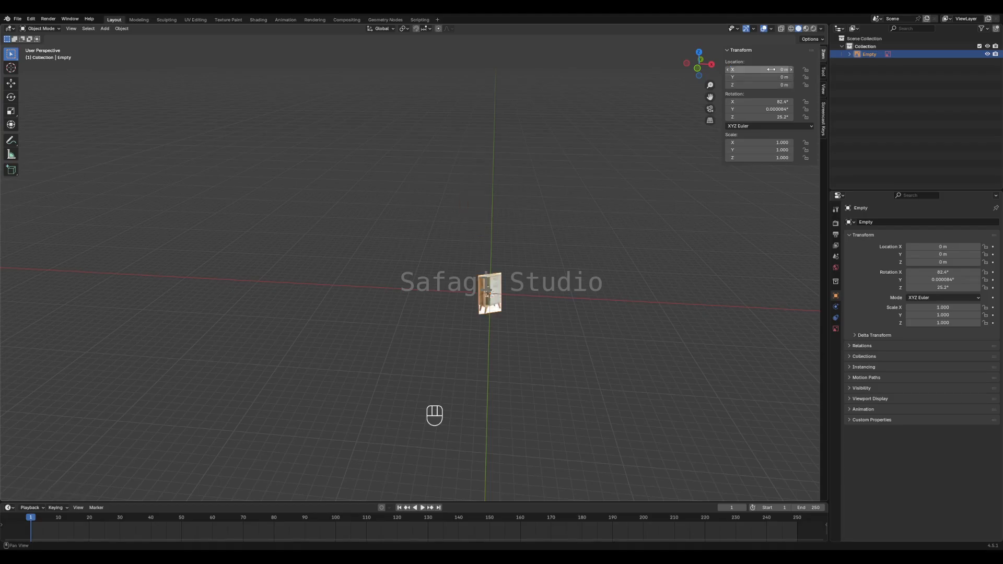
- Raise the reference image about 2.77 m along the Z axis so it stands above the floor grid
{"action": "middle_click_drag", "start_coordinate": [538, 230], "coordinate": [488, 225]}
{"action": "key", "text": "g"}
{"action": "key", "text": "z"}
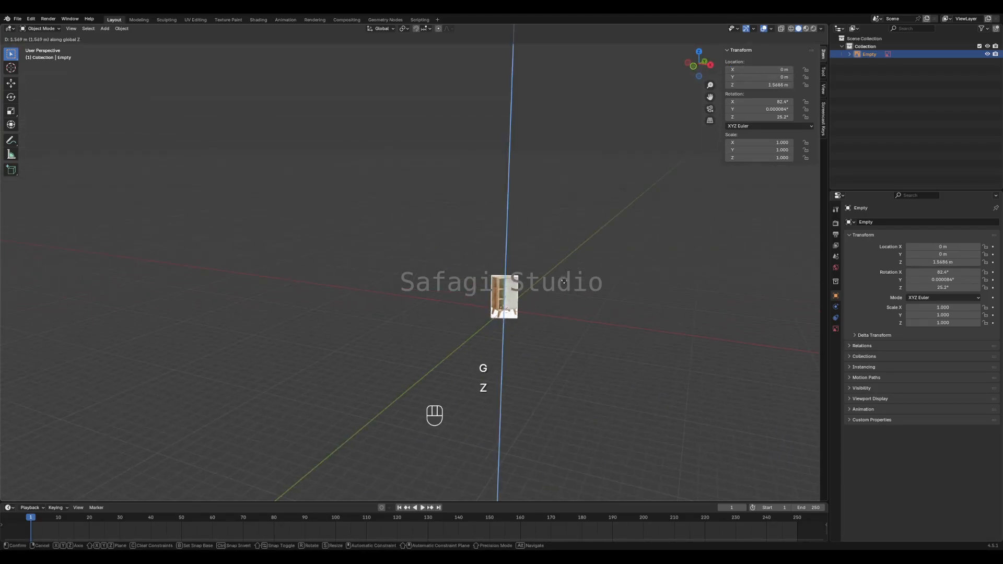
{"action": "left_click", "coordinate": [559, 270]}
- Move the reference image along the negative X axis to about -23.5 m, well away from the origin
{"action": "key", "text": "g"}
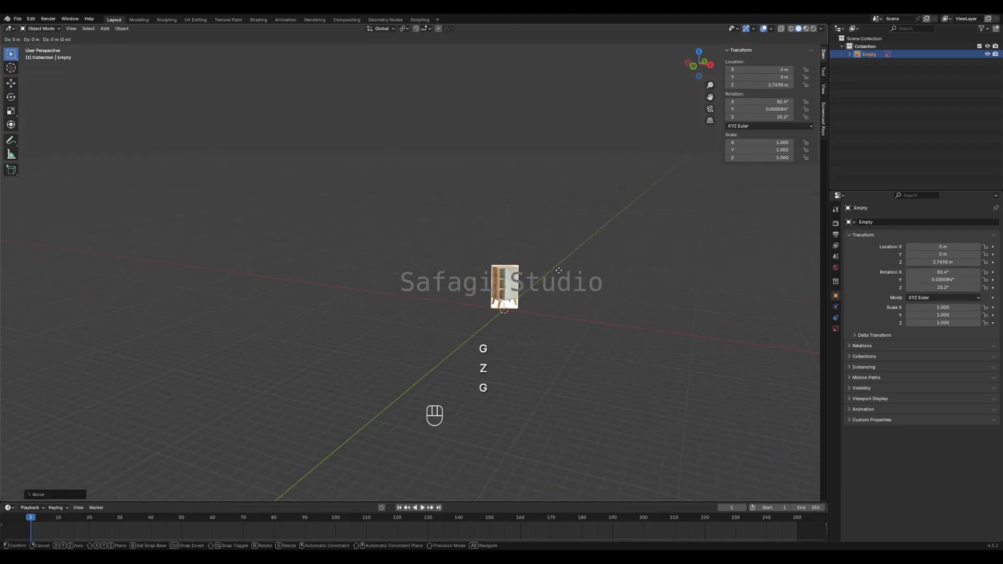
{"action": "key", "text": "x"}
{"action": "left_click", "coordinate": [390, 256]}
{"action": "scroll", "coordinate": [496, 261], "scroll_direction": "up", "scroll_amount": 3}
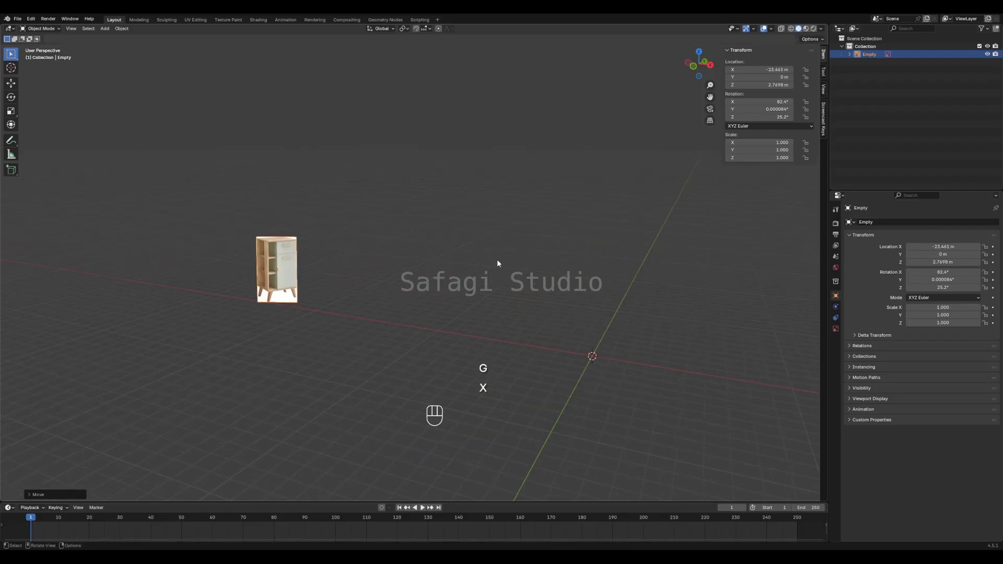
{"action": "middle_click_drag", "start_coordinate": [497, 263], "coordinate": [426, 254], "text": "shift"}
{"action": "scroll", "coordinate": [550, 269], "scroll_direction": "down", "scroll_amount": 1}
{"action": "scroll", "coordinate": [406, 261], "scroll_direction": "up", "scroll_amount": 1}
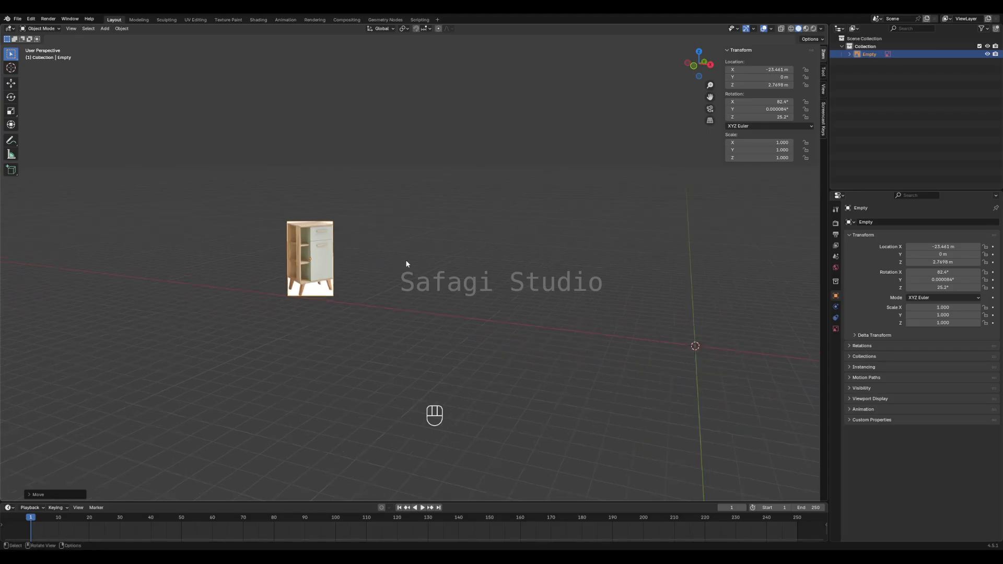
{"action": "scroll", "coordinate": [411, 262], "scroll_direction": "up", "scroll_amount": 1}
{"action": "middle_click_drag", "start_coordinate": [504, 263], "coordinate": [436, 249], "text": "shift"}
- Move the reference image back along X, closer to the origin but still on its negative side, and deselect it
{"action": "left_click", "coordinate": [248, 263]}
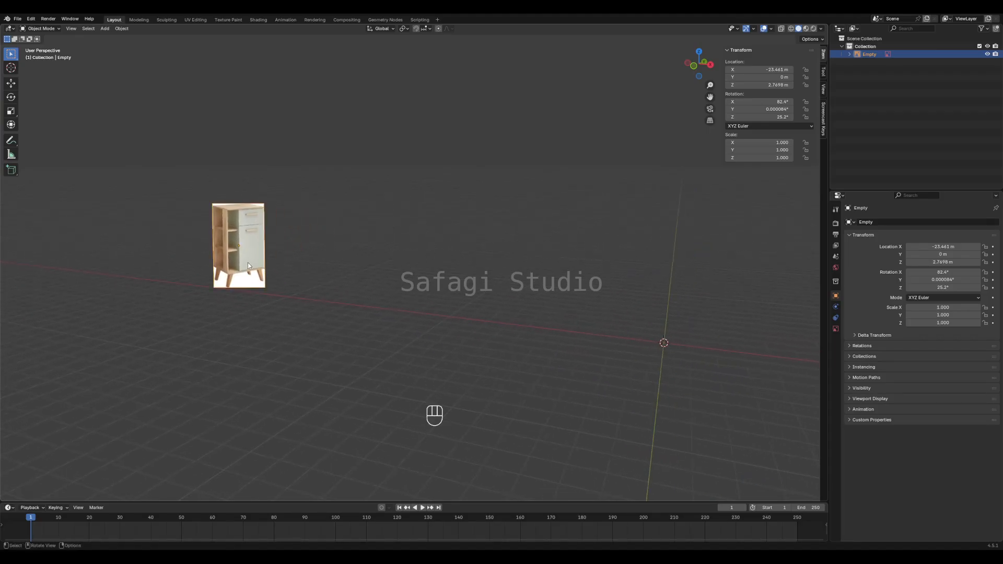
{"action": "key", "text": "g"}
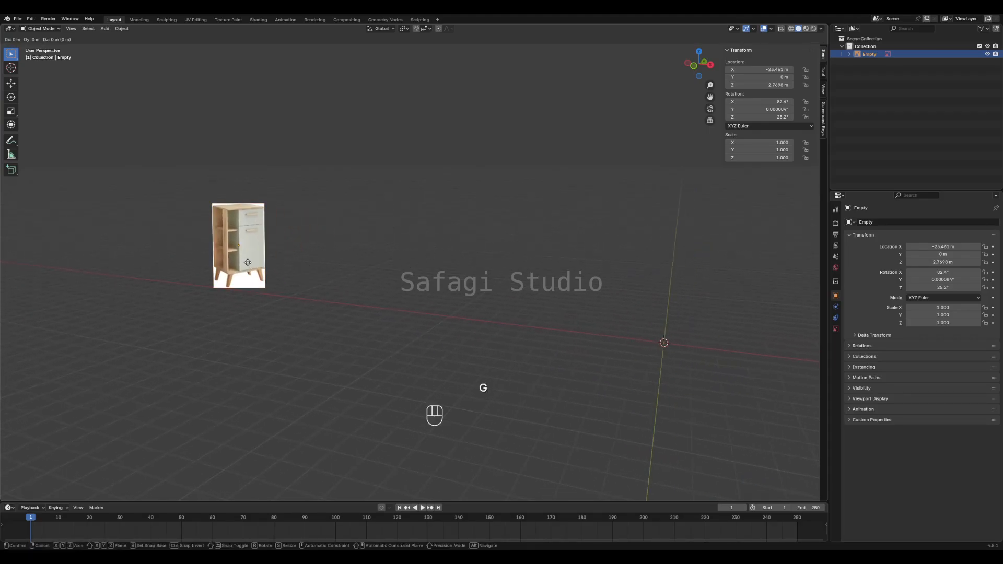
{"action": "key", "text": "x"}
{"action": "left_click", "coordinate": [418, 278]}
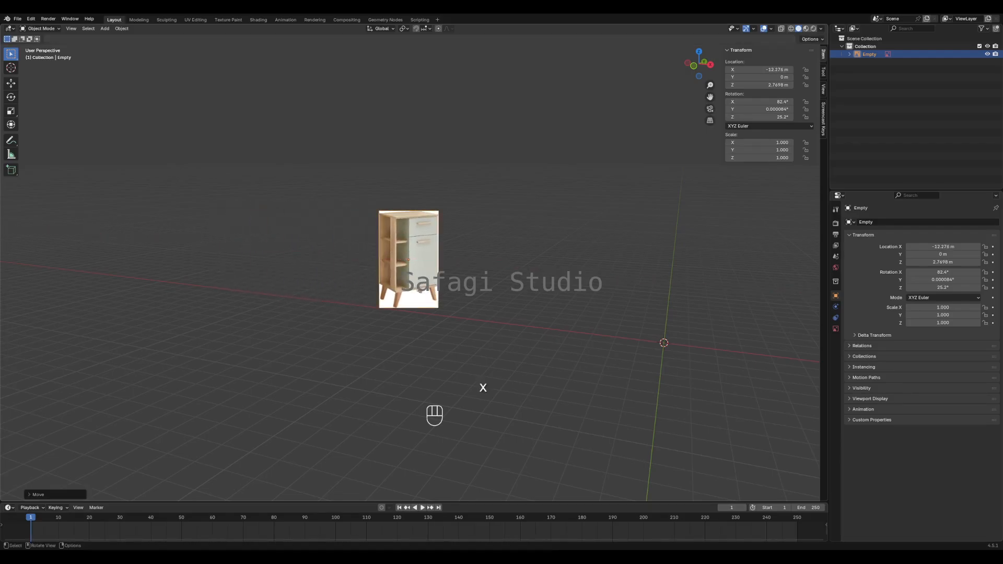
{"action": "middle_click_drag", "start_coordinate": [607, 273], "coordinate": [464, 228], "text": "shift"}
{"action": "left_click", "coordinate": [581, 254]}
- Examine the reference image's open side shelves, drawer, door, handles and angled legs, and its placement relative to the origin
{"action": "middle_click_drag", "start_coordinate": [376, 239], "coordinate": [428, 231]}
{"action": "middle_click_drag", "start_coordinate": [307, 250], "coordinate": [484, 250], "text": "shift"}
{"action": "middle_click_drag", "start_coordinate": [415, 243], "coordinate": [404, 219]}
{"action": "scroll", "coordinate": [409, 233], "scroll_direction": "up", "scroll_amount": 3}
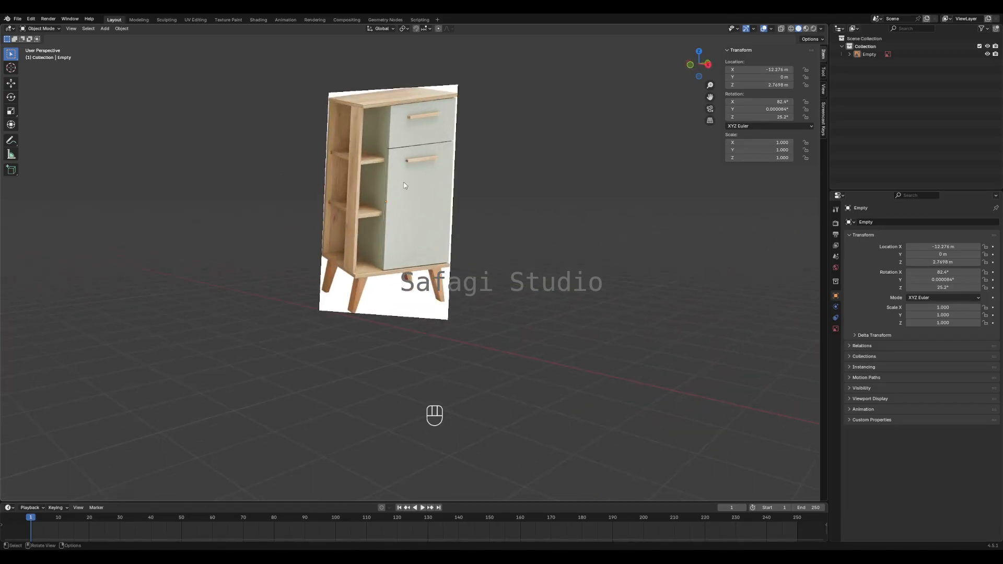
{"action": "scroll", "coordinate": [402, 183], "scroll_direction": "down", "scroll_amount": 3}
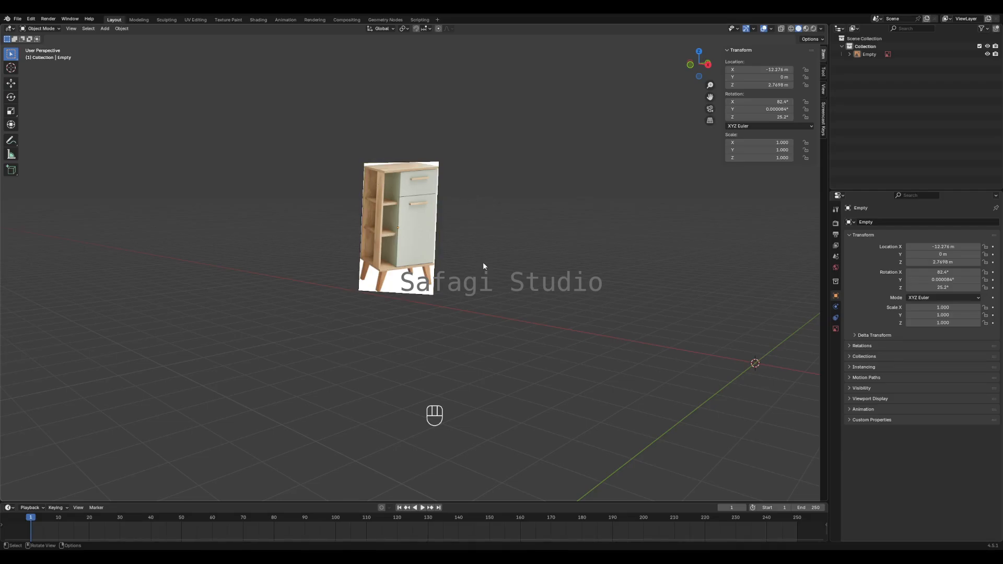
{"action": "scroll", "coordinate": [412, 205], "scroll_direction": "up", "scroll_amount": 2}
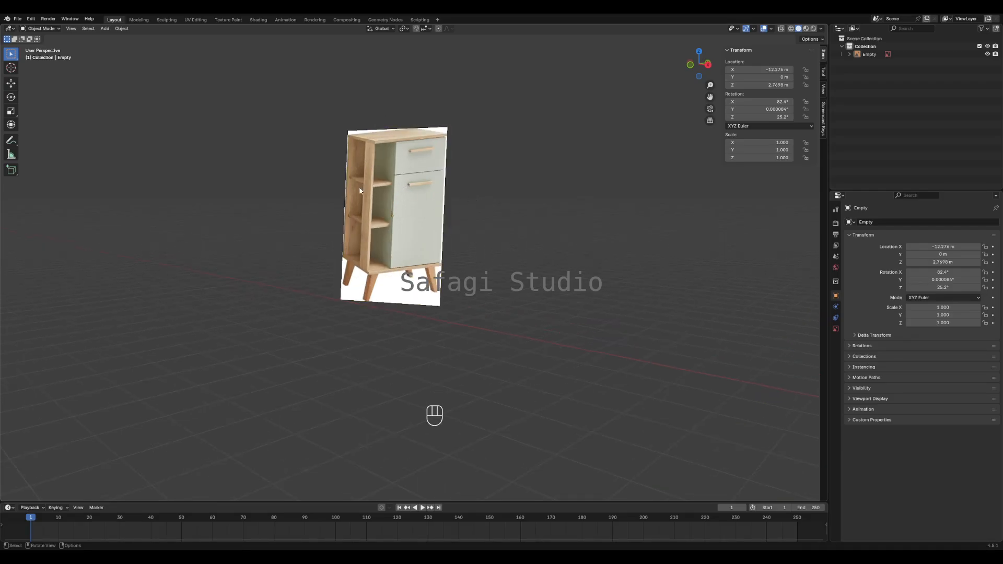
{"action": "scroll", "coordinate": [528, 238], "scroll_direction": "down", "scroll_amount": 5}
{"action": "middle_click_drag", "start_coordinate": [664, 285], "coordinate": [517, 242], "text": "shift"}
{"action": "middle_click_drag", "start_coordinate": [420, 272], "coordinate": [481, 291]}
{"action": "middle_click_drag", "start_coordinate": [338, 276], "coordinate": [463, 302], "text": "shift"}
{"action": "scroll", "coordinate": [367, 271], "scroll_direction": "up", "scroll_amount": 5}
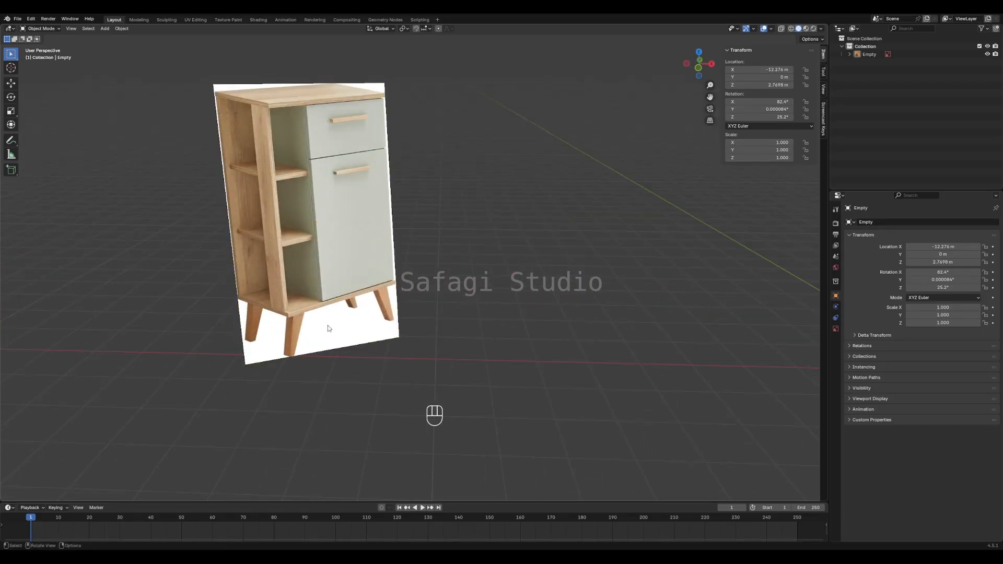
{"action": "scroll", "coordinate": [298, 274], "scroll_direction": "down", "scroll_amount": 5}
{"action": "middle_click_drag", "start_coordinate": [535, 308], "coordinate": [532, 282], "text": "shift"}
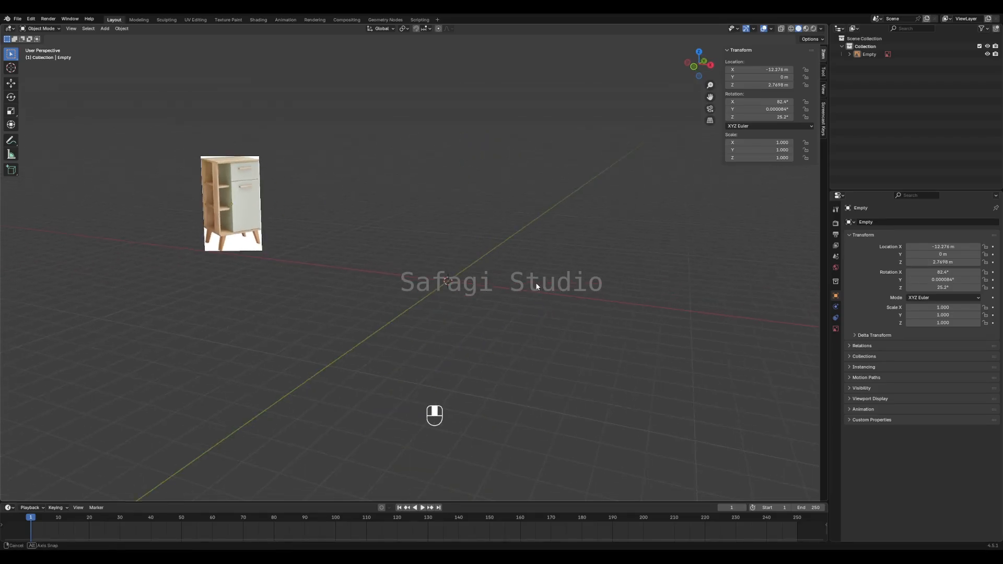
{"action": "scroll", "coordinate": [536, 278], "scroll_direction": "up", "scroll_amount": 5}
{"action": "middle_click_drag", "start_coordinate": [449, 270], "coordinate": [478, 278], "text": "shift"}
{"action": "scroll", "coordinate": [478, 278], "scroll_direction": "down", "scroll_amount": 4}
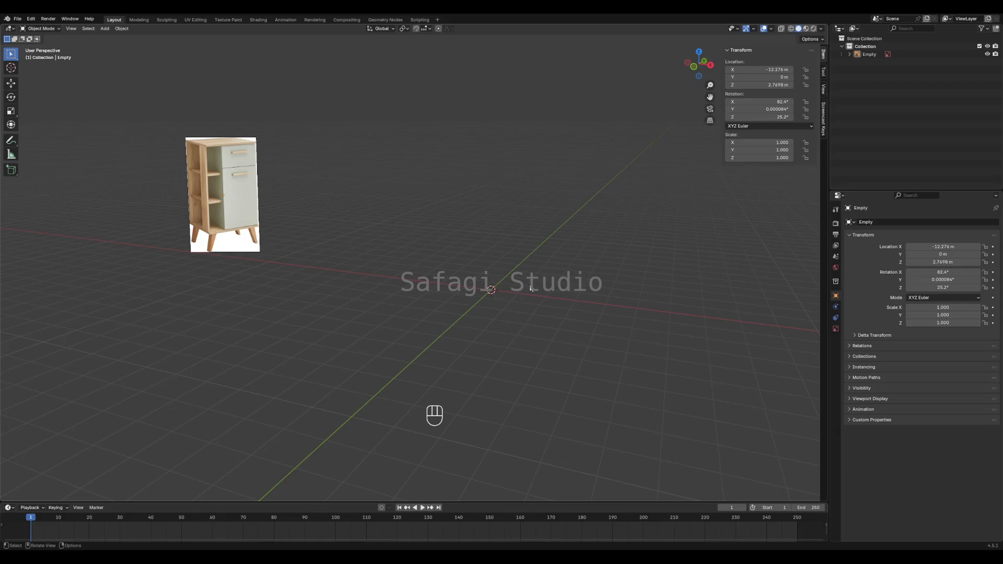
{"action": "scroll", "coordinate": [246, 204], "scroll_direction": "up", "scroll_amount": 2}
{"action": "middle_click_drag", "start_coordinate": [246, 204], "coordinate": [306, 242], "text": "shift"}
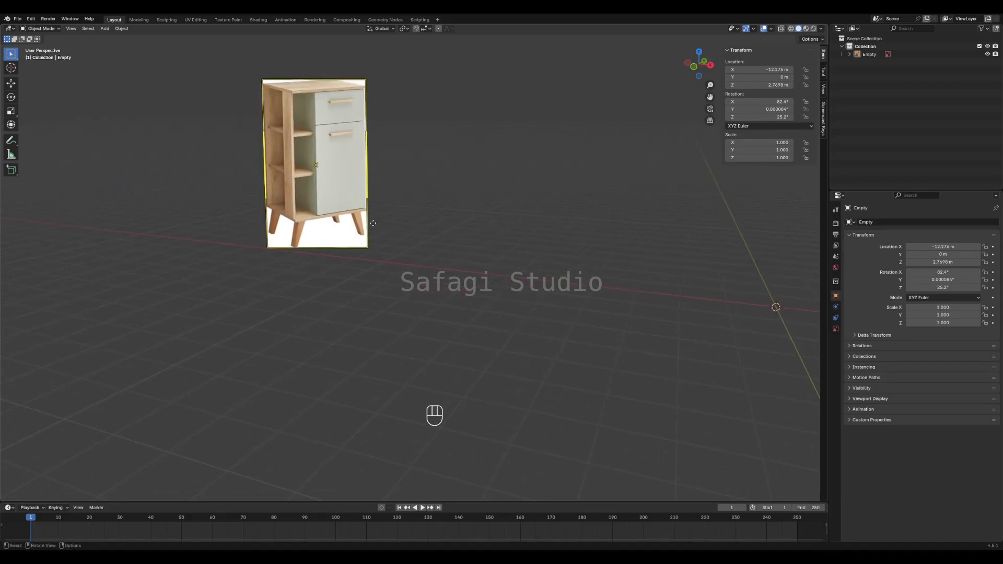
- Add a cube at the origin and scale it down uniformly to a factor of about 0.276
{"action": "middle_click_drag", "start_coordinate": [586, 271], "coordinate": [331, 235], "text": "shift"}
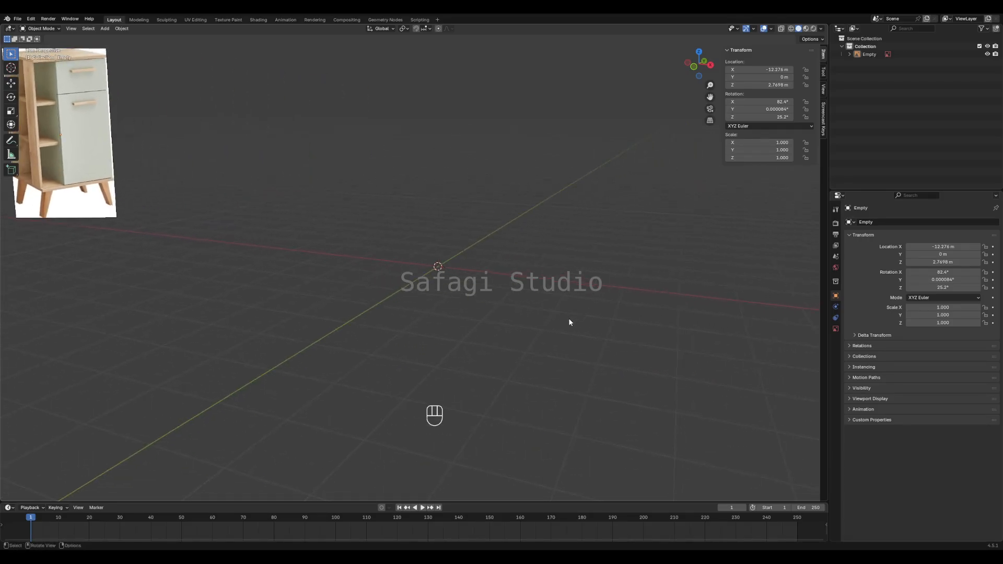
{"action": "key", "text": "shift+a"}
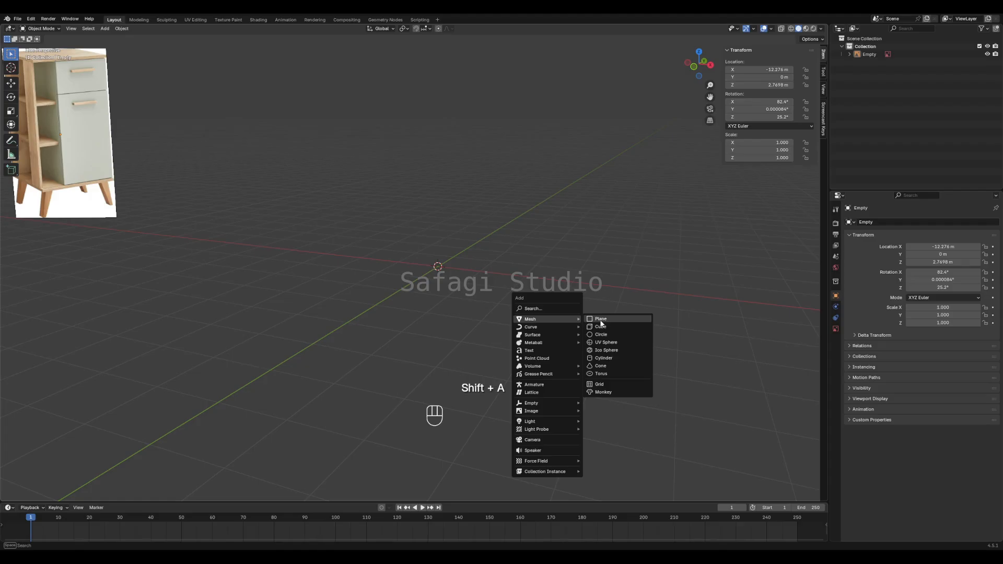
{"action": "left_click", "coordinate": [600, 326]}
{"action": "middle_click_drag", "start_coordinate": [511, 286], "coordinate": [528, 279]}
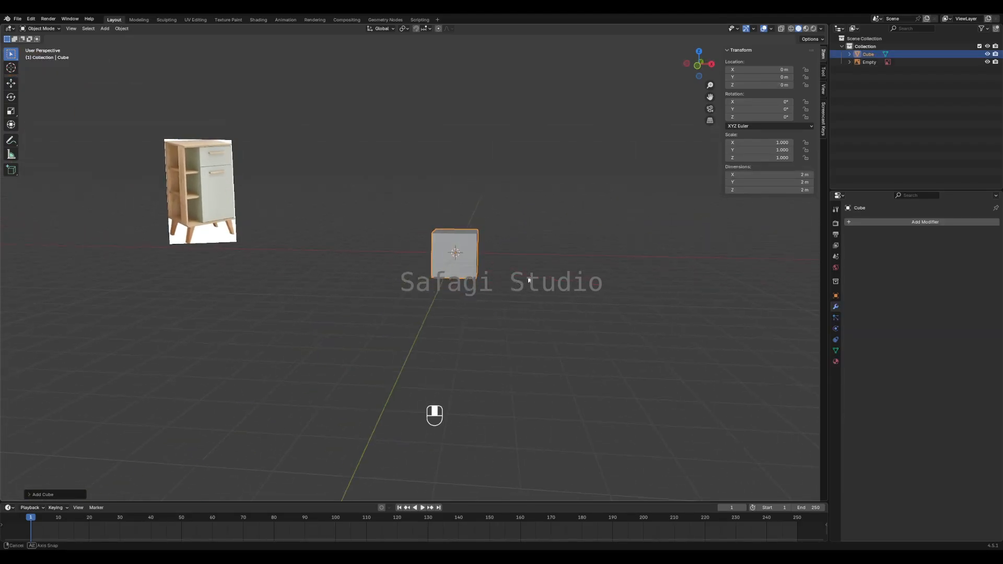
{"action": "scroll", "coordinate": [515, 281], "scroll_direction": "up", "scroll_amount": 2}
{"action": "key", "text": "s"}
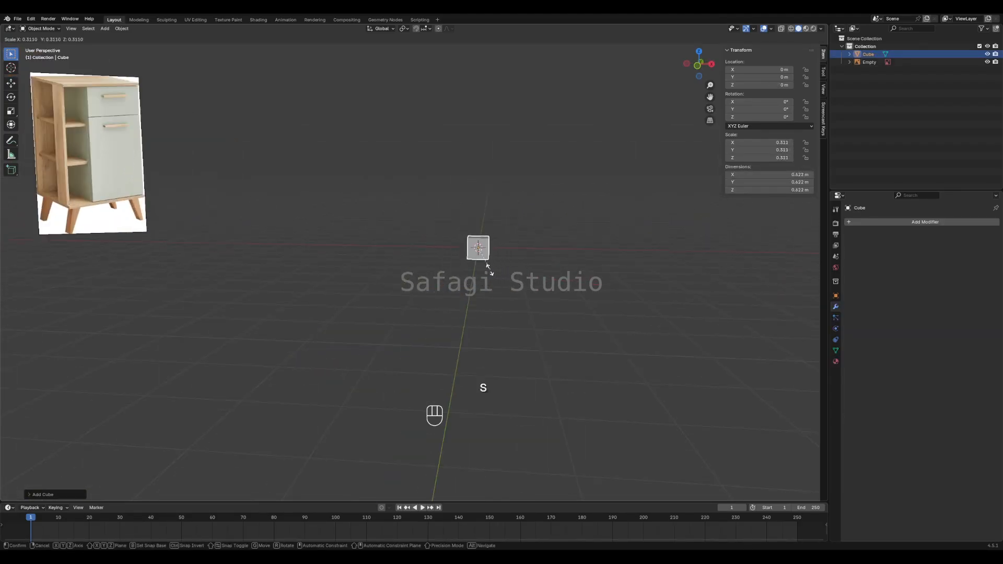
{"action": "left_click", "coordinate": [486, 272]}
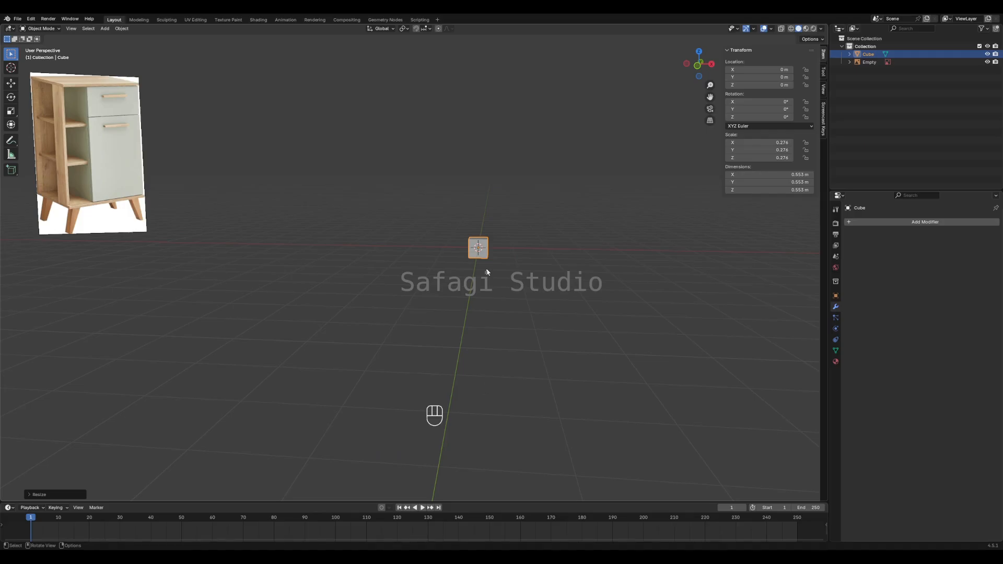
- Scale the cube down uniformly to a factor of about 0.119 and stretch it along Z to about 0.176
{"action": "key", "text": "KP_1"}
{"action": "scroll", "coordinate": [485, 252], "scroll_direction": "up", "scroll_amount": 3}
{"action": "middle_click_drag", "start_coordinate": [642, 216], "coordinate": [611, 262], "text": "shift"}
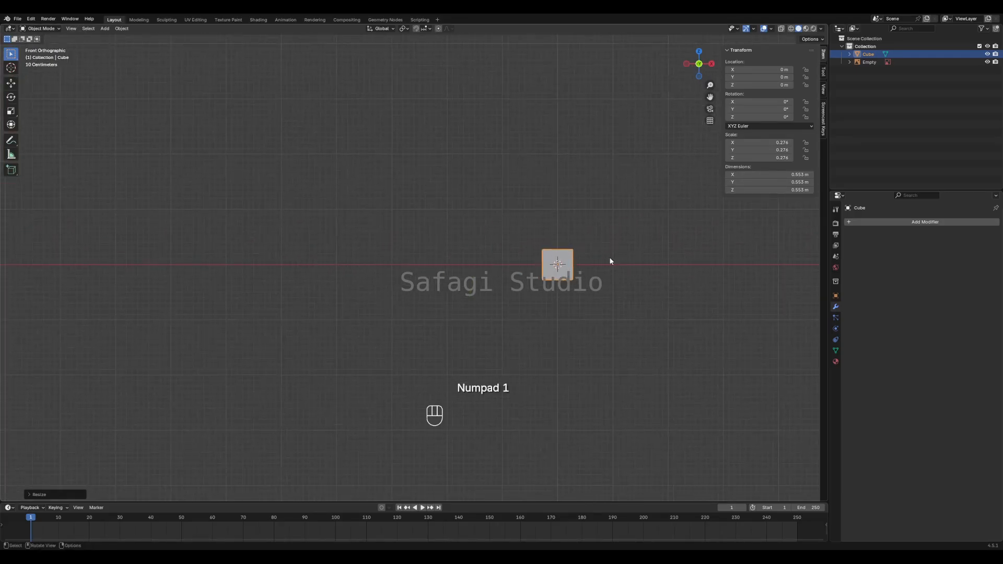
{"action": "scroll", "coordinate": [590, 238], "scroll_direction": "down", "scroll_amount": 2}
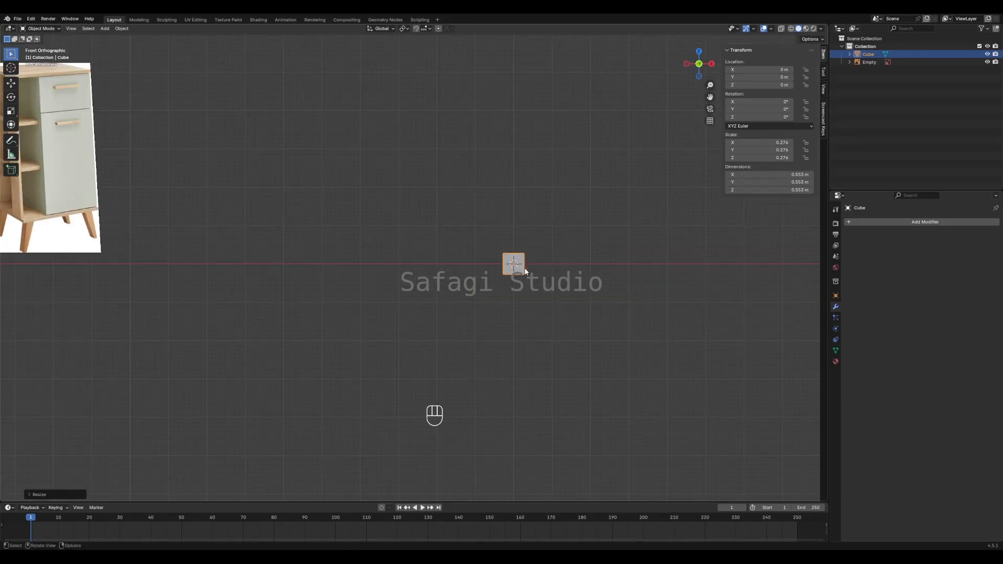
{"action": "key", "text": "s"}
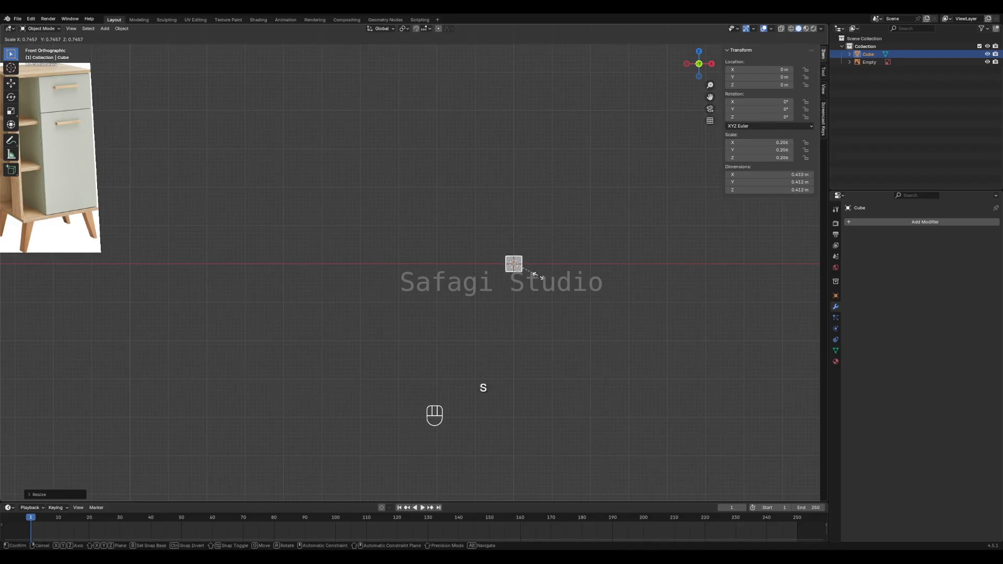
{"action": "left_click", "coordinate": [528, 272]}
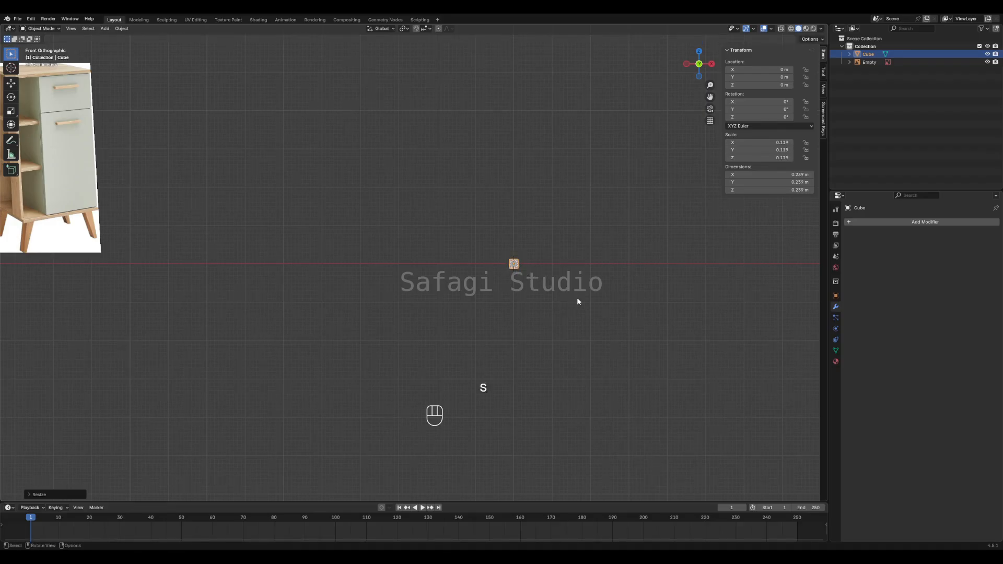
{"action": "key", "text": "s"}
{"action": "key", "text": "z"}
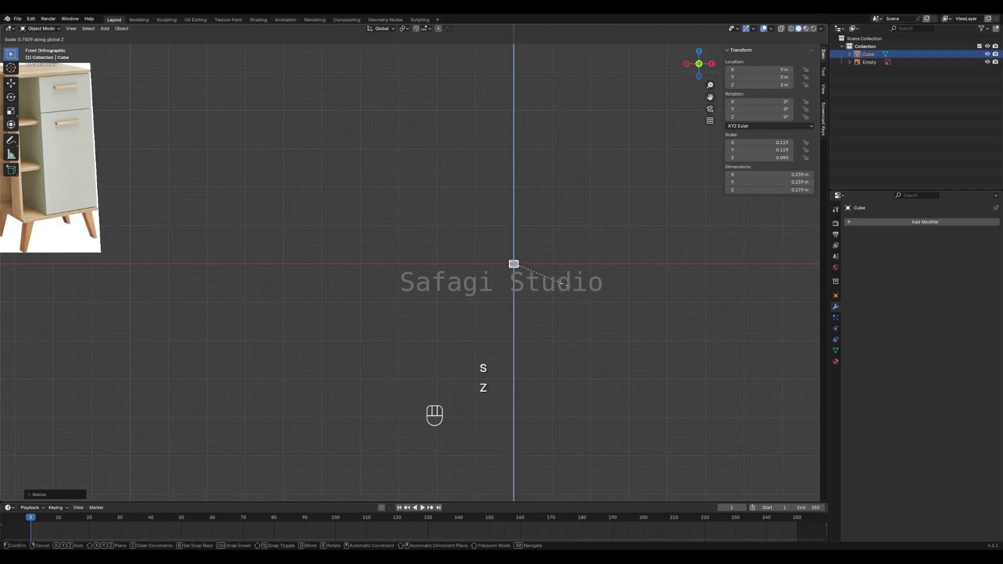
{"action": "left_click", "coordinate": [584, 341]}
- Narrow the block along the Y axis to a scale factor of about 0.083
{"action": "key", "text": "KP_3"}
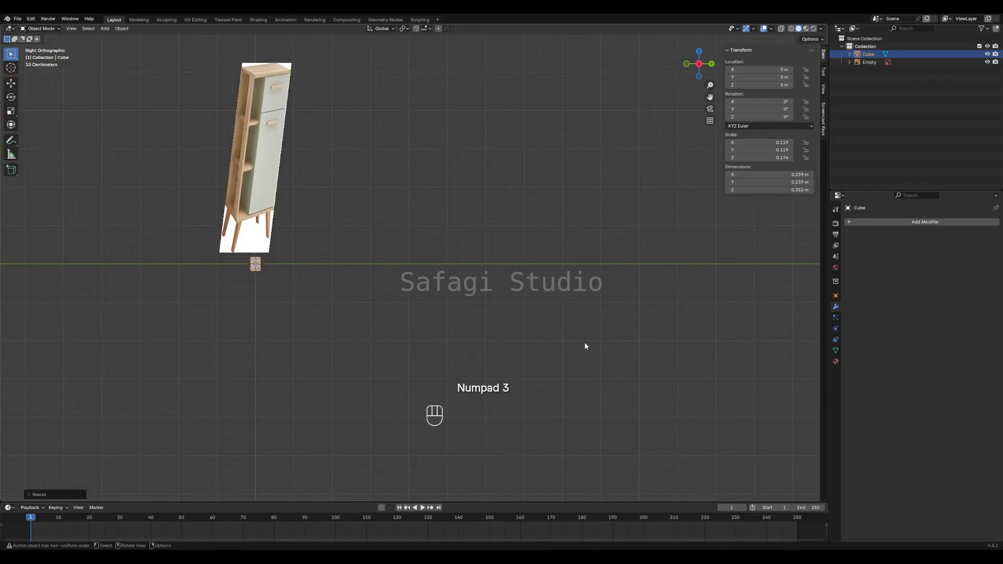
{"action": "scroll", "coordinate": [357, 280], "scroll_direction": "up", "scroll_amount": 3}
{"action": "middle_click_drag", "start_coordinate": [272, 273], "coordinate": [601, 280], "text": "shift"}
{"action": "scroll", "coordinate": [489, 290], "scroll_direction": "up", "scroll_amount": 1}
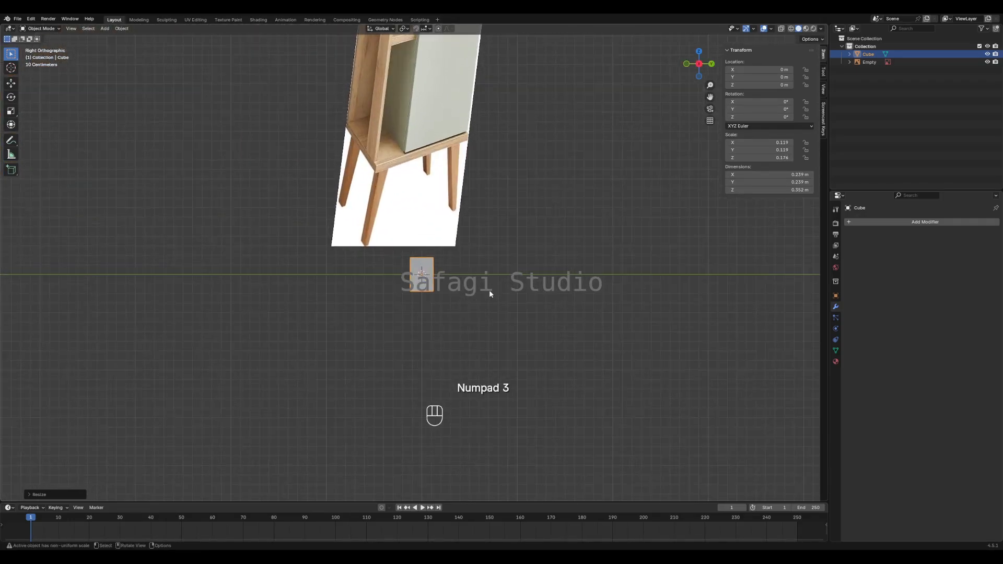
{"action": "key", "text": "s"}
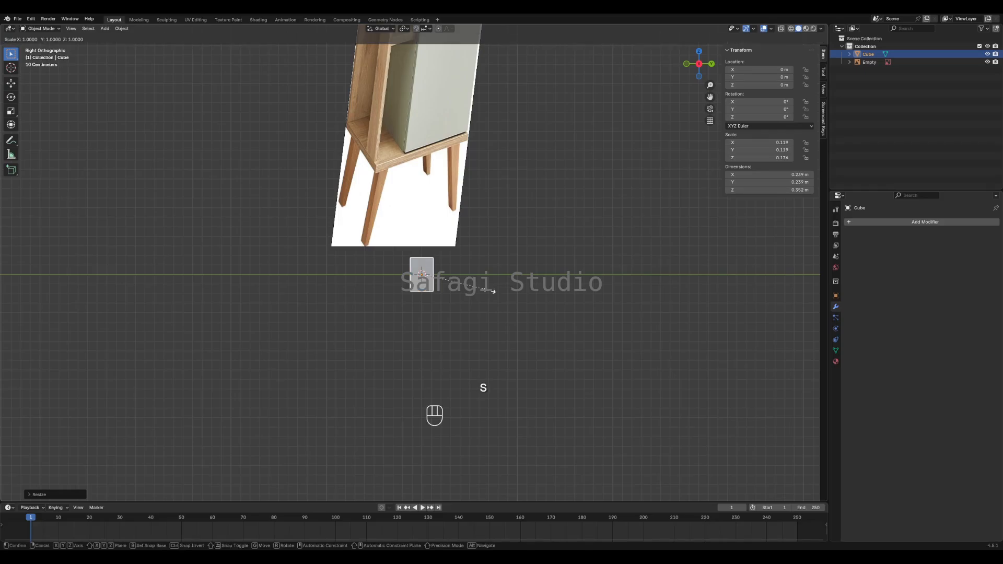
{"action": "key", "text": "y"}
{"action": "left_click", "coordinate": [468, 295]}
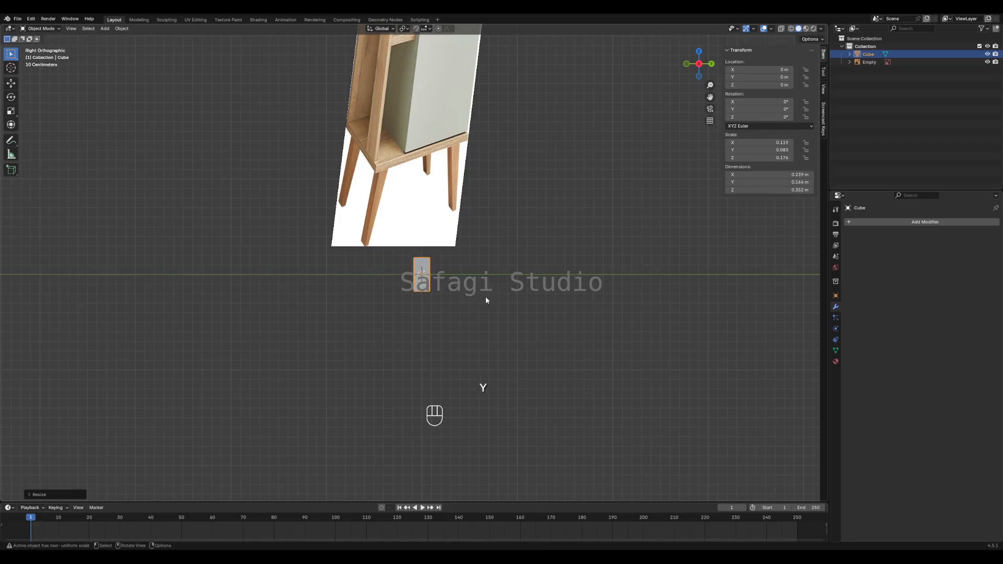
- Apply the scale of the resized block at the origin
{"action": "key", "text": "KP_1"}
{"action": "scroll", "coordinate": [572, 271], "scroll_direction": "down", "scroll_amount": 5}
{"action": "scroll", "coordinate": [517, 277], "scroll_direction": "up", "scroll_amount": 7}
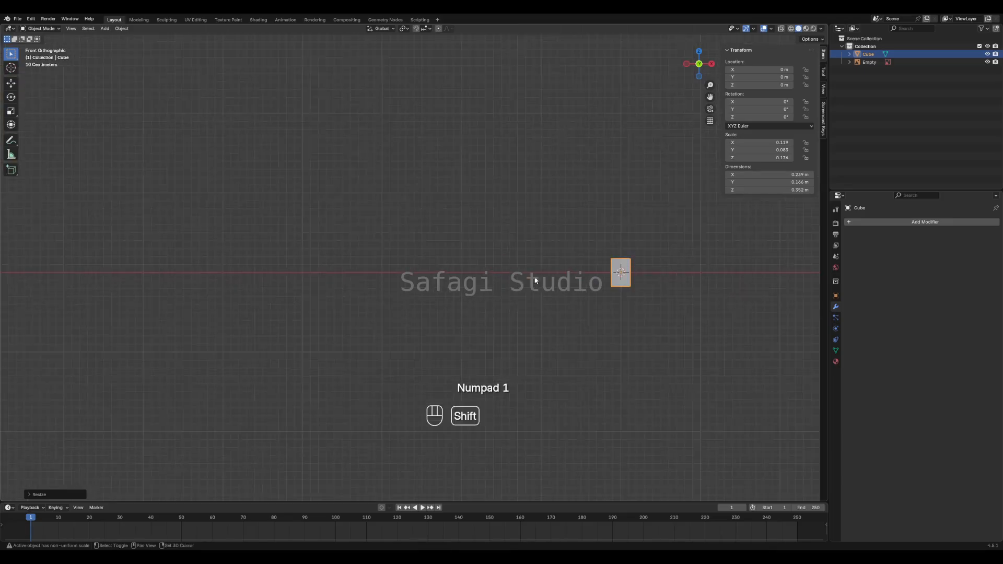
{"action": "middle_click_drag", "start_coordinate": [535, 279], "coordinate": [505, 282], "text": "shift"}
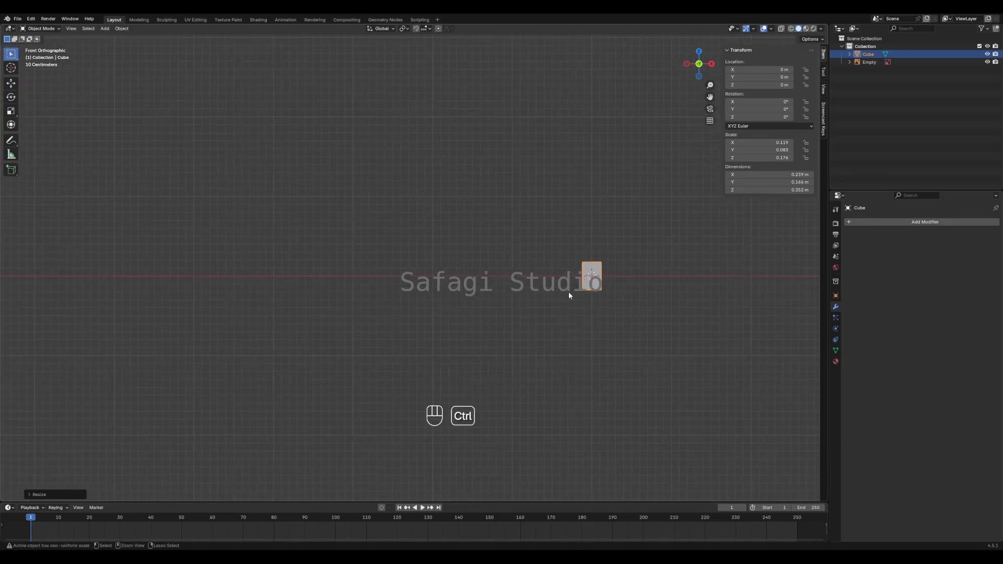
{"action": "key", "text": "shift+a"}
{"action": "left_click", "coordinate": [762, 268]}
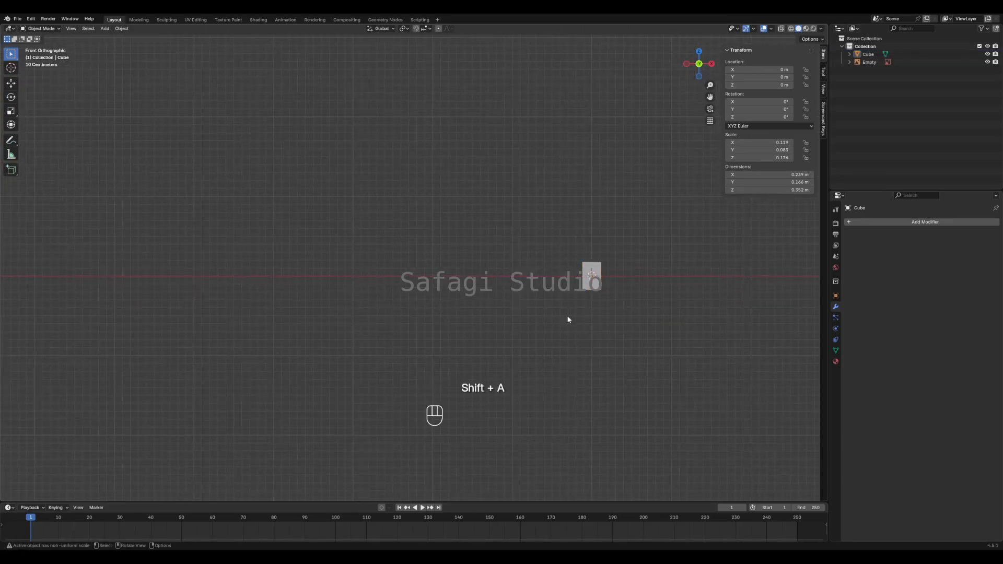
{"action": "left_click", "coordinate": [586, 268]}
{"action": "key", "text": "ctrl+a"}
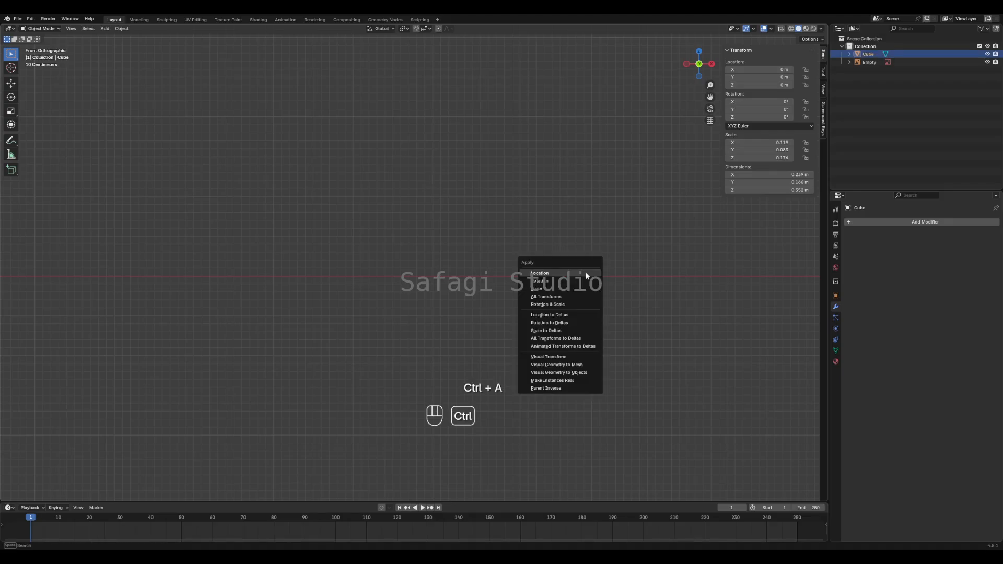
{"action": "left_click", "coordinate": [547, 291]}
- Move the block up along Z to about 0.181 m so that it stands on the ground line
{"action": "scroll", "coordinate": [617, 285], "scroll_direction": "up", "scroll_amount": 2}
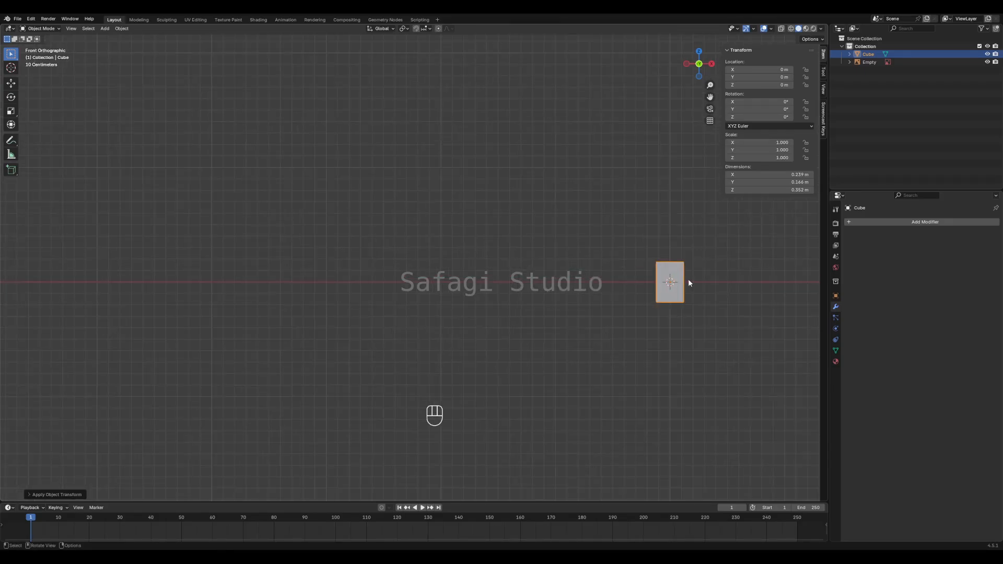
{"action": "middle_click_drag", "start_coordinate": [690, 283], "coordinate": [581, 286], "text": "shift"}
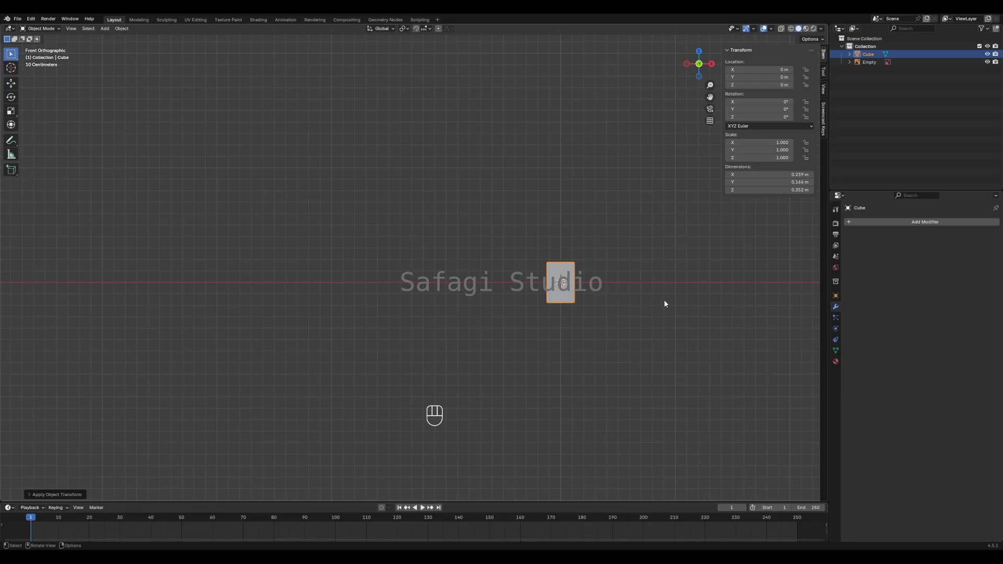
{"action": "key", "text": "g"}
{"action": "key", "text": "z"}
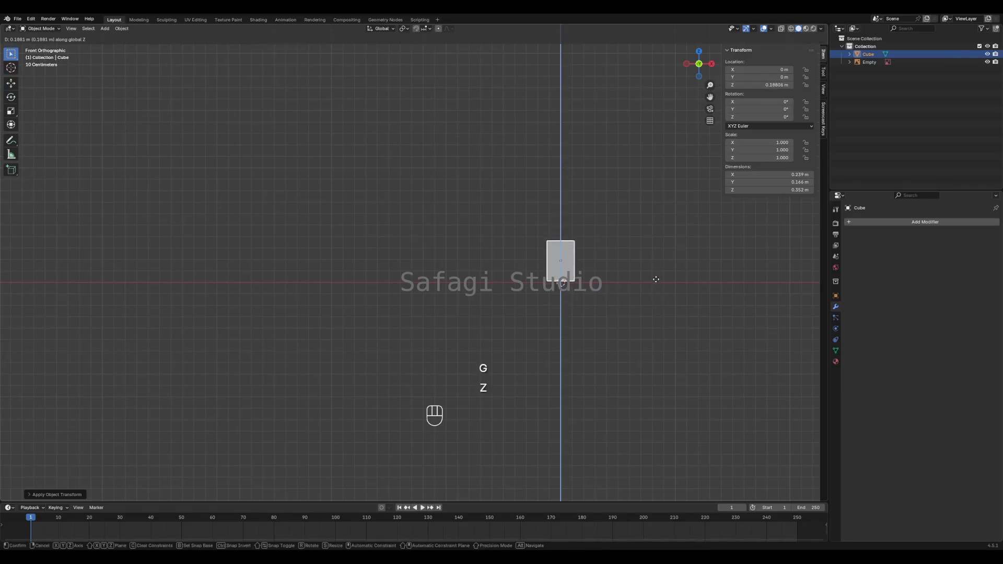
{"action": "left_click", "coordinate": [656, 280]}
{"action": "scroll", "coordinate": [615, 276], "scroll_direction": "down", "scroll_amount": 4}
{"action": "scroll", "coordinate": [517, 273], "scroll_direction": "up", "scroll_amount": 2}
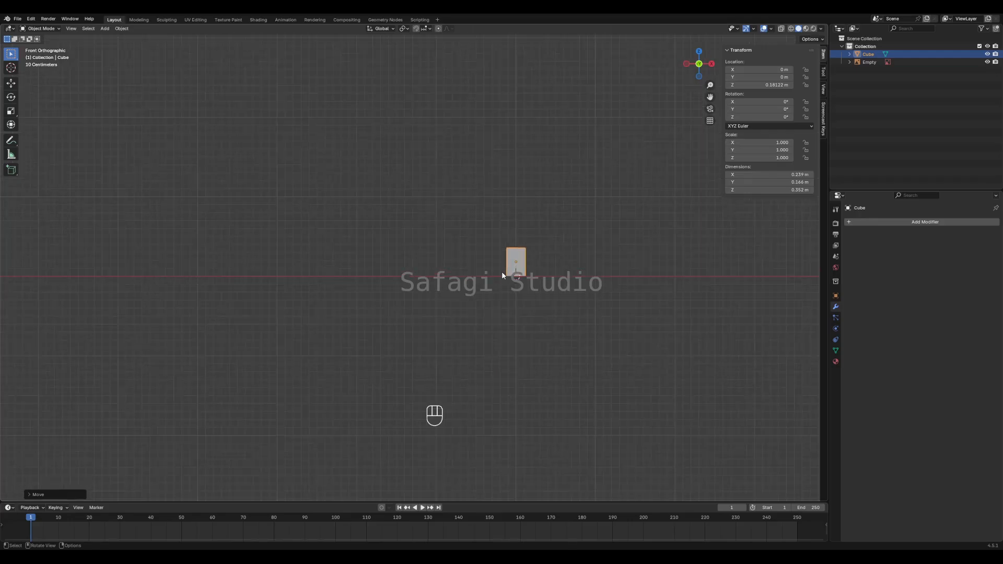
{"action": "middle_click_drag", "start_coordinate": [501, 271], "coordinate": [565, 300]}
{"action": "scroll", "coordinate": [536, 277], "scroll_direction": "up", "scroll_amount": 2}
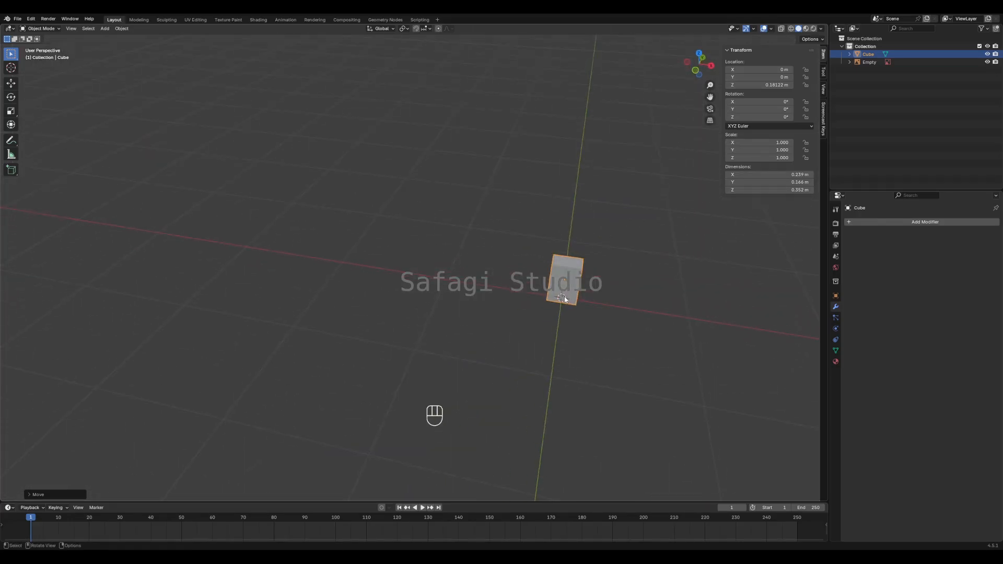
- Offset the block's geometry in Edit Mode to about 0.686 m in X and -0.293 m in Y, leaving the object origin in place
{"action": "scroll", "coordinate": [564, 290], "scroll_direction": "down", "scroll_amount": 3}
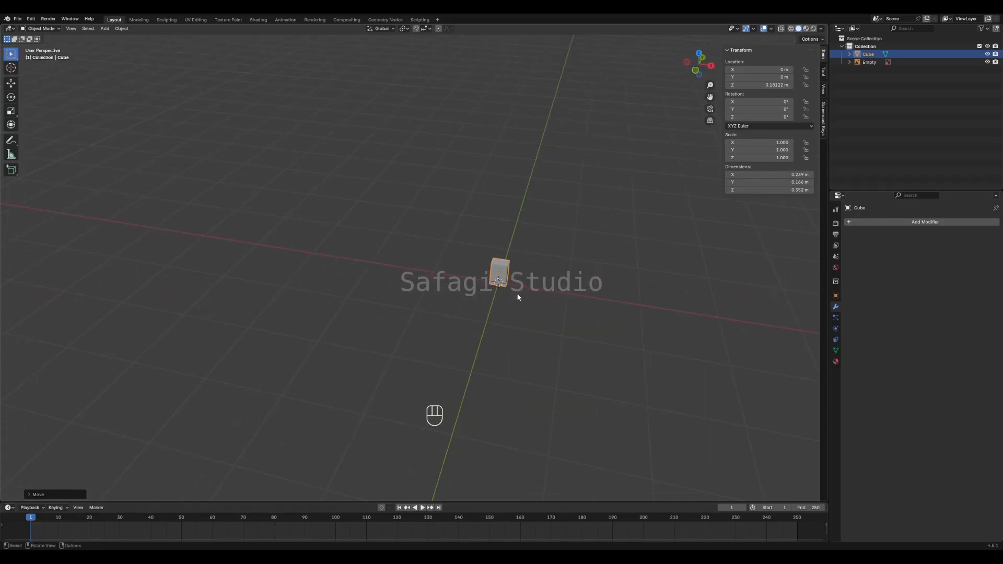
{"action": "scroll", "coordinate": [499, 287], "scroll_direction": "down", "scroll_amount": 4}
{"action": "middle_click_drag", "start_coordinate": [442, 295], "coordinate": [628, 297]}
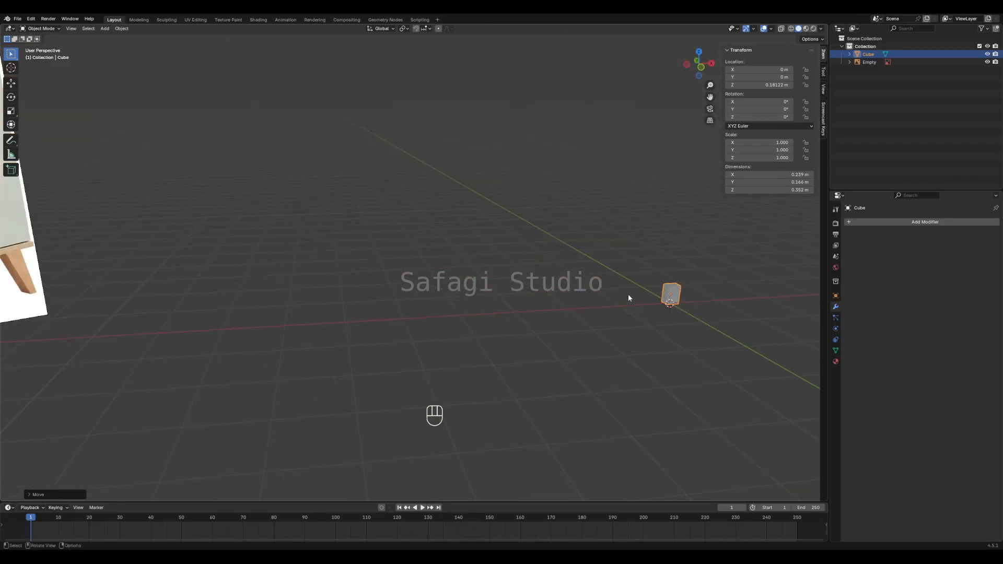
{"action": "key", "text": "Tab"}
{"action": "key", "text": "KP_1"}
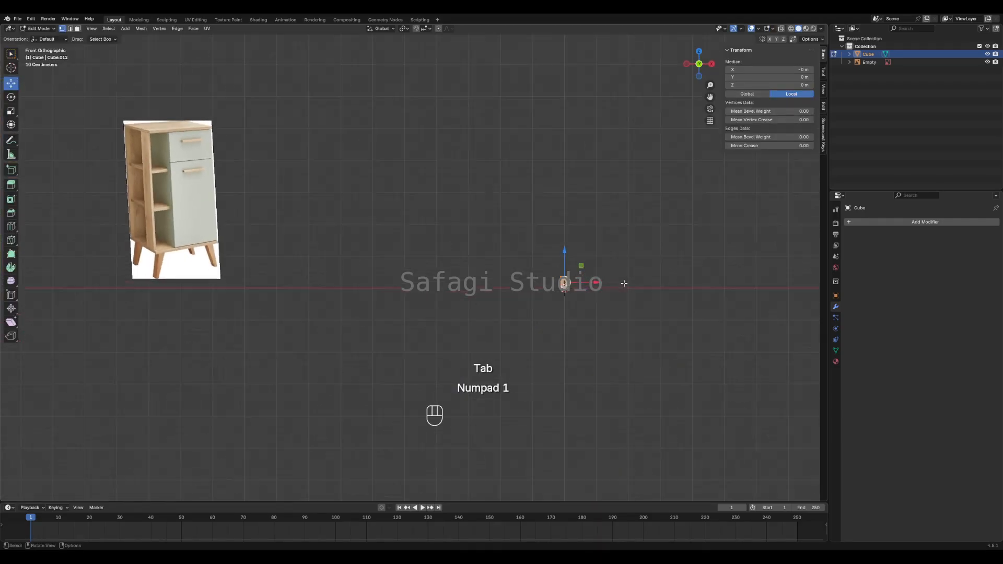
{"action": "middle_click_drag", "start_coordinate": [584, 287], "coordinate": [544, 294], "text": "shift"}
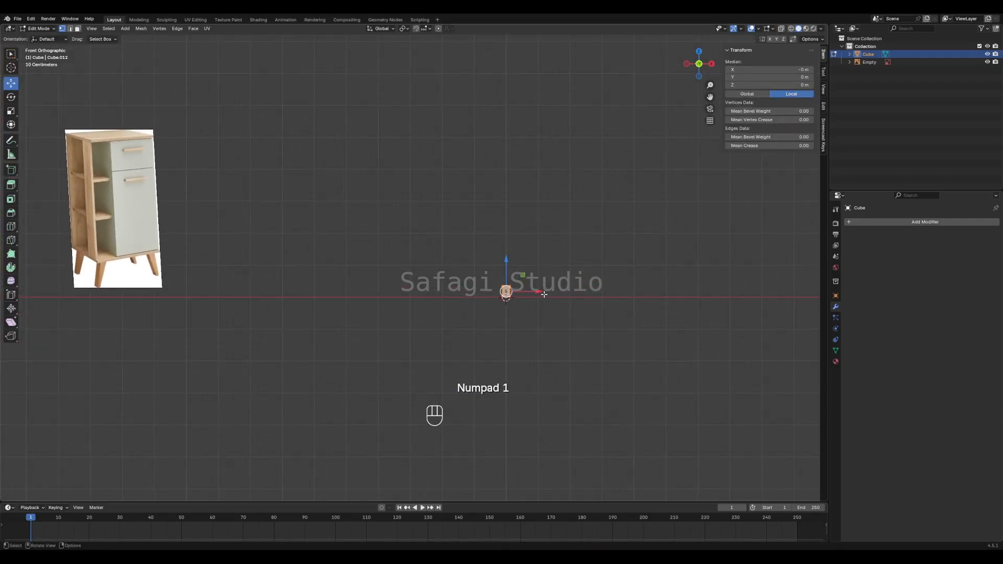
{"action": "key", "text": "KP_7"}
{"action": "left_click_drag", "start_coordinate": [538, 286], "coordinate": [563, 288]}
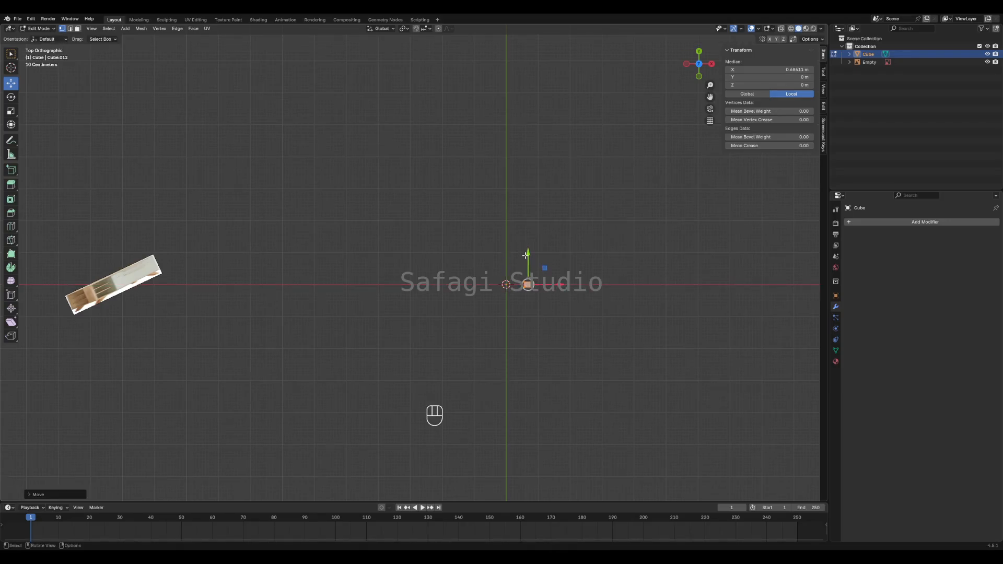
{"action": "left_click_drag", "start_coordinate": [526, 256], "coordinate": [528, 264]}
{"action": "scroll", "coordinate": [548, 277], "scroll_direction": "up", "scroll_amount": 4}
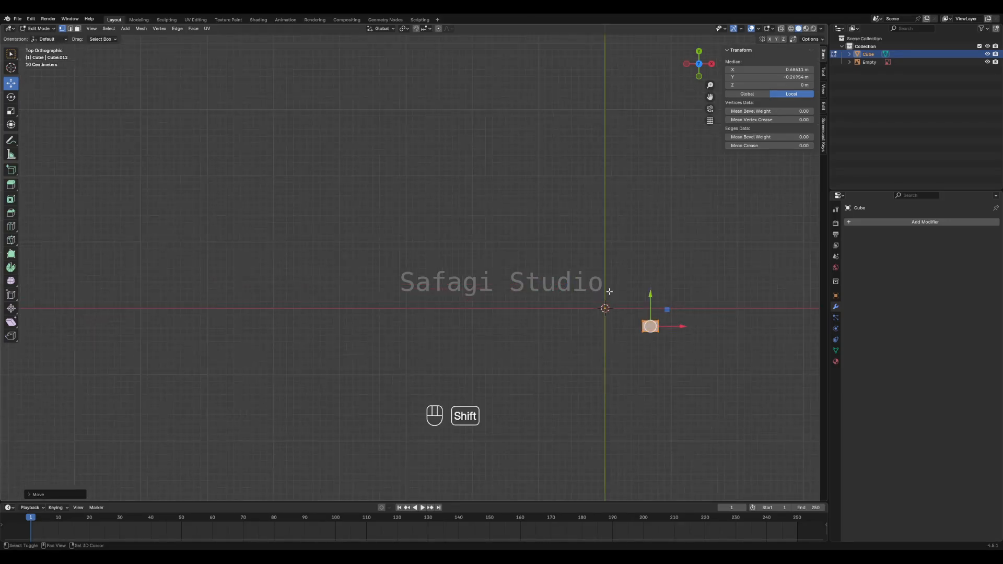
{"action": "middle_click_drag", "start_coordinate": [609, 291], "coordinate": [521, 249], "text": "shift"}
{"action": "left_click_drag", "start_coordinate": [563, 250], "coordinate": [563, 254]}
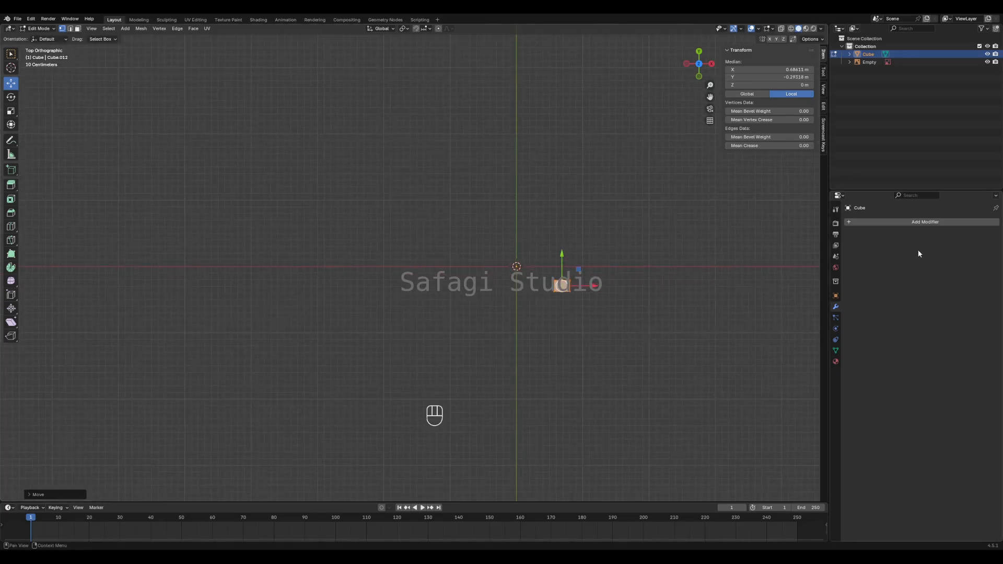
- Add a Mirror modifier to the block, mirroring on both X and Y with clipping enabled, to make four legs
{"action": "left_click", "coordinate": [877, 222]}
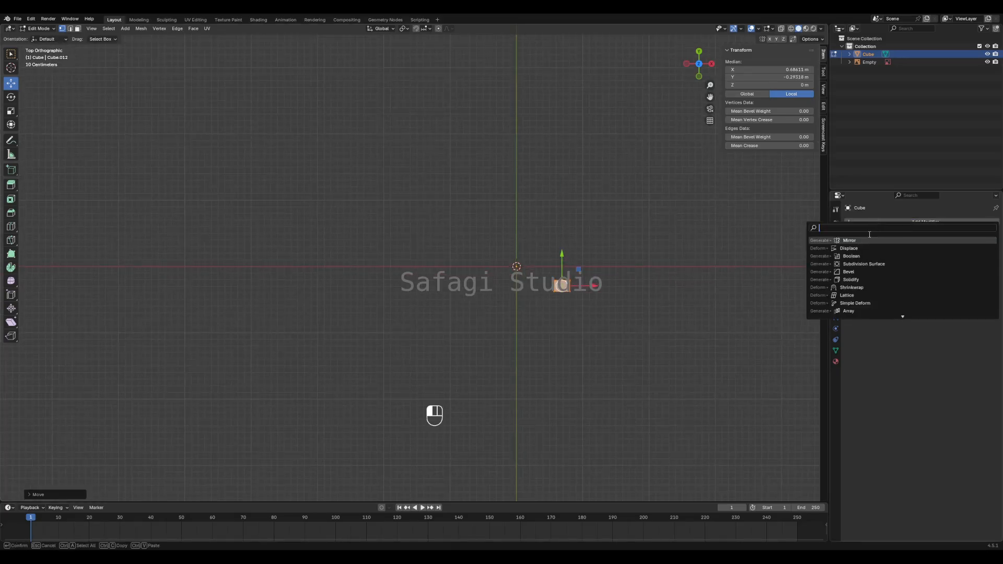
{"action": "left_click", "coordinate": [850, 240]}
{"action": "scroll", "coordinate": [683, 285], "scroll_direction": "up", "scroll_amount": 3}
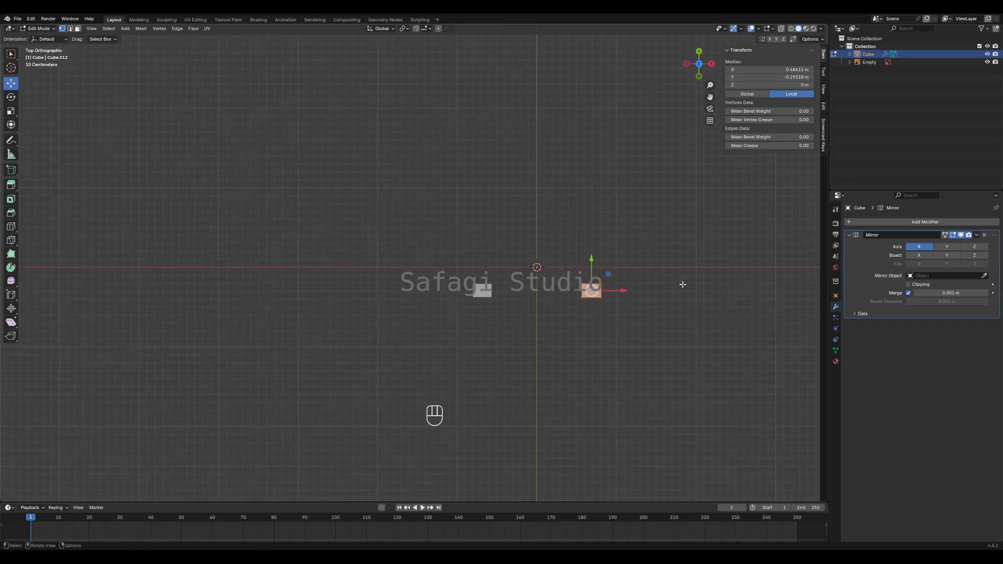
{"action": "middle_click_drag", "start_coordinate": [574, 295], "coordinate": [451, 302], "text": "shift"}
{"action": "scroll", "coordinate": [418, 259], "scroll_direction": "down", "scroll_amount": 3}
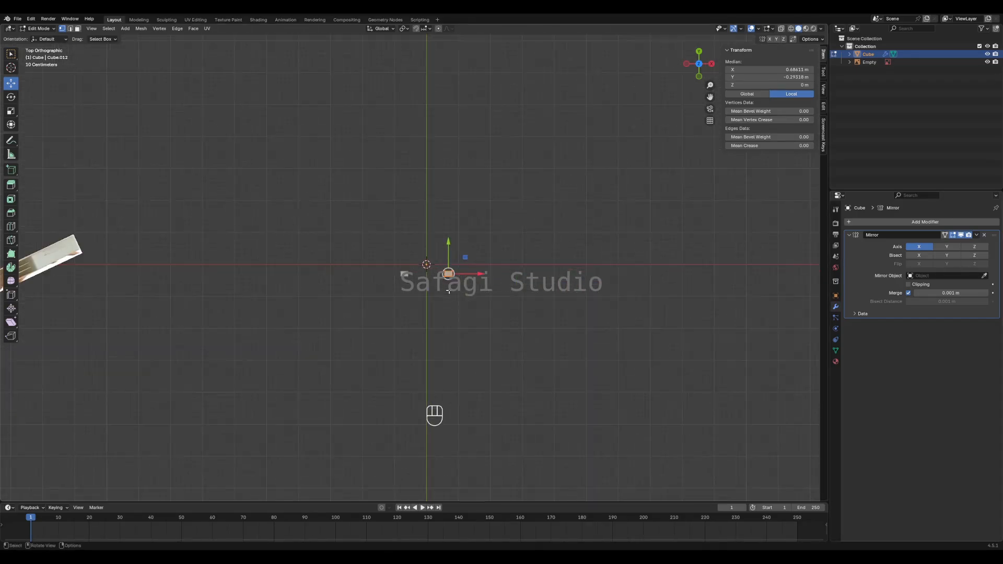
{"action": "middle_click_drag", "start_coordinate": [415, 256], "coordinate": [706, 259], "text": "shift"}
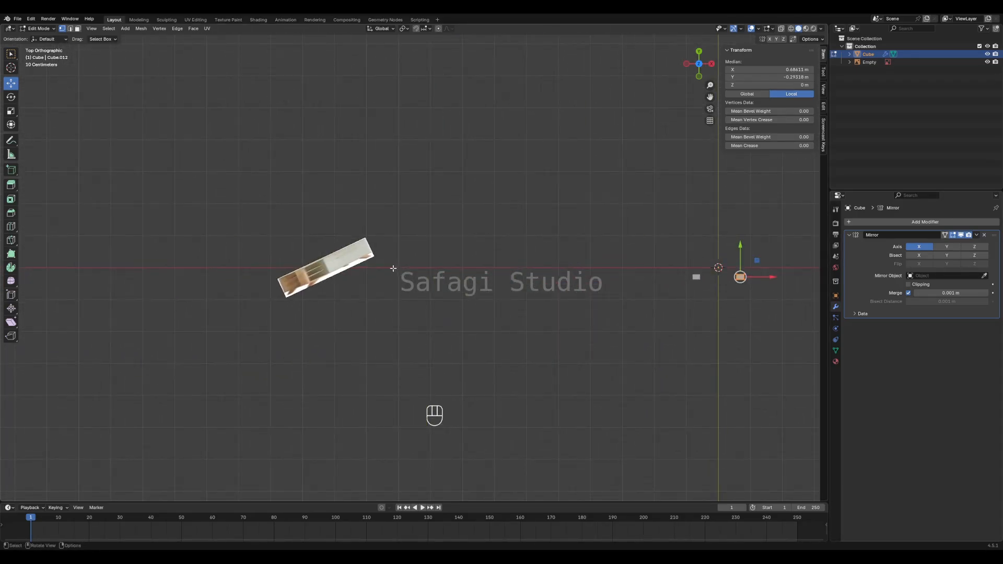
{"action": "left_click", "coordinate": [951, 248]}
{"action": "left_click", "coordinate": [924, 286]}
{"action": "middle_click_drag", "start_coordinate": [815, 302], "coordinate": [547, 298], "text": "shift"}
{"action": "middle_click_drag", "start_coordinate": [558, 362], "coordinate": [442, 390]}
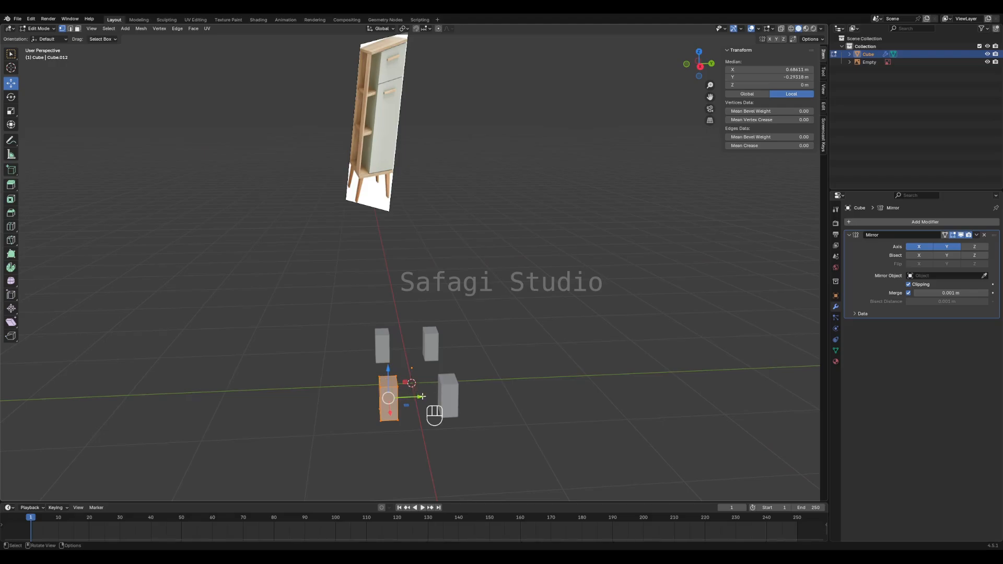
- Spread the mirrored legs apart in depth by moving the source block's geometry to about -0.522 m in Y
{"action": "left_click_drag", "start_coordinate": [422, 396], "coordinate": [458, 382]}
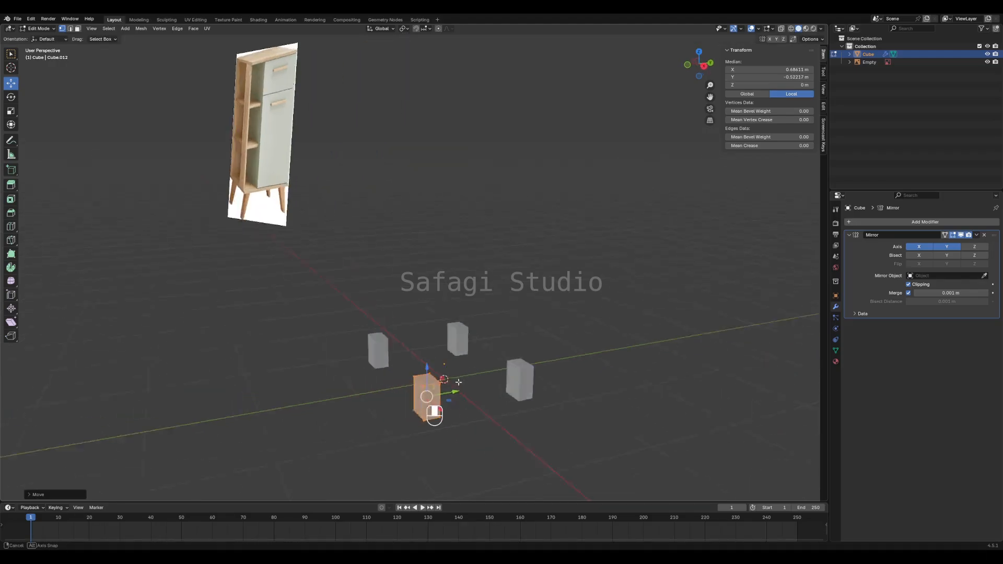
{"action": "middle_click_drag", "start_coordinate": [458, 382], "coordinate": [553, 356]}
{"action": "scroll", "coordinate": [553, 356], "scroll_direction": "down", "scroll_amount": 4}
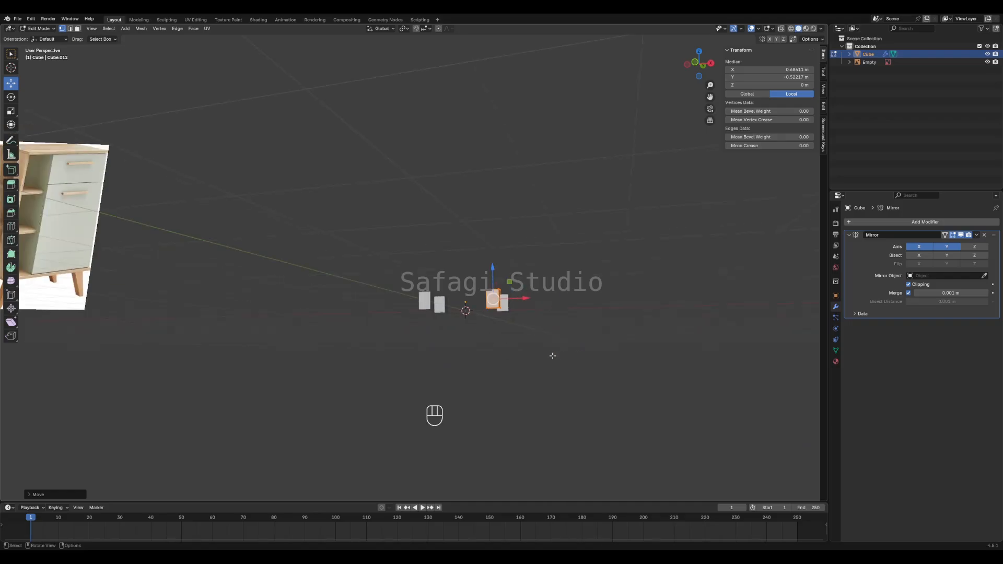
{"action": "middle_click_drag", "start_coordinate": [252, 335], "coordinate": [381, 335], "text": "shift"}
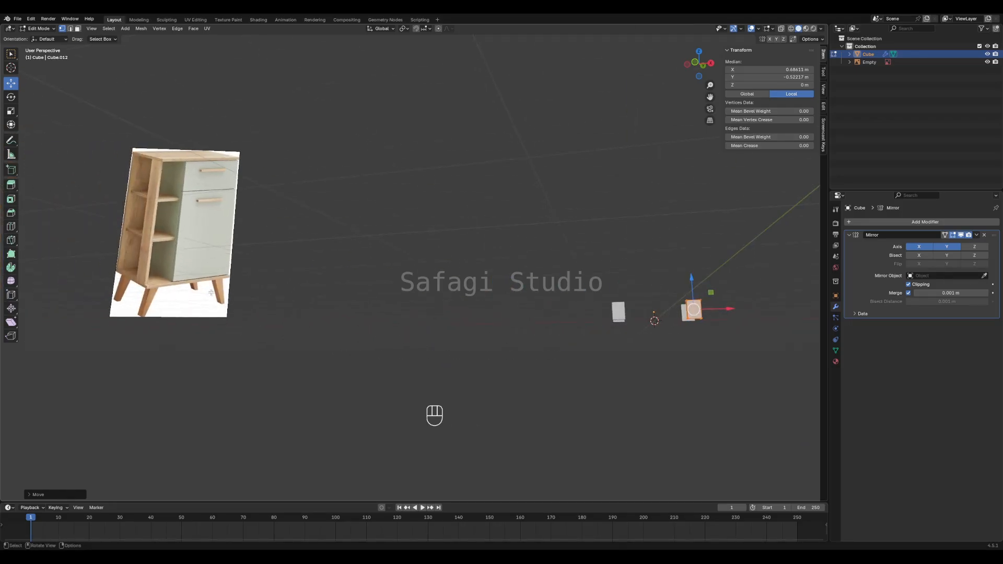
{"action": "key", "text": "KP_1"}
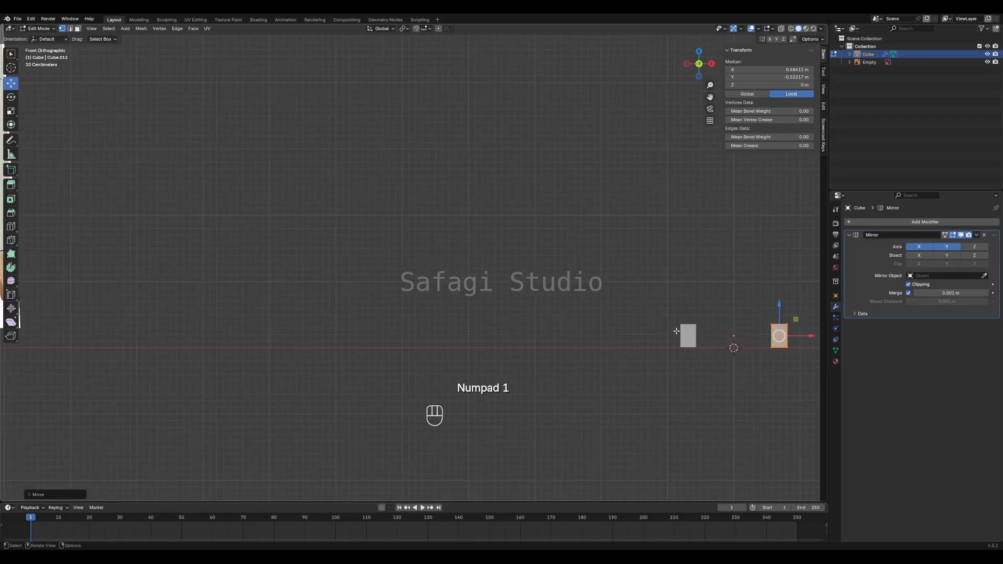
{"action": "middle_click_drag", "start_coordinate": [815, 360], "coordinate": [658, 313], "text": "shift"}
{"action": "left_click_drag", "start_coordinate": [583, 291], "coordinate": [631, 297]}
{"action": "key", "text": "ctrl+z"}
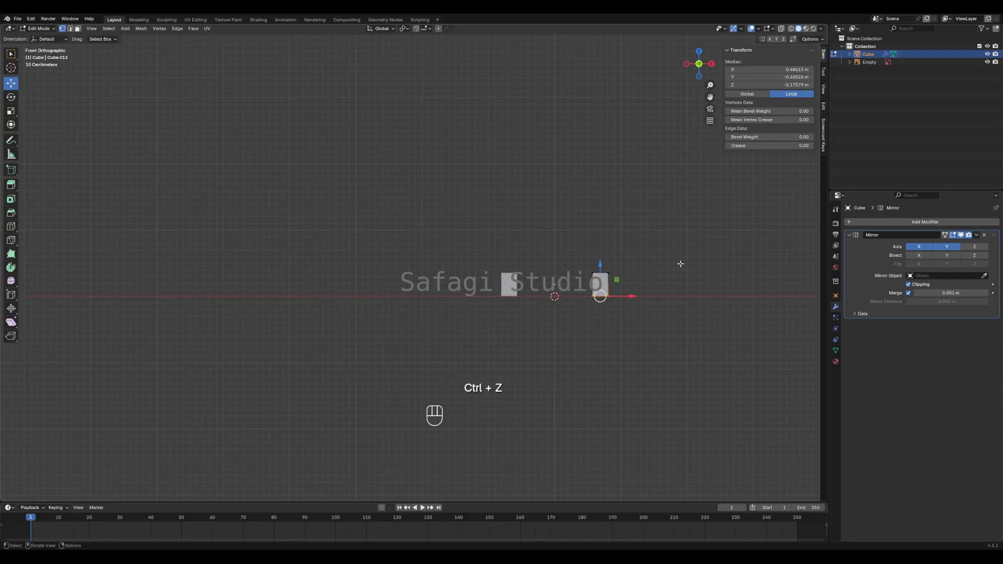
- Turn on X-Ray and move the leg's bottom vertices outward along X so it slants and narrows toward the foot
{"action": "left_click", "coordinate": [782, 29]}
{"action": "key", "text": "n"}
{"action": "scroll", "coordinate": [606, 296], "scroll_direction": "up", "scroll_amount": 3}
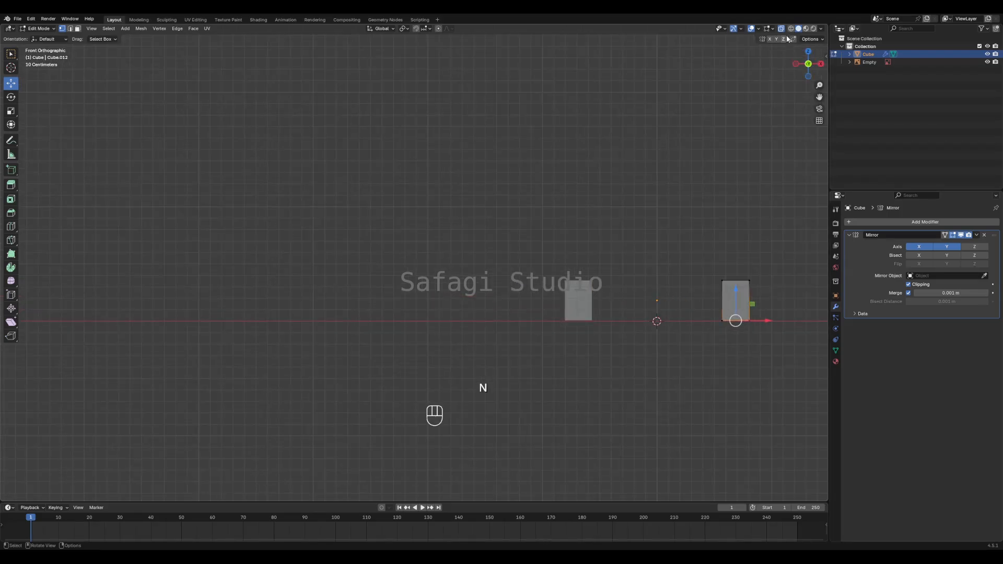
{"action": "left_click_drag", "start_coordinate": [712, 293], "coordinate": [788, 354]}
{"action": "middle_click_drag", "start_coordinate": [766, 320], "coordinate": [714, 295], "text": "shift"}
{"action": "left_click_drag", "start_coordinate": [713, 295], "coordinate": [729, 320]}
{"action": "left_click", "coordinate": [722, 321]}
{"action": "left_click_drag", "start_coordinate": [679, 290], "coordinate": [736, 296]}
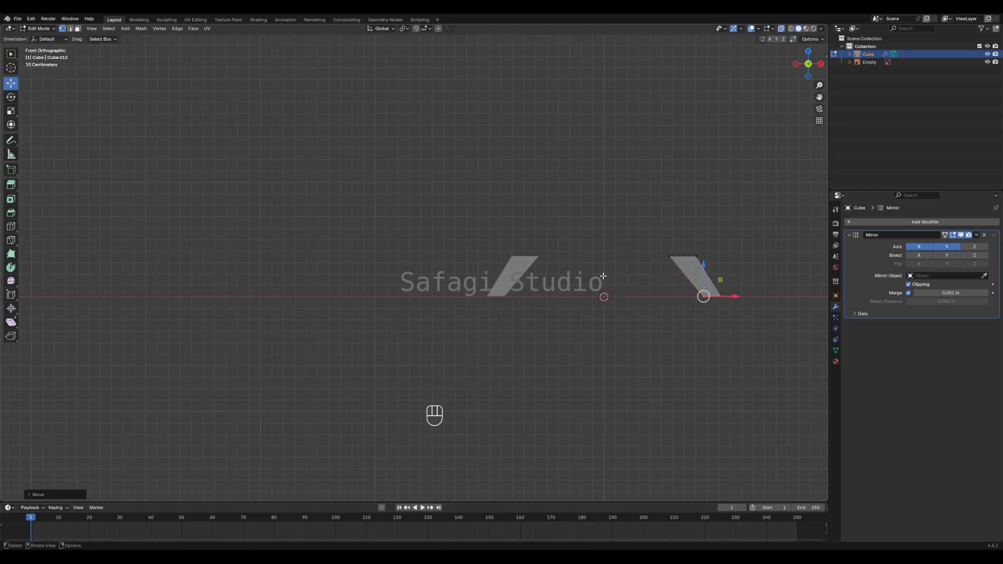
- Lengthen the slanted leg by raising its top vertices slightly, following the reference photo
{"action": "scroll", "coordinate": [602, 278], "scroll_direction": "down", "scroll_amount": 7}
{"action": "middle_click_drag", "start_coordinate": [340, 259], "coordinate": [189, 286], "text": "shift"}
{"action": "scroll", "coordinate": [486, 285], "scroll_direction": "up", "scroll_amount": 4}
{"action": "left_click_drag", "start_coordinate": [476, 254], "coordinate": [529, 260]}
{"action": "key", "text": "ctrl+z"}
- Make the leg thinner in depth by moving its inner-side vertices toward the outer side along Y
{"action": "key", "text": "KP_3"}
{"action": "scroll", "coordinate": [566, 265], "scroll_direction": "up", "scroll_amount": 3}
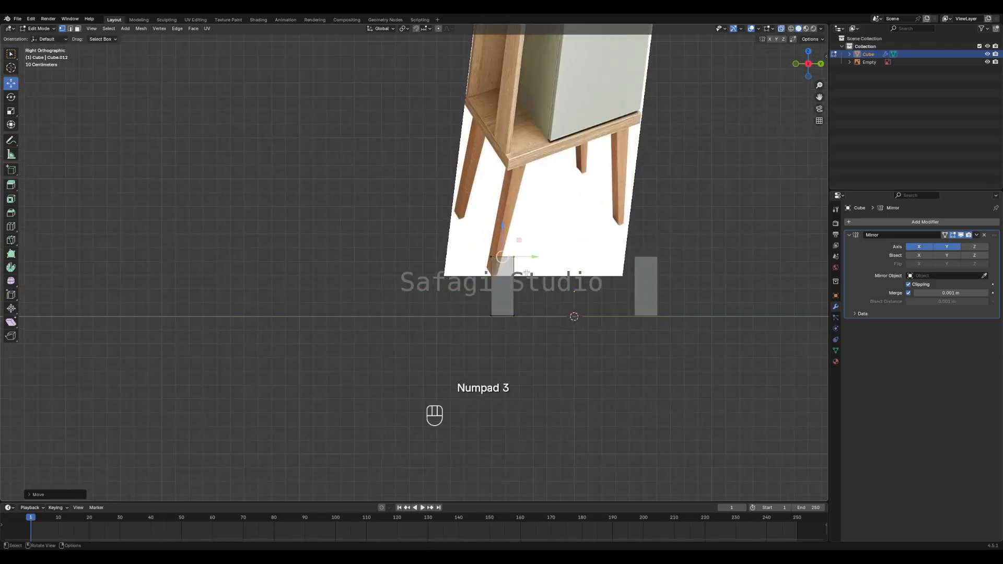
{"action": "left_click_drag", "start_coordinate": [594, 228], "coordinate": [548, 380]}
{"action": "left_click_drag", "start_coordinate": [581, 299], "coordinate": [576, 300]}
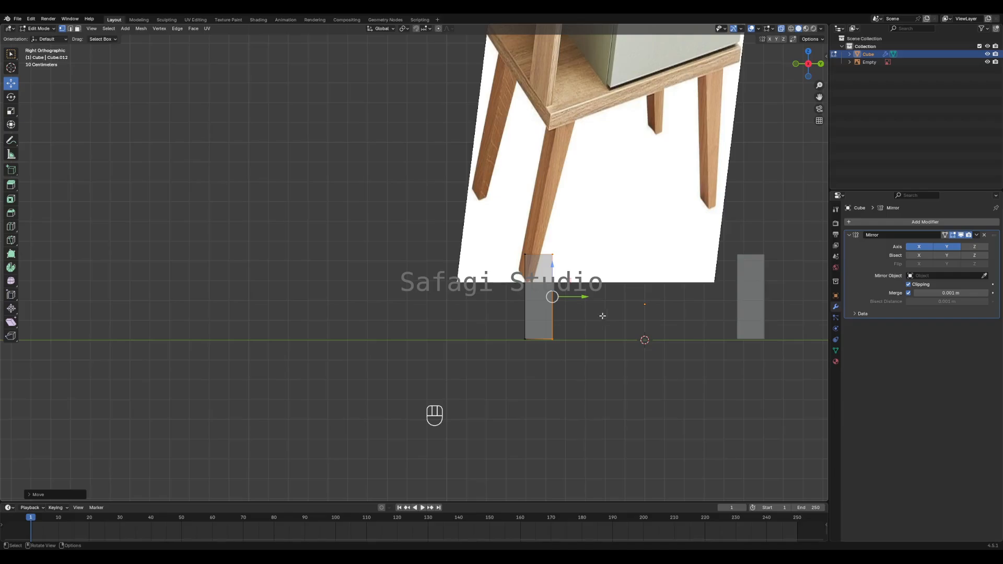
- Taper the foot further by moving the leg's inner bottom vertices outward along X, and return to Object Mode
{"action": "key", "text": "KP_1"}
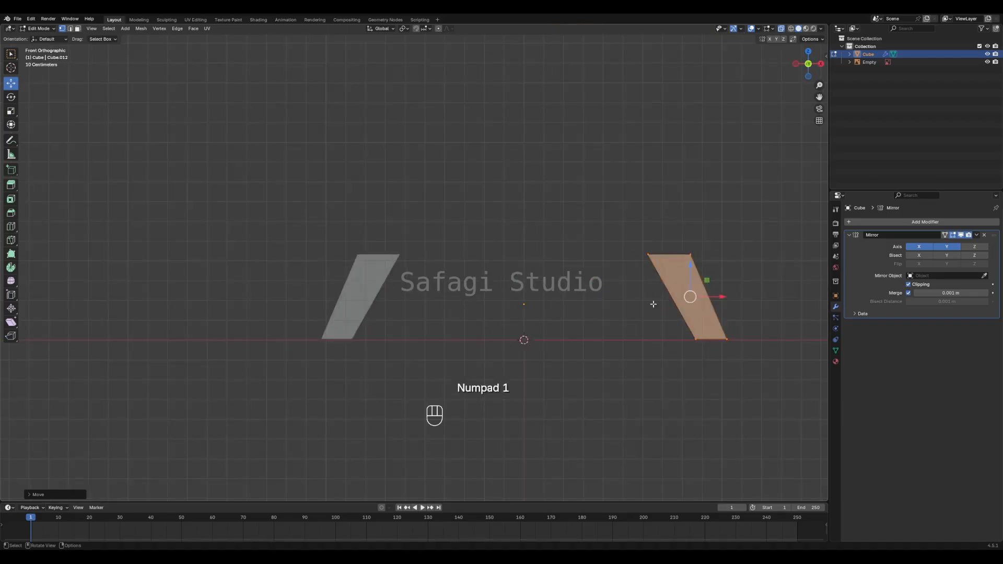
{"action": "scroll", "coordinate": [691, 336], "scroll_direction": "up", "scroll_amount": 1}
{"action": "middle_click_drag", "start_coordinate": [721, 306], "coordinate": [664, 304], "text": "shift"}
{"action": "left_click", "coordinate": [681, 316]}
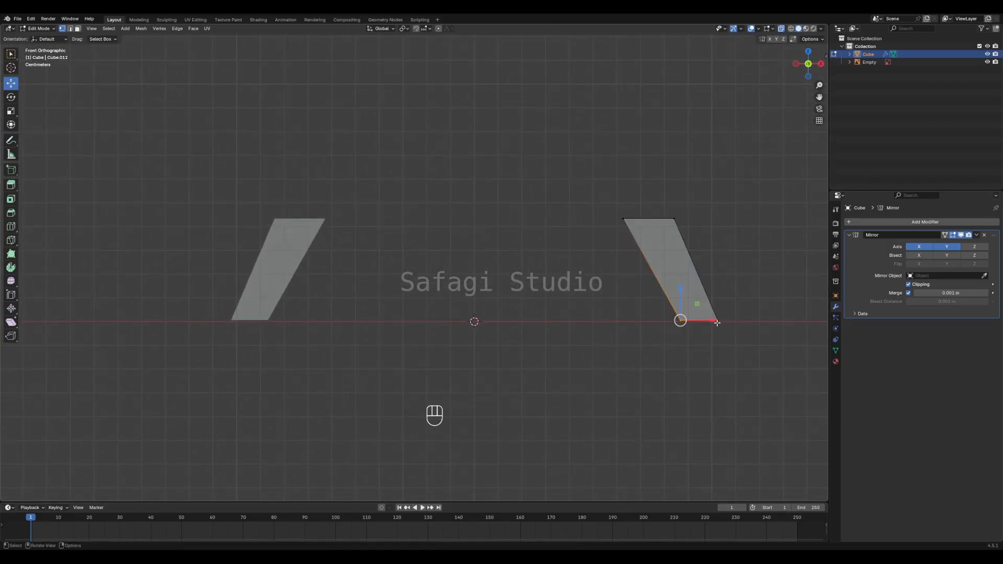
{"action": "key", "text": "g"}
{"action": "key", "text": "x"}
{"action": "left_click", "coordinate": [745, 289]}
{"action": "left_click", "coordinate": [745, 289]}
{"action": "middle_click_drag", "start_coordinate": [745, 289], "coordinate": [627, 269]}
{"action": "scroll", "coordinate": [660, 280], "scroll_direction": "down", "scroll_amount": 3}
{"action": "key", "text": "Tab"}
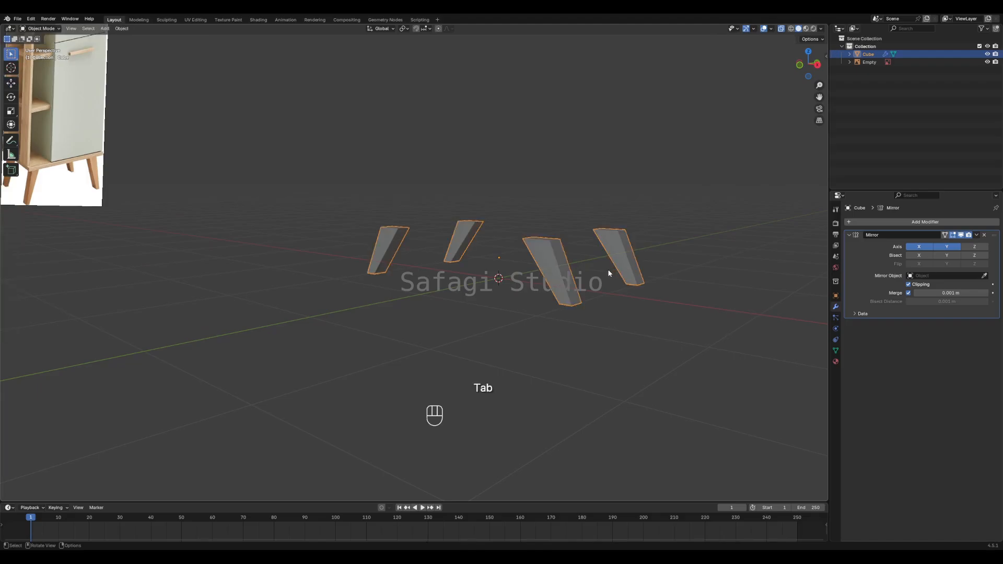
- Examine the legs in the reference photo up close and compare their angle and taper with the modeled ones
{"action": "scroll", "coordinate": [627, 275], "scroll_direction": "up", "scroll_amount": 3}
{"action": "scroll", "coordinate": [507, 261], "scroll_direction": "down", "scroll_amount": 3}
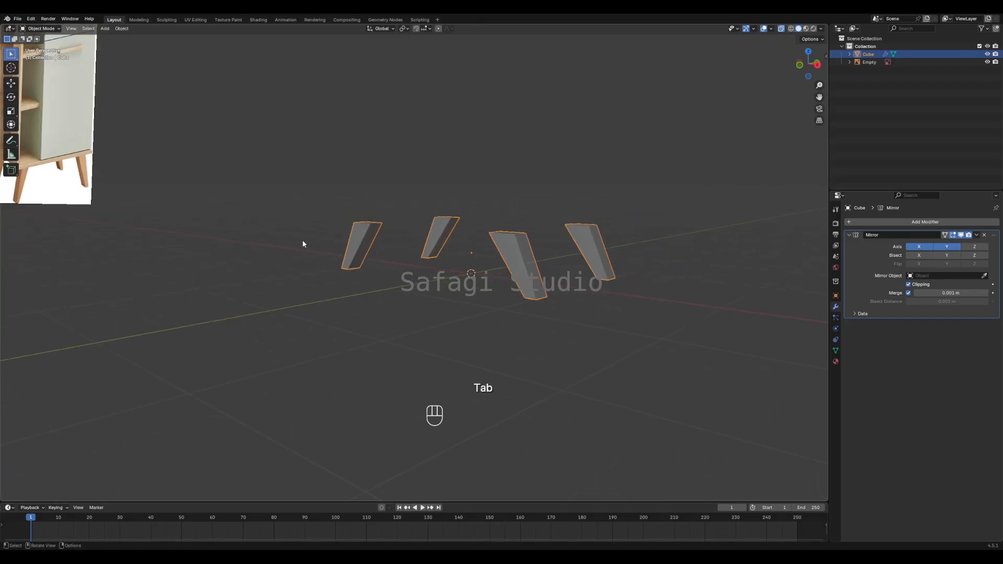
{"action": "middle_click_drag", "start_coordinate": [303, 242], "coordinate": [647, 303], "text": "shift"}
{"action": "left_click", "coordinate": [211, 213]}
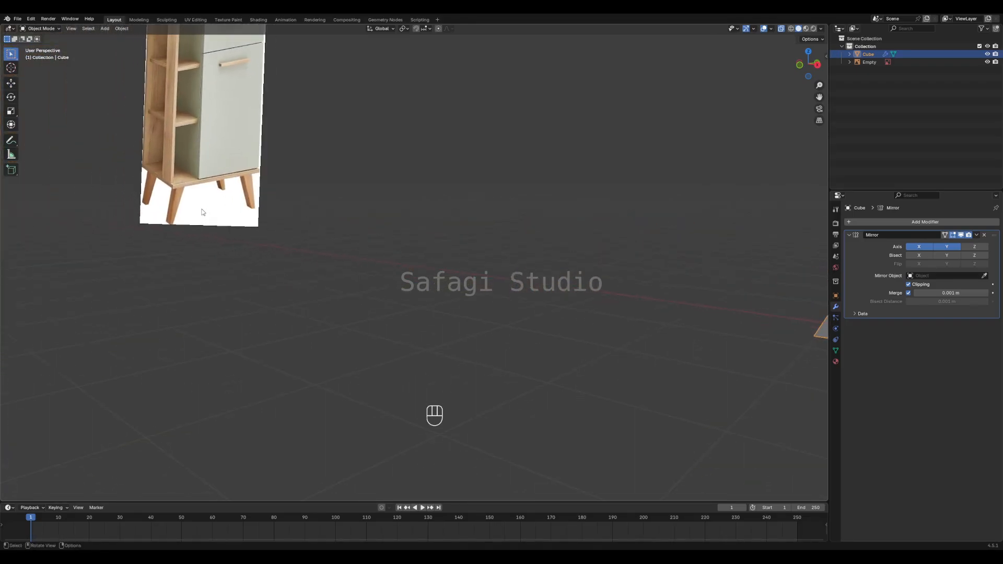
{"action": "key", "text": "KP_Decimal"}
{"action": "scroll", "coordinate": [423, 310], "scroll_direction": "up", "scroll_amount": 6}
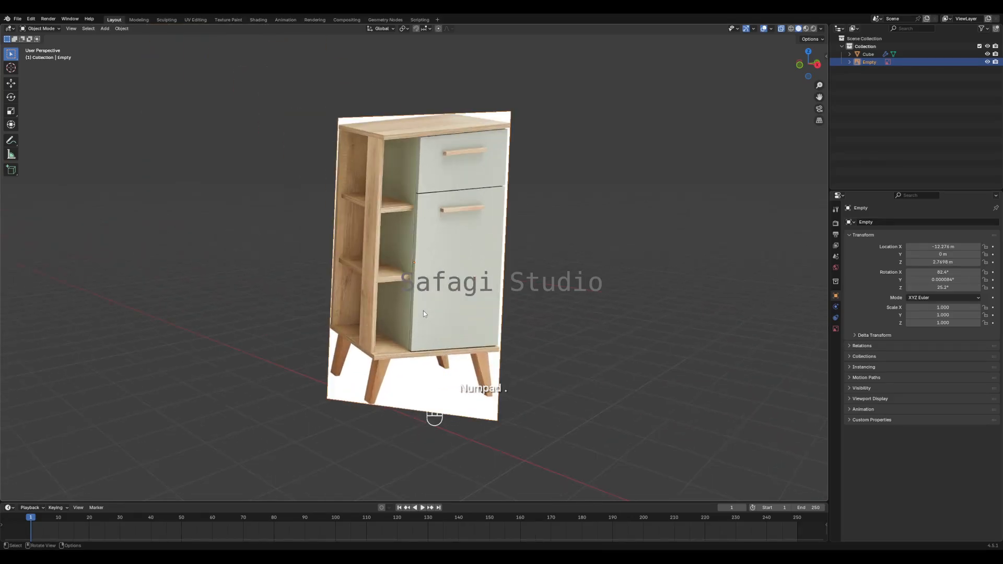
{"action": "middle_click_drag", "start_coordinate": [423, 310], "coordinate": [502, 159], "text": "shift"}
{"action": "scroll", "coordinate": [478, 238], "scroll_direction": "up", "scroll_amount": 3}
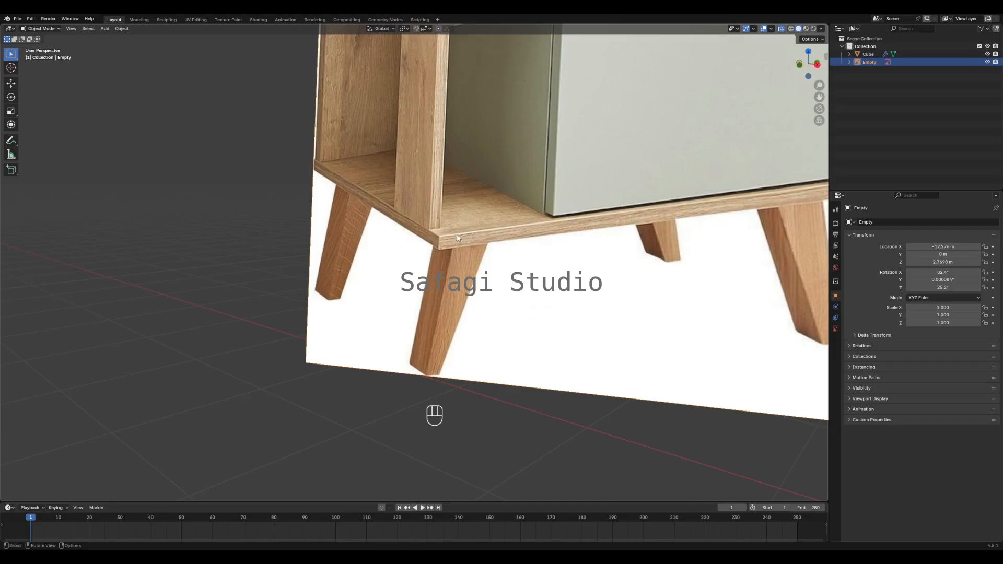
{"action": "scroll", "coordinate": [460, 235], "scroll_direction": "down", "scroll_amount": 12}
{"action": "middle_click_drag", "start_coordinate": [579, 232], "coordinate": [376, 204], "text": "shift"}
{"action": "scroll", "coordinate": [510, 294], "scroll_direction": "up", "scroll_amount": 12}
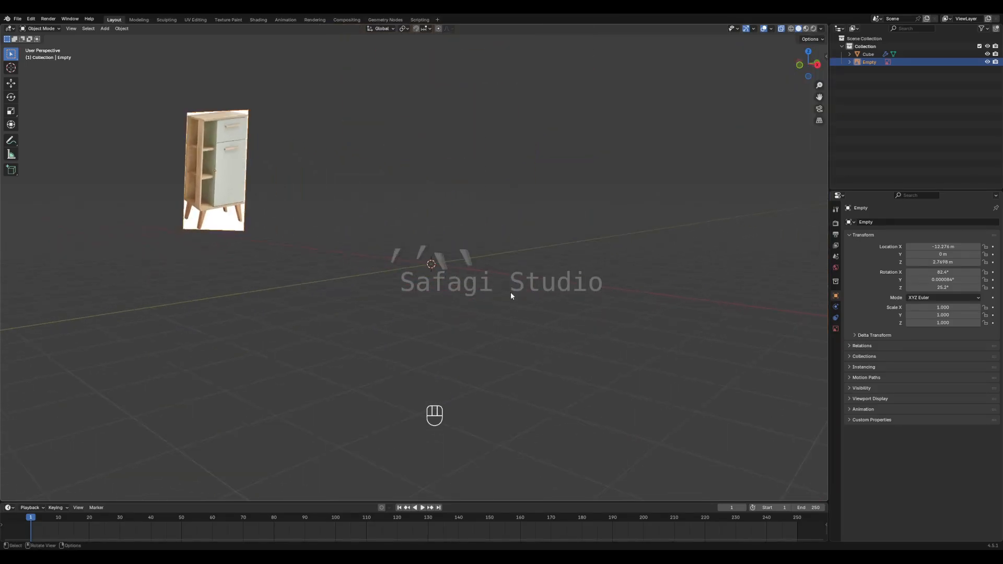
{"action": "scroll", "coordinate": [510, 294], "scroll_direction": "down", "scroll_amount": 10}
- Turn off X-Ray and bevel all edges of the source leg with 2 segments and an offset of about 0.008 m
{"action": "left_click", "coordinate": [477, 272]}
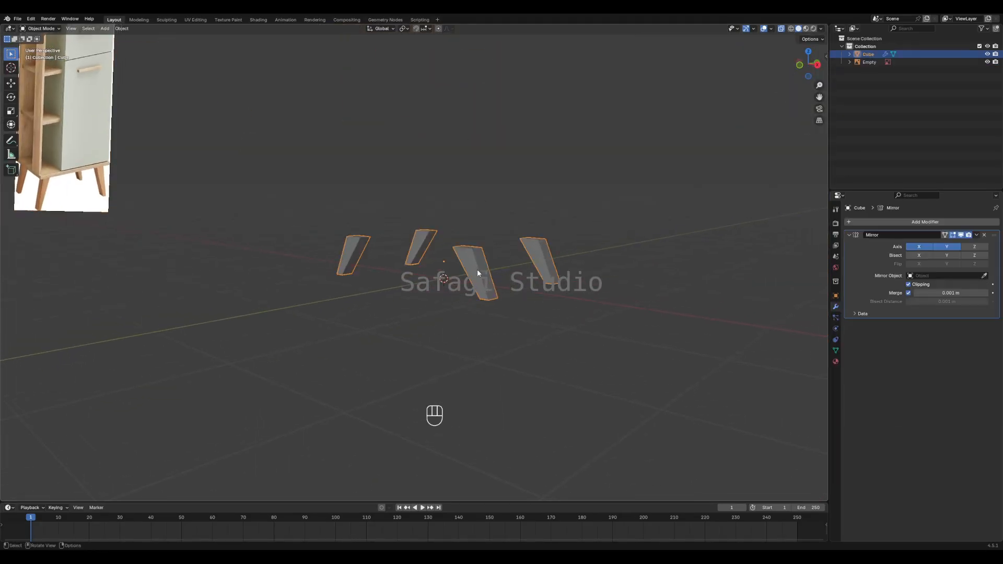
{"action": "left_click", "coordinate": [778, 29]}
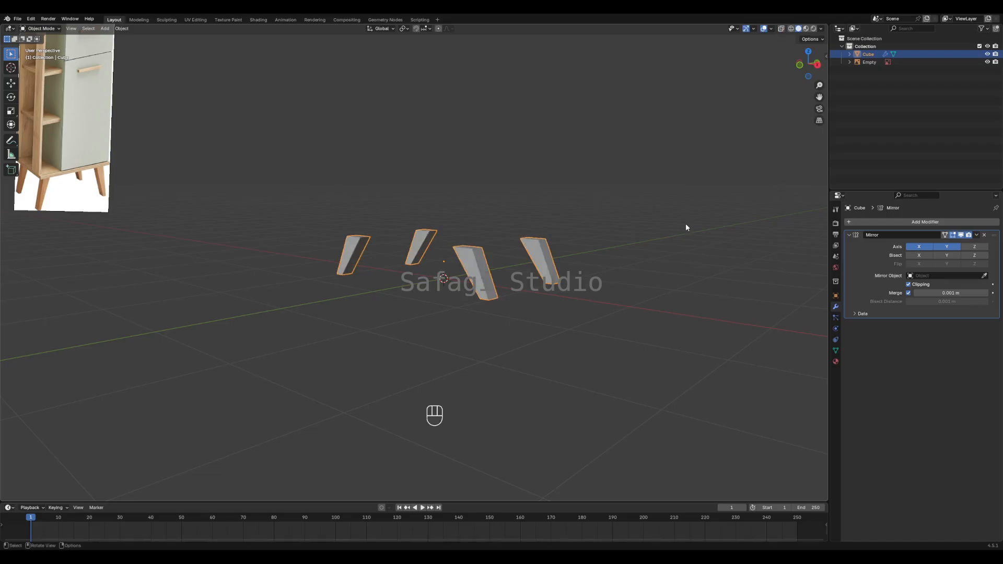
{"action": "key", "text": "Tab"}
{"action": "key", "text": "2"}
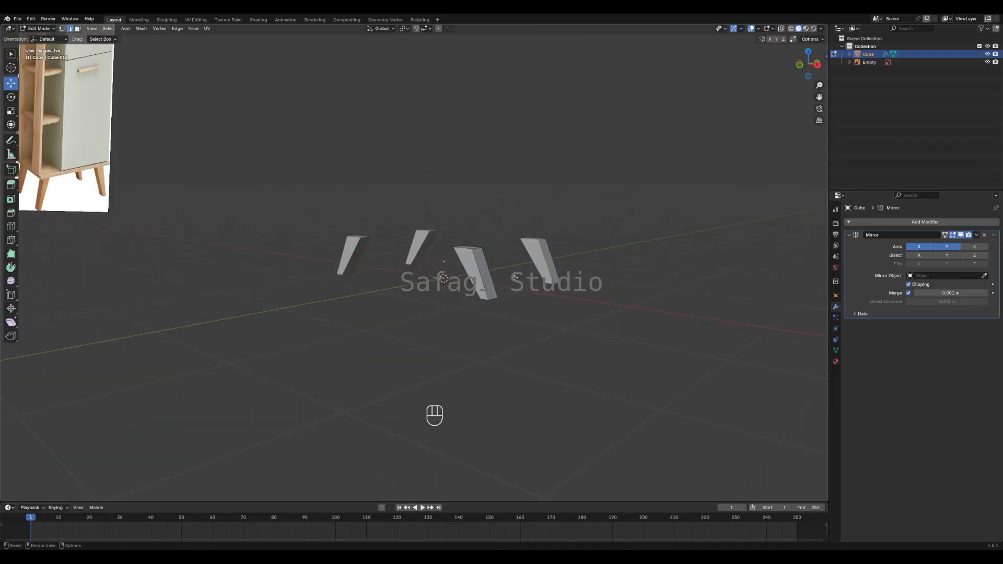
{"action": "key", "text": "a"}
{"action": "key", "text": "ctrl"}
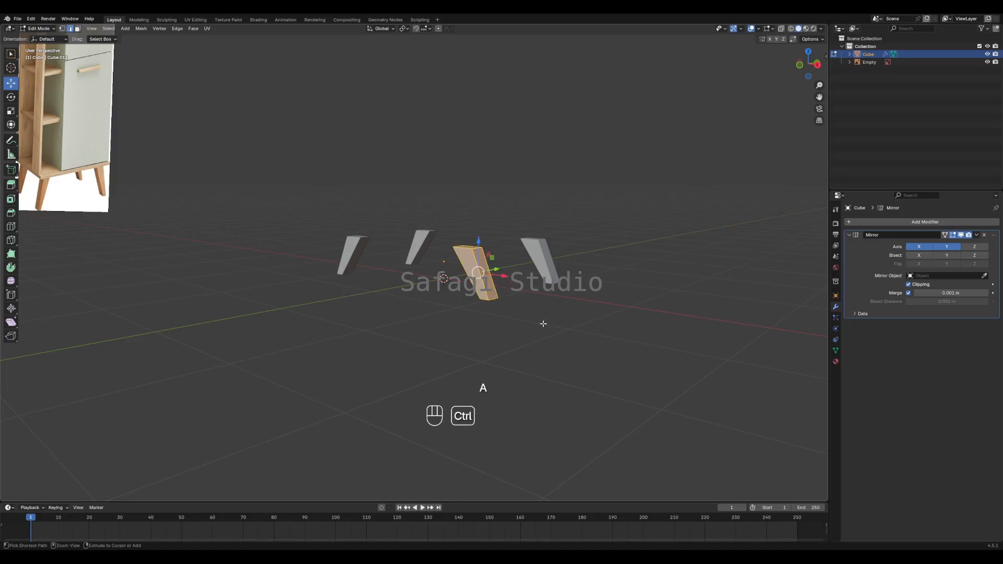
{"action": "key", "text": "ctrl+b"}
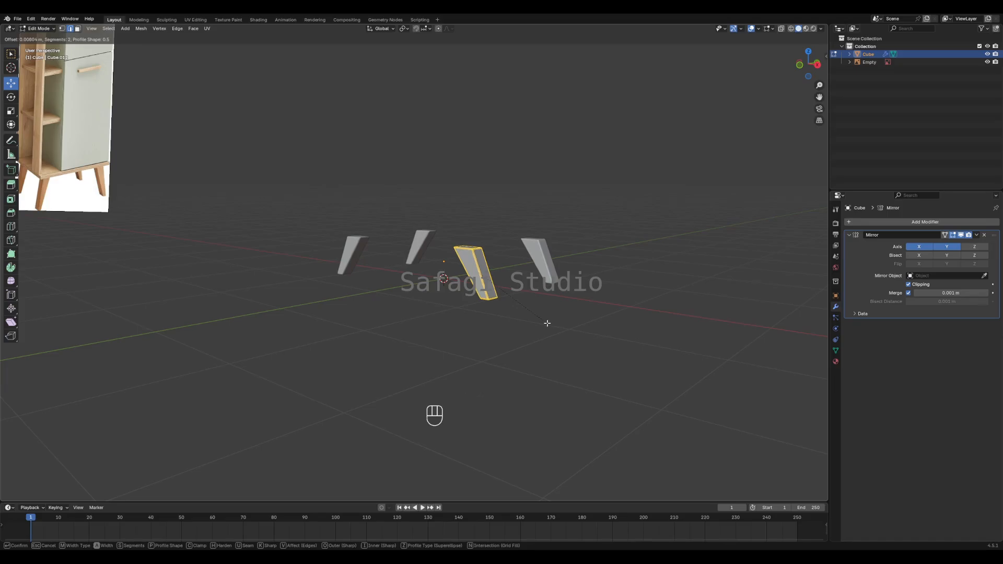
{"action": "left_click", "coordinate": [547, 324]}
{"action": "scroll", "coordinate": [497, 277], "scroll_direction": "up", "scroll_amount": 5}
{"action": "scroll", "coordinate": [497, 276], "scroll_direction": "down", "scroll_amount": 1}
{"action": "middle_click_drag", "start_coordinate": [622, 265], "coordinate": [541, 288], "text": "shift"}
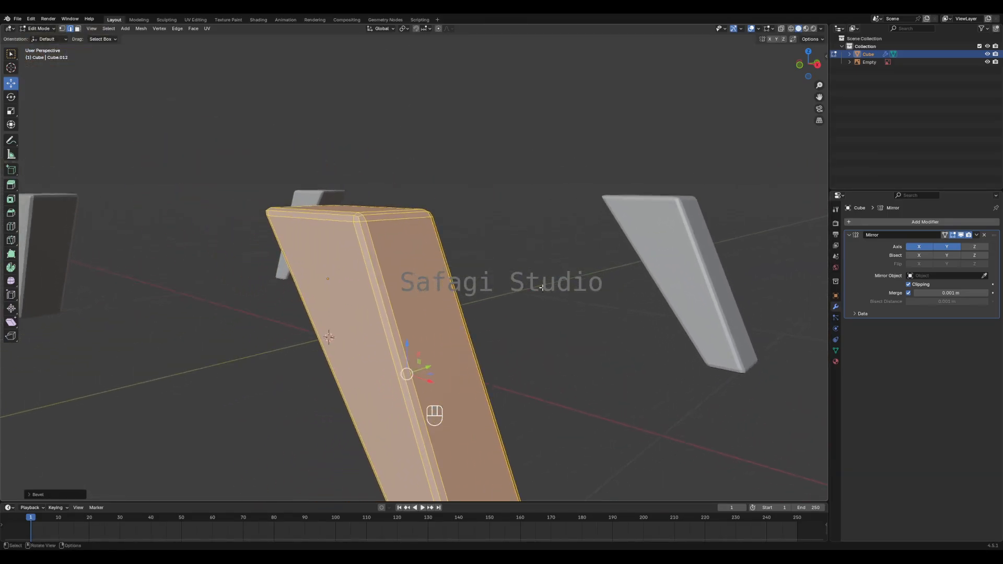
{"action": "left_click", "coordinate": [533, 318]}
{"action": "key", "text": "Tab"}
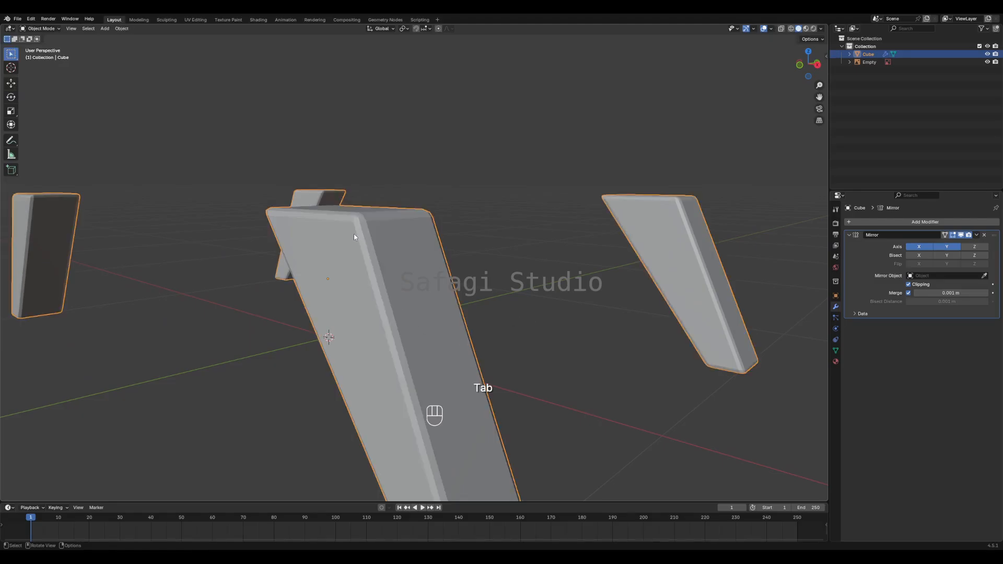
- Add three evenly spaced horizontal loop cuts along the source leg, and return to Object Mode
{"action": "scroll", "coordinate": [407, 249], "scroll_direction": "down", "scroll_amount": 6}
{"action": "scroll", "coordinate": [486, 272], "scroll_direction": "up", "scroll_amount": 3}
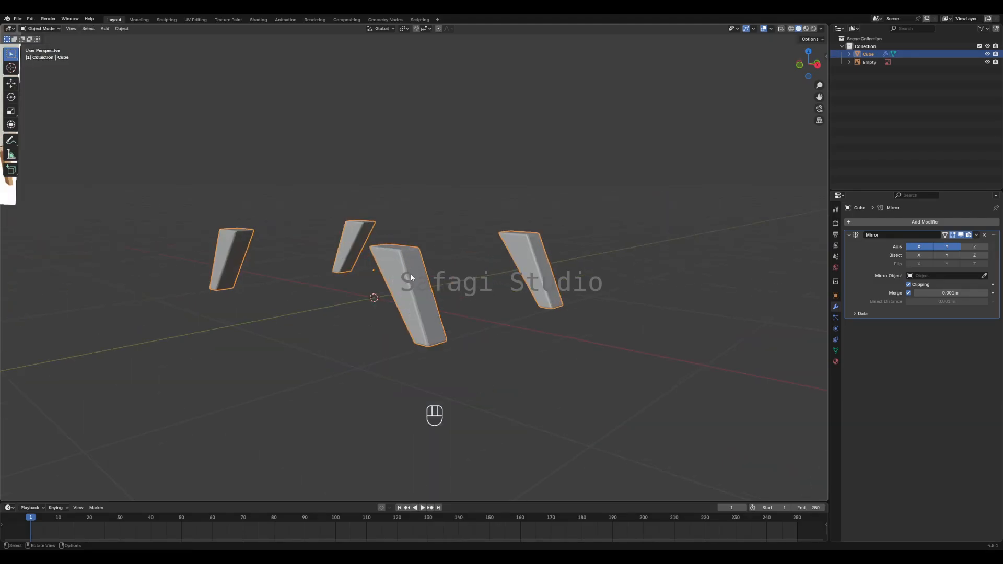
{"action": "left_click", "coordinate": [413, 296]}
{"action": "key", "text": "Tab"}
{"action": "key", "text": "ctrl+r"}
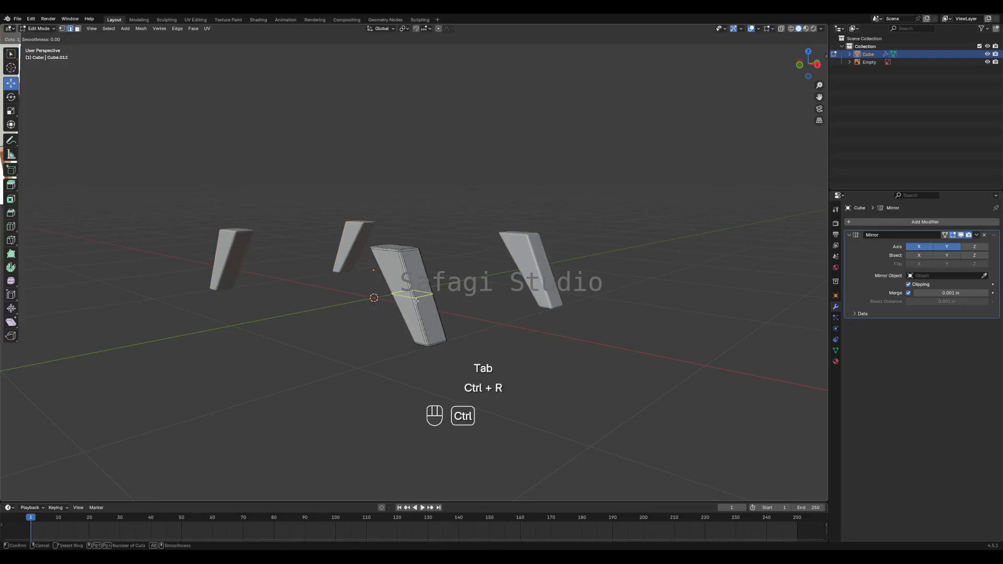
{"action": "scroll", "coordinate": [416, 300], "scroll_direction": "up", "scroll_amount": 1}
{"action": "left_click", "coordinate": [416, 300]}
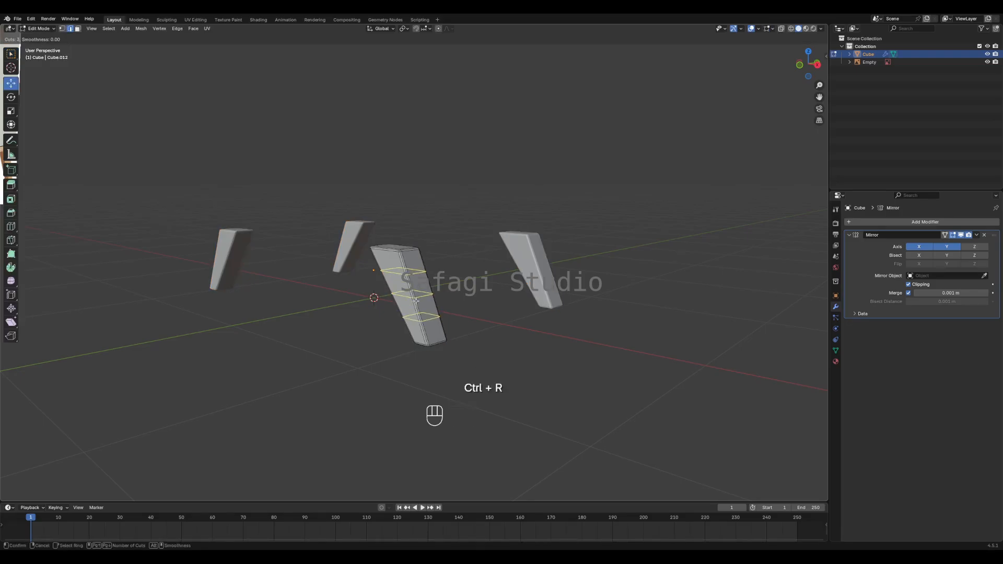
{"action": "key", "text": "Return"}
{"action": "left_click", "coordinate": [516, 320]}
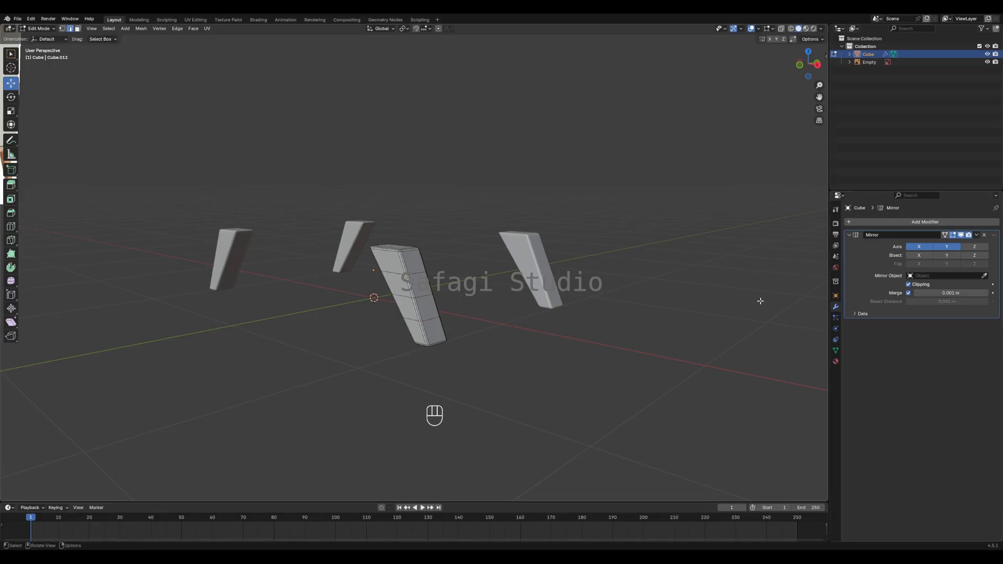
{"action": "middle_click_drag", "start_coordinate": [480, 294], "coordinate": [503, 300]}
{"action": "middle_click_drag", "start_coordinate": [639, 337], "coordinate": [574, 315], "text": "shift"}
{"action": "key", "text": "Tab"}
{"action": "scroll", "coordinate": [585, 318], "scroll_direction": "down", "scroll_amount": 5}
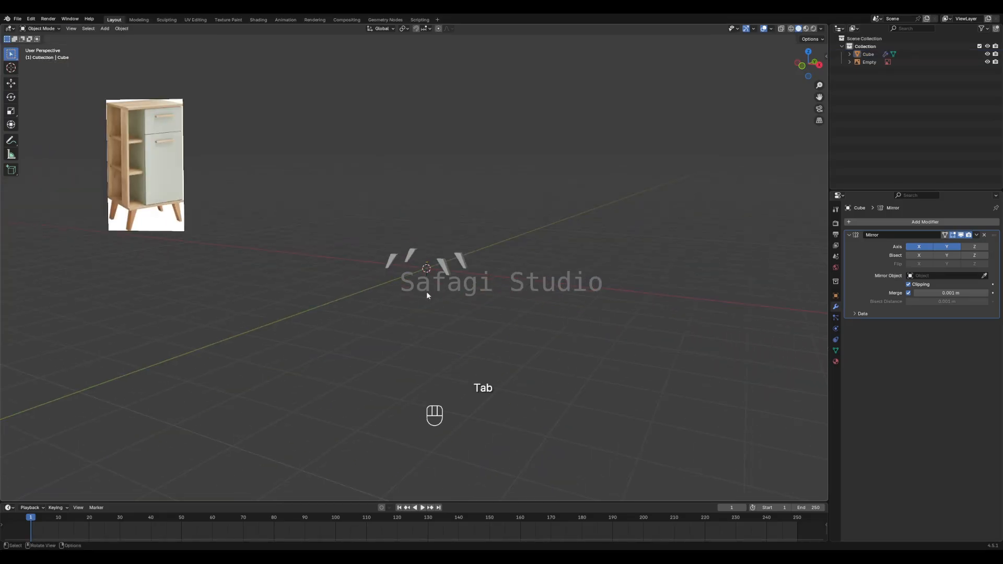
- Add a cube mesh at the world origin and scale it along Z into a thin slab for the cabinet's base
{"action": "middle_click_drag", "start_coordinate": [427, 295], "coordinate": [475, 295]}
{"action": "scroll", "coordinate": [148, 324], "scroll_direction": "up", "scroll_amount": 3}
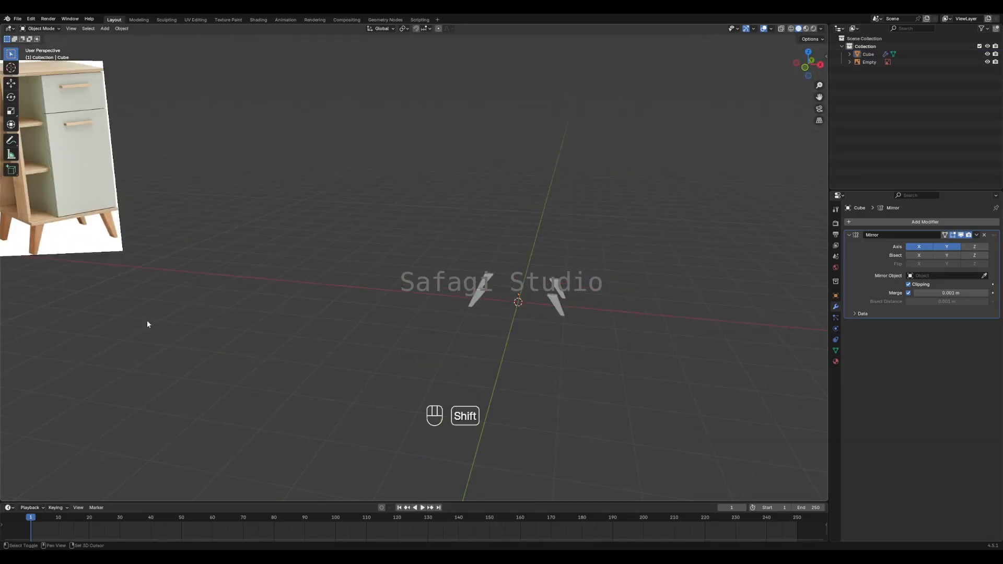
{"action": "middle_click_drag", "start_coordinate": [147, 324], "coordinate": [369, 285], "text": "shift"}
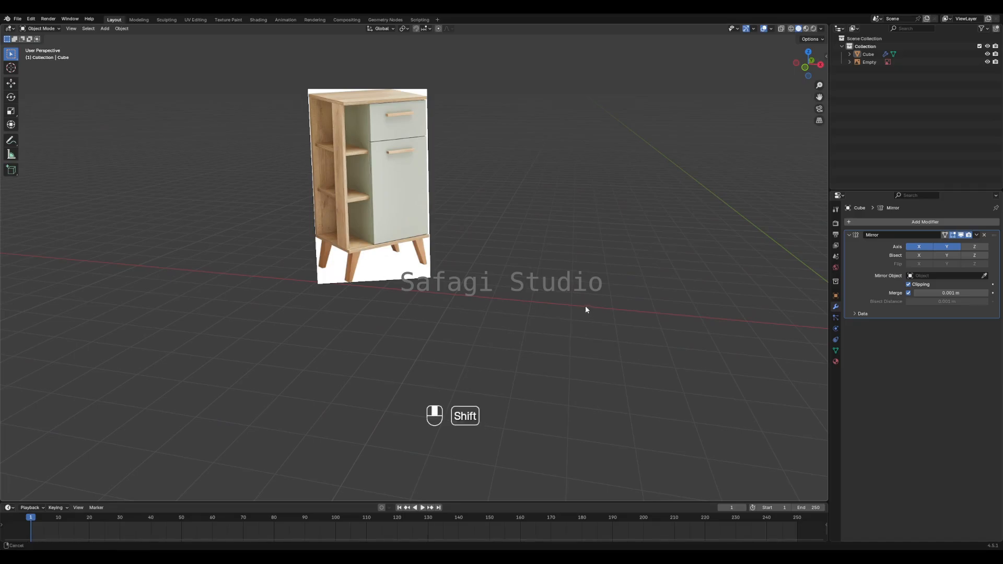
{"action": "middle_click_drag", "start_coordinate": [585, 306], "coordinate": [292, 302], "text": "shift"}
{"action": "scroll", "coordinate": [522, 336], "scroll_direction": "up", "scroll_amount": 4}
{"action": "middle_click_drag", "start_coordinate": [533, 344], "coordinate": [537, 339]}
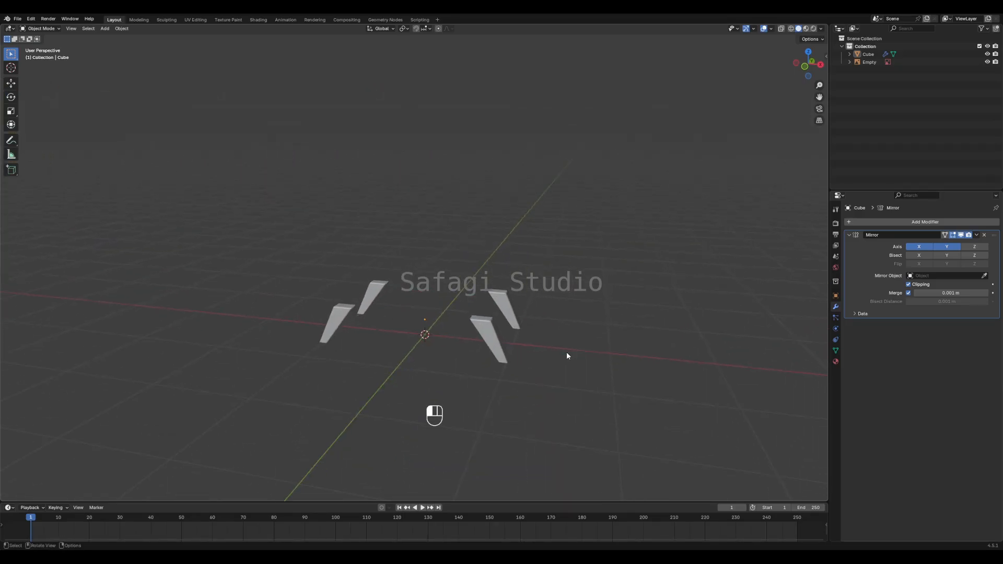
{"action": "key", "text": "shift+a"}
{"action": "mouse_move", "coordinate": [566, 384]}
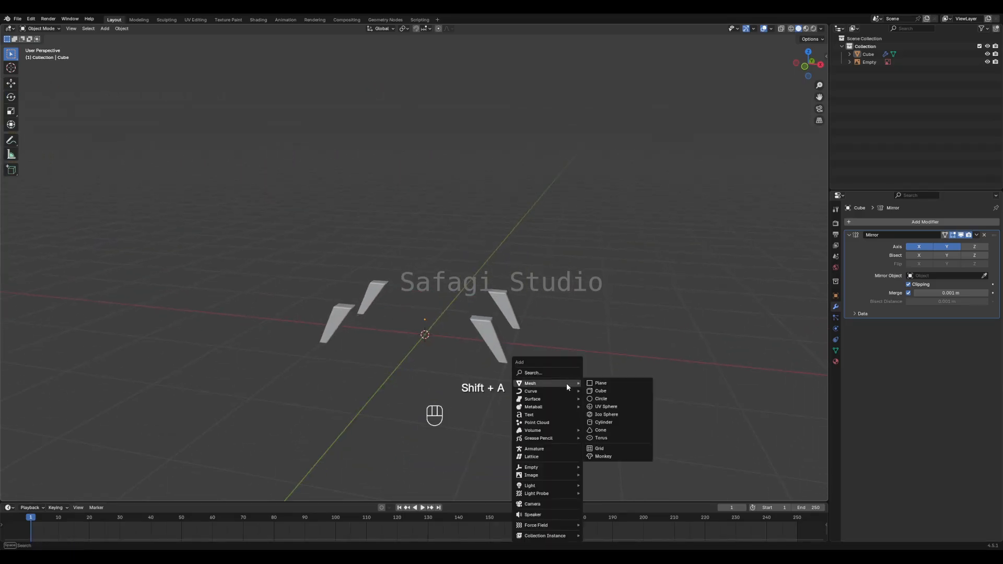
{"action": "left_click", "coordinate": [600, 391]}
{"action": "scroll", "coordinate": [559, 376], "scroll_direction": "down", "scroll_amount": 3}
{"action": "key", "text": "s"}
{"action": "key", "text": "z"}
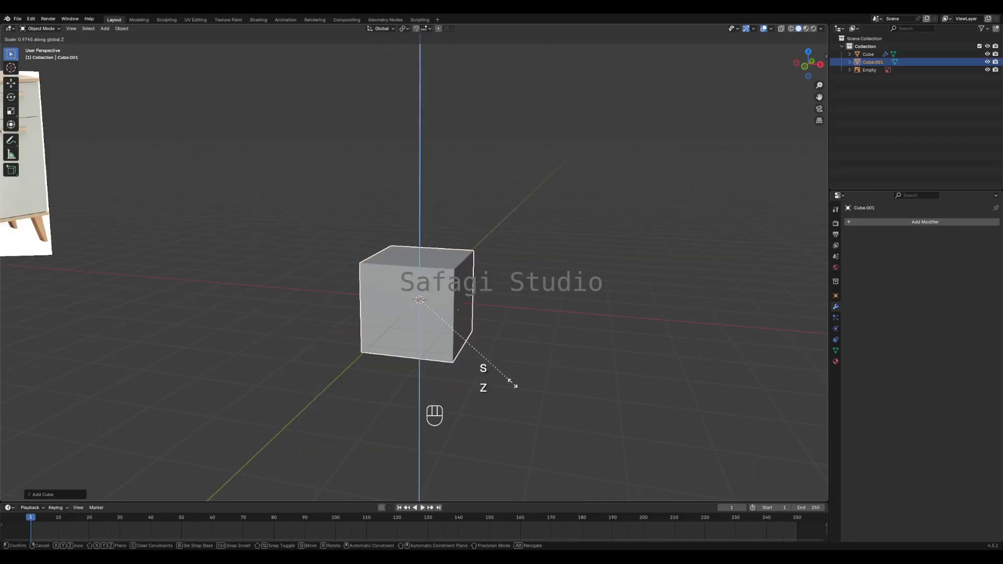
{"action": "left_click", "coordinate": [420, 293]}
- Move the base slab up along Z to just above the tops of the four legs
{"action": "middle_click_drag", "start_coordinate": [273, 314], "coordinate": [477, 345], "text": "shift"}
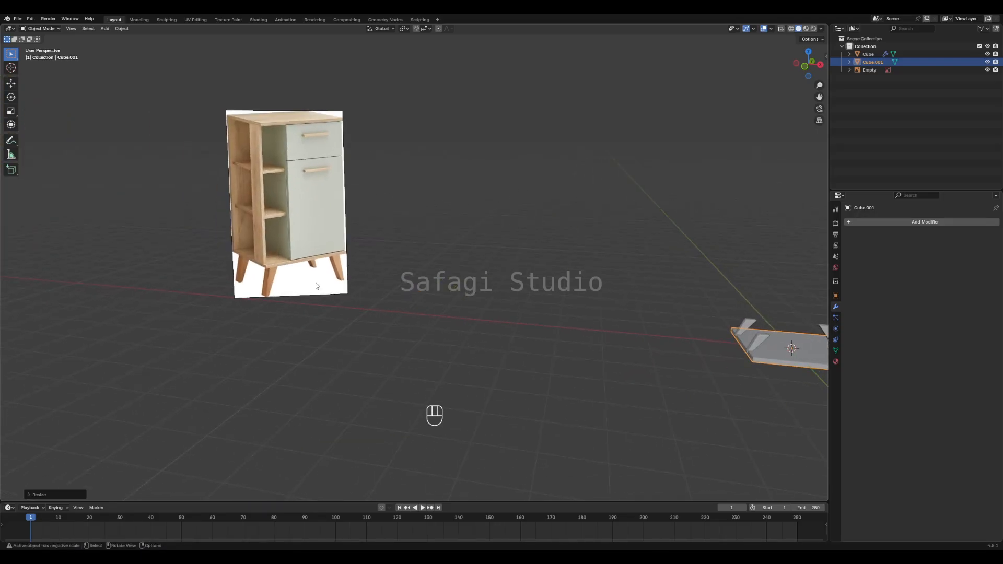
{"action": "middle_click_drag", "start_coordinate": [580, 364], "coordinate": [398, 333], "text": "shift"}
{"action": "scroll", "coordinate": [639, 362], "scroll_direction": "up", "scroll_amount": 4}
{"action": "middle_click_drag", "start_coordinate": [638, 361], "coordinate": [597, 351], "text": "shift"}
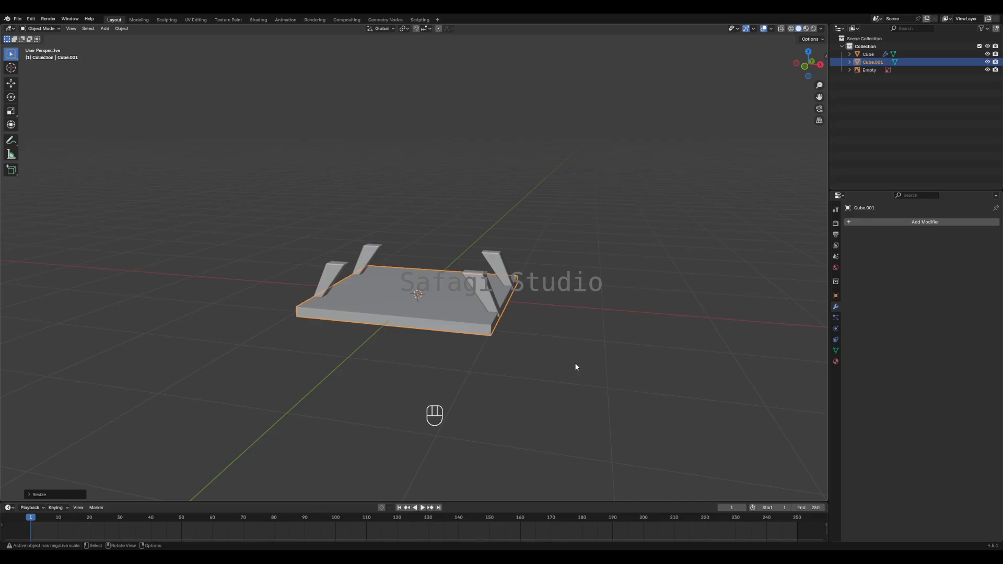
{"action": "key", "text": "g"}
{"action": "key", "text": "z"}
{"action": "left_click", "coordinate": [558, 318]}
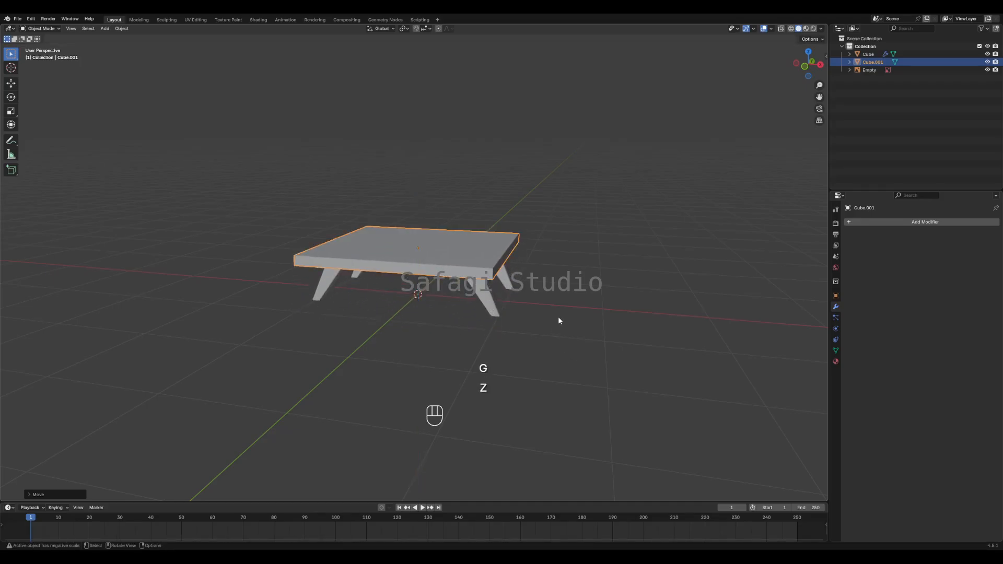
{"action": "key", "text": "KP_1"}
{"action": "scroll", "coordinate": [558, 303], "scroll_direction": "up", "scroll_amount": 4}
{"action": "middle_click_drag", "start_coordinate": [634, 254], "coordinate": [567, 348], "text": "shift"}
{"action": "scroll", "coordinate": [623, 265], "scroll_direction": "up", "scroll_amount": 3}
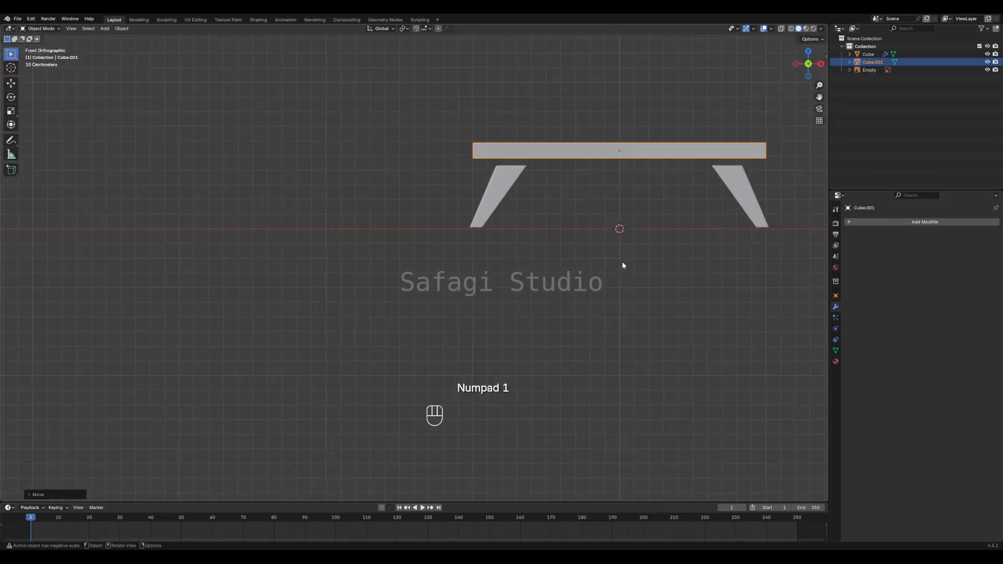
- Lower the base slab along Z until it rests on the tops of the legs
{"action": "middle_click_drag", "start_coordinate": [623, 266], "coordinate": [596, 286], "text": "shift"}
{"action": "key", "text": "g"}
{"action": "key", "text": "z"}
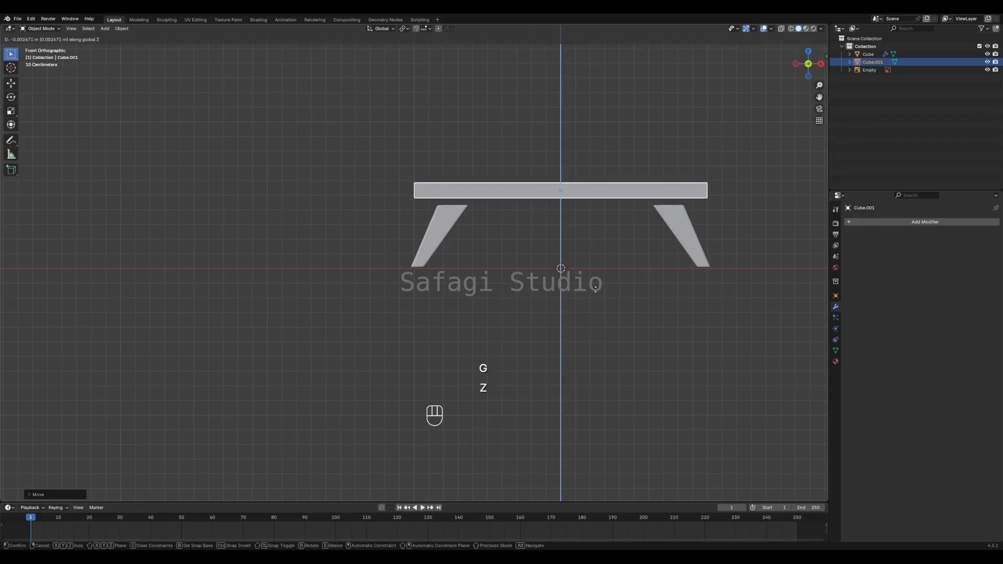
{"action": "left_click", "coordinate": [601, 297]}
{"action": "scroll", "coordinate": [657, 306], "scroll_direction": "up", "scroll_amount": 1}
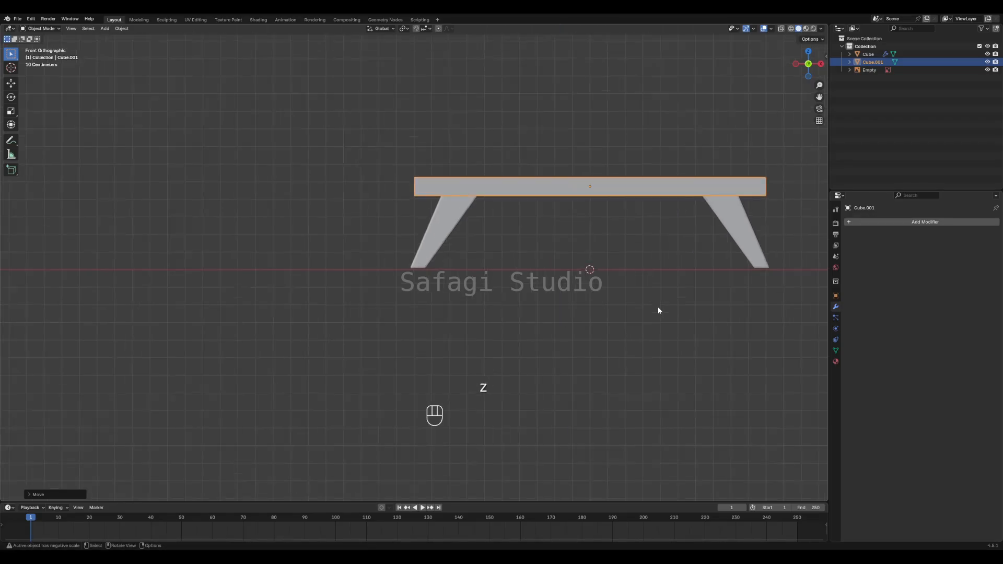
- Move the legs and base slab together down along Z by about 0.013 m, and clear the selection
{"action": "left_click", "coordinate": [747, 251]}
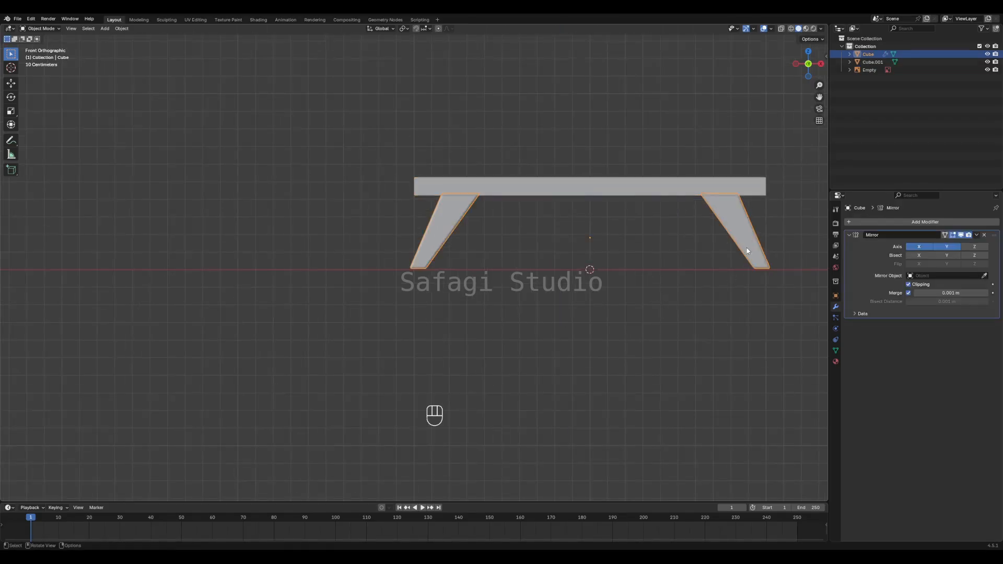
{"action": "left_click", "coordinate": [666, 194], "text": "shift"}
{"action": "key", "text": "g"}
{"action": "key", "text": "z"}
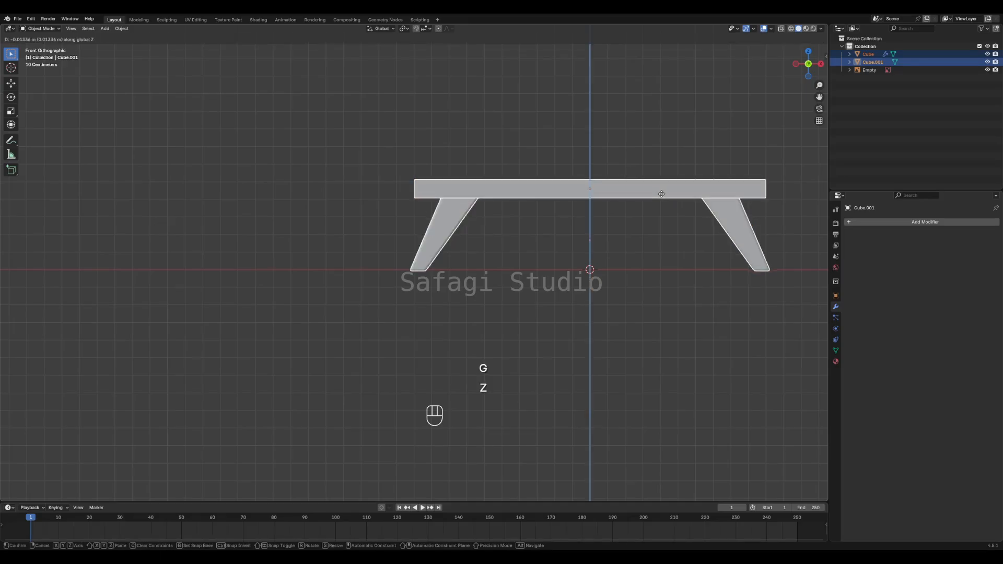
{"action": "left_click", "coordinate": [661, 194]}
{"action": "scroll", "coordinate": [678, 249], "scroll_direction": "down", "scroll_amount": 4}
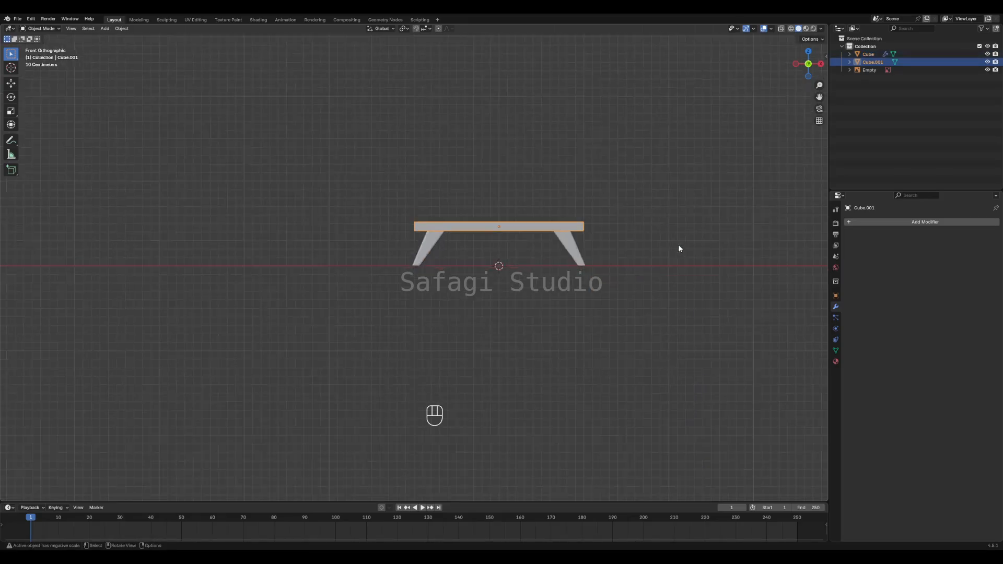
{"action": "left_click", "coordinate": [680, 268]}
- Scale the base slab along Y to about 0.69 so its depth fits closer to the legs
{"action": "middle_click_drag", "start_coordinate": [680, 268], "coordinate": [473, 240]}
{"action": "middle_click_drag", "start_coordinate": [308, 254], "coordinate": [386, 255], "text": "shift"}
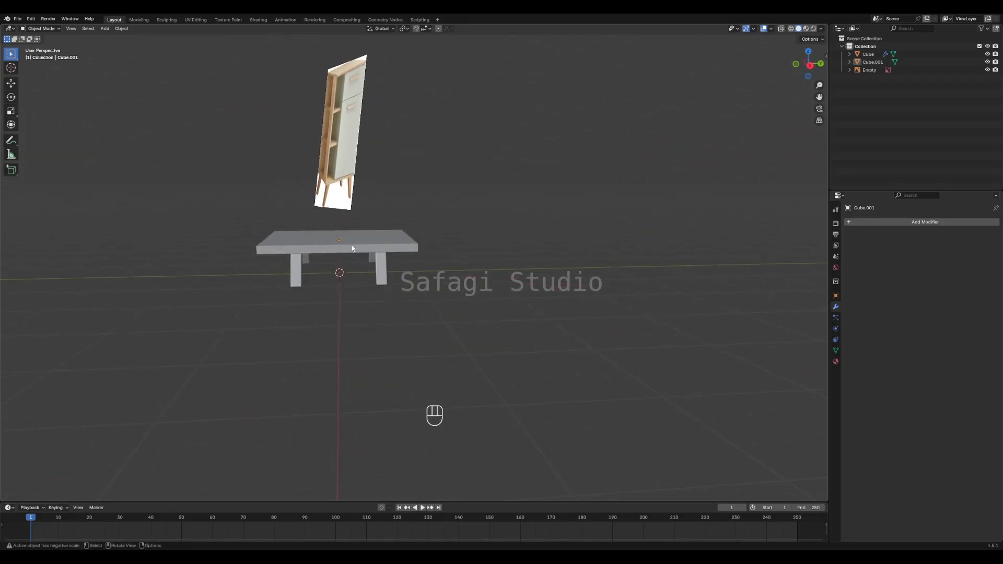
{"action": "left_click", "coordinate": [351, 247]}
{"action": "key", "text": "s"}
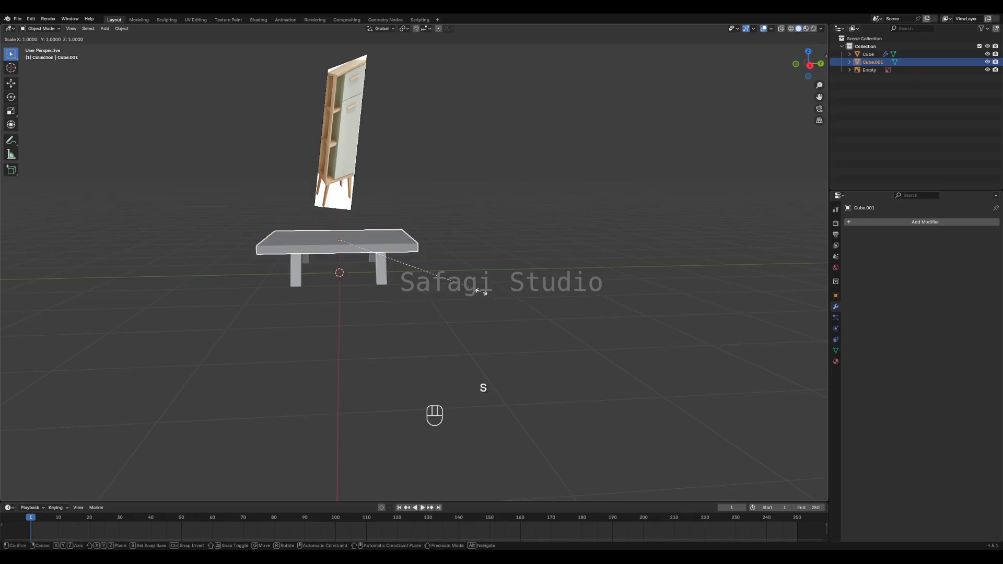
{"action": "key", "text": "y"}
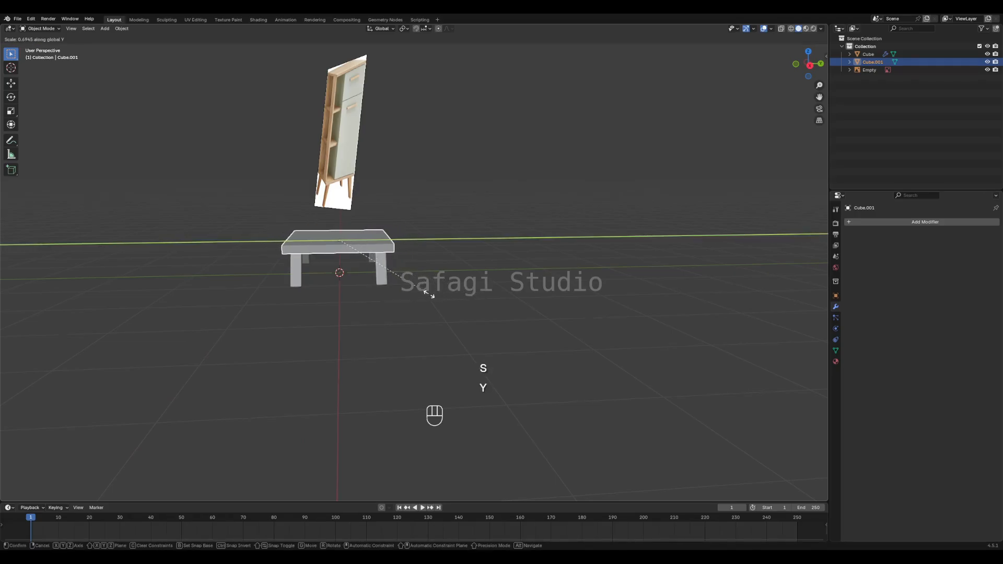
{"action": "left_click", "coordinate": [428, 297]}
- Apply the scale of the base slab
{"action": "middle_click_drag", "start_coordinate": [397, 298], "coordinate": [361, 293]}
{"action": "scroll", "coordinate": [374, 250], "scroll_direction": "up", "scroll_amount": 1}
{"action": "middle_click_drag", "start_coordinate": [551, 267], "coordinate": [515, 271]}
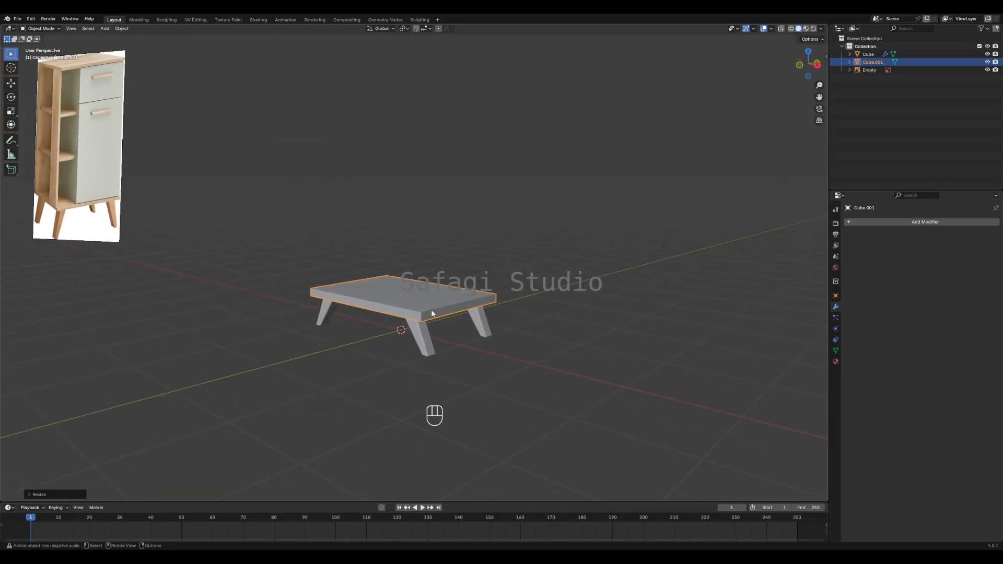
{"action": "key", "text": "ctrl+a"}
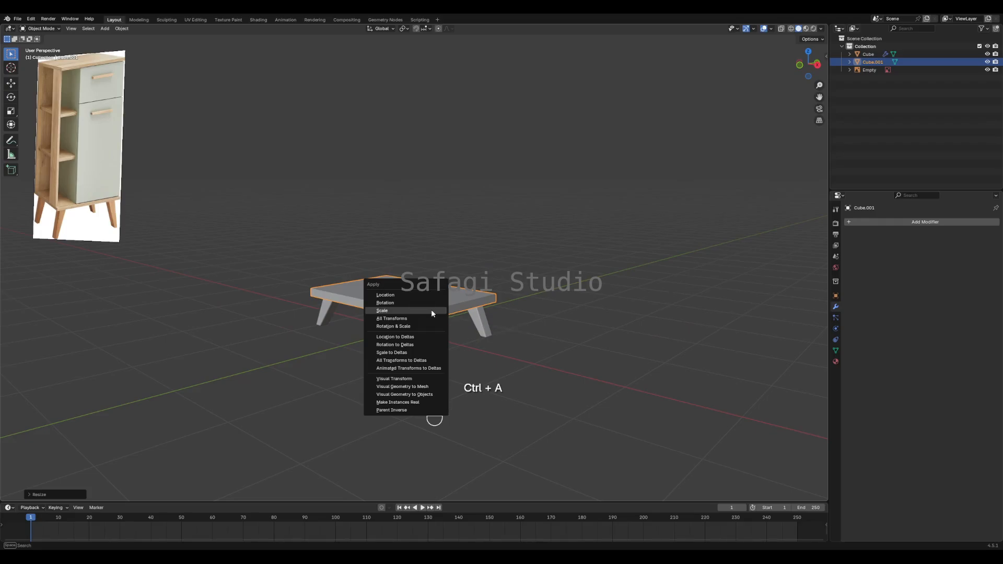
{"action": "left_click", "coordinate": [433, 311]}
- In Edit Mode, lower the slab's top face along Z to make it thinner, and select all its edges
{"action": "key", "text": "Tab"}
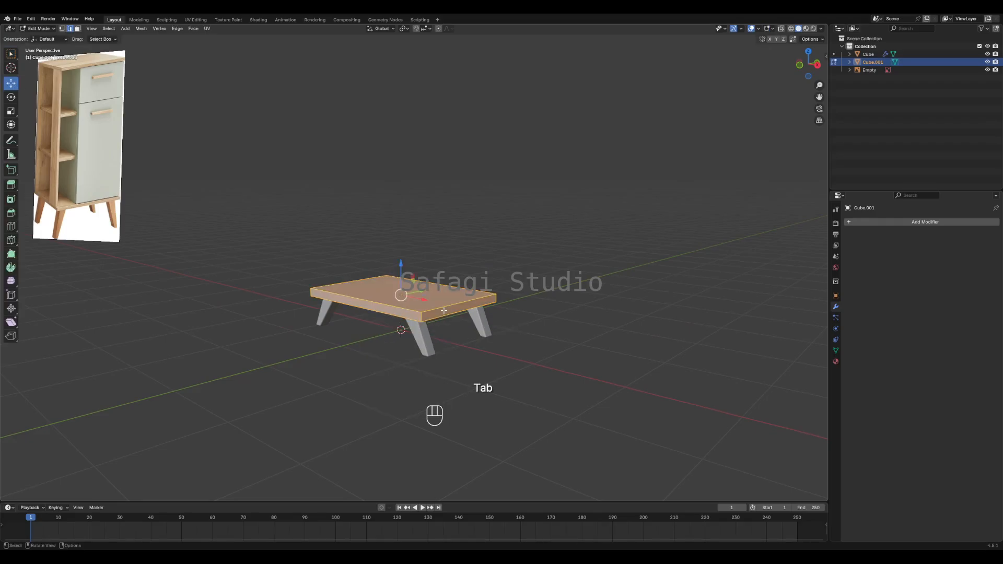
{"action": "scroll", "coordinate": [444, 313], "scroll_direction": "up", "scroll_amount": 4}
{"action": "middle_click_drag", "start_coordinate": [407, 374], "coordinate": [580, 290], "text": "shift"}
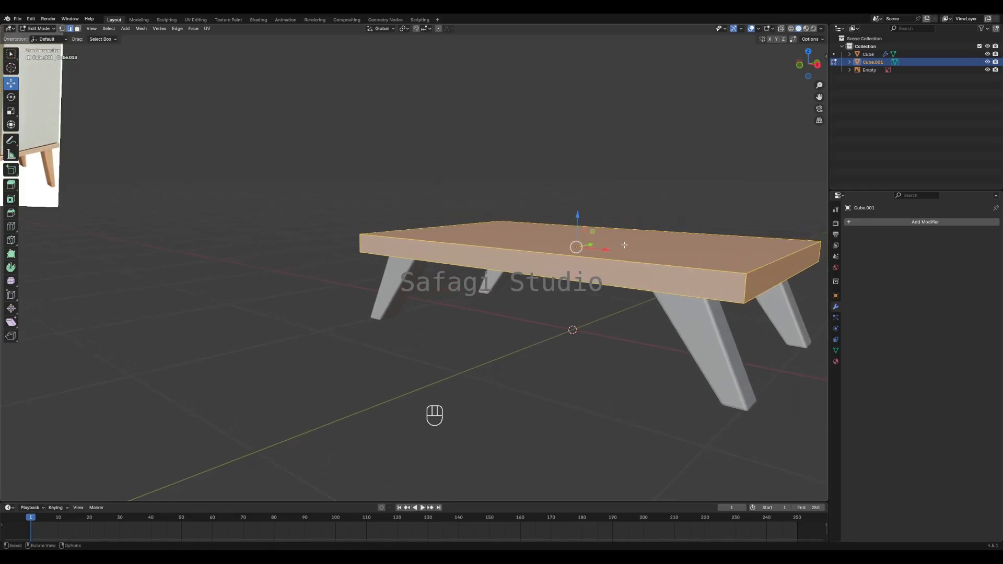
{"action": "key", "text": "3"}
{"action": "left_click", "coordinate": [623, 245]}
{"action": "left_click_drag", "start_coordinate": [576, 205], "coordinate": [580, 223]}
{"action": "key", "text": "2"}
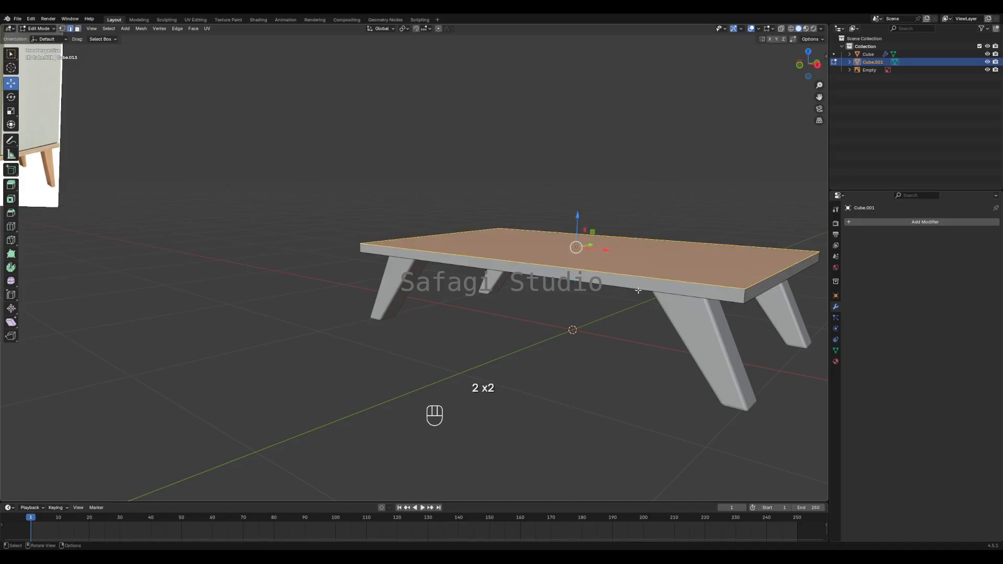
{"action": "key", "text": "a"}
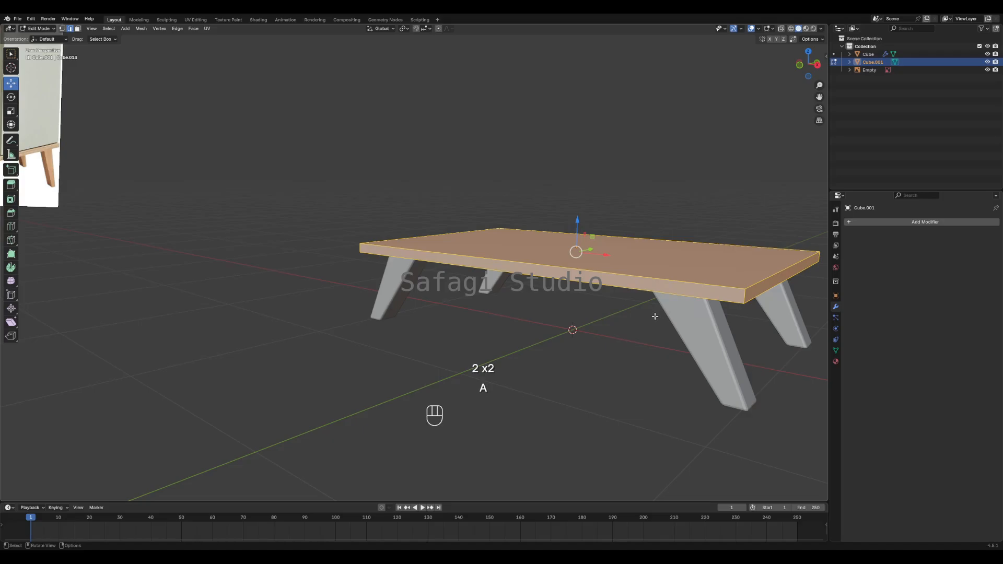
{"action": "key", "text": "ctrl"}
{"action": "key", "text": "ctrl+b"}
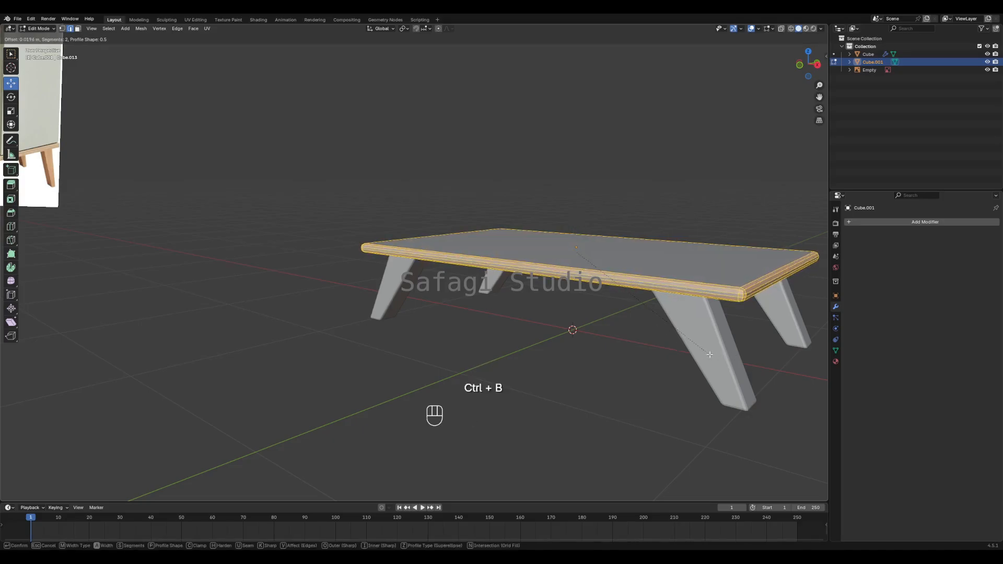
{"action": "left_click", "coordinate": [707, 353]}
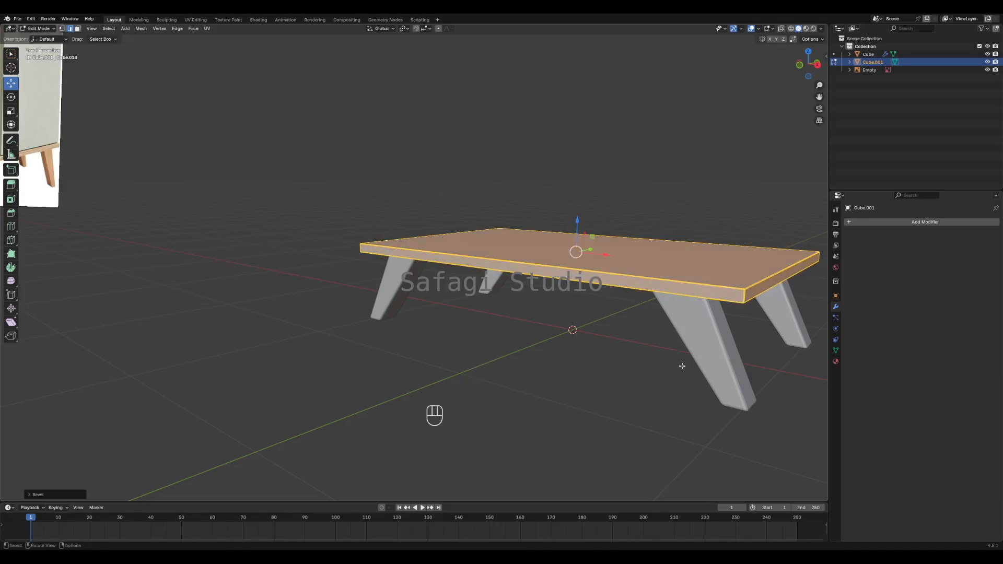
{"action": "key", "text": "ctrl+z"}
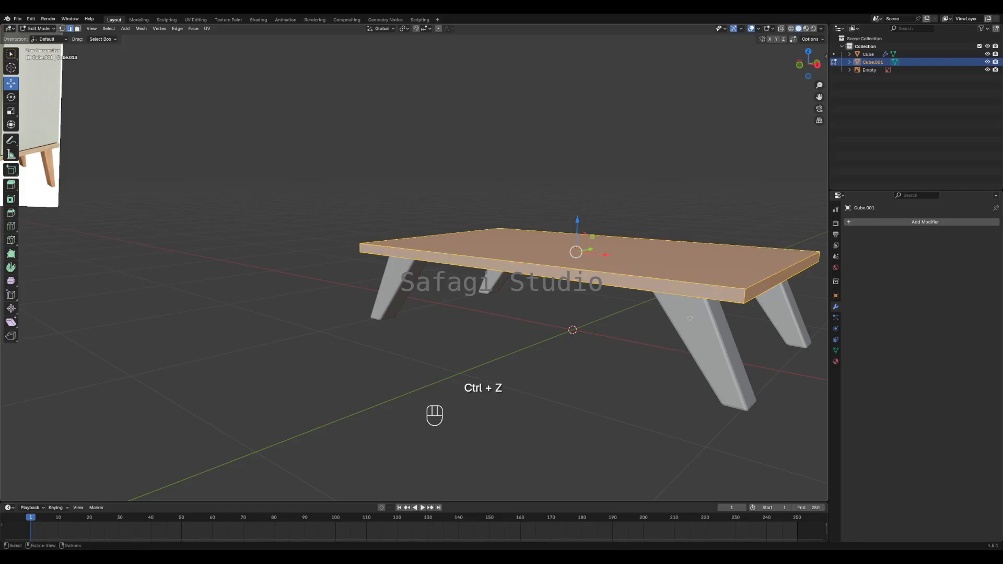
- Bevel all edges of the base slab with 2 segments and an offset of about 0.013 m, and clear the selection
{"action": "key", "text": "ctrl+b"}
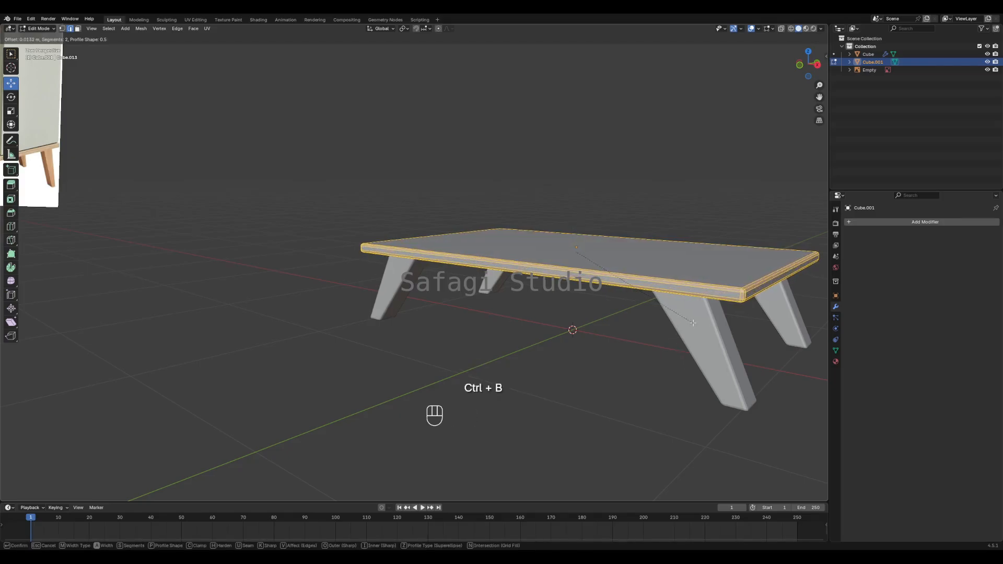
{"action": "left_click", "coordinate": [692, 322]}
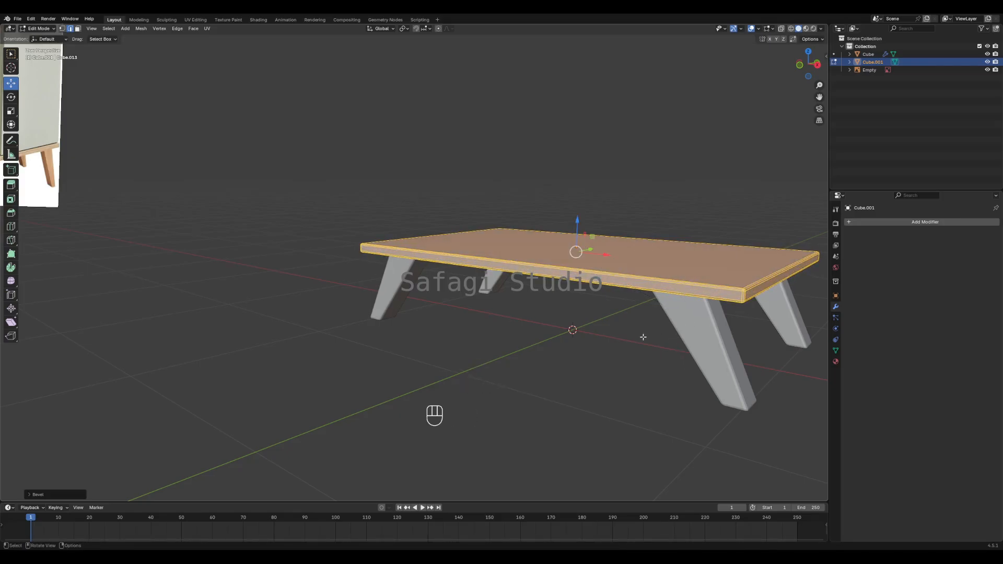
{"action": "left_click", "coordinate": [642, 311]}
- Add three evenly spaced loop cuts across the width of the base slab
{"action": "middle_click_drag", "start_coordinate": [648, 300], "coordinate": [596, 334]}
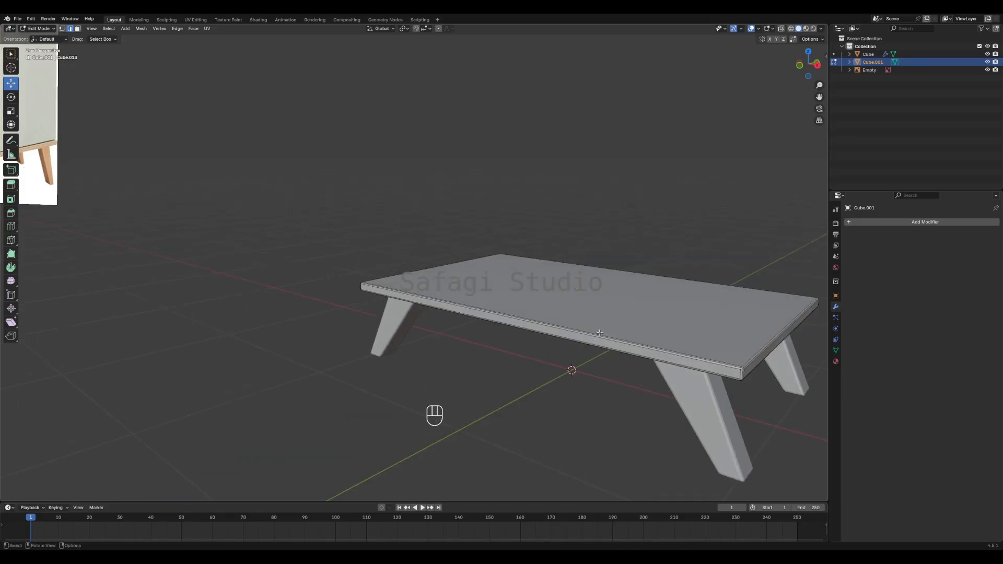
{"action": "key", "text": "ctrl+r"}
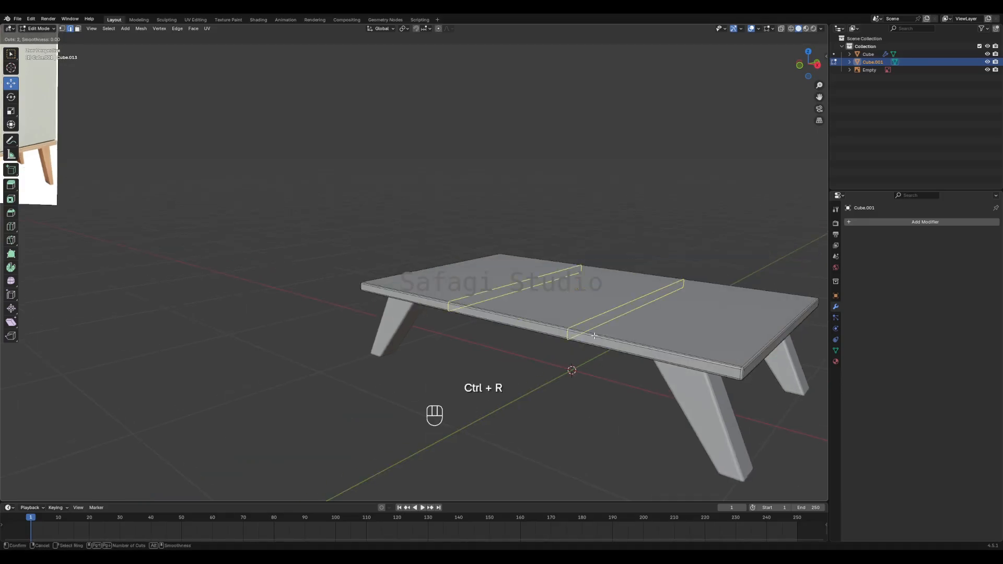
{"action": "scroll", "coordinate": [679, 334], "scroll_direction": "up", "scroll_amount": 2}
{"action": "key", "text": "Return"}
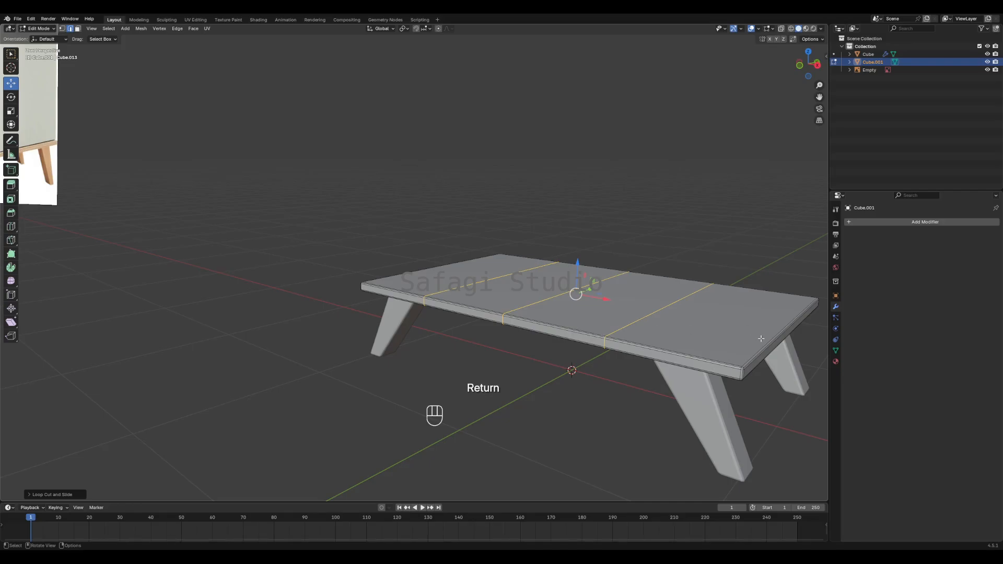
- Add two evenly spaced loop cuts along the length of the base slab, and return to Object Mode
{"action": "key", "text": "ctrl+r"}
{"action": "left_click", "coordinate": [761, 340]}
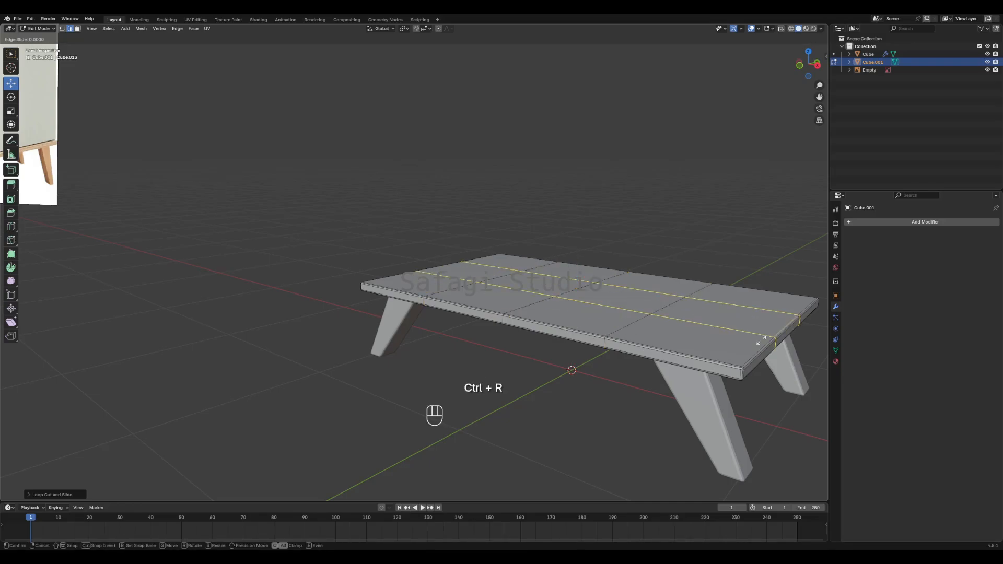
{"action": "key", "text": "Return"}
{"action": "key", "text": "Tab"}
- Examine the base, shelves and door of the cabinet in the reference photo
{"action": "scroll", "coordinate": [681, 257], "scroll_direction": "down", "scroll_amount": 4}
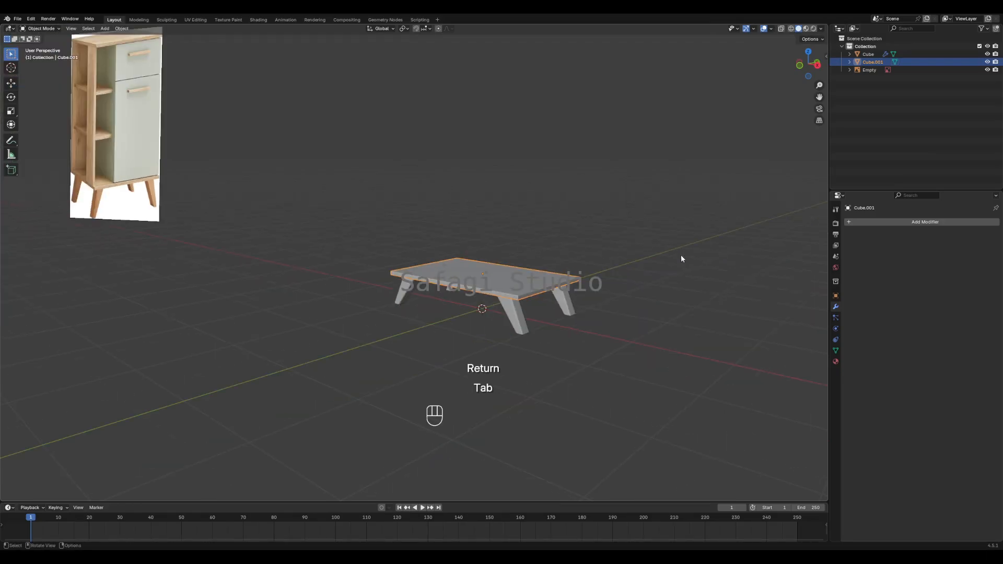
{"action": "middle_click_drag", "start_coordinate": [240, 308], "coordinate": [430, 351], "text": "shift"}
{"action": "scroll", "coordinate": [365, 314], "scroll_direction": "up", "scroll_amount": 4}
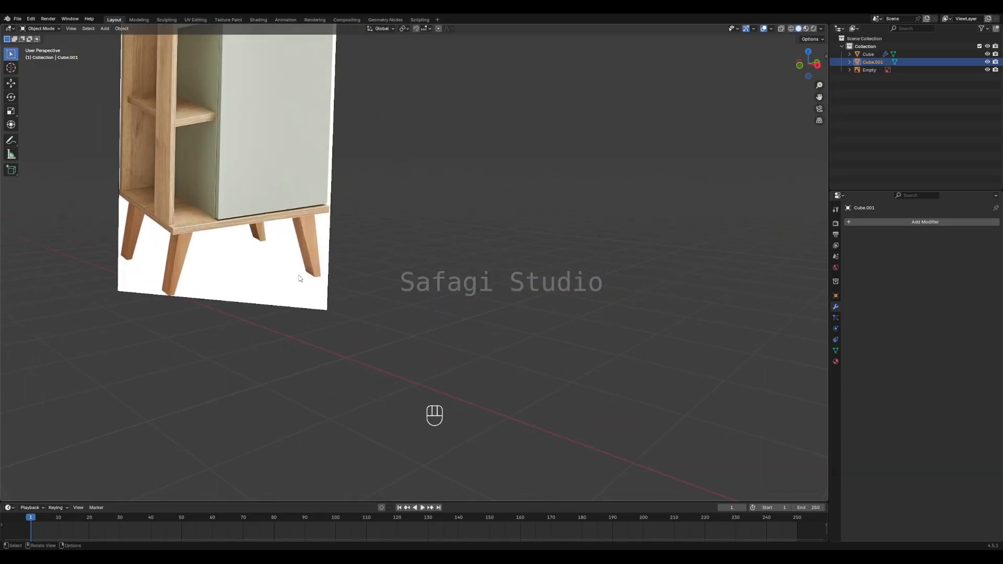
{"action": "scroll", "coordinate": [281, 272], "scroll_direction": "down", "scroll_amount": 3}
{"action": "middle_click_drag", "start_coordinate": [497, 276], "coordinate": [294, 255], "text": "shift"}
{"action": "scroll", "coordinate": [344, 273], "scroll_direction": "down", "scroll_amount": 4}
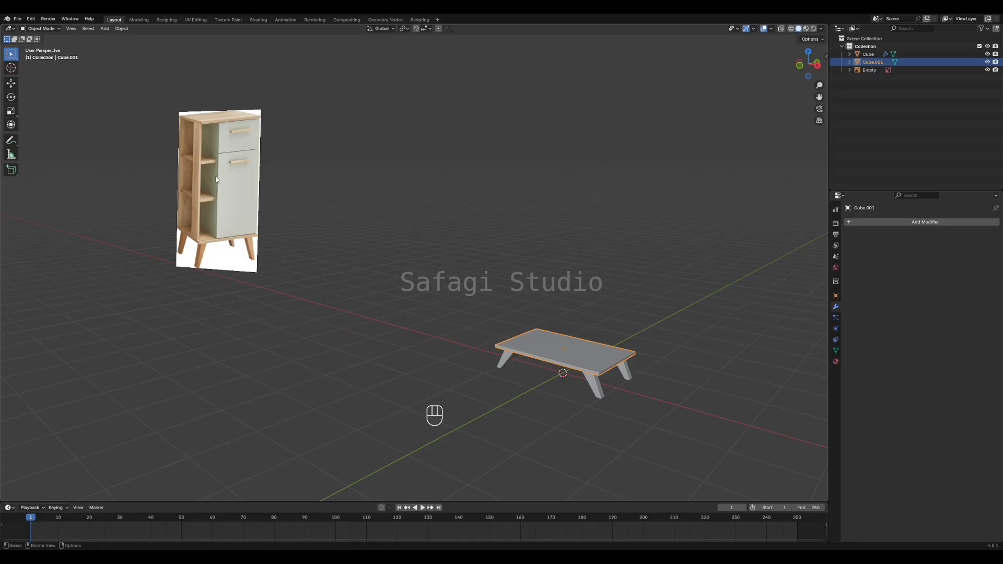
- Add a cube mesh for the door compartment and move it up along Z onto the base slab
{"action": "left_click", "coordinate": [649, 352]}
{"action": "middle_click_drag", "start_coordinate": [659, 380], "coordinate": [609, 298], "text": "shift"}
{"action": "key", "text": "shift+a"}
{"action": "mouse_move", "coordinate": [660, 322]}
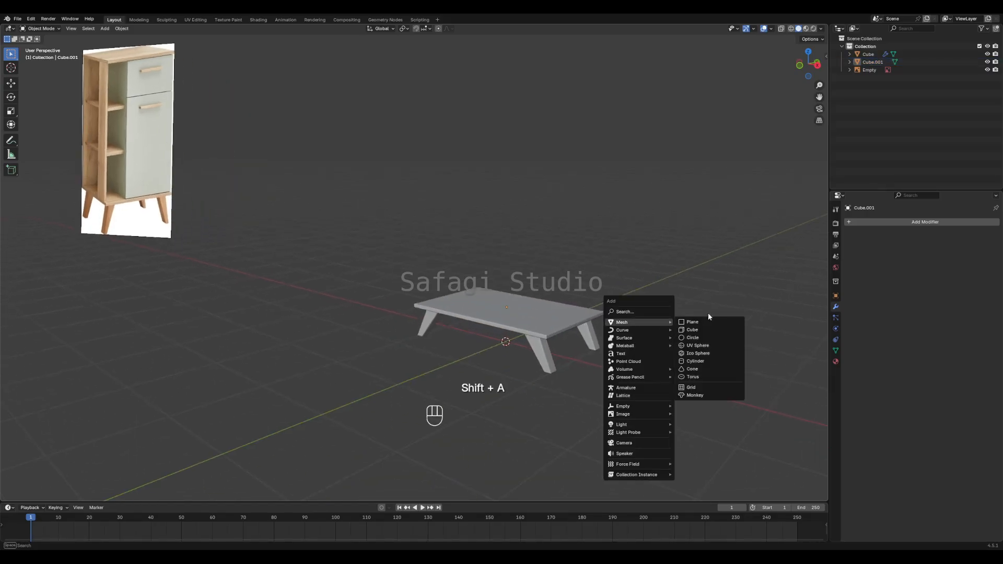
{"action": "left_click", "coordinate": [695, 329]}
{"action": "middle_click_drag", "start_coordinate": [695, 329], "coordinate": [558, 375]}
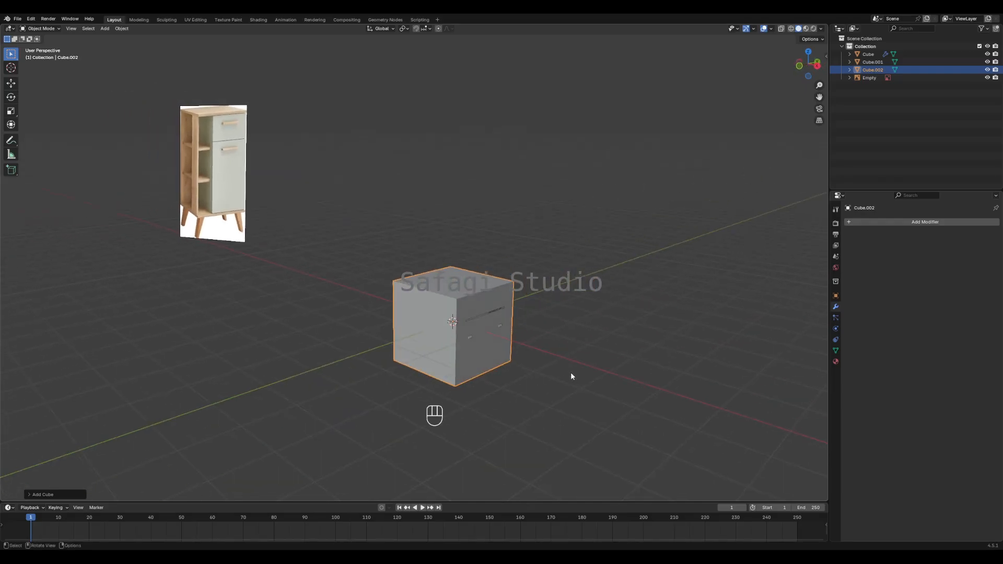
{"action": "key", "text": "KP_1"}
{"action": "key", "text": "g"}
{"action": "key", "text": "z"}
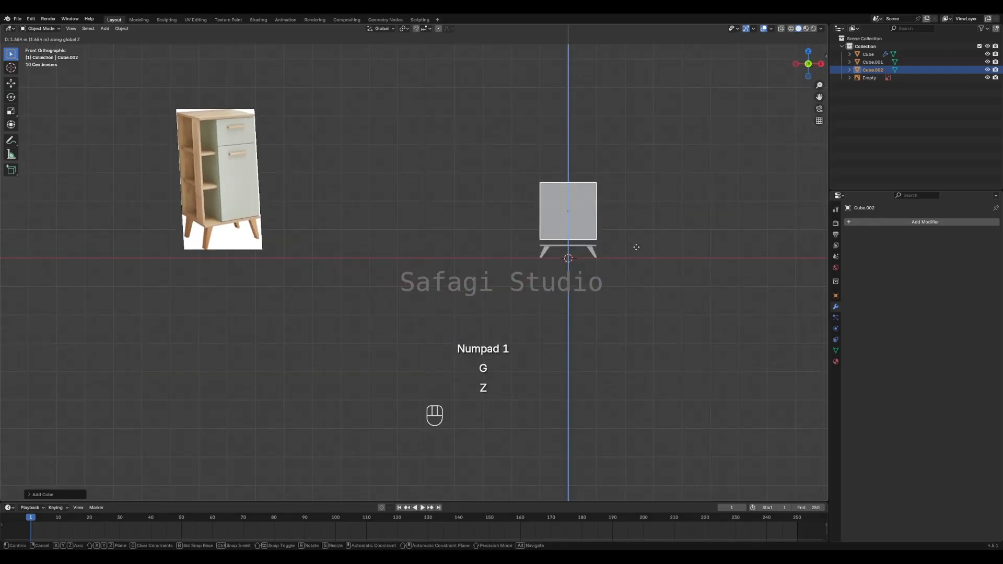
{"action": "left_click", "coordinate": [637, 257]}
- Scale the new cube along X to about half its width
{"action": "scroll", "coordinate": [636, 257], "scroll_direction": "up", "scroll_amount": 2}
{"action": "middle_click_drag", "start_coordinate": [663, 238], "coordinate": [585, 240], "text": "shift"}
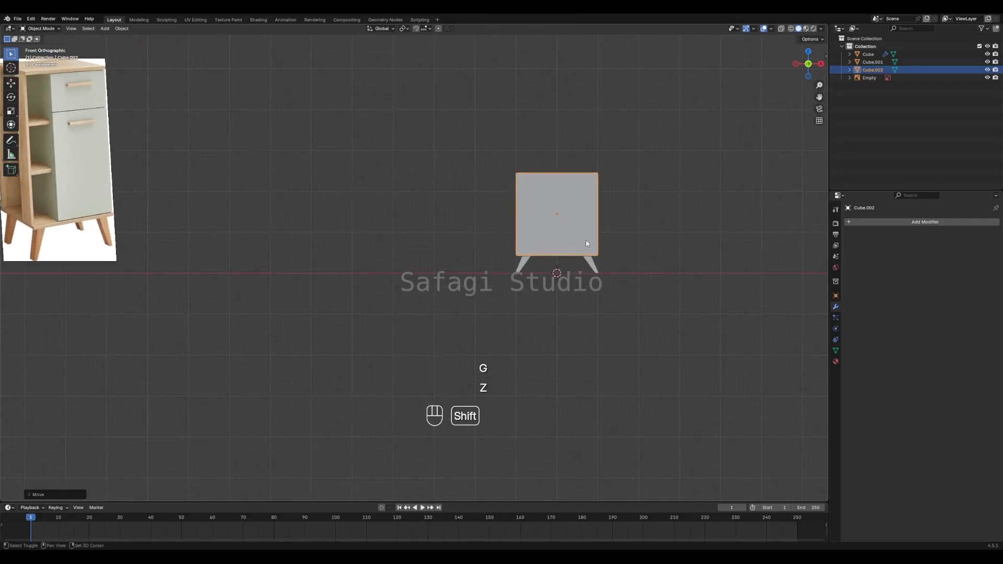
{"action": "key", "text": "s"}
{"action": "key", "text": "x"}
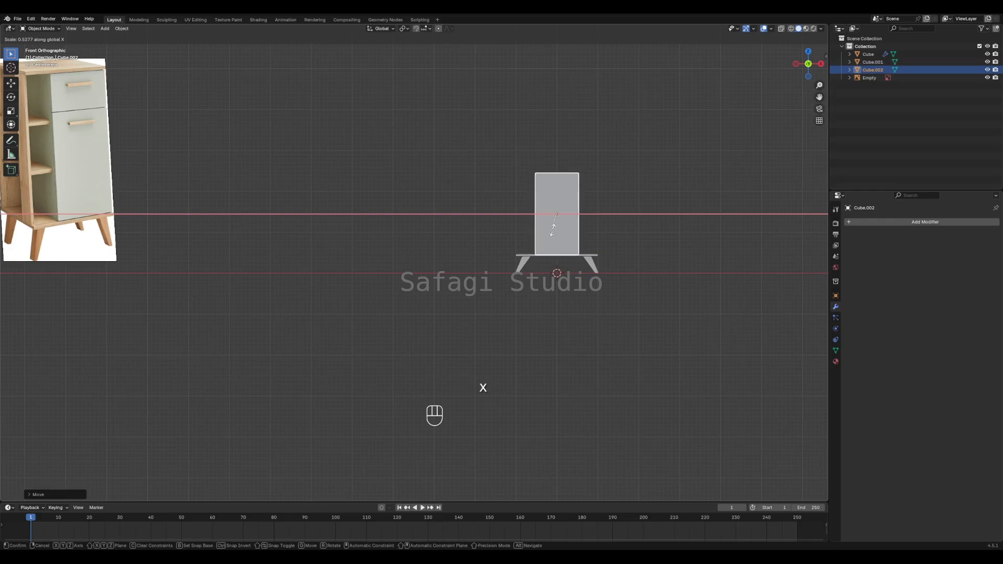
{"action": "left_click", "coordinate": [554, 233]}
- Move the narrowed box about 0.48 m along X so its outer side aligns with the end of the base slab
{"action": "key", "text": "g"}
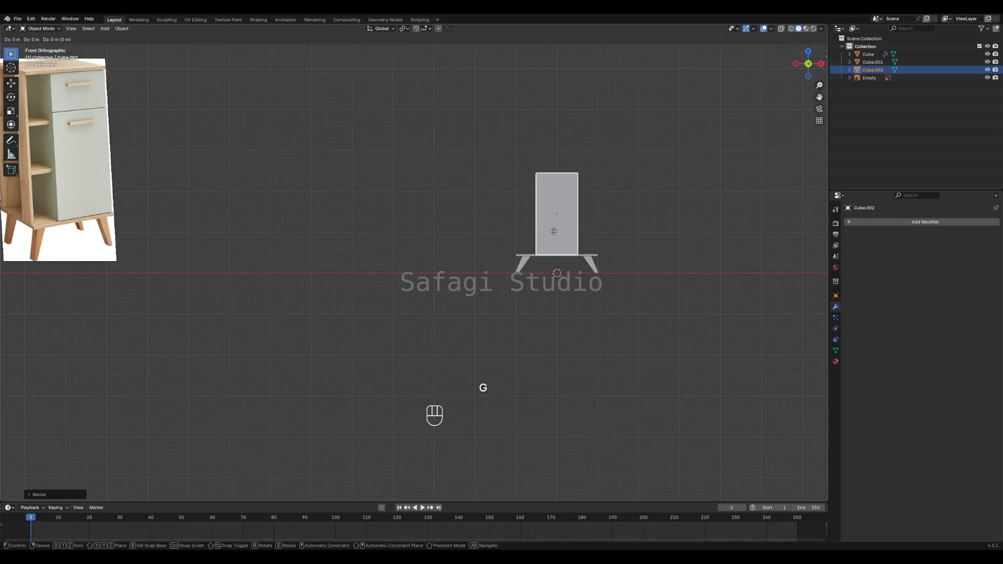
{"action": "key", "text": "x"}
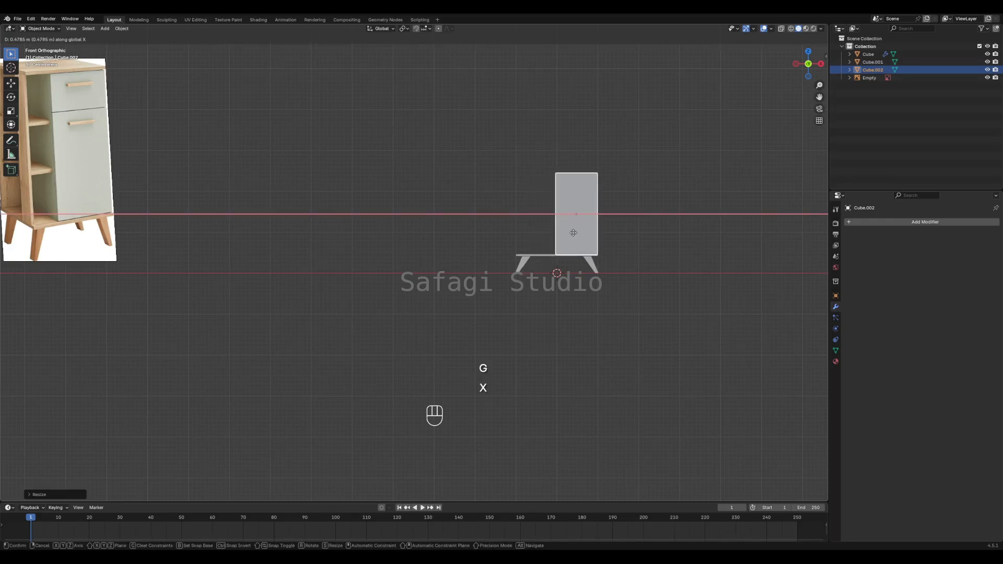
{"action": "left_click", "coordinate": [570, 231]}
{"action": "middle_click_drag", "start_coordinate": [88, 211], "coordinate": [189, 238], "text": "shift"}
{"action": "middle_click_drag", "start_coordinate": [680, 256], "coordinate": [627, 255], "text": "shift"}
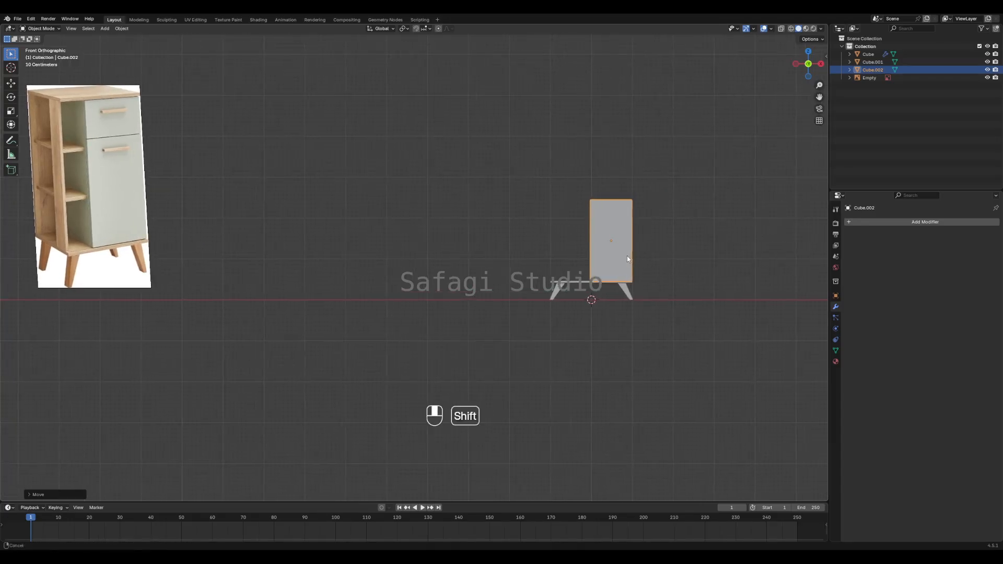
{"action": "scroll", "coordinate": [608, 268], "scroll_direction": "up", "scroll_amount": 2}
{"action": "middle_click_drag", "start_coordinate": [681, 273], "coordinate": [535, 265], "text": "shift"}
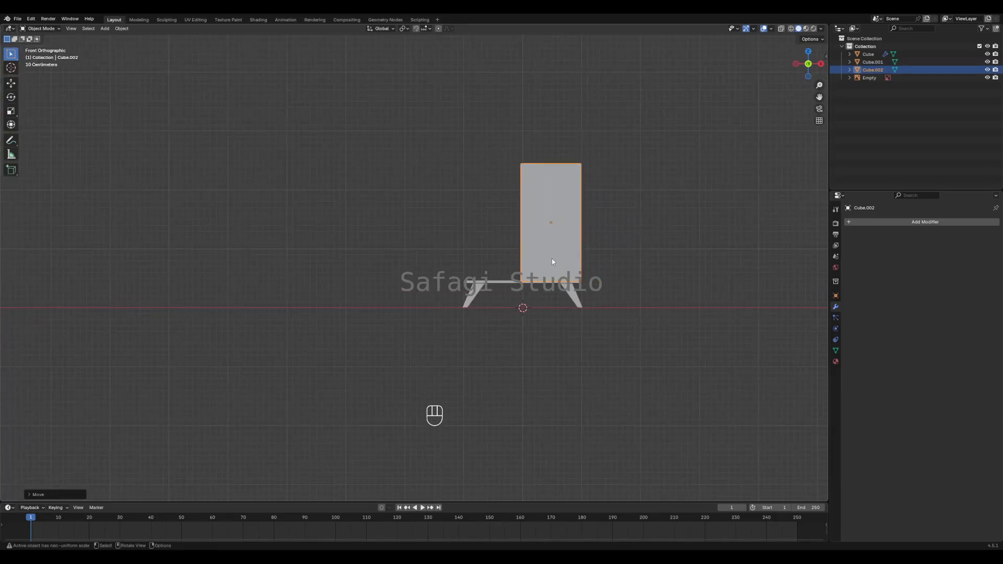
- Scale the door compartment box along X to about 1.2 times its width
{"action": "key", "text": "s"}
{"action": "key", "text": "x"}
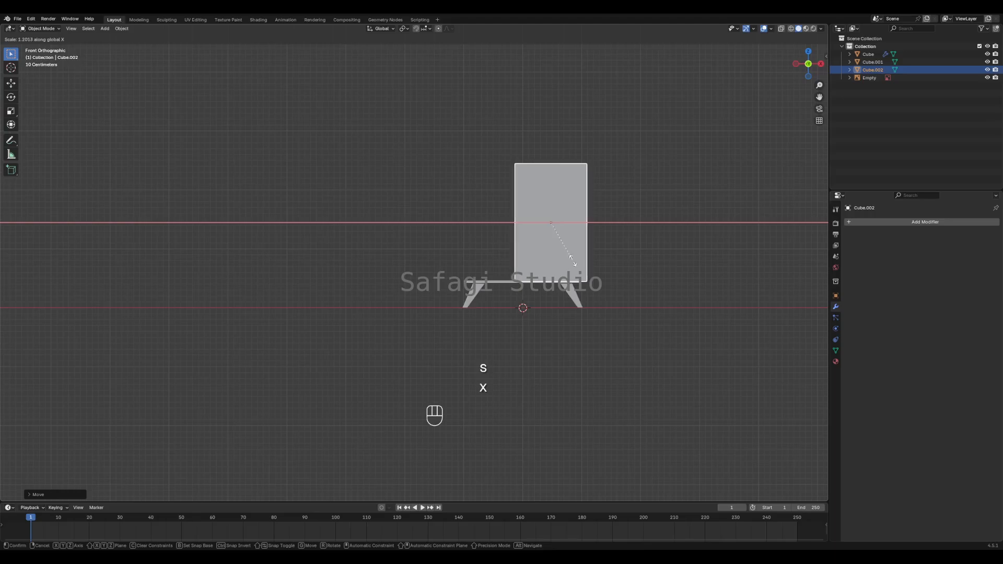
{"action": "left_click", "coordinate": [576, 262]}
{"action": "key", "text": "g"}
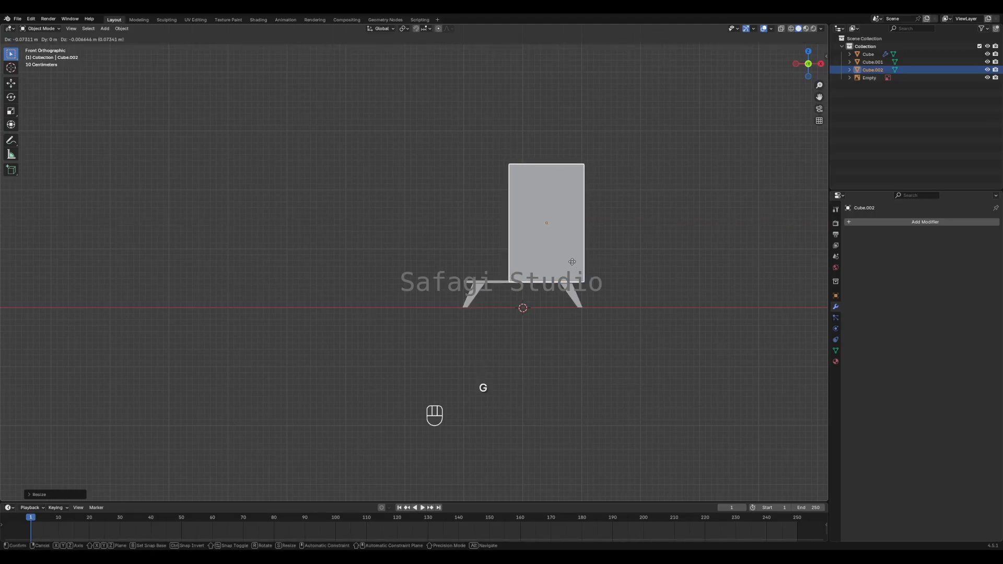
{"action": "left_click", "coordinate": [565, 266], "text": "ctrl"}
{"action": "key", "text": "ctrl+z"}
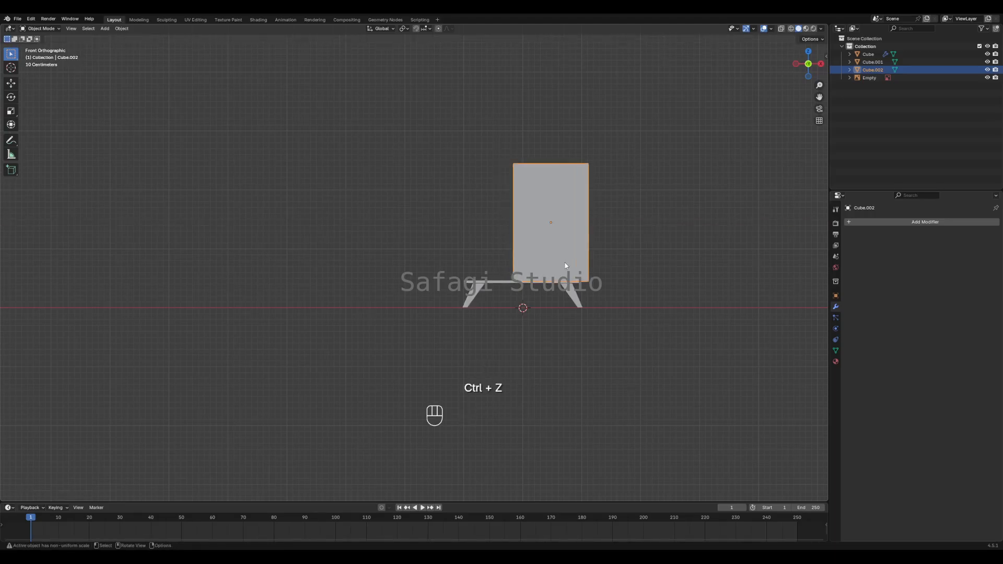
- Move the widened box about -0.14 m along X so its outer side lines up with the end of the base slab
{"action": "key", "text": "g"}
{"action": "key", "text": "x"}
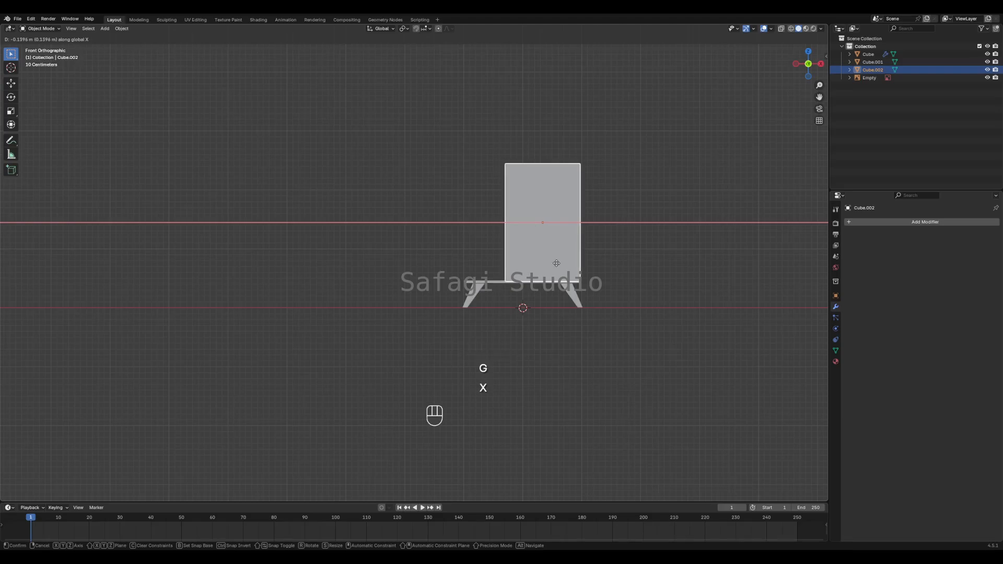
{"action": "left_click", "coordinate": [556, 263]}
- From the right side view, scale the box along Y to about 0.63 so its depth fits within the base slab
{"action": "key", "text": "KP_3"}
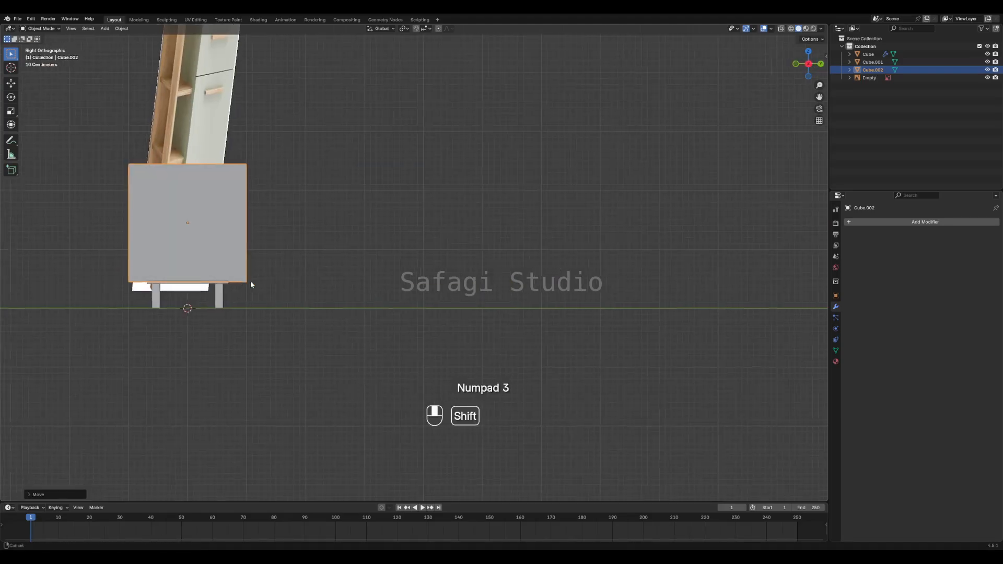
{"action": "middle_click_drag", "start_coordinate": [251, 284], "coordinate": [445, 285], "text": "shift"}
{"action": "scroll", "coordinate": [392, 290], "scroll_direction": "up", "scroll_amount": 3}
{"action": "key", "text": "s"}
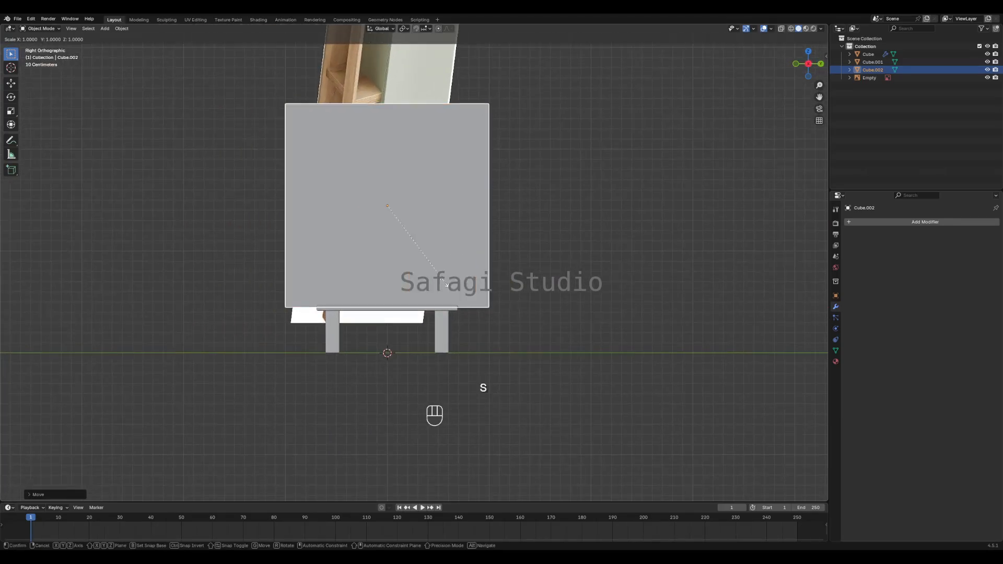
{"action": "key", "text": "y"}
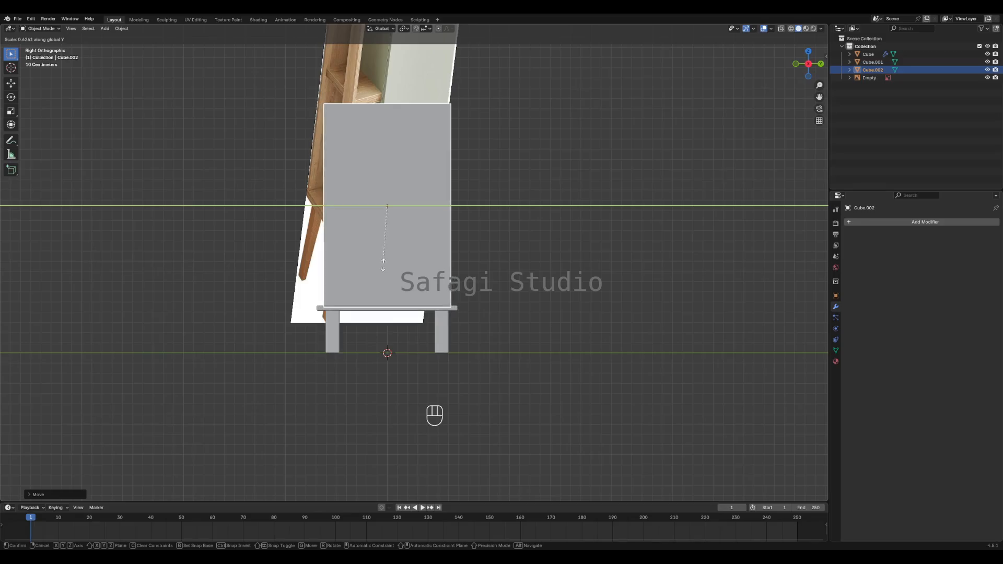
{"action": "left_click", "coordinate": [384, 268]}
- Move the box slightly along positive Y so its back face is flush with the base slab's rear edge
{"action": "key", "text": "g"}
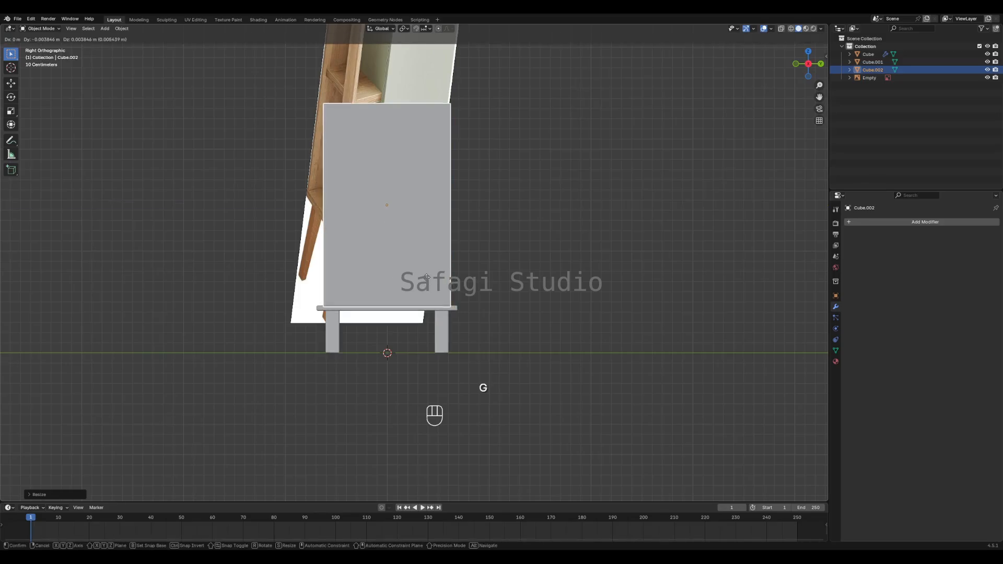
{"action": "key", "text": "y"}
{"action": "left_click", "coordinate": [433, 279]}
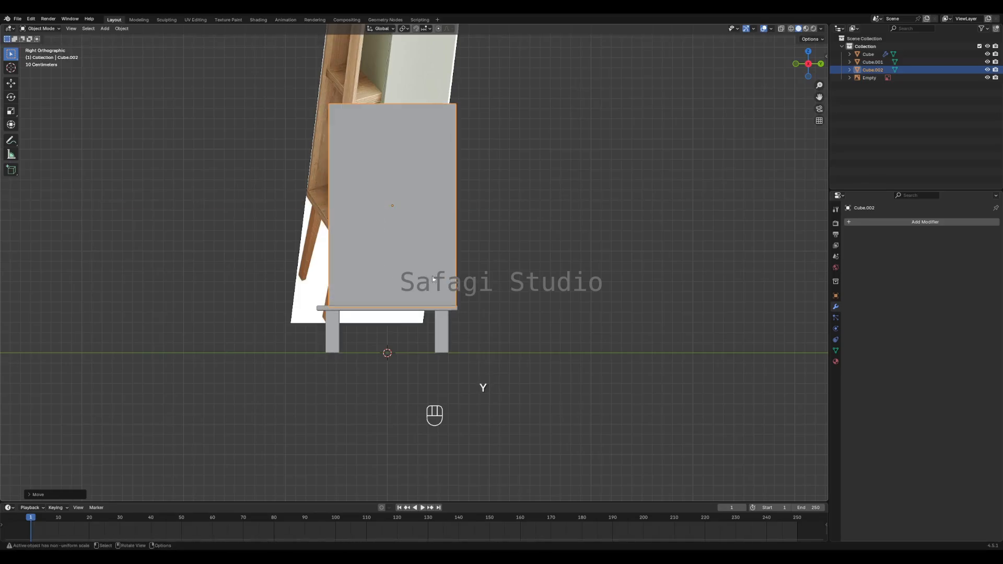
- Raise the box about 0.02 m along Z so it rests on the base slab, and deselect it
{"action": "middle_click_drag", "start_coordinate": [417, 266], "coordinate": [446, 273]}
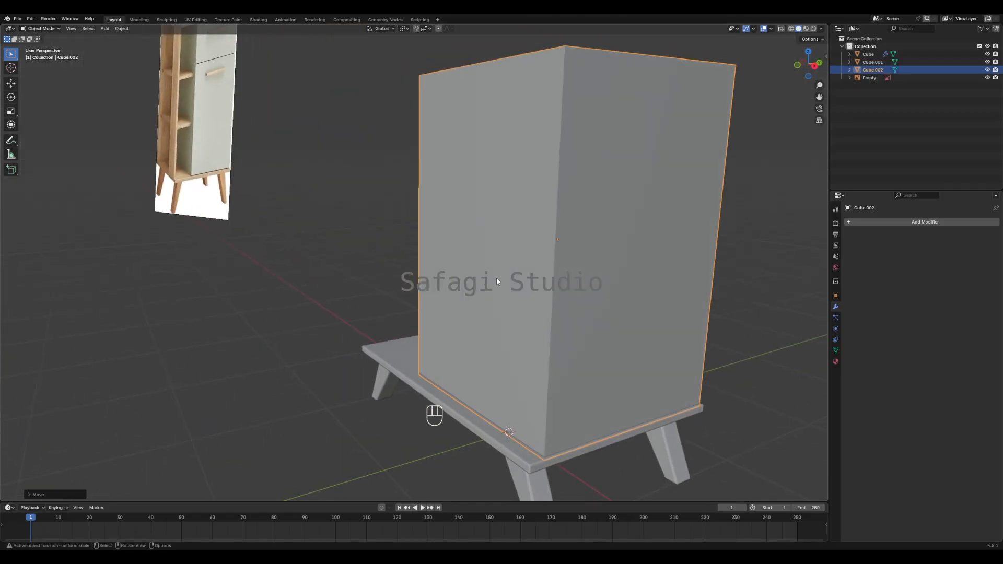
{"action": "middle_click_drag", "start_coordinate": [579, 298], "coordinate": [553, 272]}
{"action": "key", "text": "g"}
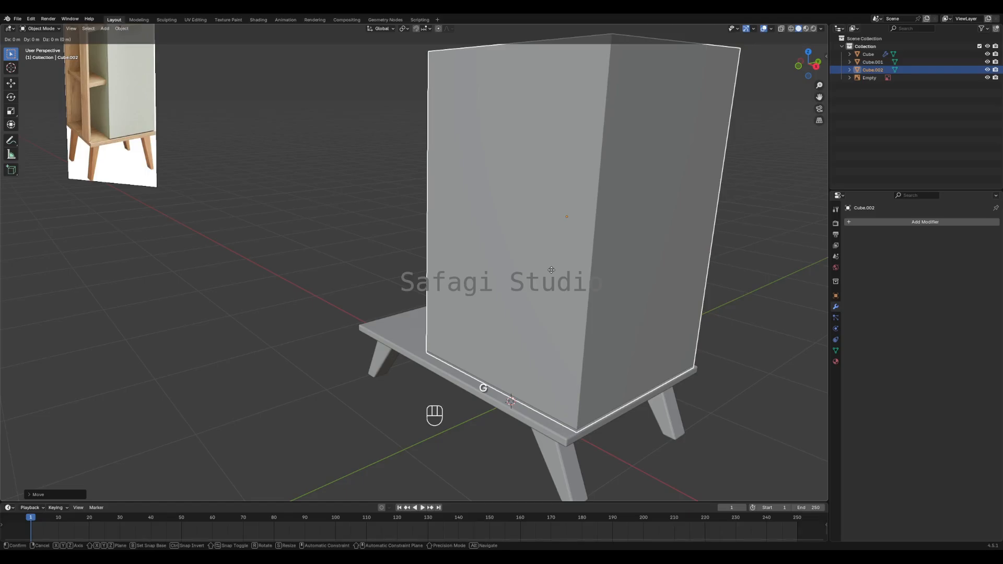
{"action": "key", "text": "z"}
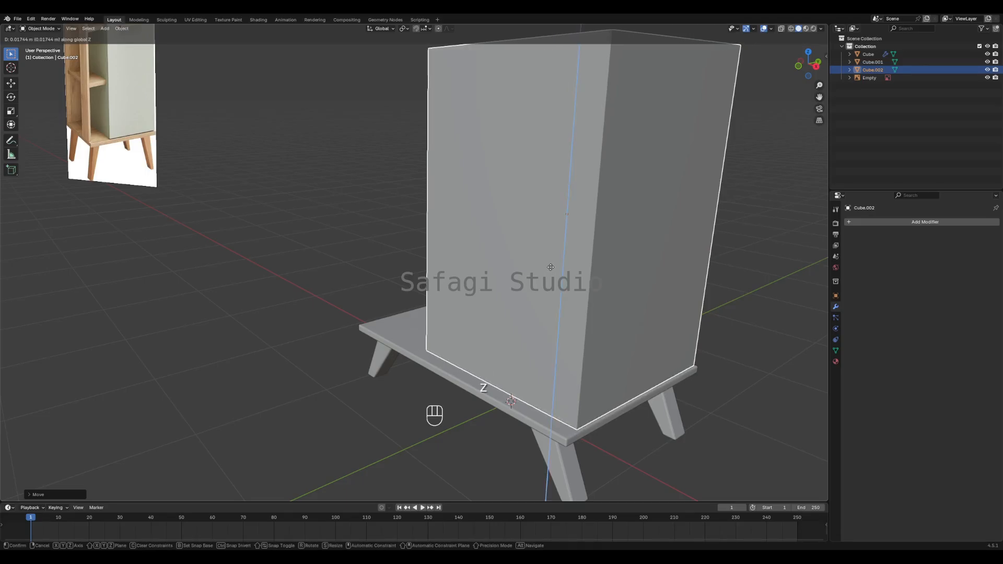
{"action": "left_click", "coordinate": [551, 268]}
{"action": "left_click", "coordinate": [745, 246]}
- Lower the top face of the box slightly along Z in Edit Mode, and return to Object Mode
{"action": "scroll", "coordinate": [674, 224], "scroll_direction": "down", "scroll_amount": 7}
{"action": "middle_click_drag", "start_coordinate": [389, 274], "coordinate": [432, 264]}
{"action": "middle_click_drag", "start_coordinate": [327, 264], "coordinate": [477, 281], "text": "shift"}
{"action": "middle_click_drag", "start_coordinate": [601, 284], "coordinate": [579, 270]}
{"action": "left_click", "coordinate": [578, 270]}
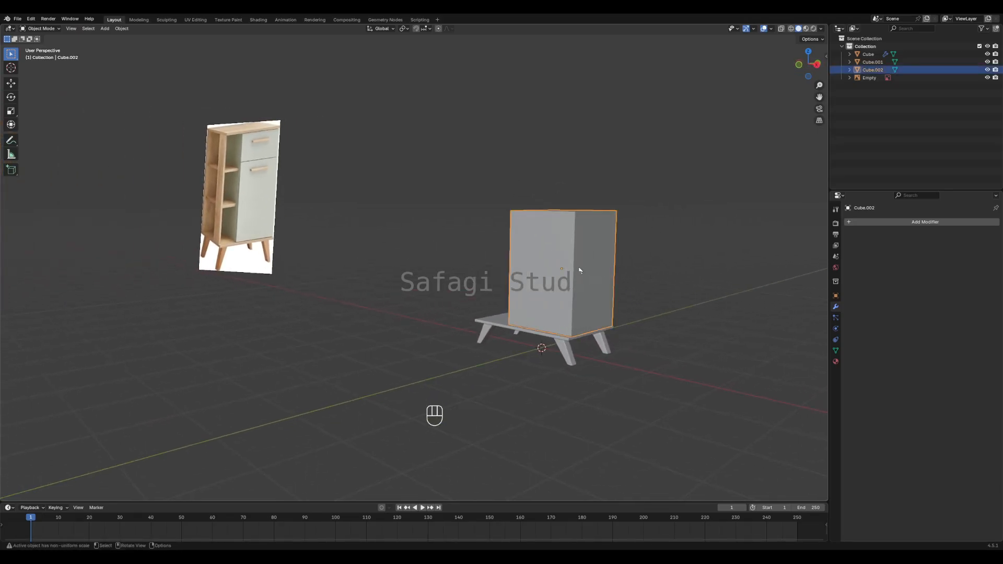
{"action": "key", "text": "Tab"}
{"action": "key", "text": "3"}
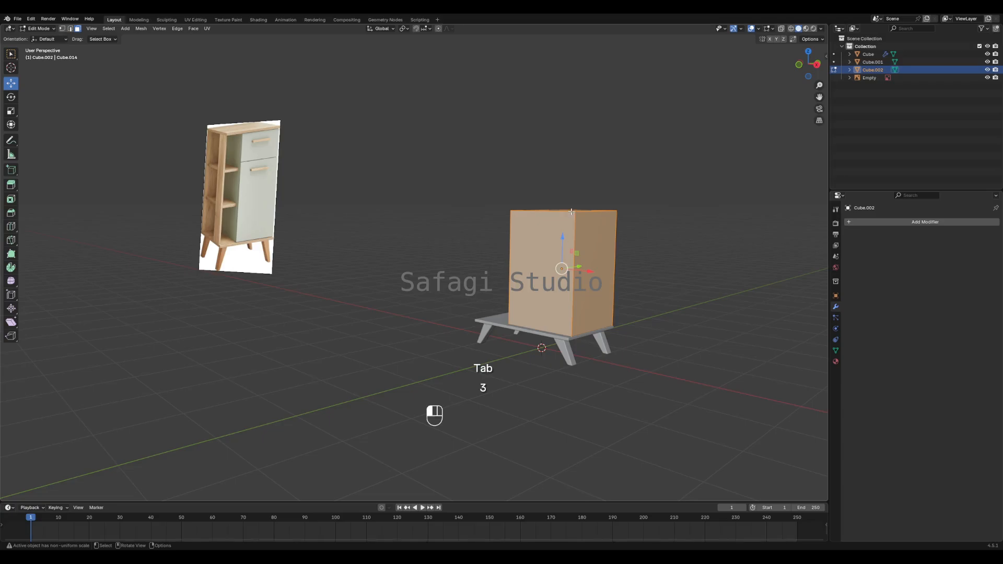
{"action": "left_click", "coordinate": [572, 211]}
{"action": "middle_click_drag", "start_coordinate": [571, 212], "coordinate": [578, 231]}
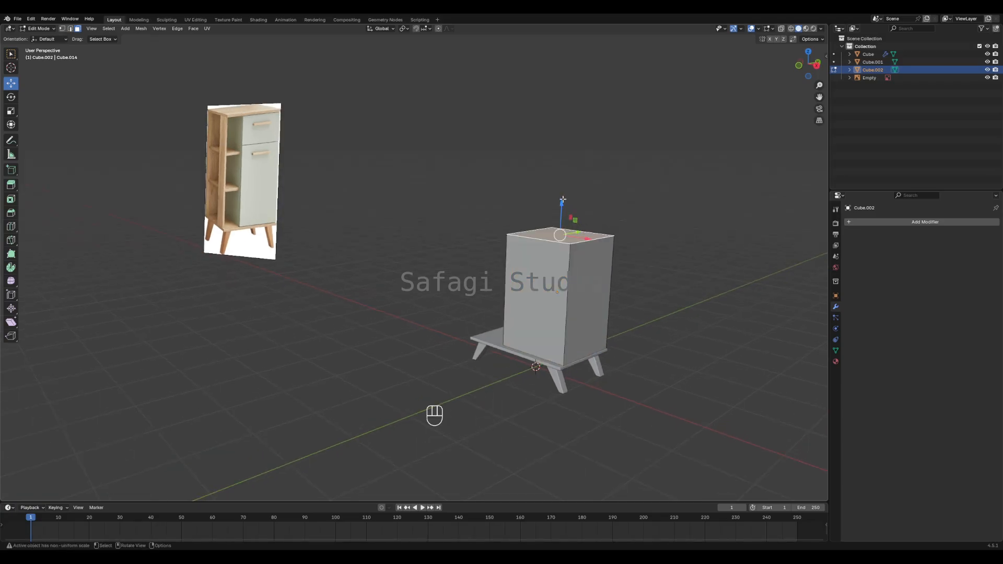
{"action": "left_click_drag", "start_coordinate": [562, 199], "coordinate": [562, 209]}
{"action": "left_click", "coordinate": [667, 233]}
{"action": "middle_click_drag", "start_coordinate": [610, 296], "coordinate": [637, 288]}
{"action": "key", "text": "Tab"}
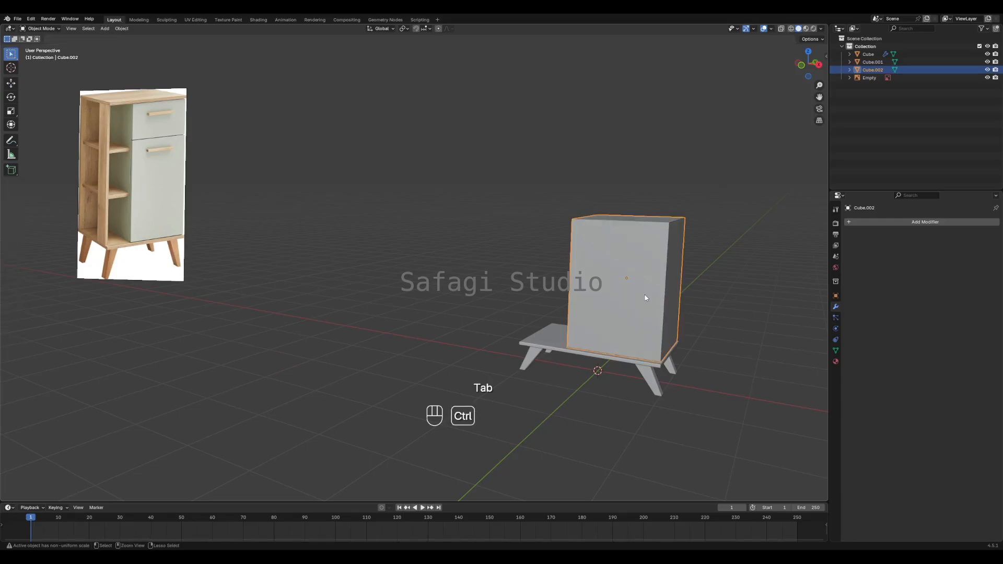
- Apply the scale of the door compartment box
{"action": "key", "text": "ctrl+a"}
{"action": "left_click", "coordinate": [642, 295]}
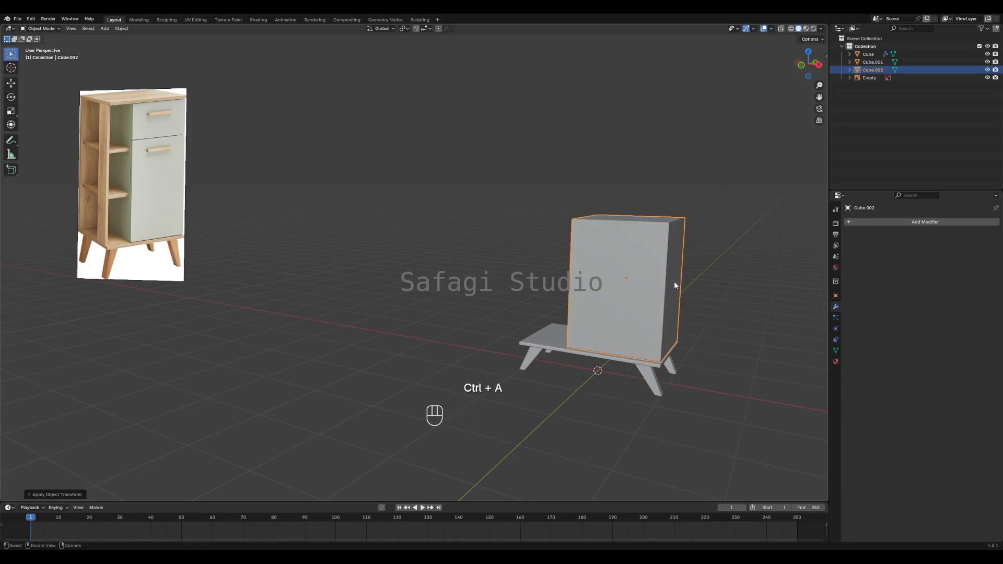
{"action": "middle_click_drag", "start_coordinate": [674, 281], "coordinate": [591, 282]}
{"action": "scroll", "coordinate": [641, 278], "scroll_direction": "up", "scroll_amount": 2}
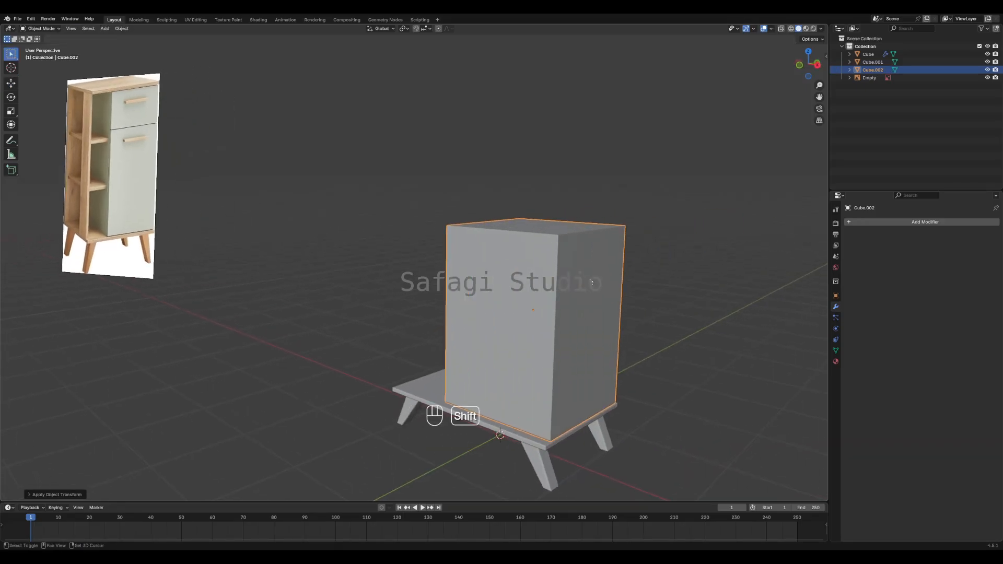
{"action": "left_click", "coordinate": [556, 286]}
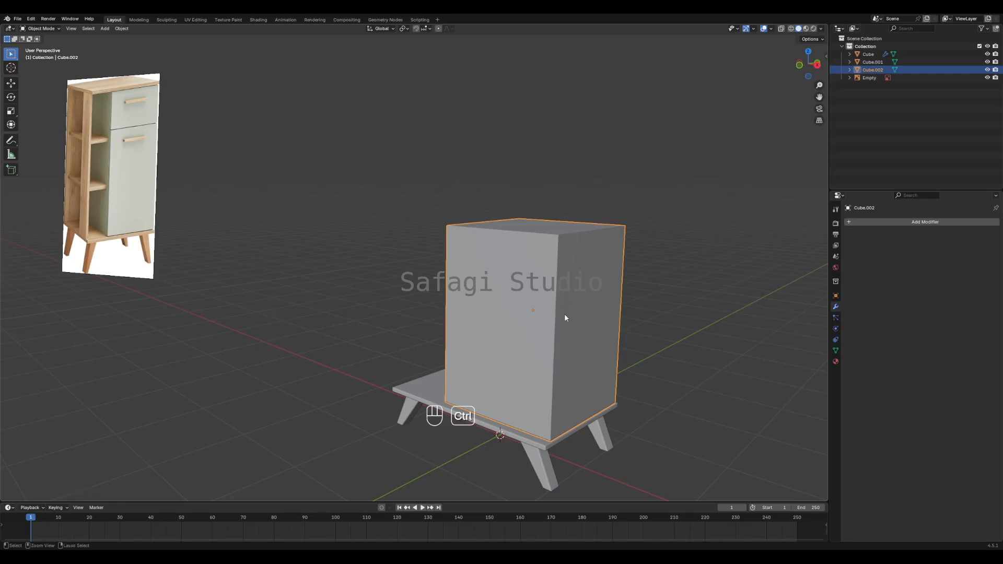
- Add a horizontal loop cut around the box and slide it up to divide the drawer from the door, matching the reference photo
{"action": "key", "text": "Tab"}
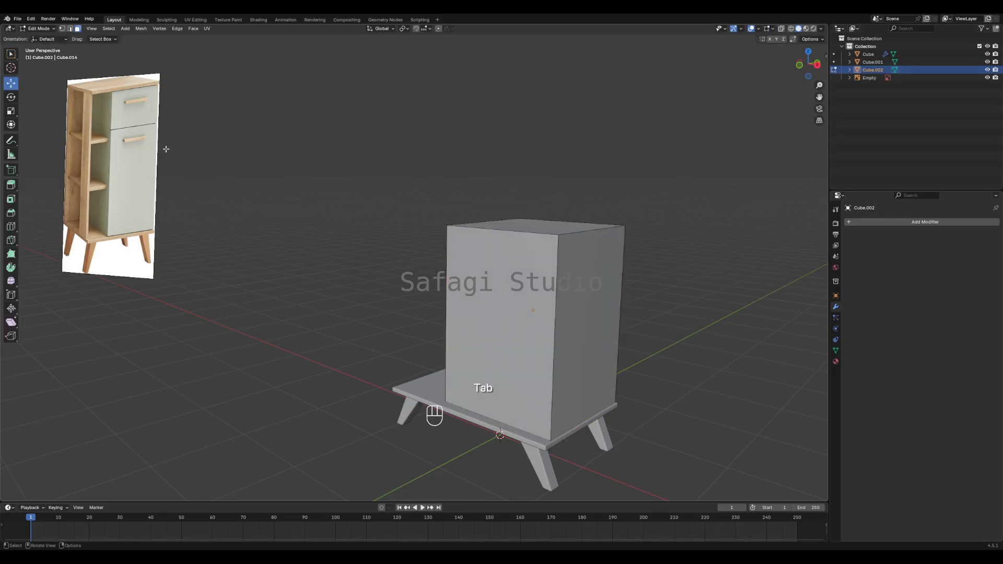
{"action": "scroll", "coordinate": [166, 149], "scroll_direction": "up", "scroll_amount": 1}
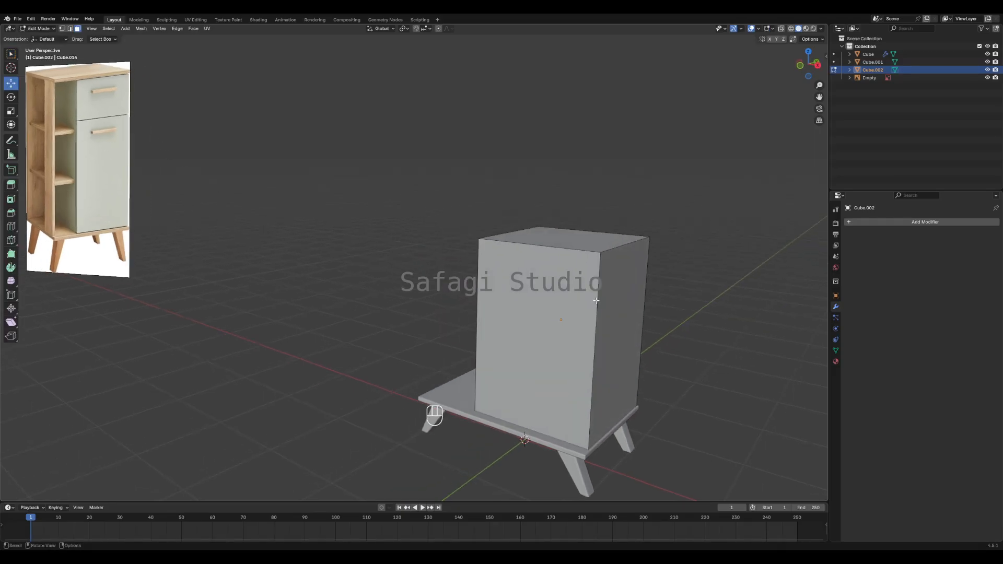
{"action": "middle_click_drag", "start_coordinate": [591, 301], "coordinate": [226, 153], "text": "shift"}
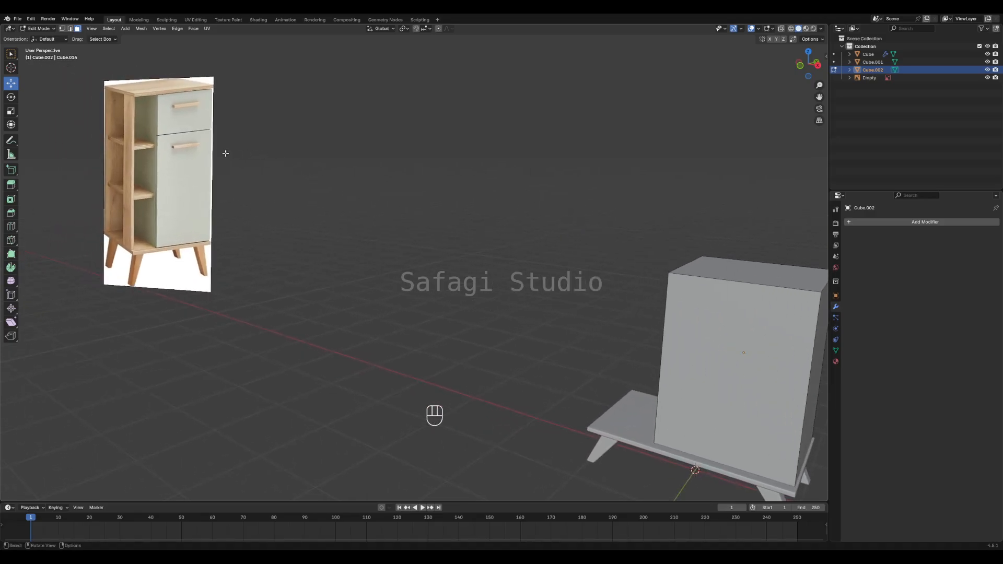
{"action": "key", "text": "KP_Decimal"}
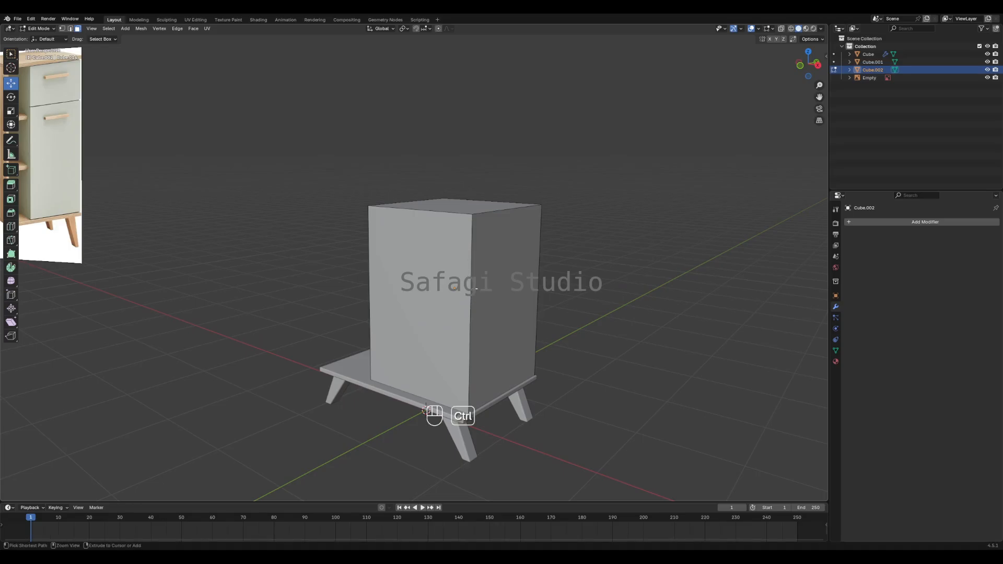
{"action": "key", "text": "ctrl+r"}
{"action": "left_click", "coordinate": [473, 290]}
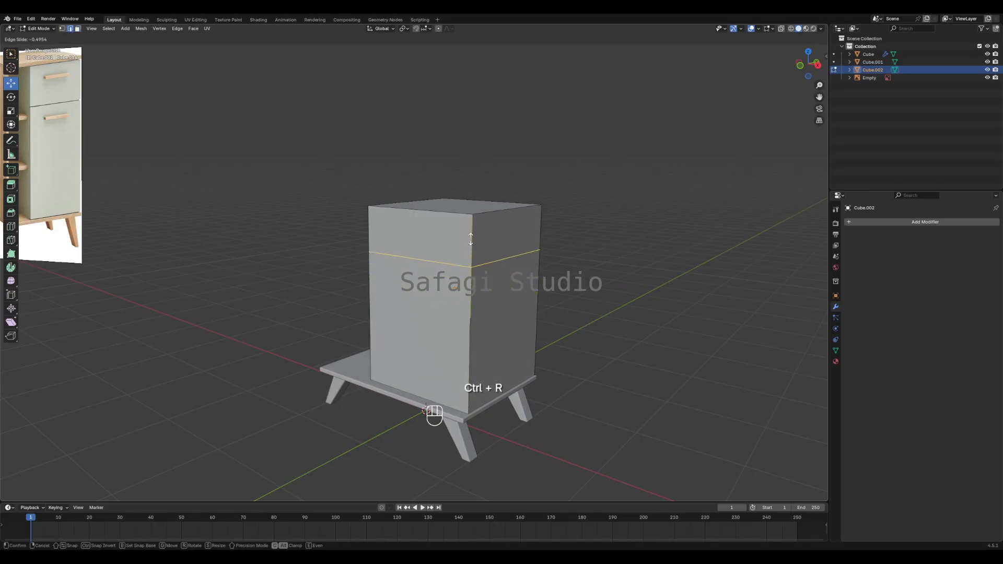
{"action": "left_click", "coordinate": [472, 252]}
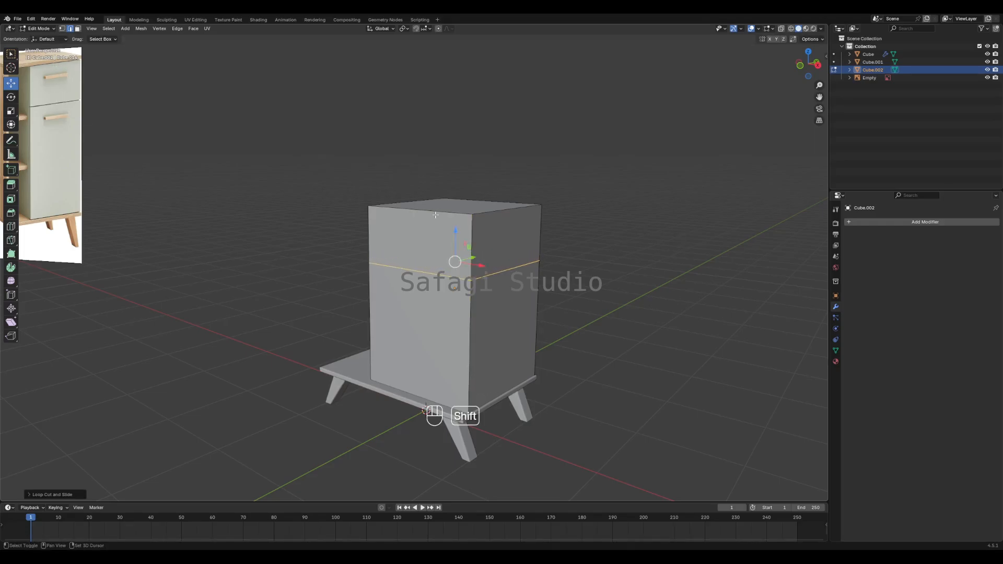
- Duplicate the box's drawer and door front faces in place and separate the copies into a new object
{"action": "middle_click_drag", "start_coordinate": [435, 215], "coordinate": [633, 296], "text": "shift"}
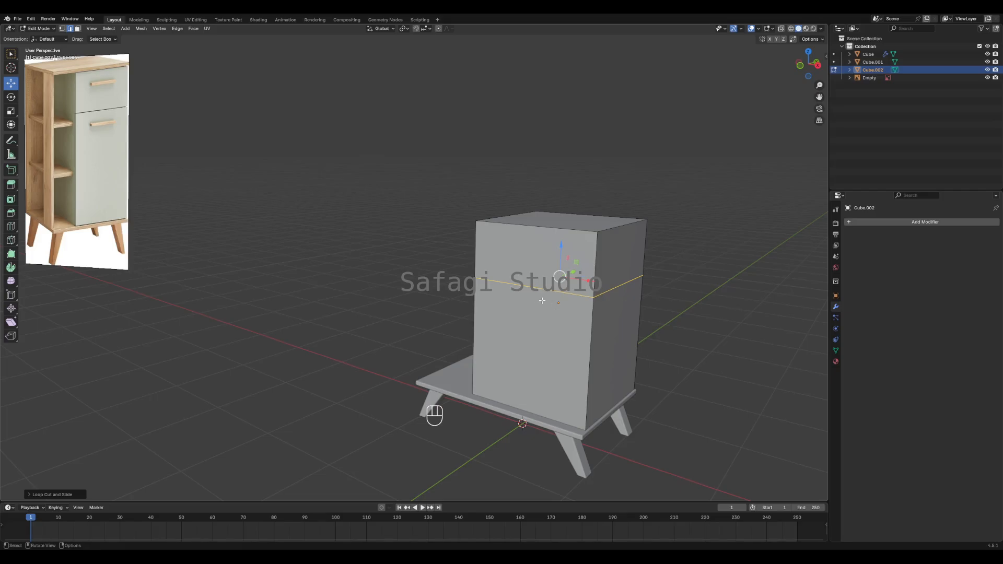
{"action": "key", "text": "3"}
{"action": "left_click", "coordinate": [548, 261]}
{"action": "left_click", "coordinate": [539, 336], "text": "shift"}
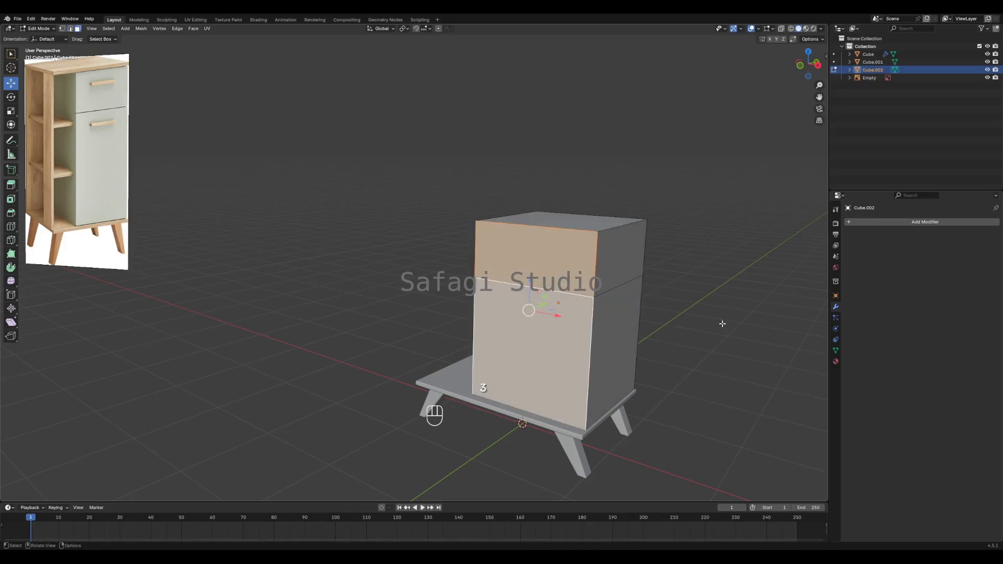
{"action": "middle_click_drag", "start_coordinate": [756, 313], "coordinate": [744, 313]}
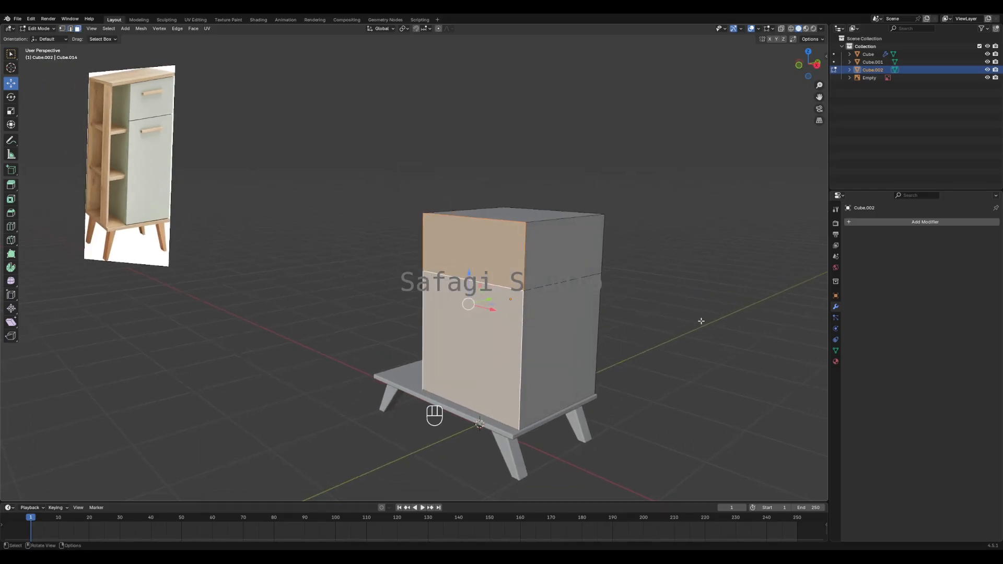
{"action": "key", "text": "shift+d"}
{"action": "right_click", "coordinate": [649, 330]}
{"action": "key", "text": "p"}
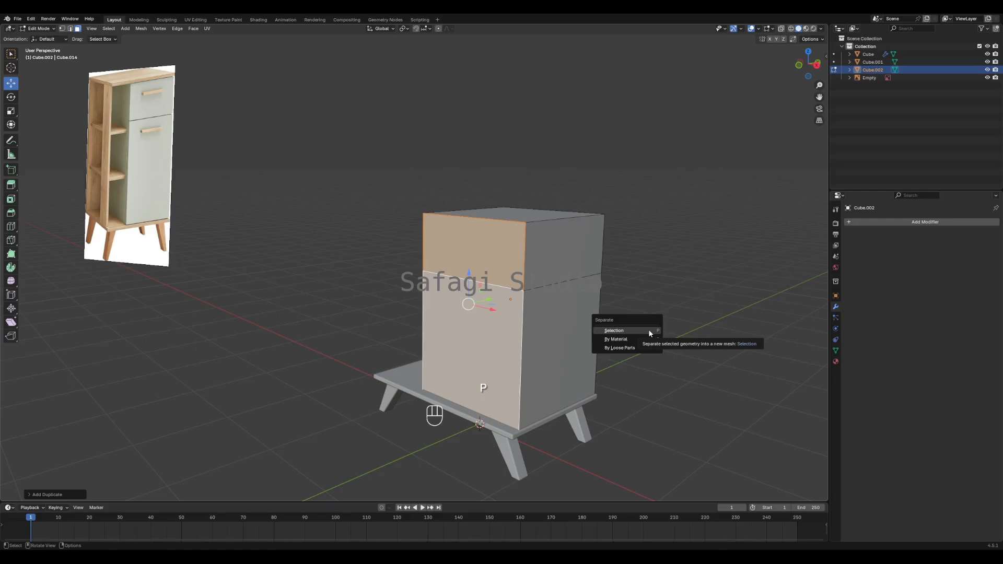
{"action": "left_click", "coordinate": [649, 331]}
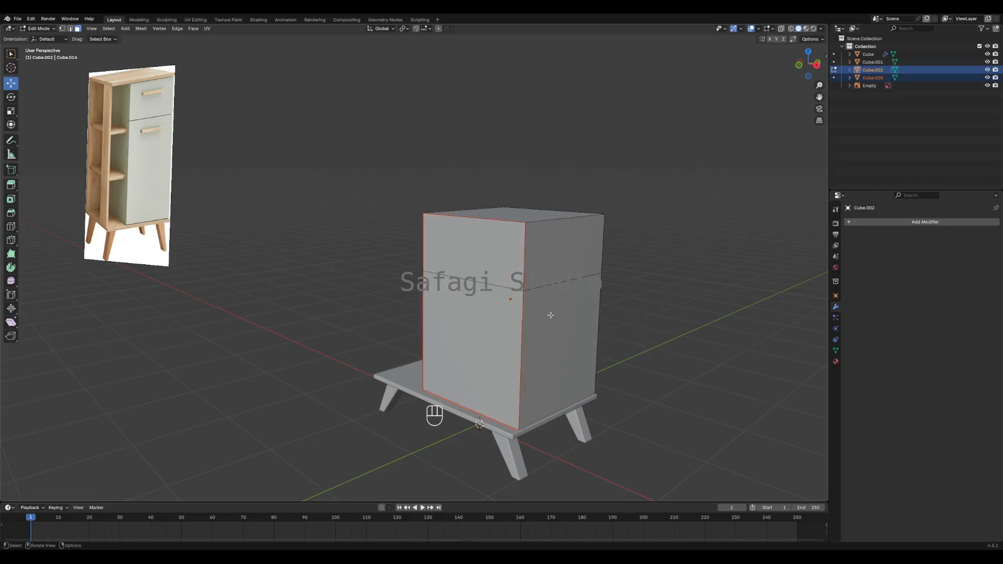
{"action": "key", "text": "Tab"}
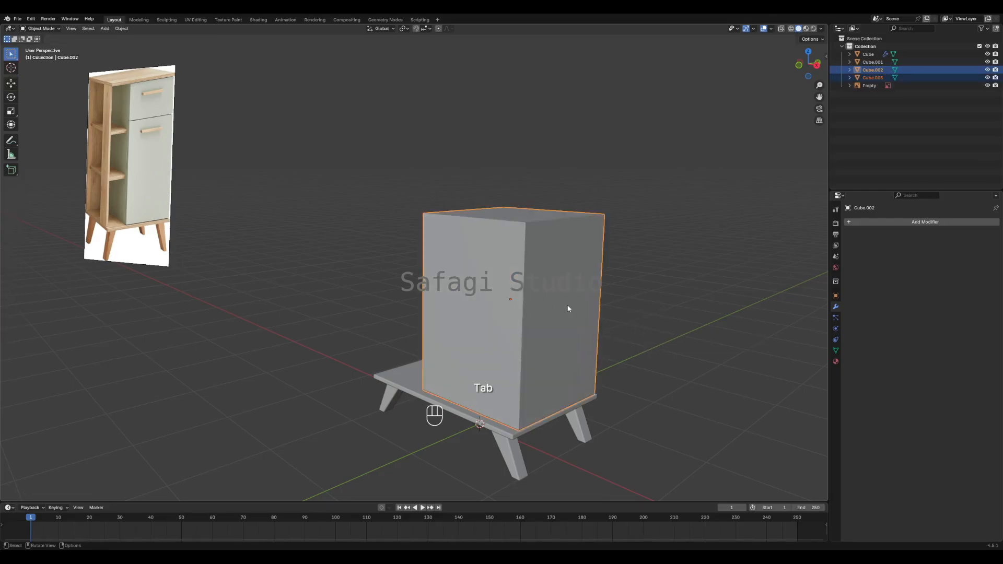
- Make the original box the only object in Edit Mode and select its upper and lower front faces
{"action": "key", "text": "Tab"}
{"action": "left_click", "coordinate": [508, 287]}
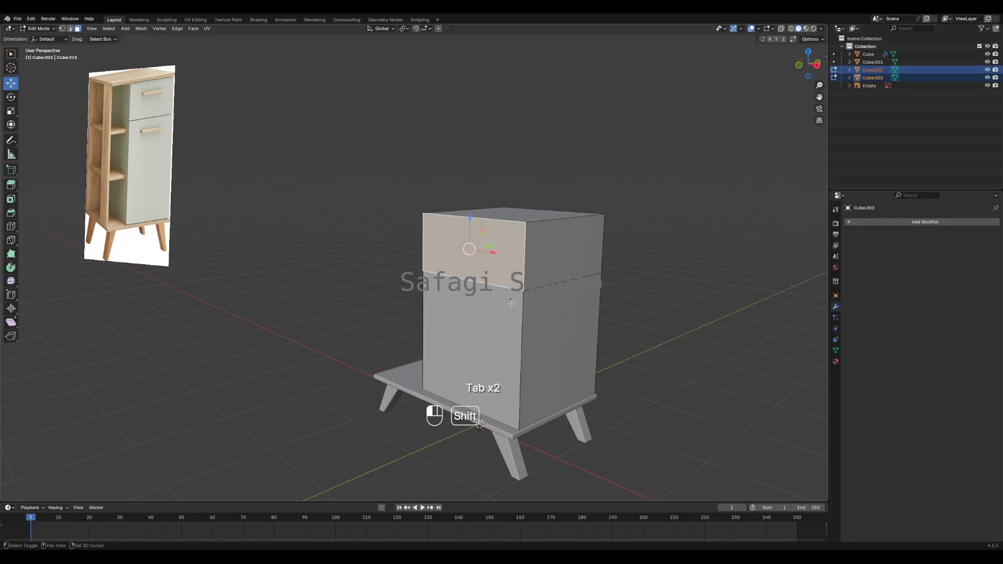
{"action": "left_click", "coordinate": [511, 303], "text": "shift"}
{"action": "left_click", "coordinate": [678, 312]}
{"action": "key", "text": "Tab"}
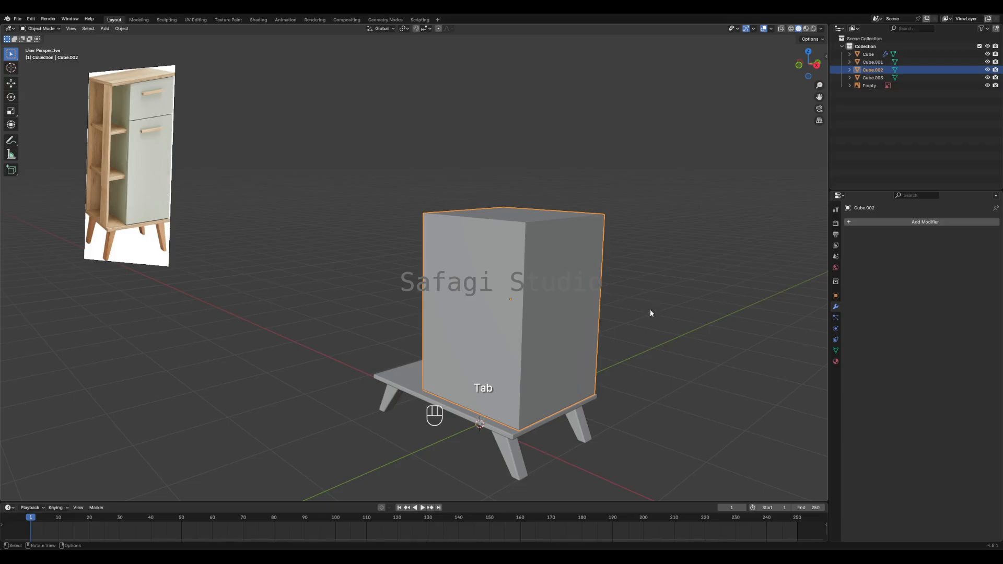
{"action": "key", "text": "Tab"}
{"action": "left_click", "coordinate": [496, 261]}
{"action": "left_click", "coordinate": [509, 304], "text": "shift"}
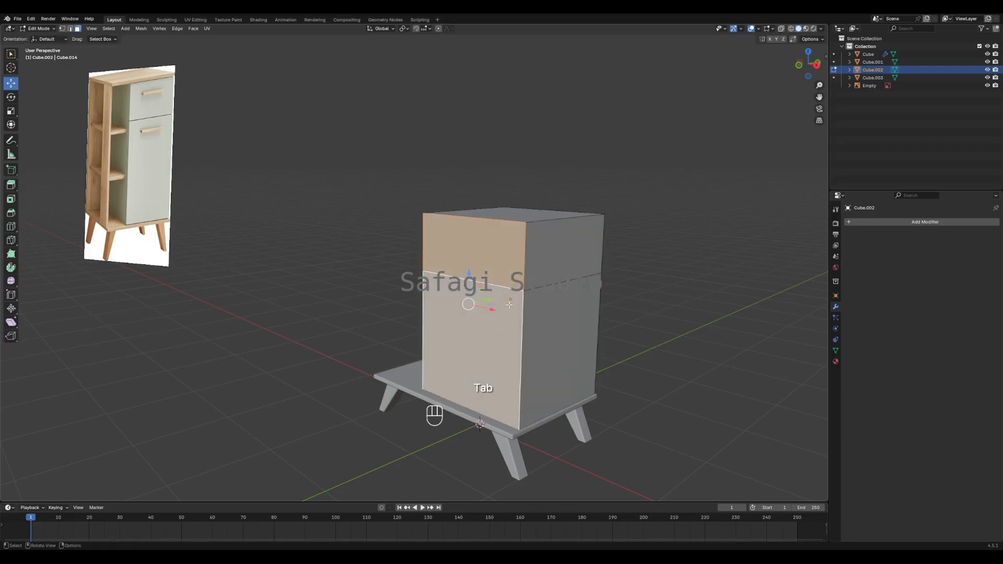
- Try pulling the two selected front faces forward along Y, and undo the move
{"action": "left_click_drag", "start_coordinate": [489, 298], "coordinate": [419, 317], "text": "ctrl"}
{"action": "key", "text": "ctrl+z"}
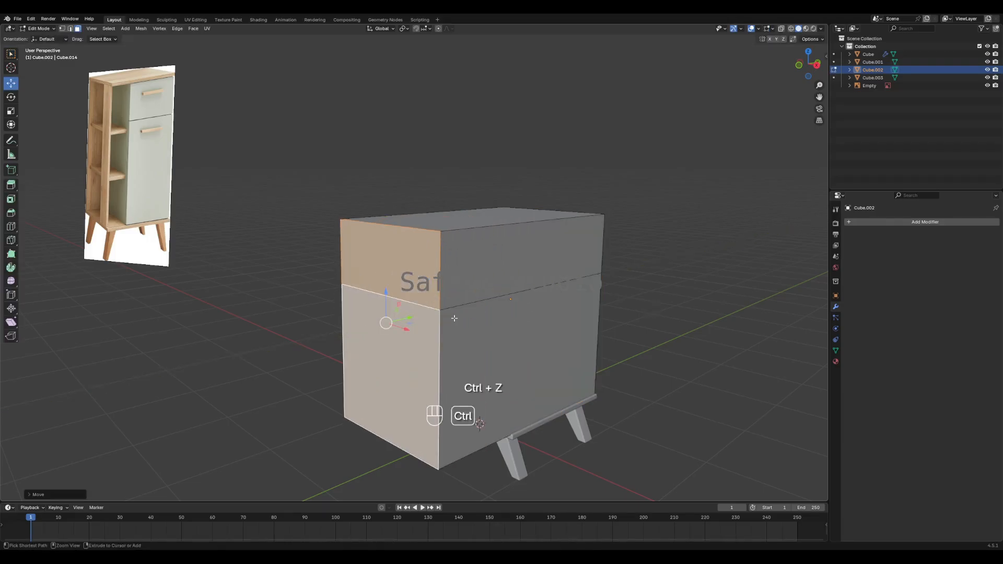
- Move the box's two selected front faces forward along Y until they sit just behind the separate front panels, and leave Edit Mode
{"action": "key", "text": "ctrl+z"}
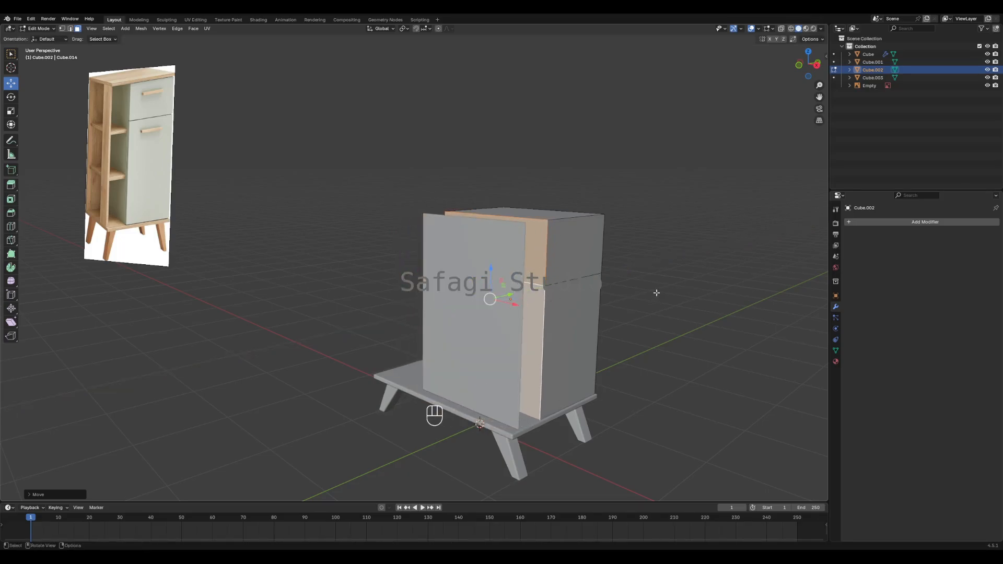
{"action": "middle_click_drag", "start_coordinate": [656, 291], "coordinate": [559, 299]}
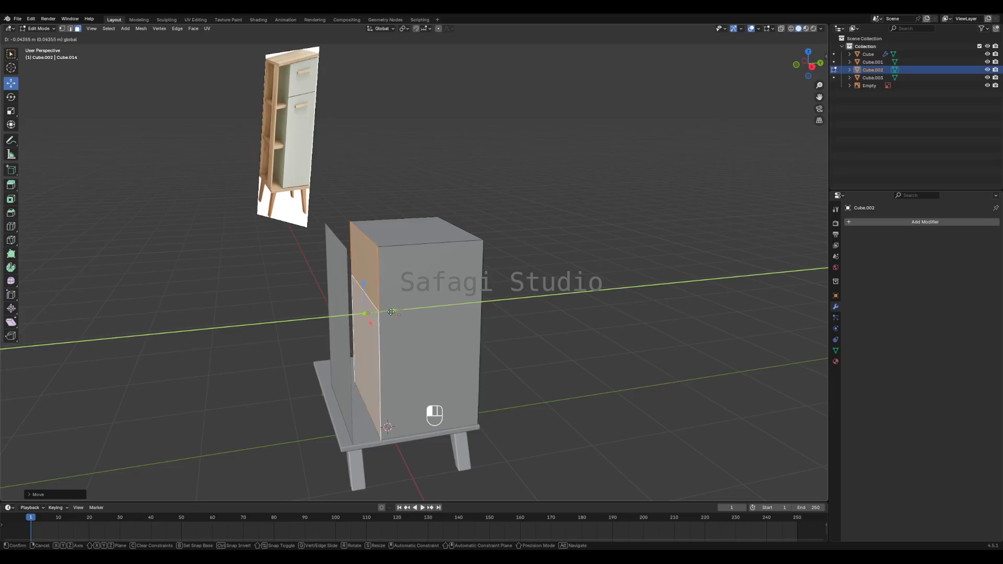
{"action": "left_click_drag", "start_coordinate": [399, 312], "coordinate": [366, 319]}
{"action": "key", "text": "Tab"}
- Separate the upper drawer face of the front panel object into its own object and return to Object Mode
{"action": "left_click", "coordinate": [341, 274]}
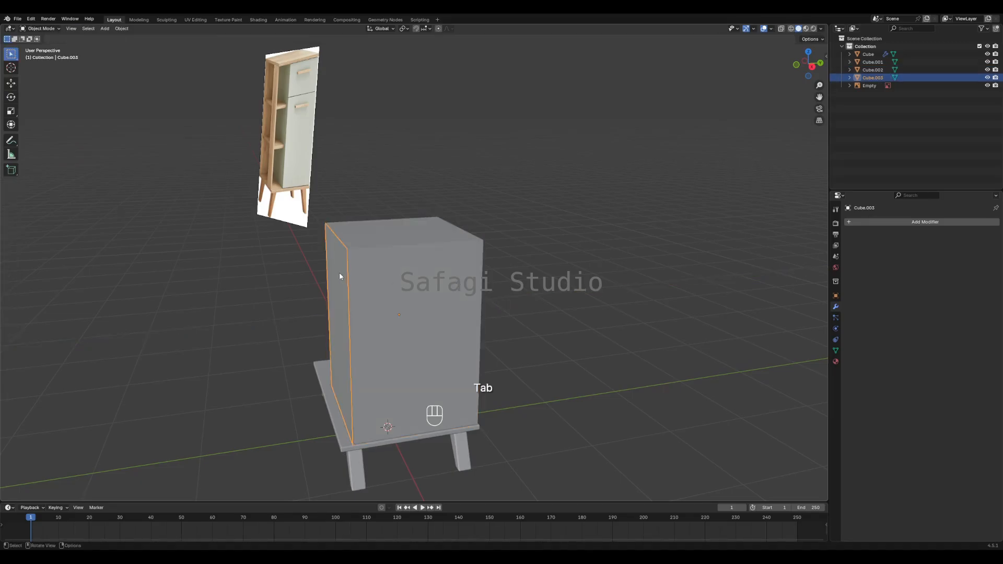
{"action": "scroll", "coordinate": [393, 287], "scroll_direction": "up", "scroll_amount": 2}
{"action": "middle_click_drag", "start_coordinate": [322, 290], "coordinate": [448, 286], "text": "shift"}
{"action": "key", "text": "Tab"}
{"action": "scroll", "coordinate": [416, 281], "scroll_direction": "up", "scroll_amount": 2}
{"action": "left_click", "coordinate": [443, 258]}
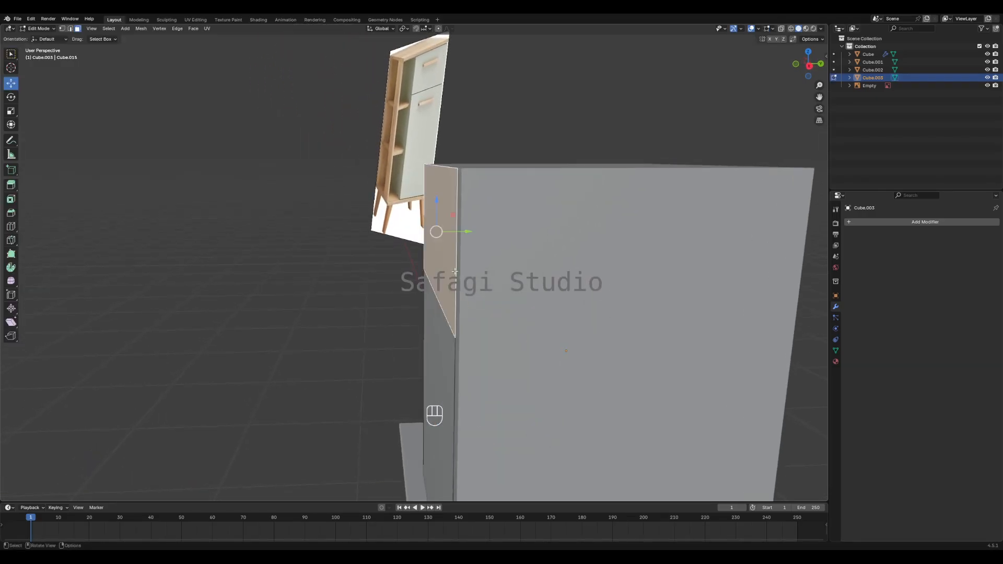
{"action": "middle_click_drag", "start_coordinate": [401, 168], "coordinate": [477, 177], "text": "shift"}
{"action": "key", "text": "p"}
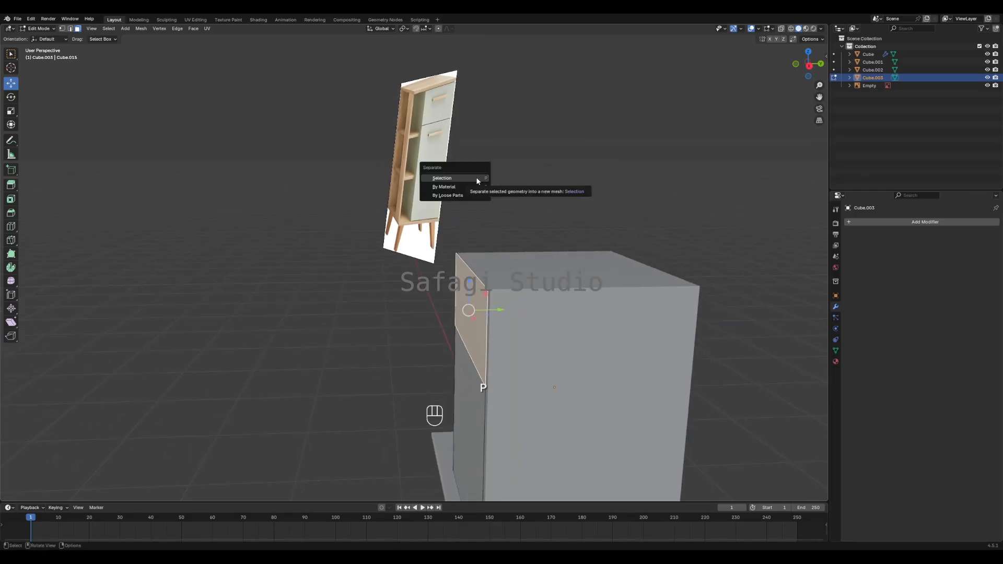
{"action": "left_click", "coordinate": [477, 179]}
{"action": "key", "text": "Tab"}
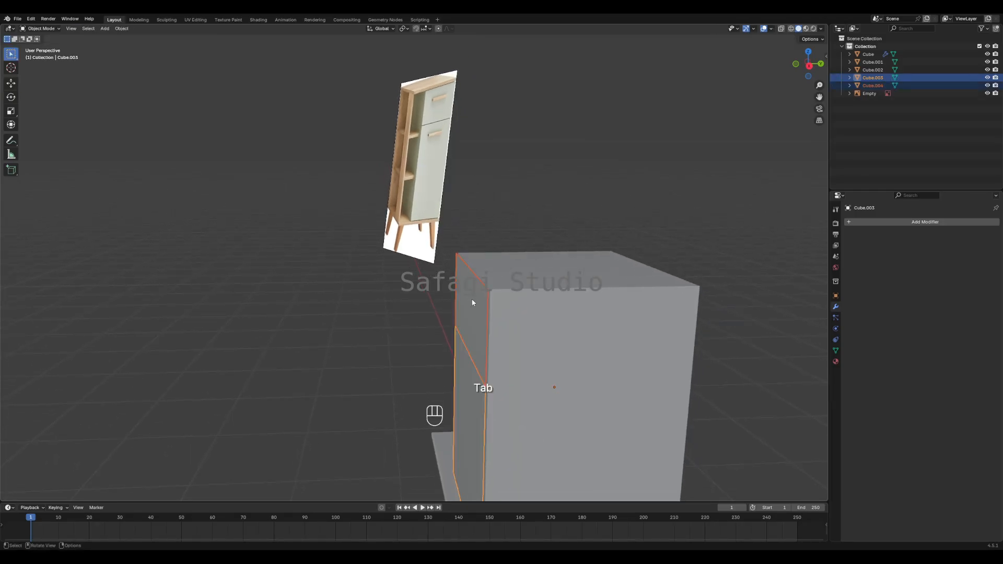
- Raise the drawer front's lower edge slightly along Z to leave a narrow gap above the door
{"action": "left_click", "coordinate": [473, 303]}
{"action": "middle_click_drag", "start_coordinate": [472, 303], "coordinate": [552, 301]}
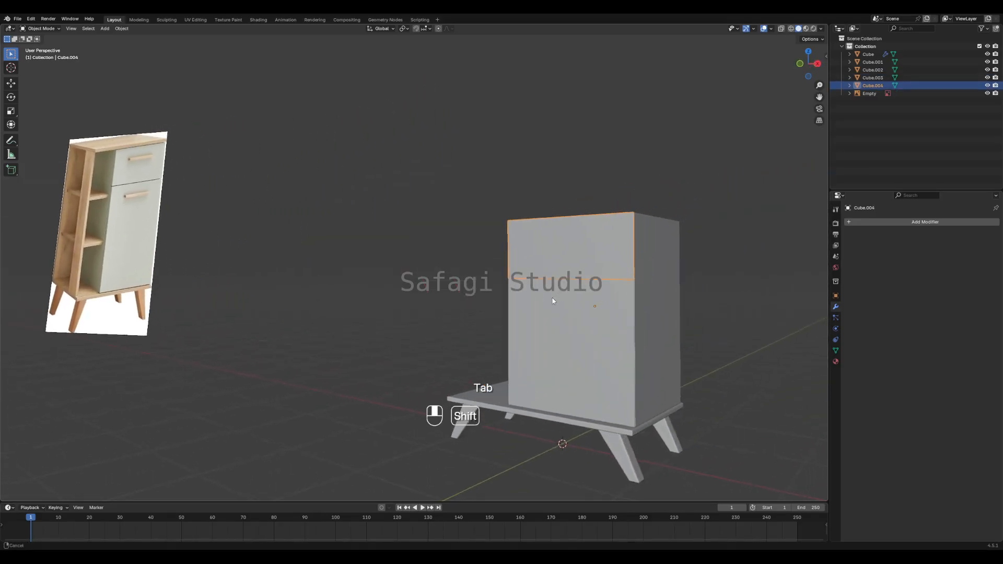
{"action": "key", "text": "2"}
{"action": "key", "text": "Tab"}
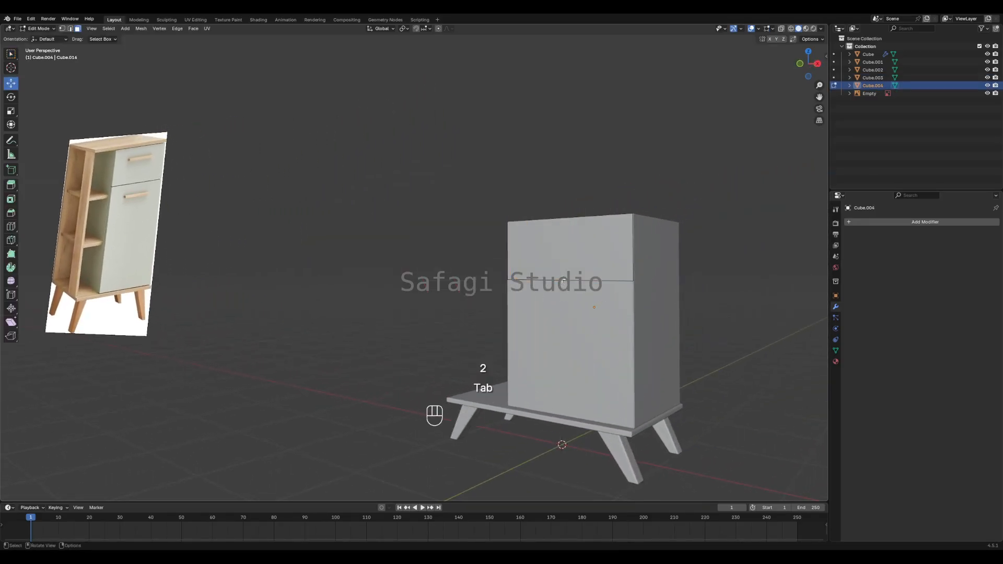
{"action": "left_click", "coordinate": [578, 259]}
{"action": "scroll", "coordinate": [616, 262], "scroll_direction": "up", "scroll_amount": 3}
{"action": "middle_click_drag", "start_coordinate": [741, 265], "coordinate": [535, 281], "text": "shift"}
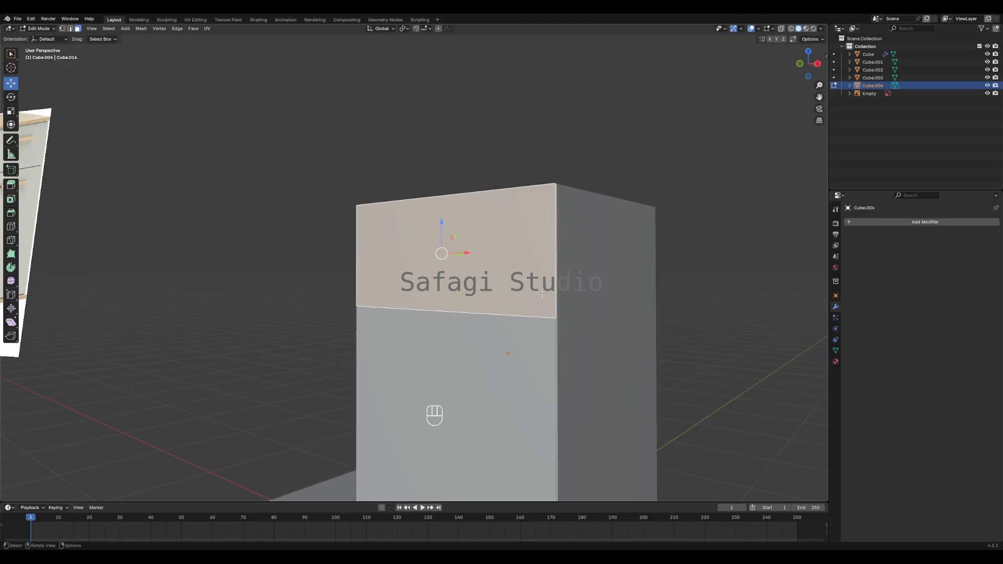
{"action": "key", "text": "2"}
{"action": "left_click", "coordinate": [512, 314]}
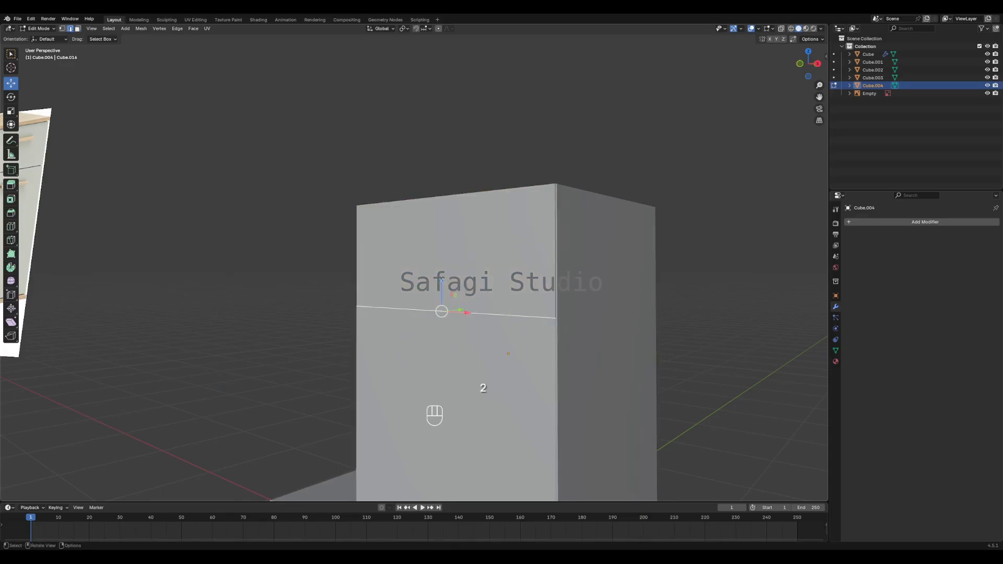
{"action": "left_click_drag", "start_coordinate": [442, 280], "coordinate": [443, 275]}
{"action": "scroll", "coordinate": [642, 267], "scroll_direction": "down", "scroll_amount": 1}
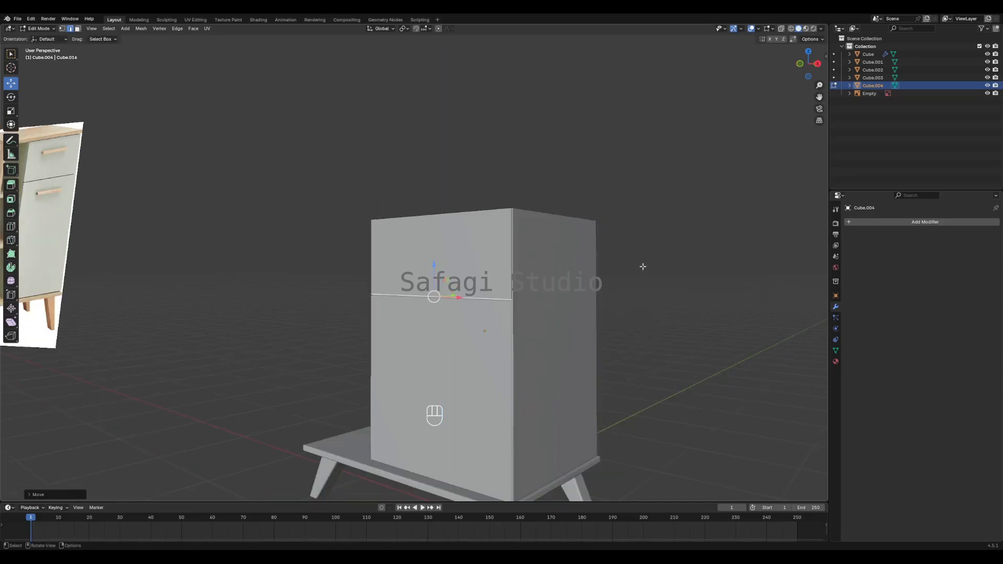
{"action": "middle_click_drag", "start_coordinate": [549, 289], "coordinate": [642, 268], "text": "shift"}
{"action": "key", "text": "Tab"}
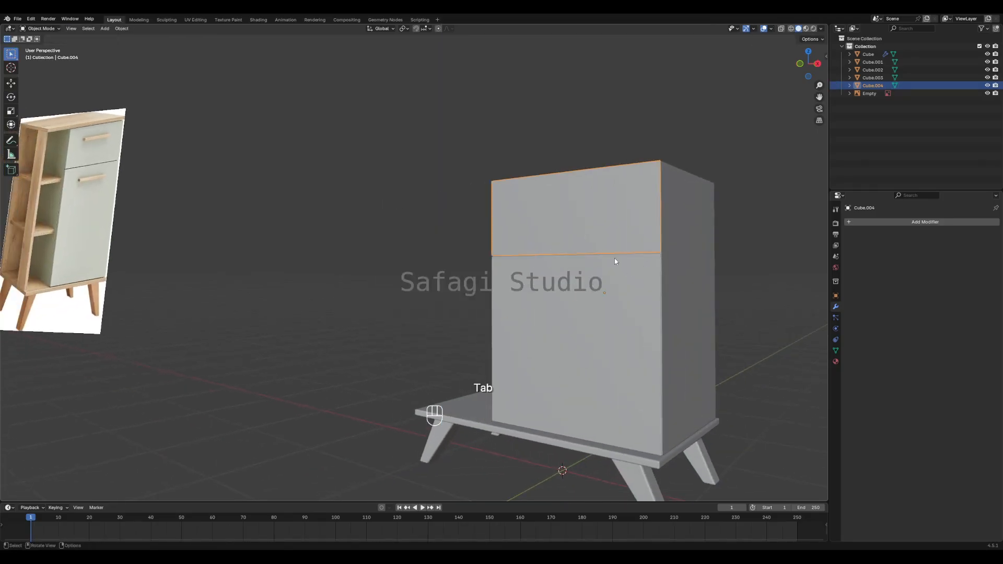
- Edit the drawer and door fronts together and extrude both faces slightly forward along Y to give them thickness
{"action": "left_click", "coordinate": [626, 297], "text": "shift"}
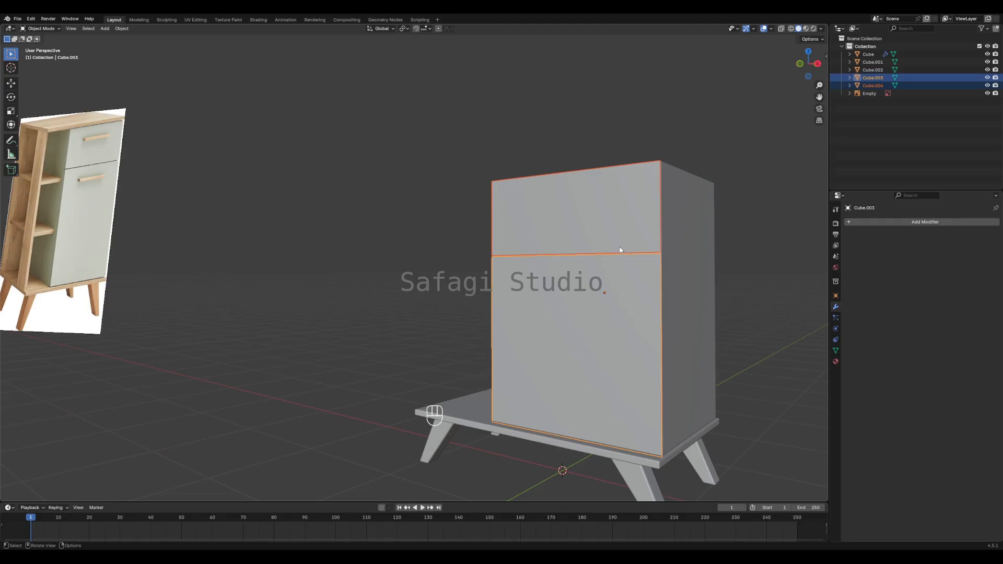
{"action": "key", "text": "Tab"}
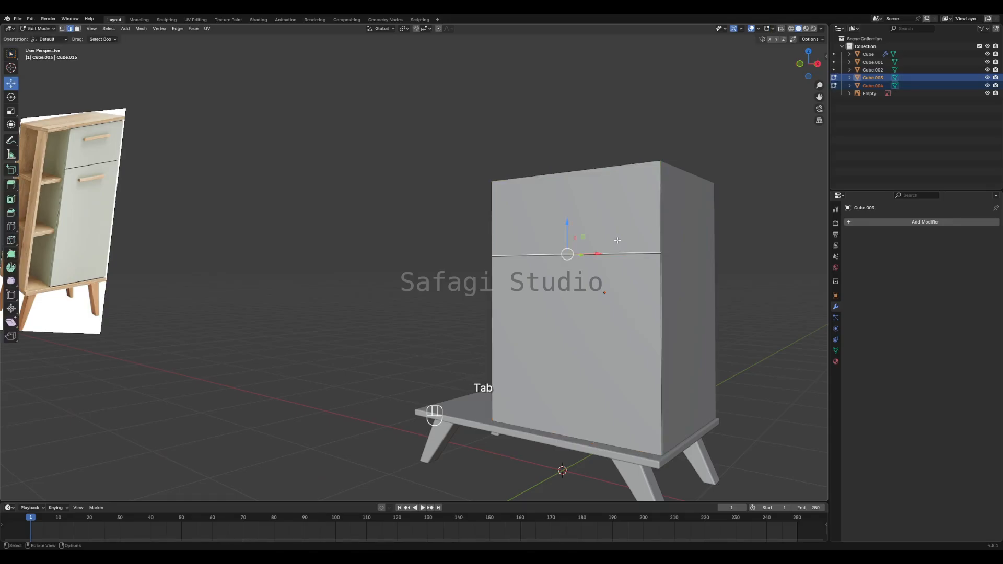
{"action": "key", "text": "3"}
{"action": "left_click", "coordinate": [619, 236]}
{"action": "left_click", "coordinate": [615, 314], "text": "shift"}
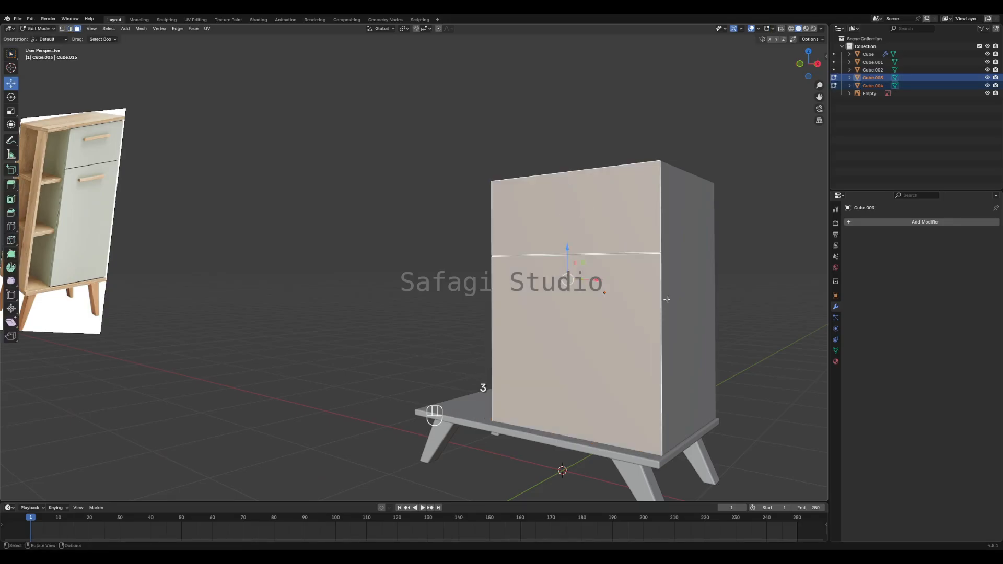
{"action": "middle_click_drag", "start_coordinate": [615, 313], "coordinate": [514, 305]}
{"action": "key", "text": "e"}
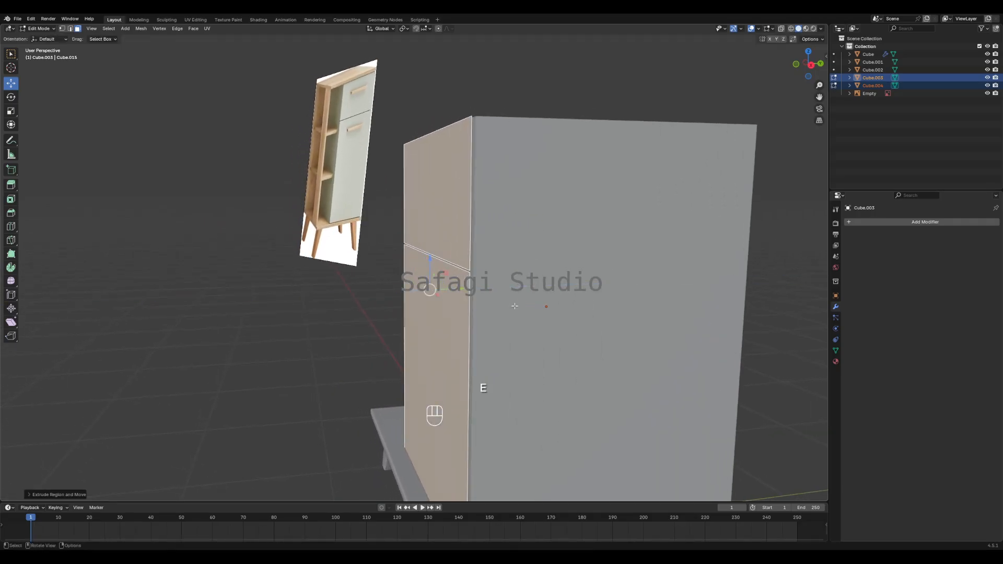
{"action": "key", "text": "g"}
{"action": "key", "text": "y"}
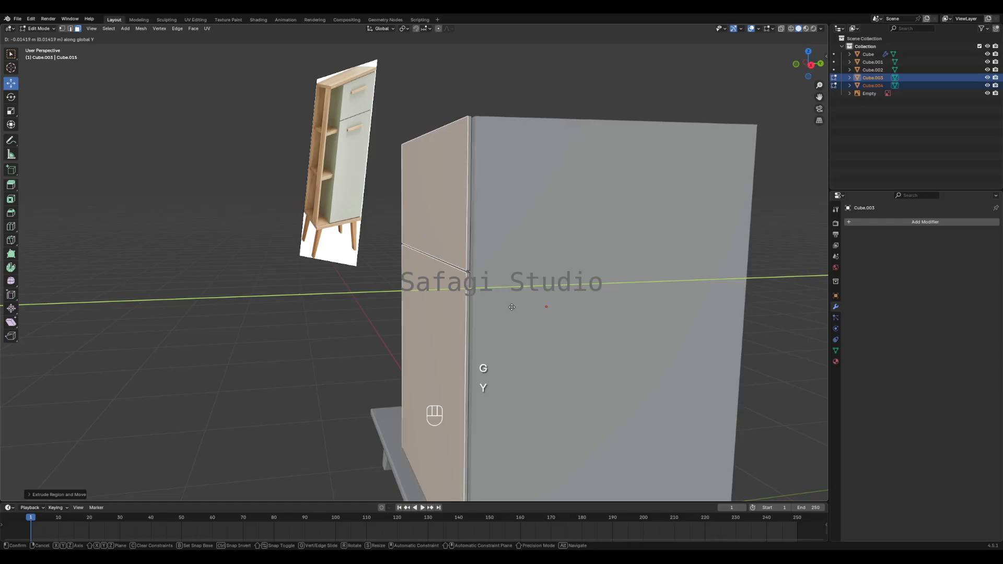
{"action": "left_click", "coordinate": [509, 308]}
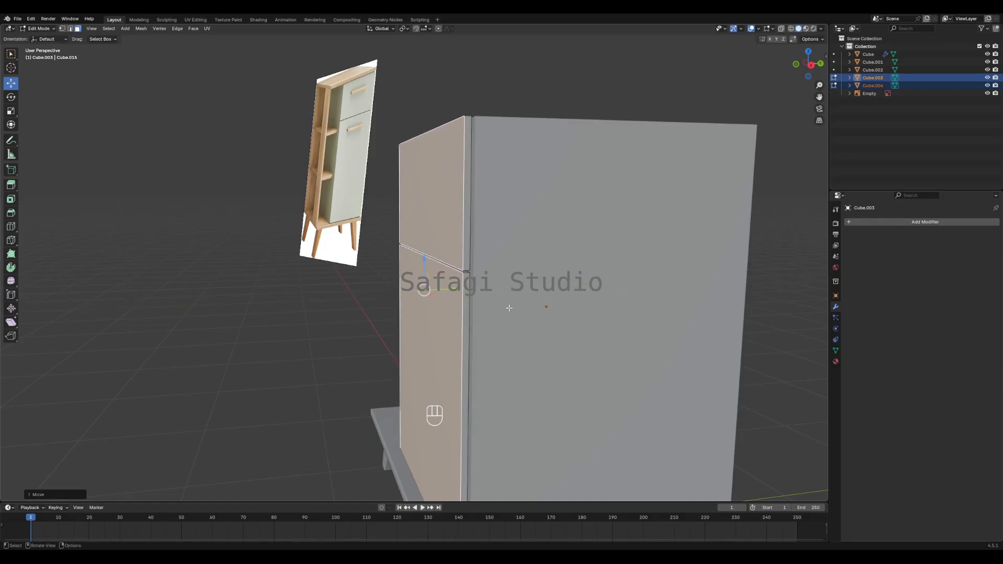
- Compare the extruded drawer and door fronts with the fronts and handles in the reference photo
{"action": "scroll", "coordinate": [376, 253], "scroll_direction": "down", "scroll_amount": 3}
{"action": "scroll", "coordinate": [363, 210], "scroll_direction": "up", "scroll_amount": 6}
{"action": "middle_click_drag", "start_coordinate": [325, 184], "coordinate": [821, 321]}
{"action": "middle_click_drag", "start_coordinate": [299, 209], "coordinate": [553, 369], "text": "shift"}
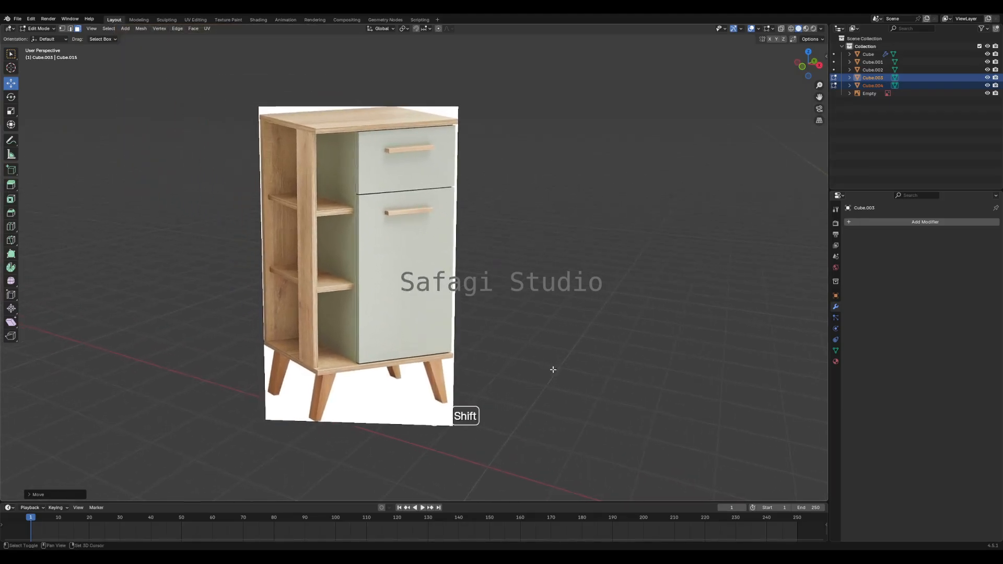
{"action": "scroll", "coordinate": [328, 160], "scroll_direction": "up", "scroll_amount": 3}
{"action": "scroll", "coordinate": [337, 175], "scroll_direction": "down", "scroll_amount": 7}
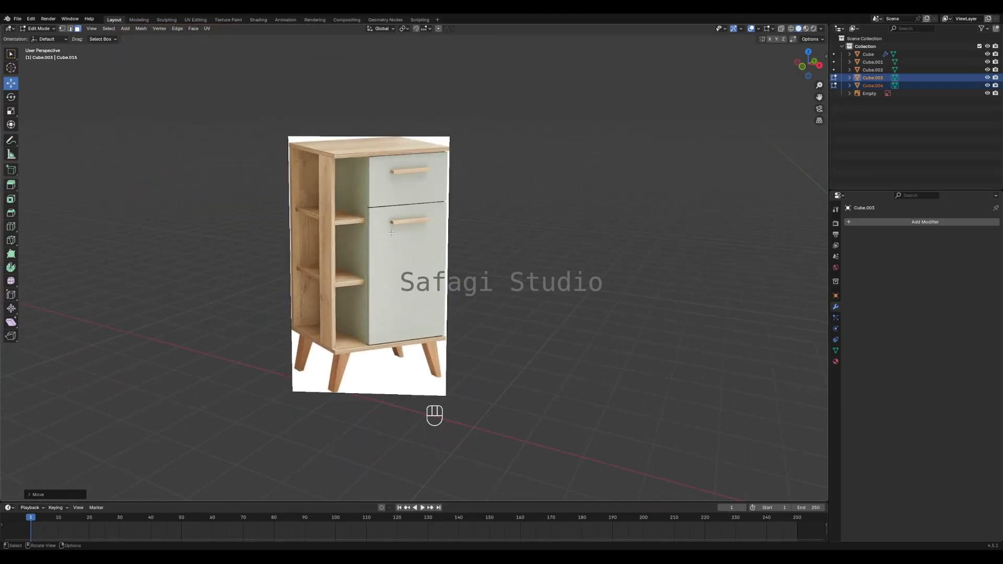
{"action": "middle_click_drag", "start_coordinate": [560, 256], "coordinate": [337, 175], "text": "shift"}
{"action": "scroll", "coordinate": [390, 242], "scroll_direction": "up", "scroll_amount": 7}
{"action": "middle_click_drag", "start_coordinate": [499, 301], "coordinate": [570, 275]}
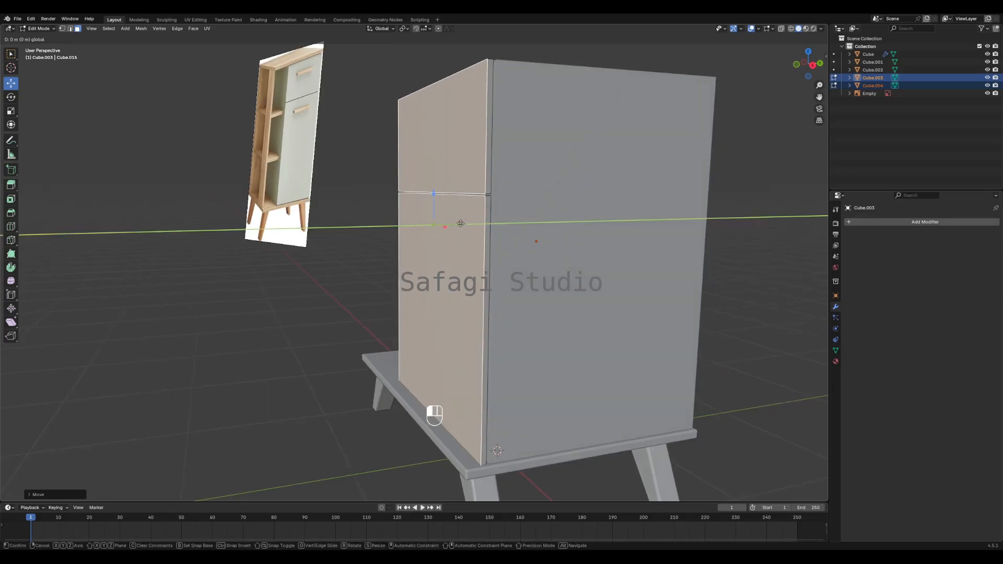
- Deselect the front faces and return to Object Mode
{"action": "left_click", "coordinate": [747, 234]}
{"action": "scroll", "coordinate": [486, 261], "scroll_direction": "down", "scroll_amount": 5}
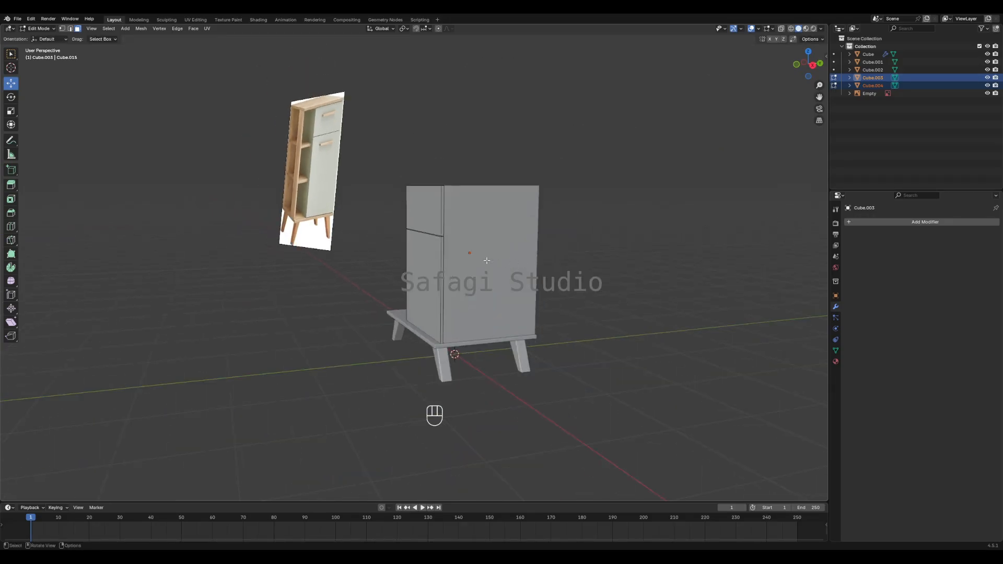
{"action": "middle_click_drag", "start_coordinate": [486, 261], "coordinate": [547, 282]}
{"action": "scroll", "coordinate": [595, 257], "scroll_direction": "up", "scroll_amount": 4}
{"action": "key", "text": "Tab"}
- Inspect the separate drawer and door panels from the side and examine the handles in the reference photo
{"action": "middle_click_drag", "start_coordinate": [653, 239], "coordinate": [469, 312]}
{"action": "left_click", "coordinate": [656, 221]}
{"action": "left_click", "coordinate": [566, 184]}
{"action": "left_click", "coordinate": [565, 225]}
{"action": "scroll", "coordinate": [488, 256], "scroll_direction": "up", "scroll_amount": 5}
{"action": "middle_click_drag", "start_coordinate": [536, 239], "coordinate": [502, 253], "text": "shift"}
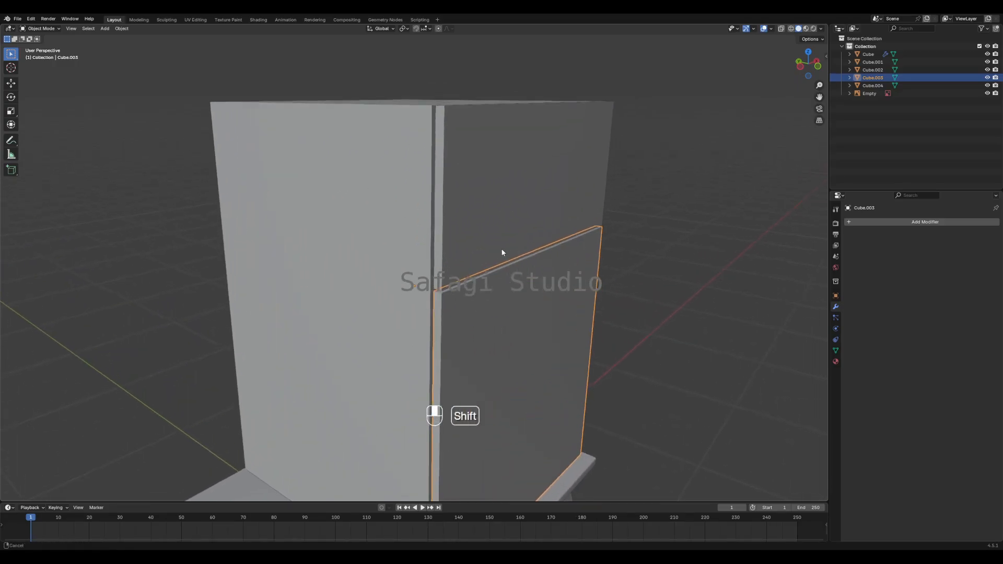
{"action": "scroll", "coordinate": [488, 237], "scroll_direction": "down", "scroll_amount": 10}
{"action": "middle_click_drag", "start_coordinate": [290, 241], "coordinate": [447, 254], "text": "shift"}
{"action": "scroll", "coordinate": [331, 267], "scroll_direction": "up", "scroll_amount": 3}
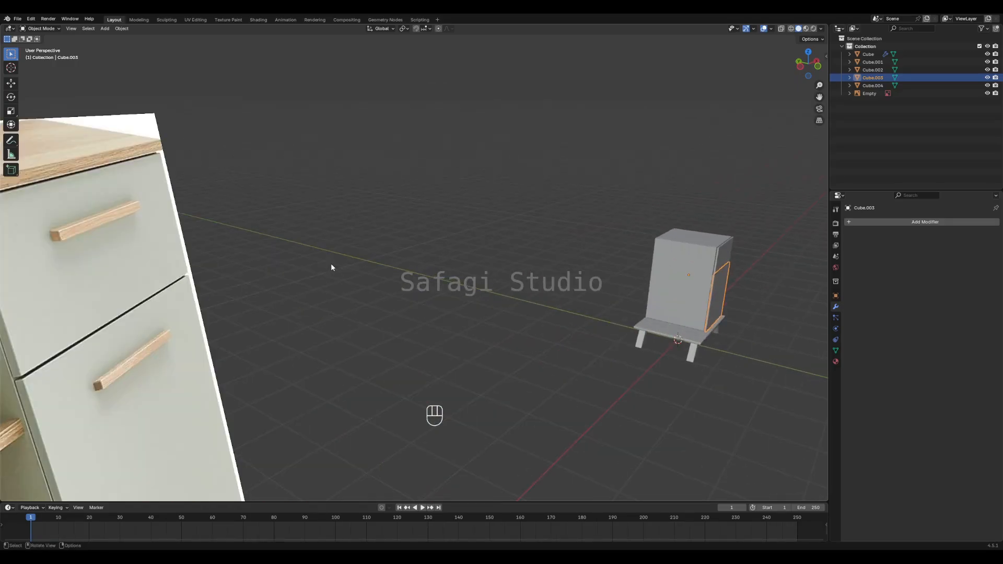
{"action": "scroll", "coordinate": [664, 286], "scroll_direction": "down", "scroll_amount": 4}
{"action": "middle_click_drag", "start_coordinate": [705, 276], "coordinate": [520, 271], "text": "shift"}
{"action": "scroll", "coordinate": [520, 271], "scroll_direction": "up", "scroll_amount": 9}
{"action": "middle_click_drag", "start_coordinate": [661, 268], "coordinate": [590, 266], "text": "shift"}
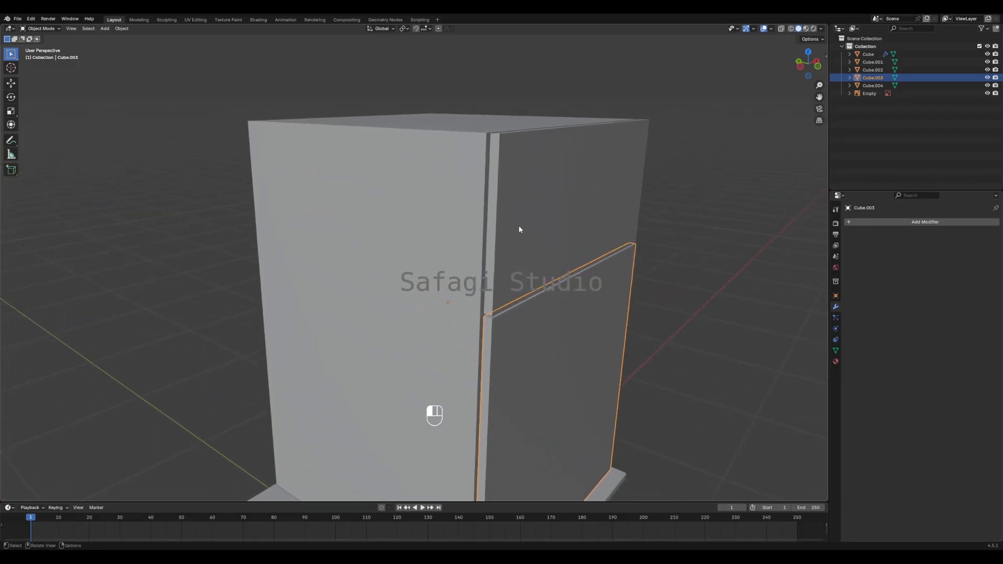
- Duplicate the drawer front in place and move the copy slightly forward along Y
{"action": "left_click", "coordinate": [519, 228]}
{"action": "scroll", "coordinate": [529, 235], "scroll_direction": "down", "scroll_amount": 2}
{"action": "key", "text": "shift+d"}
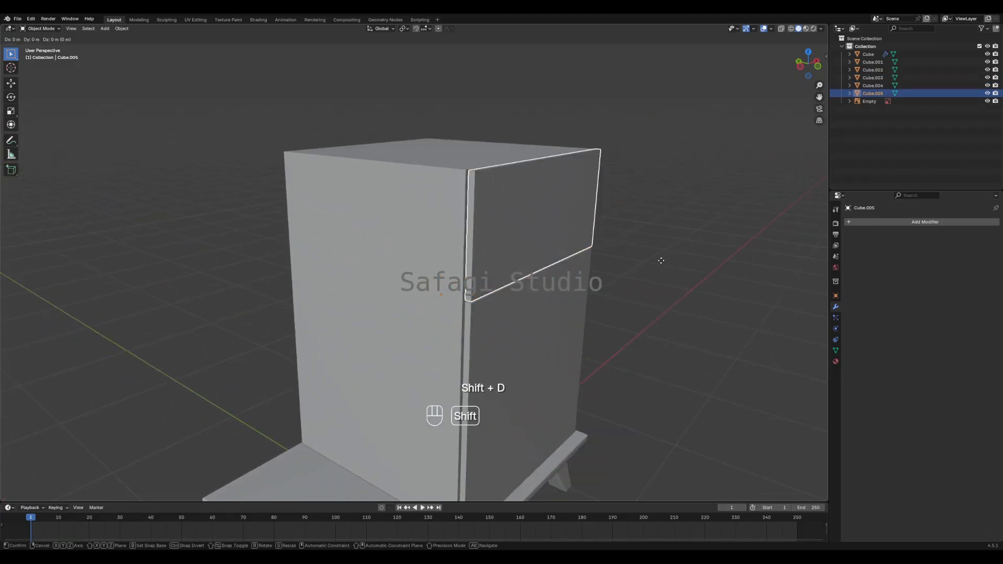
{"action": "right_click", "coordinate": [661, 263]}
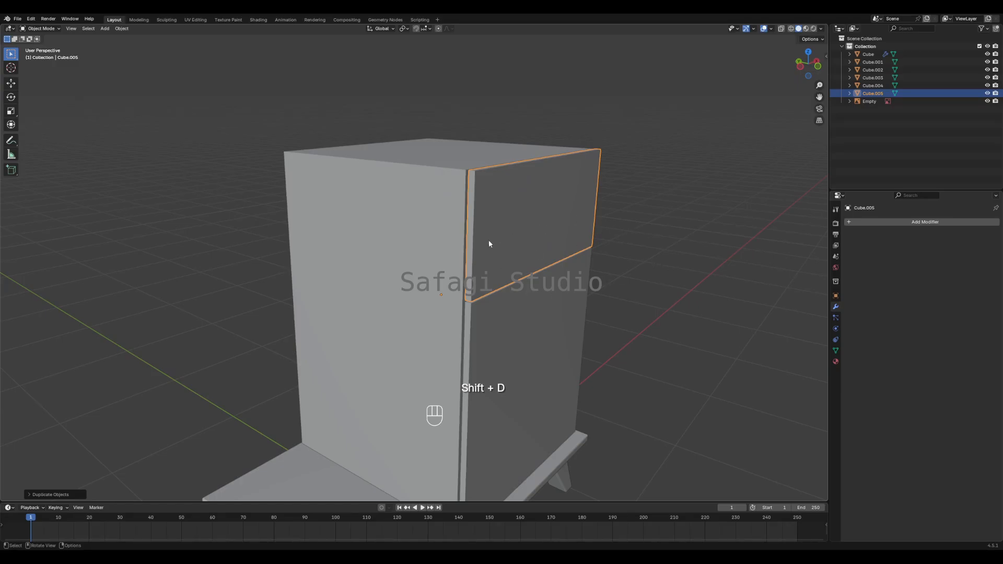
{"action": "scroll", "coordinate": [568, 253], "scroll_direction": "down", "scroll_amount": 2}
{"action": "scroll", "coordinate": [526, 253], "scroll_direction": "up", "scroll_amount": 1}
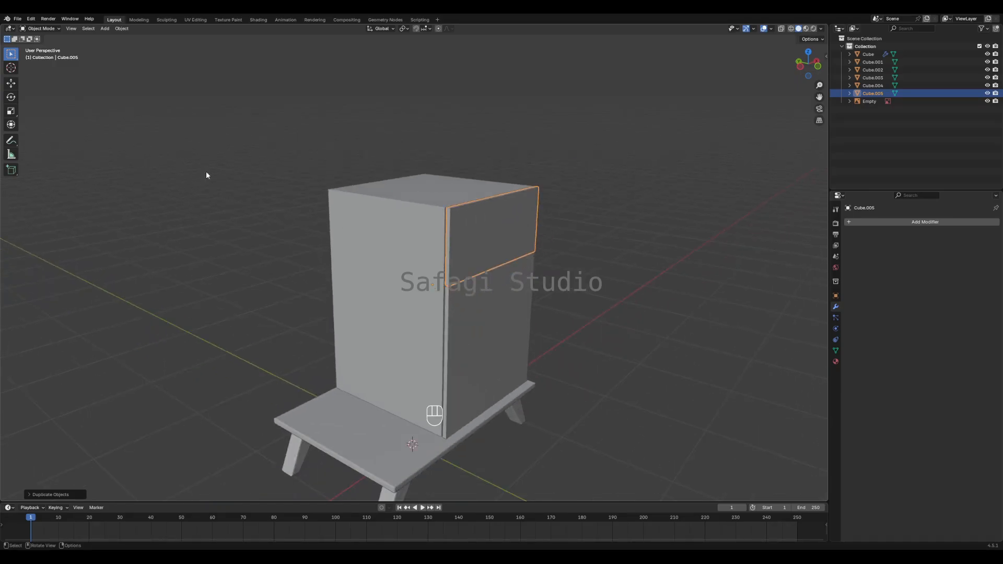
{"action": "key", "text": "g"}
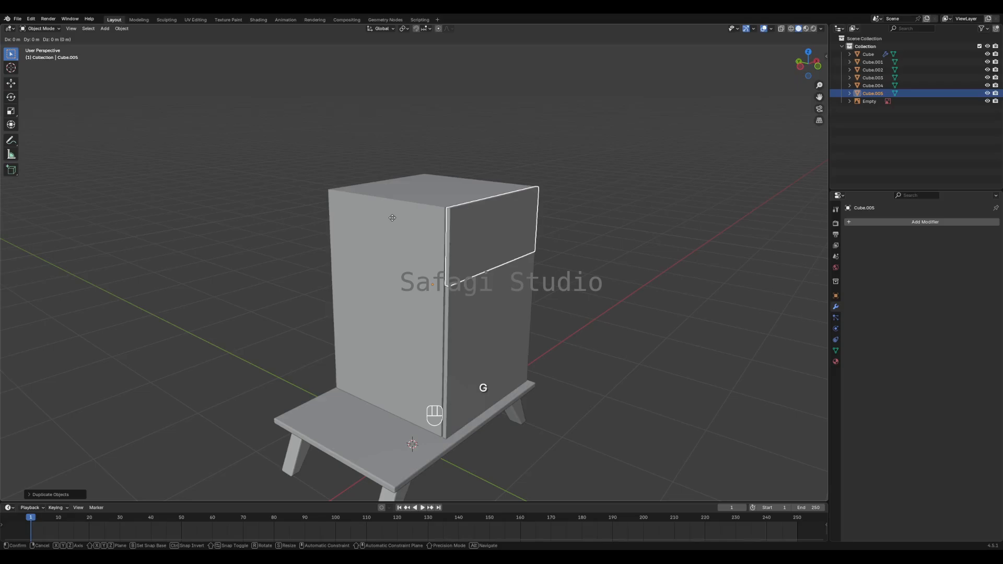
{"action": "key", "text": "y"}
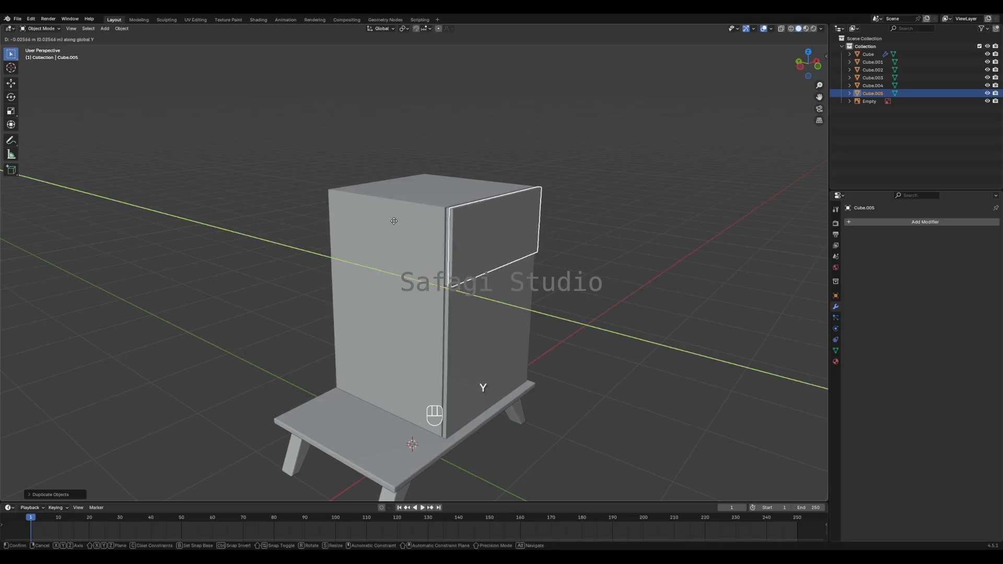
{"action": "left_click", "coordinate": [395, 222]}
- Set the duplicated drawer panel's origin to its geometry and activate the Move tool
{"action": "right_click", "coordinate": [506, 225]}
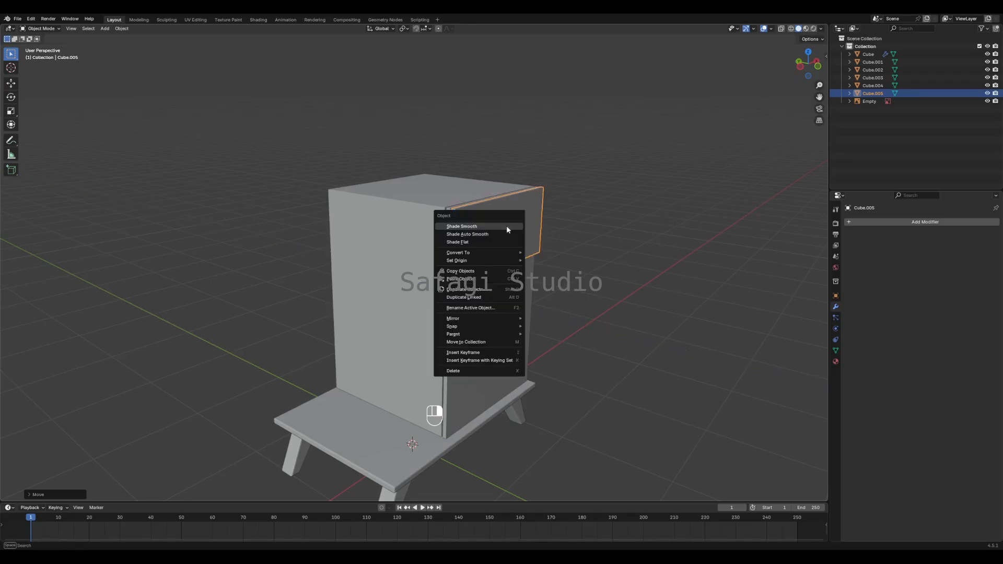
{"action": "mouse_move", "coordinate": [509, 261]}
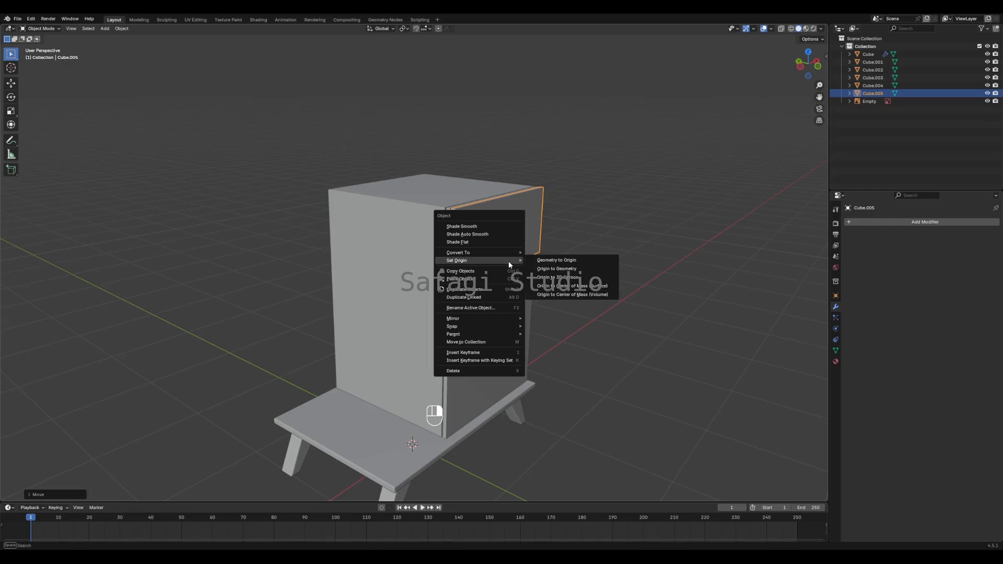
{"action": "left_click", "coordinate": [557, 269]}
{"action": "middle_click_drag", "start_coordinate": [558, 269], "coordinate": [63, 101]}
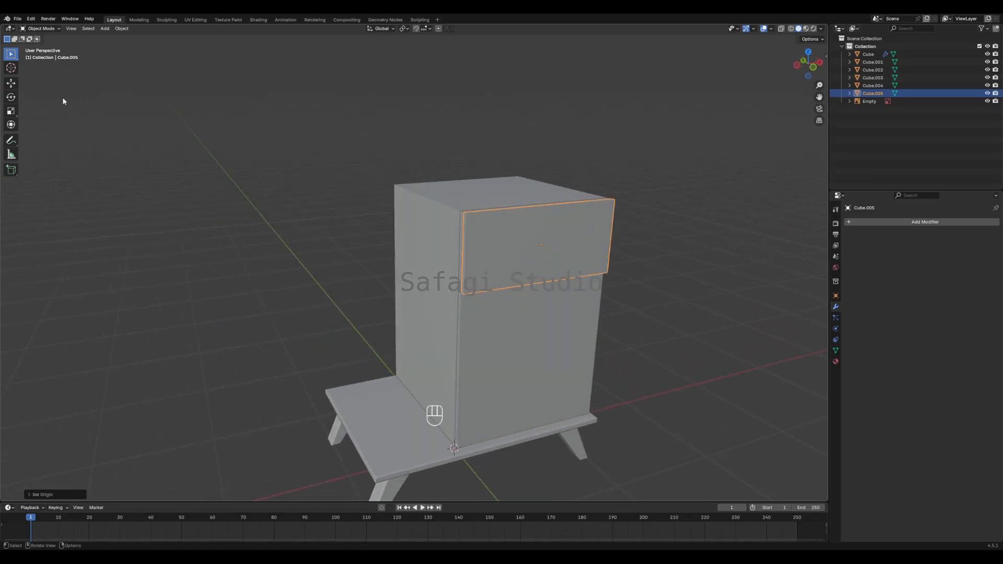
{"action": "left_click", "coordinate": [11, 87]}
{"action": "middle_click_drag", "start_coordinate": [622, 222], "coordinate": [571, 219]}
{"action": "scroll", "coordinate": [571, 220], "scroll_direction": "up", "scroll_amount": 4}
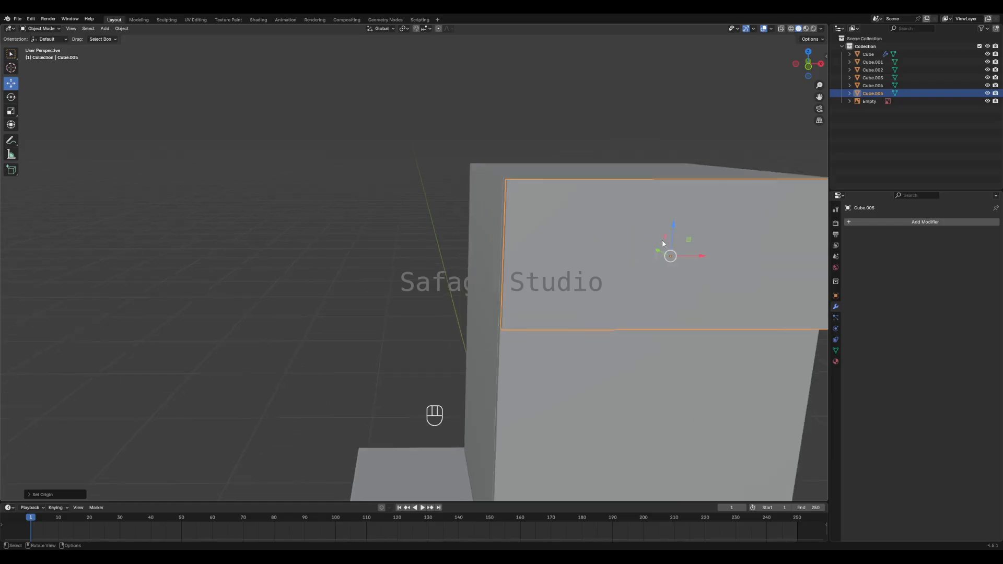
{"action": "middle_click_drag", "start_coordinate": [662, 240], "coordinate": [423, 219], "text": "shift"}
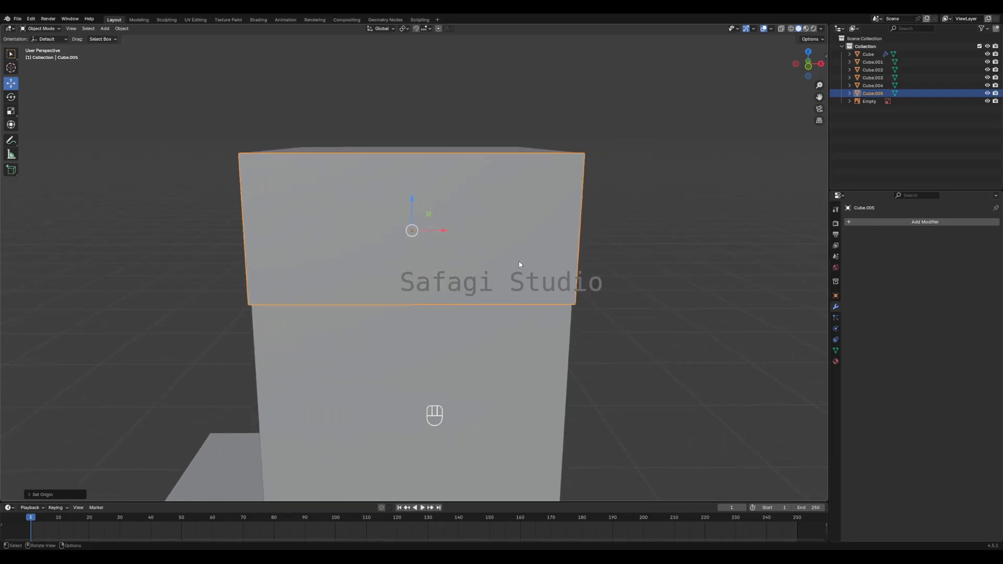
- Scale the duplicated drawer panel down along Z and X into a short, thin horizontal handle bar
{"action": "key", "text": "s"}
{"action": "key", "text": "z"}
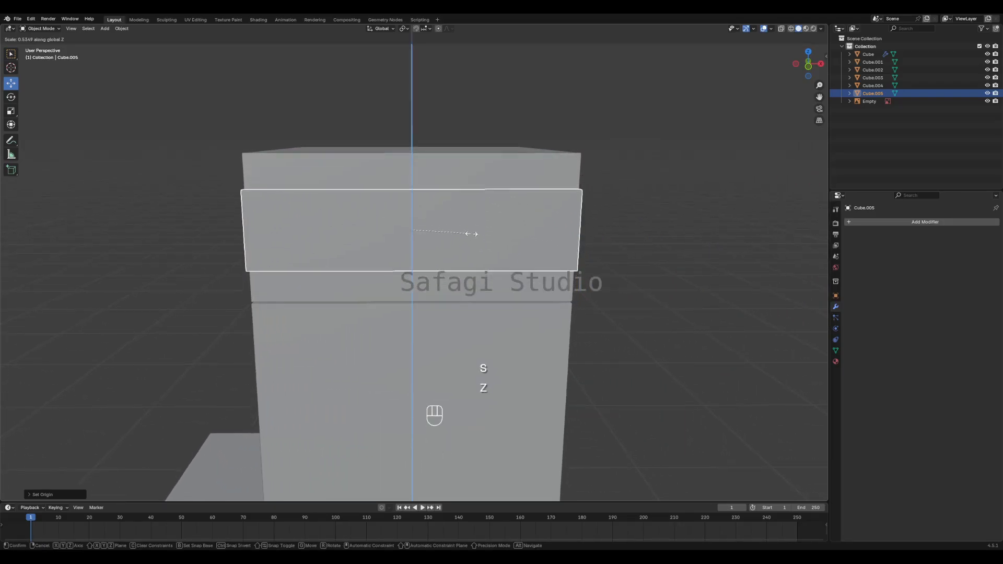
{"action": "left_click", "coordinate": [443, 252]}
{"action": "middle_click_drag", "start_coordinate": [443, 252], "coordinate": [517, 258]}
{"action": "key", "text": "s"}
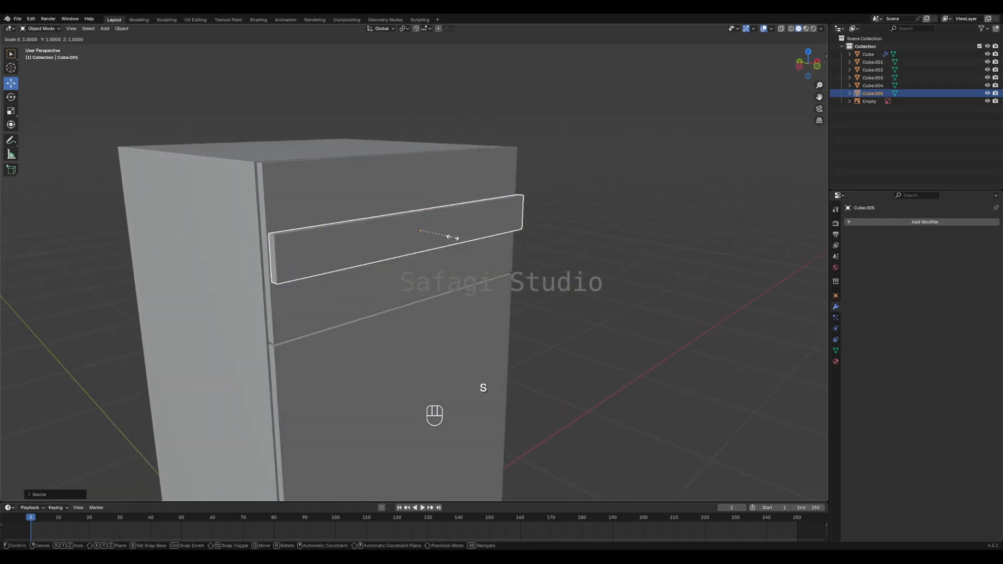
{"action": "key", "text": "x"}
{"action": "left_click", "coordinate": [435, 242]}
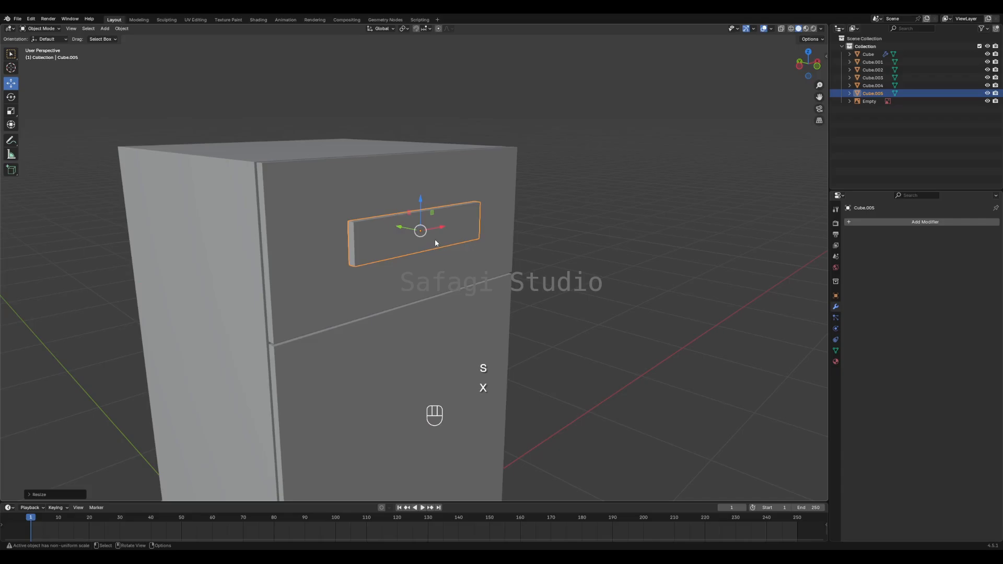
{"action": "key", "text": "s"}
{"action": "key", "text": "z"}
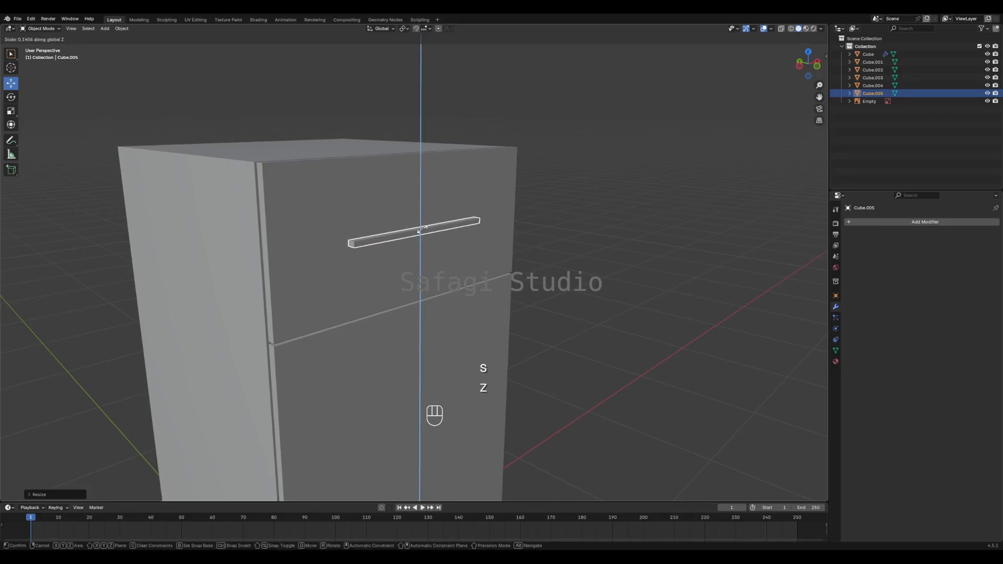
{"action": "left_click", "coordinate": [430, 232]}
- Examine the handle bar's proportions and its position against the drawer front from several angles
{"action": "scroll", "coordinate": [431, 232], "scroll_direction": "down", "scroll_amount": 7}
{"action": "middle_click_drag", "start_coordinate": [284, 246], "coordinate": [610, 233], "text": "shift"}
{"action": "scroll", "coordinate": [384, 221], "scroll_direction": "down", "scroll_amount": 5}
{"action": "middle_click_drag", "start_coordinate": [384, 221], "coordinate": [343, 230]}
{"action": "scroll", "coordinate": [158, 228], "scroll_direction": "up", "scroll_amount": 5}
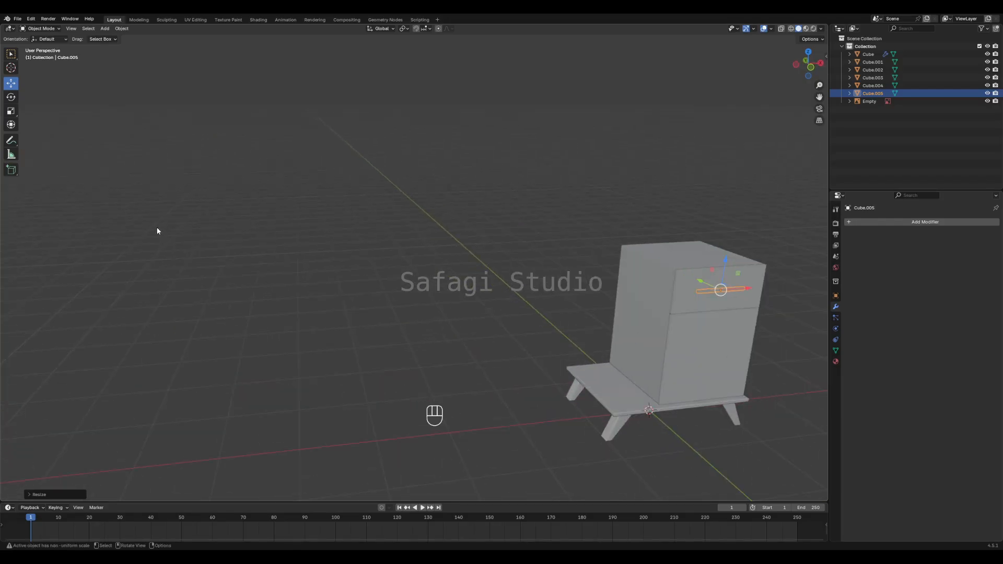
{"action": "scroll", "coordinate": [457, 255], "scroll_direction": "down", "scroll_amount": 1}
{"action": "middle_click_drag", "start_coordinate": [690, 259], "coordinate": [478, 261], "text": "shift"}
{"action": "scroll", "coordinate": [493, 294], "scroll_direction": "up", "scroll_amount": 13}
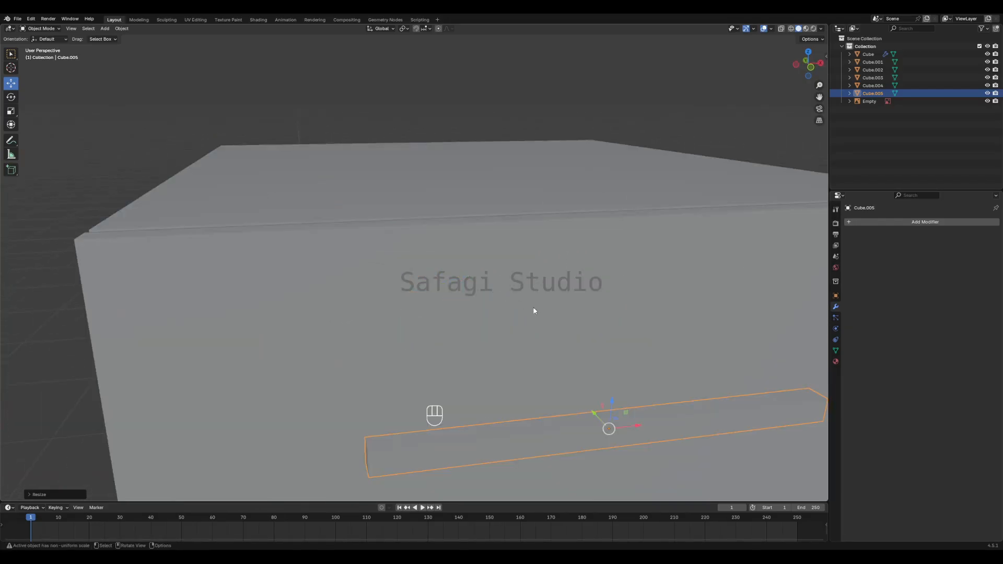
{"action": "middle_click_drag", "start_coordinate": [635, 436], "coordinate": [497, 266], "text": "shift"}
{"action": "scroll", "coordinate": [498, 266], "scroll_direction": "down", "scroll_amount": 8}
{"action": "middle_click_drag", "start_coordinate": [679, 269], "coordinate": [589, 287], "text": "shift"}
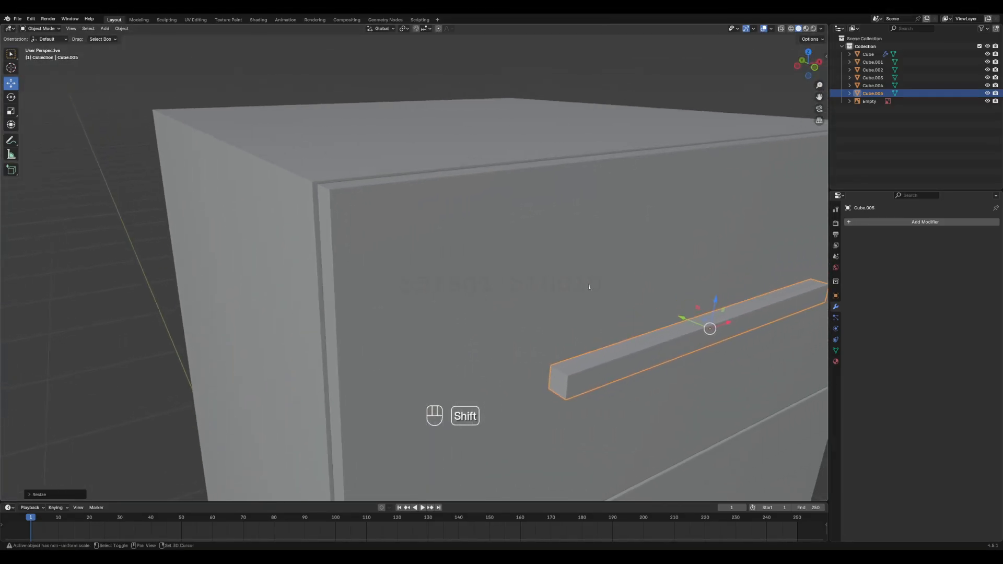
- In top view, move the handle bar back along Y towards the drawer front
{"action": "key", "text": "KP_7"}
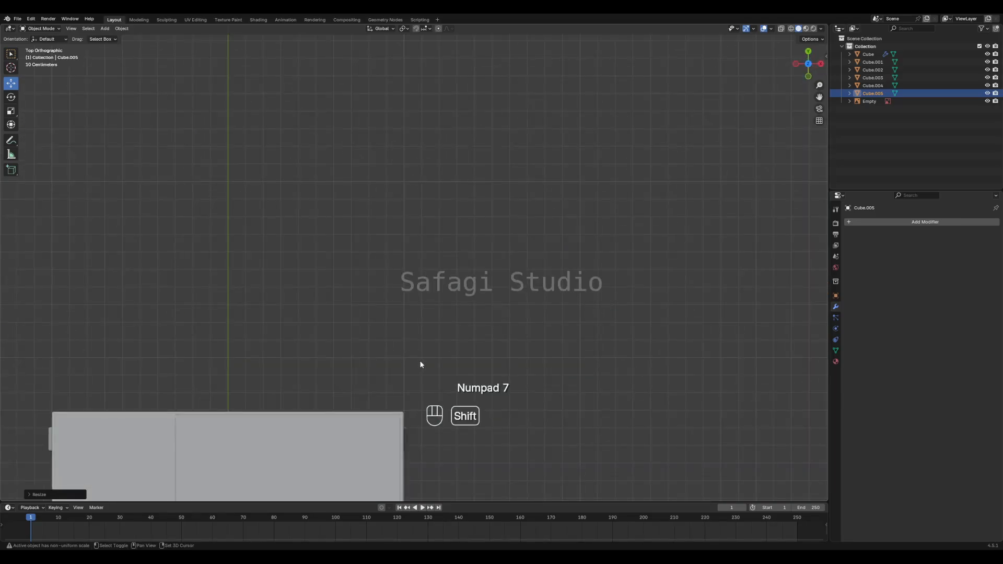
{"action": "middle_click_drag", "start_coordinate": [418, 362], "coordinate": [552, 34], "text": "shift"}
{"action": "scroll", "coordinate": [492, 324], "scroll_direction": "up", "scroll_amount": 4}
{"action": "middle_click_drag", "start_coordinate": [492, 324], "coordinate": [490, 257], "text": "shift"}
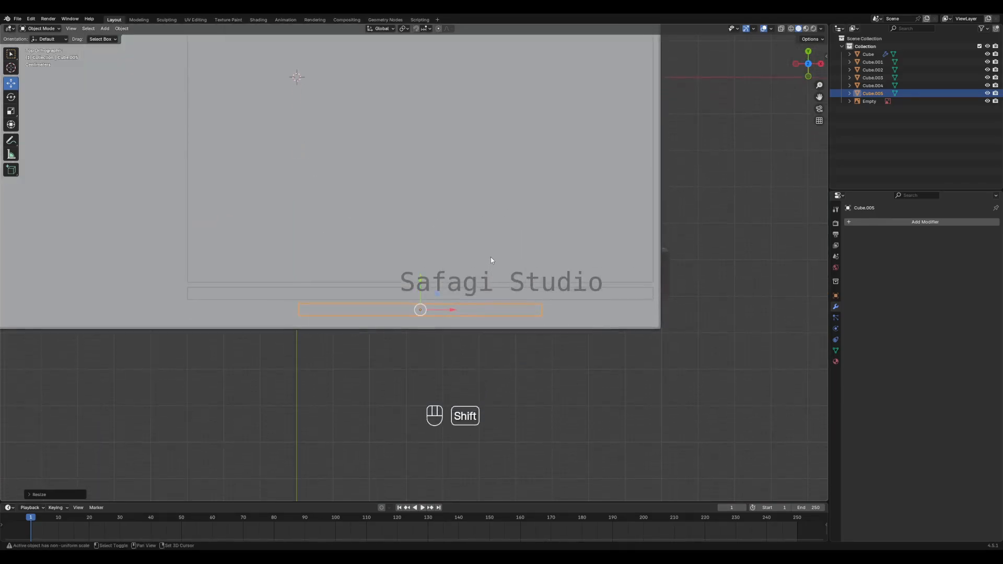
{"action": "scroll", "coordinate": [452, 310], "scroll_direction": "up", "scroll_amount": 3}
{"action": "left_click_drag", "start_coordinate": [427, 316], "coordinate": [425, 302]}
- Shorten the handle bar slightly along X and apply its scale
{"action": "middle_click_drag", "start_coordinate": [425, 302], "coordinate": [552, 290]}
{"action": "scroll", "coordinate": [563, 323], "scroll_direction": "down", "scroll_amount": 6}
{"action": "key", "text": "s"}
{"action": "key", "text": "x"}
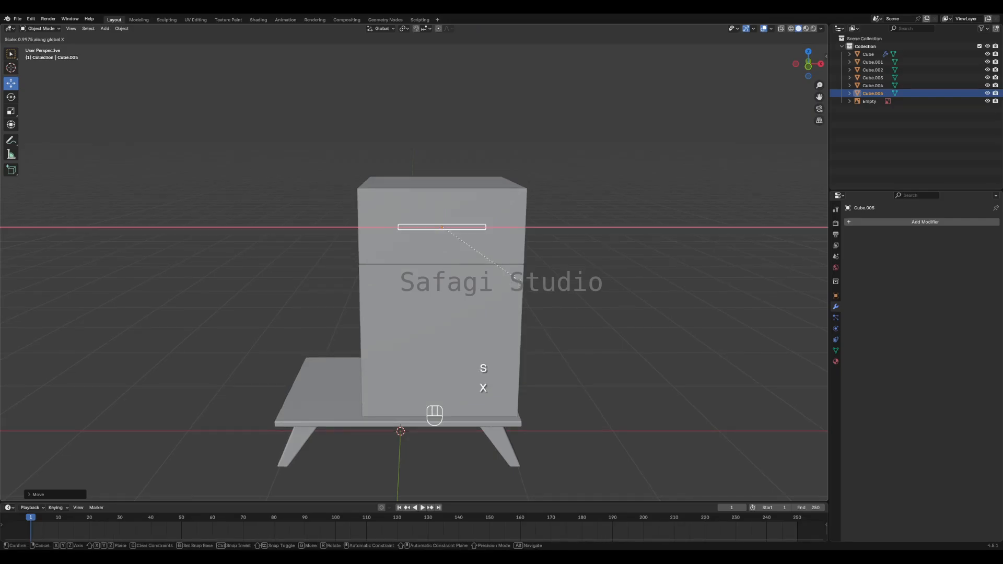
{"action": "left_click", "coordinate": [510, 276]}
{"action": "scroll", "coordinate": [574, 249], "scroll_direction": "up", "scroll_amount": 5}
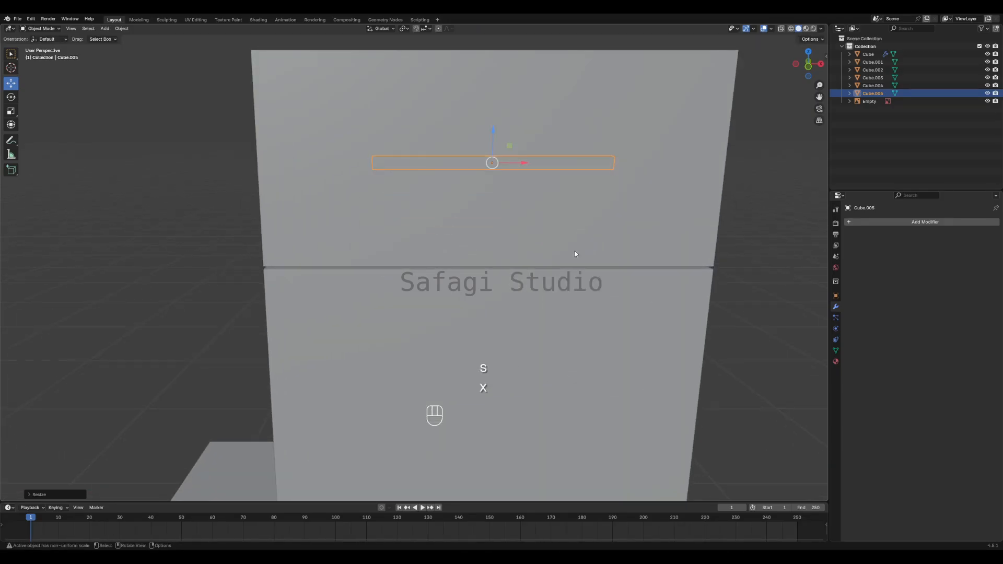
{"action": "key", "text": "ctrl+a"}
{"action": "left_click", "coordinate": [574, 251]}
{"action": "middle_click_drag", "start_coordinate": [574, 252], "coordinate": [513, 227]}
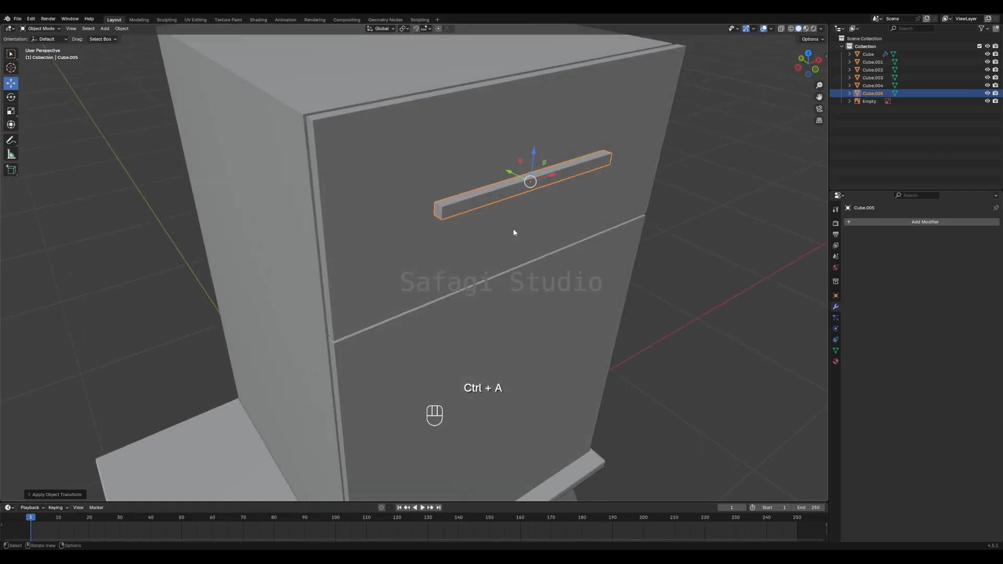
- Bevel all edges of the handle bar in Edit Mode by about 0.001 m with two segments, and deselect everything
{"action": "key", "text": "Tab"}
{"action": "scroll", "coordinate": [520, 225], "scroll_direction": "up", "scroll_amount": 4}
{"action": "middle_click_drag", "start_coordinate": [539, 175], "coordinate": [525, 249], "text": "shift"}
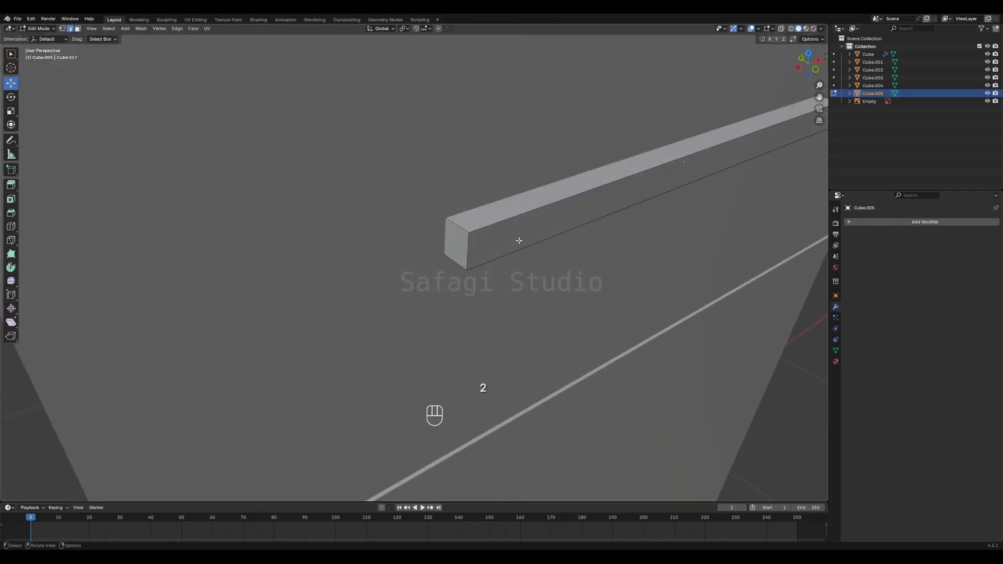
{"action": "key", "text": "a"}
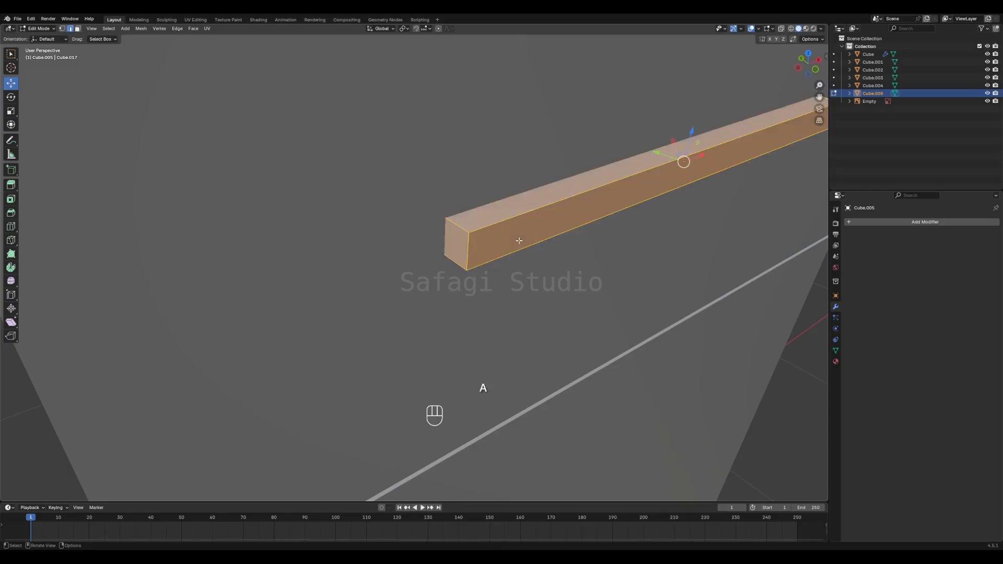
{"action": "scroll", "coordinate": [625, 296], "scroll_direction": "down", "scroll_amount": 4}
{"action": "key", "text": "ctrl+b"}
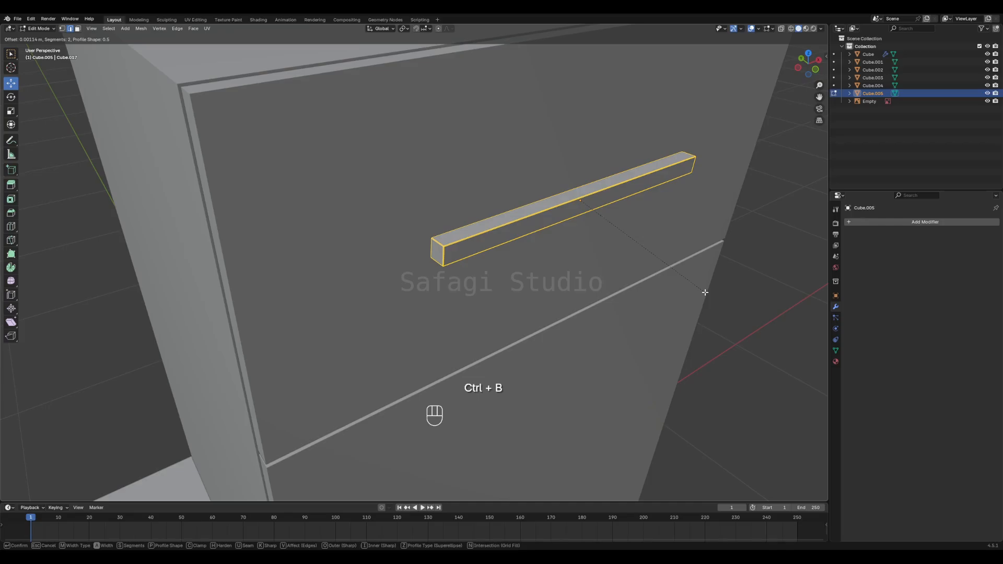
{"action": "left_click", "coordinate": [706, 292]}
{"action": "left_click", "coordinate": [773, 281]}
- Add a loop cut across the length of the handle bar
{"action": "scroll", "coordinate": [710, 273], "scroll_direction": "up", "scroll_amount": 3}
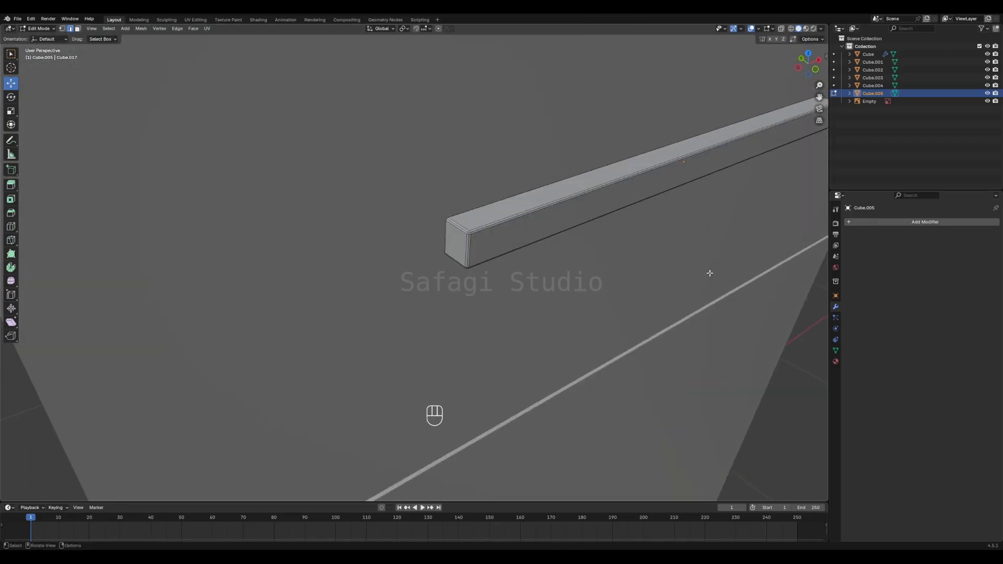
{"action": "middle_click_drag", "start_coordinate": [752, 209], "coordinate": [558, 293], "text": "shift"}
{"action": "key", "text": "ctrl+r"}
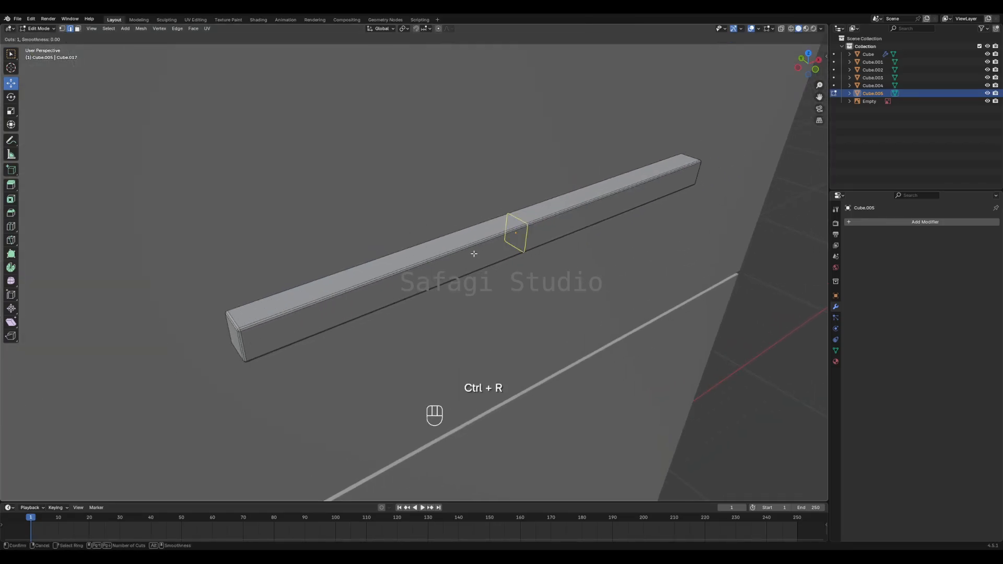
- Add four evenly spaced loop cuts across the length of the upper drawer's handle bar and leave mesh editing
{"action": "scroll", "coordinate": [474, 254], "scroll_direction": "up", "scroll_amount": 3}
{"action": "key", "text": "Return"}
{"action": "left_click", "coordinate": [474, 253]}
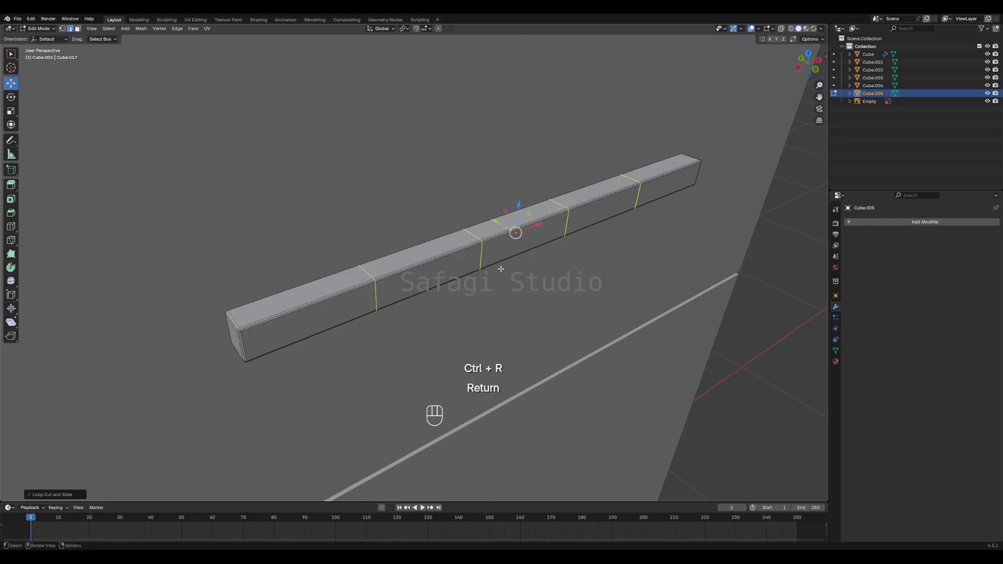
{"action": "key", "text": "Tab"}
{"action": "left_click", "coordinate": [776, 329]}
{"action": "scroll", "coordinate": [564, 289], "scroll_direction": "down", "scroll_amount": 4}
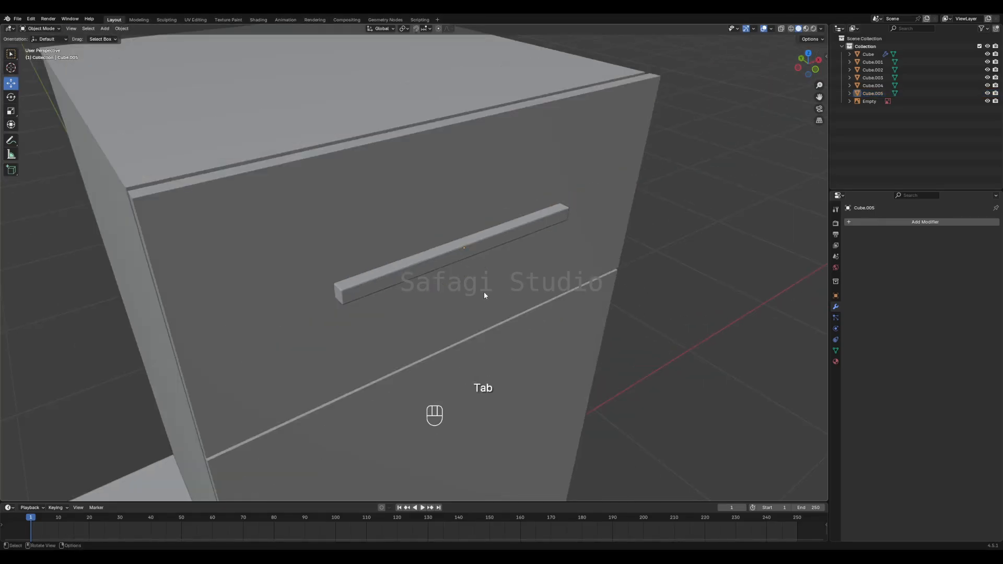
- Examine the handles and door fronts on the cabinet reference image
{"action": "middle_click_drag", "start_coordinate": [484, 291], "coordinate": [591, 246]}
{"action": "scroll", "coordinate": [494, 262], "scroll_direction": "down", "scroll_amount": 6}
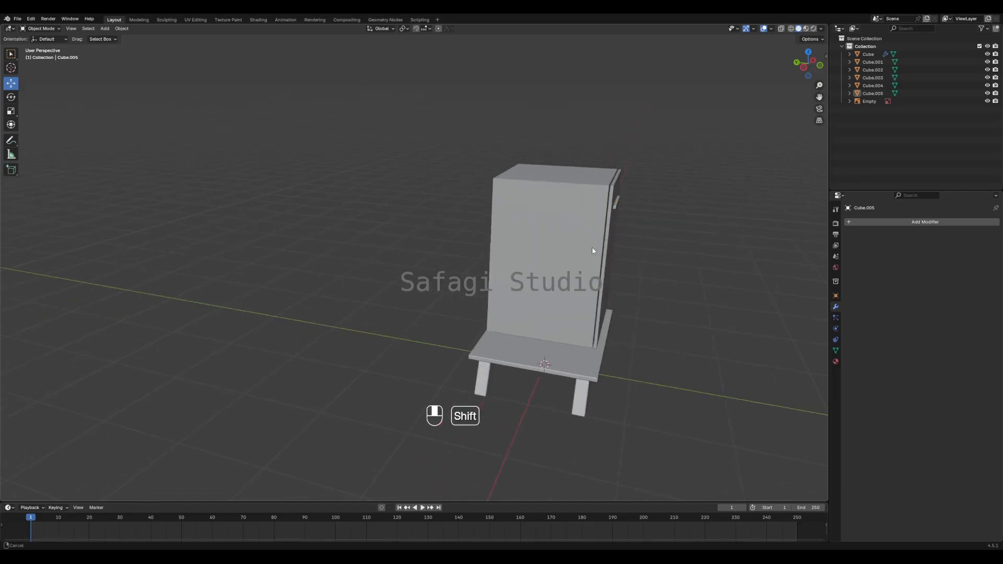
{"action": "scroll", "coordinate": [592, 247], "scroll_direction": "down", "scroll_amount": 5}
{"action": "middle_click_drag", "start_coordinate": [469, 261], "coordinate": [577, 278]}
{"action": "scroll", "coordinate": [517, 246], "scroll_direction": "up", "scroll_amount": 4}
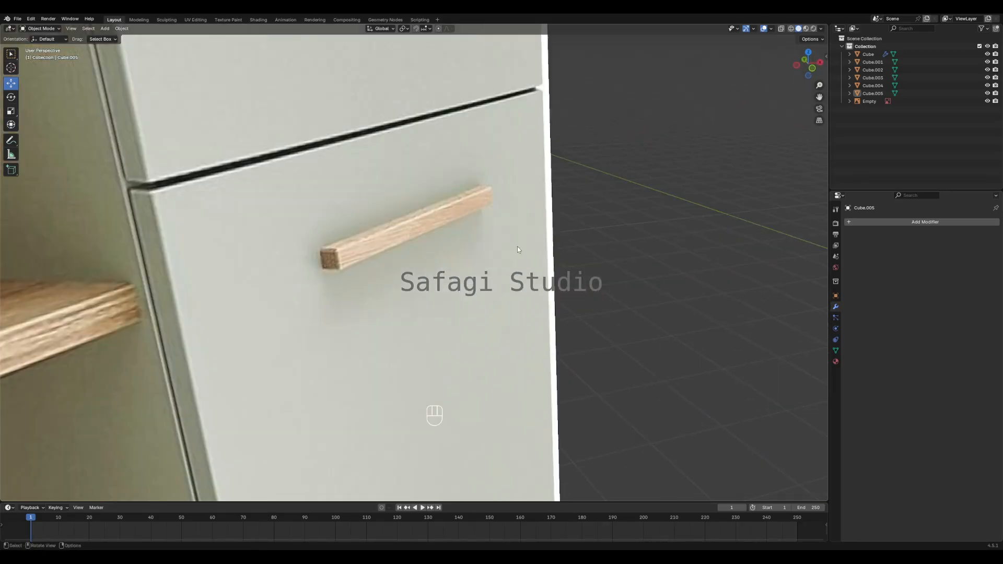
{"action": "middle_click_drag", "start_coordinate": [456, 243], "coordinate": [481, 295], "text": "shift"}
{"action": "scroll", "coordinate": [478, 214], "scroll_direction": "down", "scroll_amount": 9}
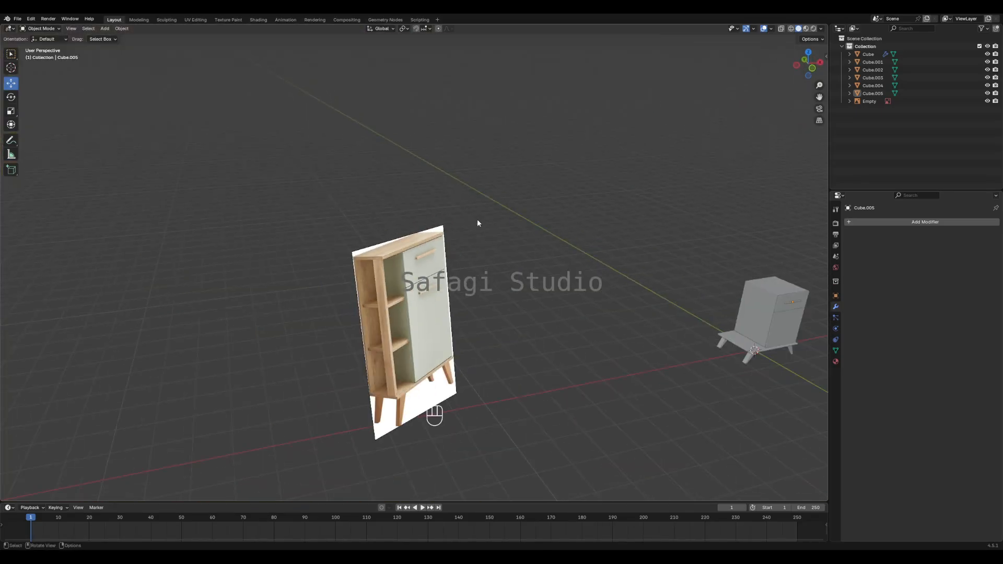
- Duplicate the drawer handle and move the copy straight down onto the upper part of the lower door
{"action": "middle_click_drag", "start_coordinate": [596, 276], "coordinate": [540, 236], "text": "shift"}
{"action": "scroll", "coordinate": [669, 290], "scroll_direction": "up", "scroll_amount": 2}
{"action": "scroll", "coordinate": [676, 295], "scroll_direction": "up", "scroll_amount": 2}
{"action": "middle_click_drag", "start_coordinate": [724, 301], "coordinate": [365, 290]}
{"action": "scroll", "coordinate": [705, 297], "scroll_direction": "down", "scroll_amount": 4}
{"action": "scroll", "coordinate": [532, 276], "scroll_direction": "up", "scroll_amount": 8}
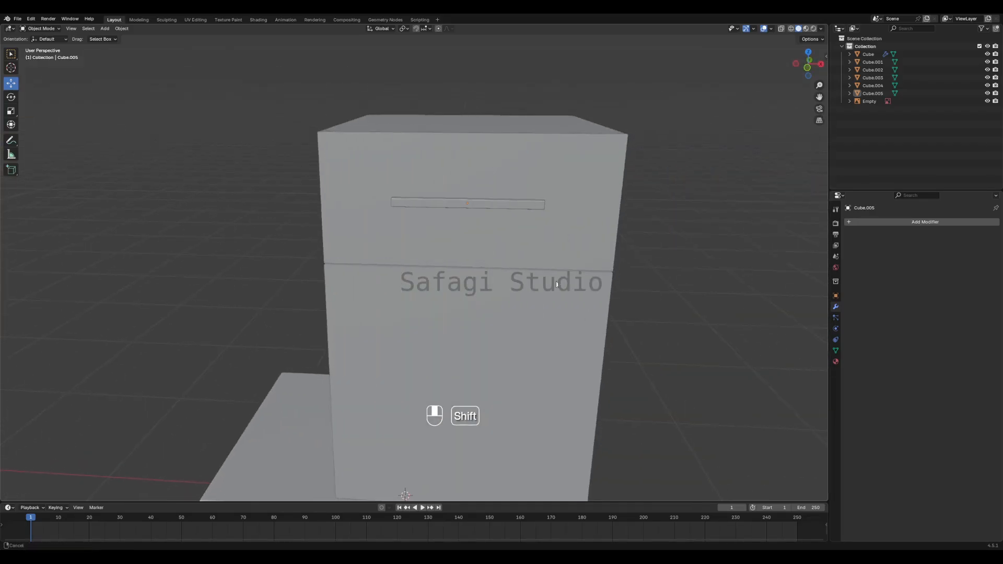
{"action": "left_click", "coordinate": [544, 208]}
{"action": "key", "text": "shift+d"}
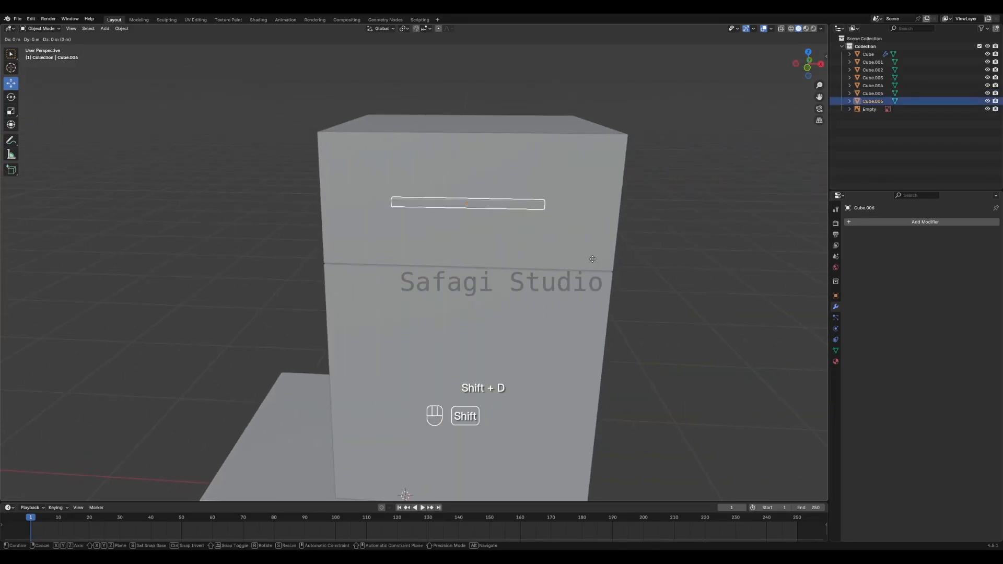
{"action": "right_click", "coordinate": [593, 262]}
{"action": "left_click_drag", "start_coordinate": [470, 181], "coordinate": [477, 286]}
{"action": "left_click", "coordinate": [627, 264]}
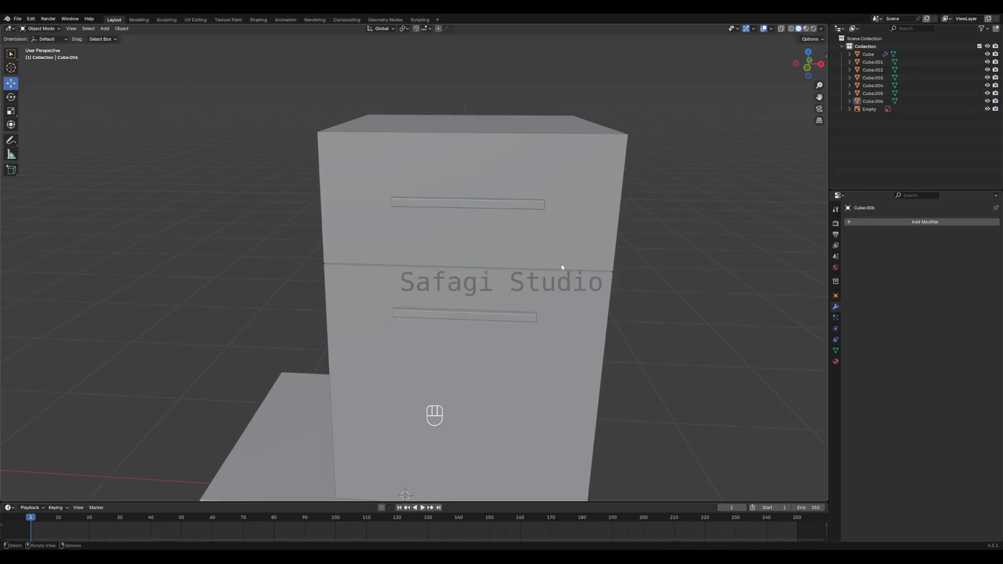
- Bevel all edges of the upper drawer front and lower door together with a narrow two-segment bevel
{"action": "middle_click_drag", "start_coordinate": [561, 263], "coordinate": [479, 254]}
{"action": "scroll", "coordinate": [546, 254], "scroll_direction": "up", "scroll_amount": 5}
{"action": "middle_click_drag", "start_coordinate": [778, 243], "coordinate": [551, 274], "text": "shift"}
{"action": "left_click", "coordinate": [468, 193]}
{"action": "left_click", "coordinate": [387, 267], "text": "shift"}
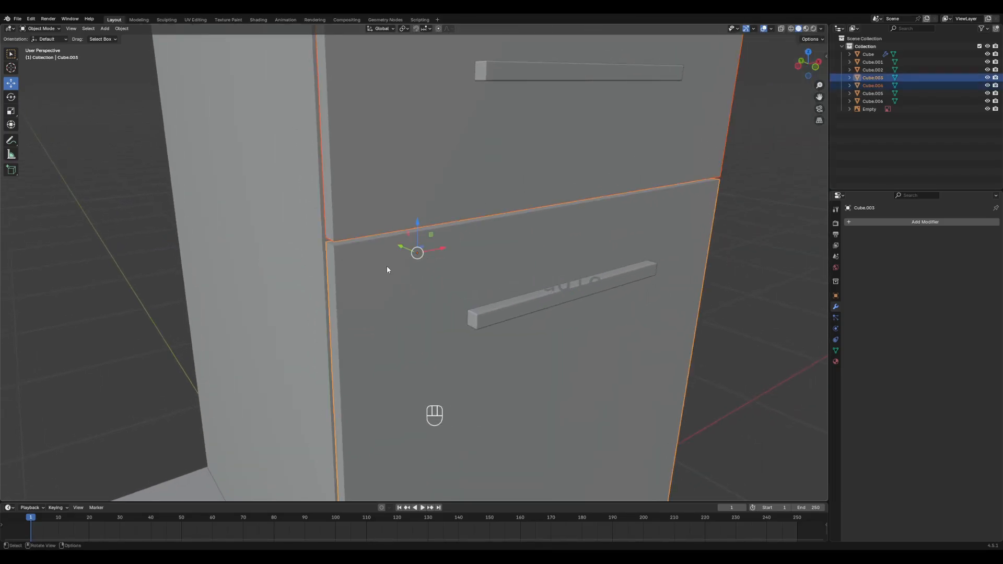
{"action": "key", "text": "Tab"}
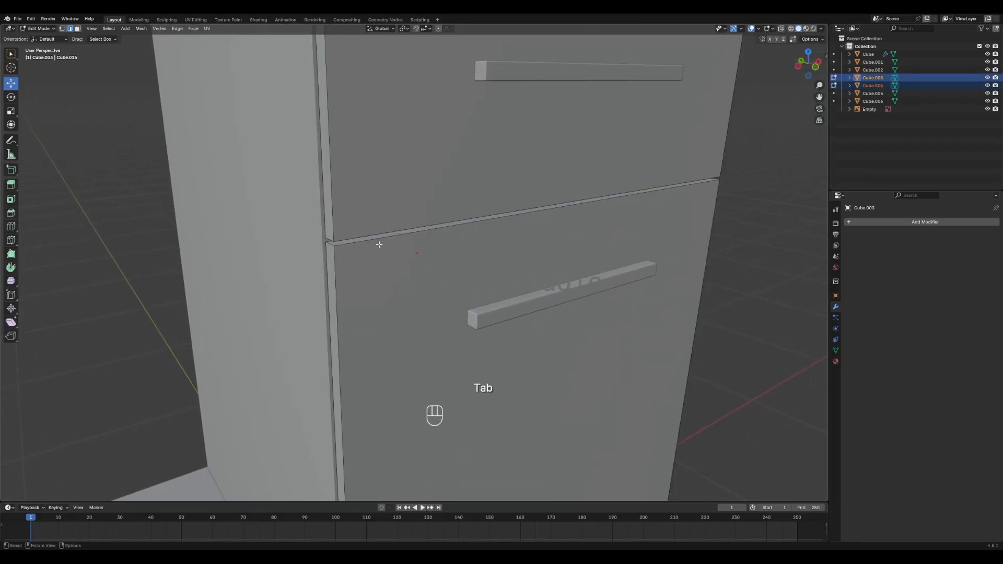
{"action": "key", "text": "a"}
{"action": "scroll", "coordinate": [379, 244], "scroll_direction": "down", "scroll_amount": 5}
{"action": "scroll", "coordinate": [438, 247], "scroll_direction": "up", "scroll_amount": 3}
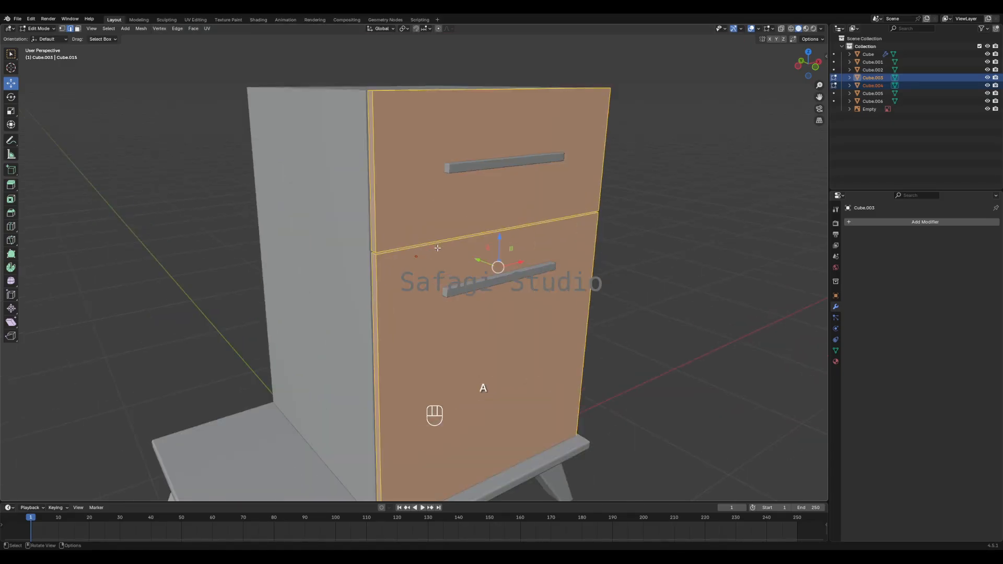
{"action": "key", "text": "ctrl+b"}
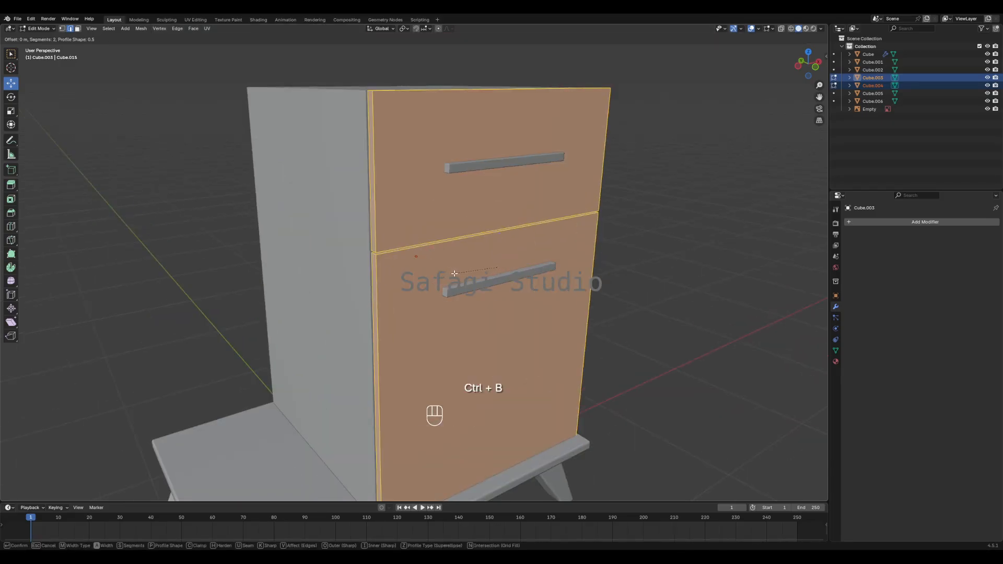
{"action": "left_click", "coordinate": [550, 256]}
{"action": "left_click", "coordinate": [644, 250]}
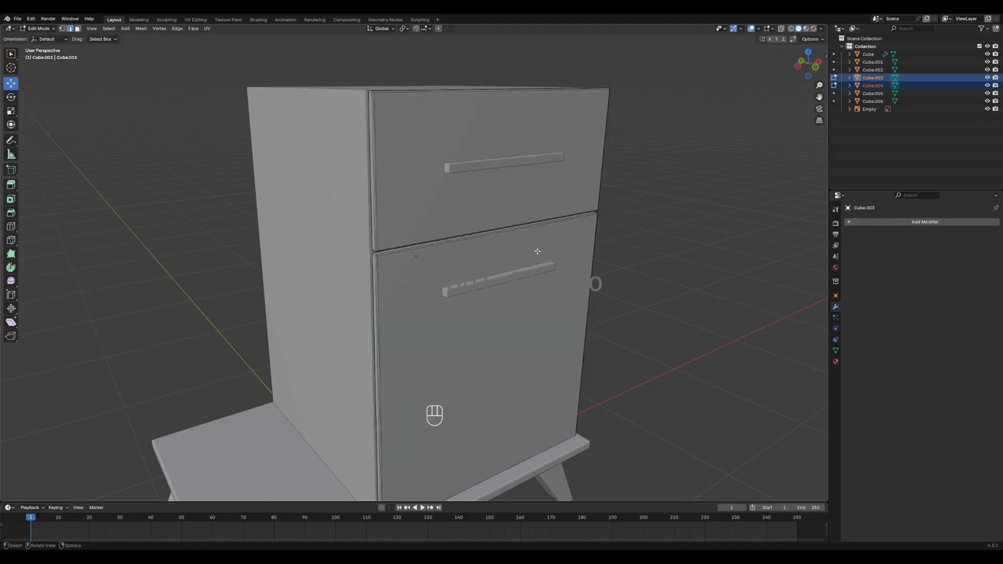
- Add three evenly spaced vertical loop cuts to the upper drawer front
{"action": "middle_click_drag", "start_coordinate": [565, 230], "coordinate": [553, 236]}
{"action": "middle_click_drag", "start_coordinate": [463, 284], "coordinate": [491, 254], "text": "shift"}
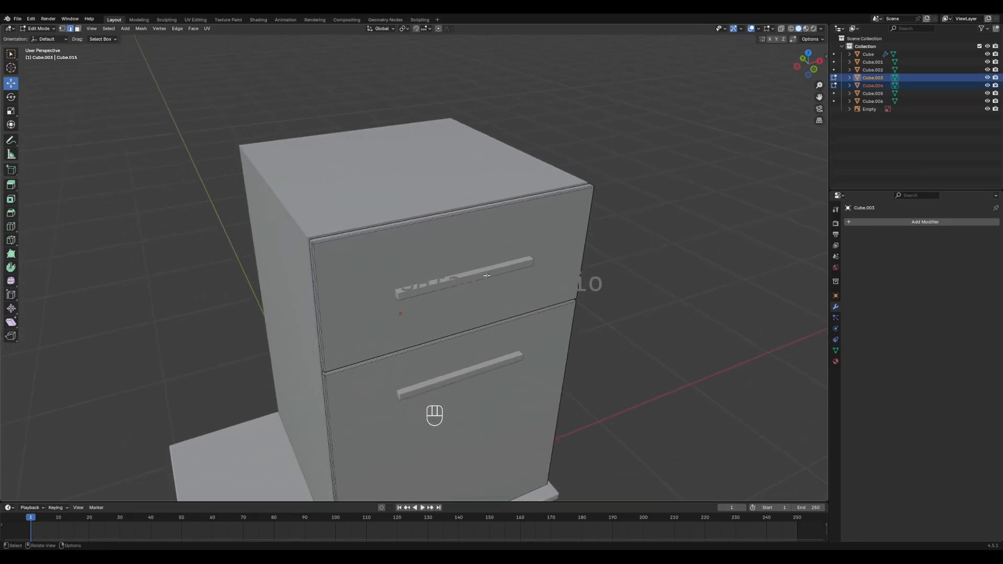
{"action": "key", "text": "ctrl+r"}
{"action": "scroll", "coordinate": [448, 219], "scroll_direction": "up", "scroll_amount": 1}
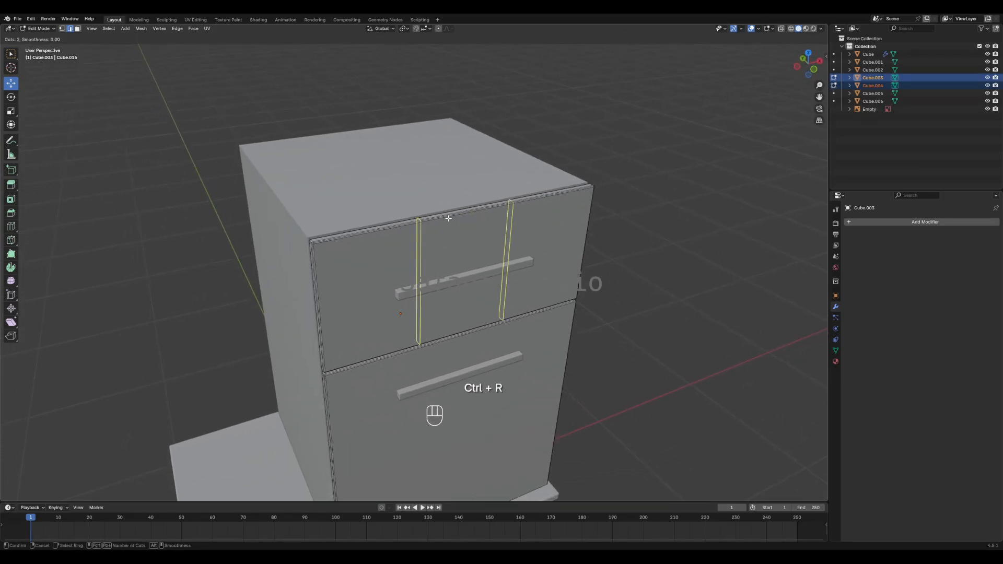
{"action": "scroll", "coordinate": [448, 218], "scroll_direction": "up", "scroll_amount": 1}
{"action": "left_click", "coordinate": [448, 218]}
{"action": "key", "text": "Return"}
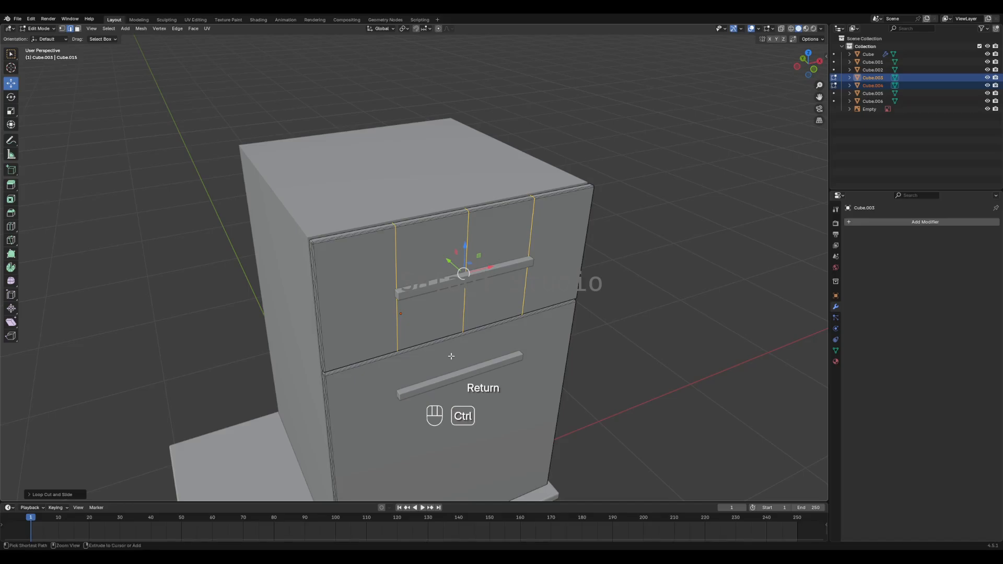
- Add three evenly spaced vertical loop cuts to the lower door and leave mesh editing
{"action": "key", "text": "ctrl+r"}
{"action": "scroll", "coordinate": [451, 356], "scroll_direction": "up", "scroll_amount": 1}
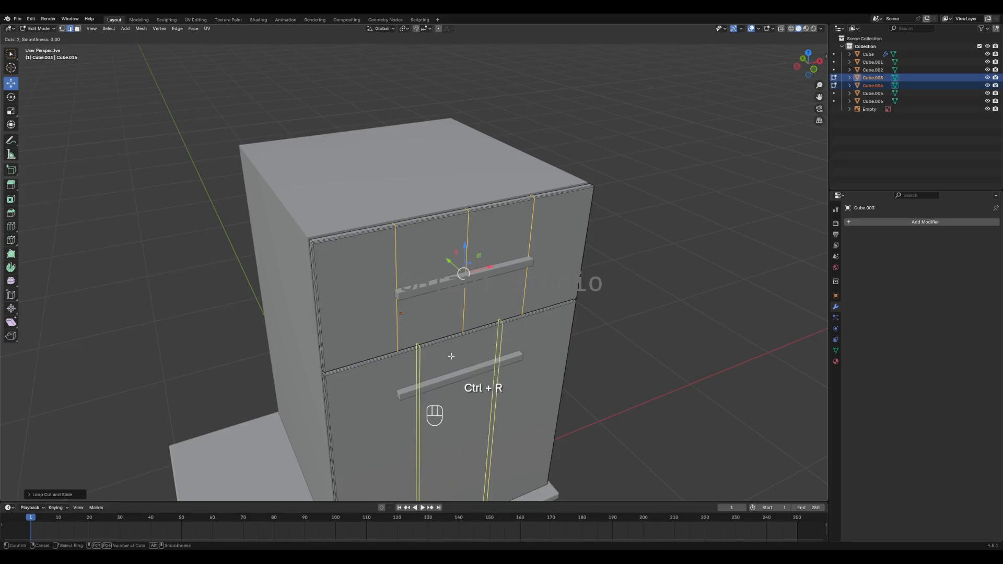
{"action": "left_click", "coordinate": [451, 356]}
{"action": "key", "text": "Return"}
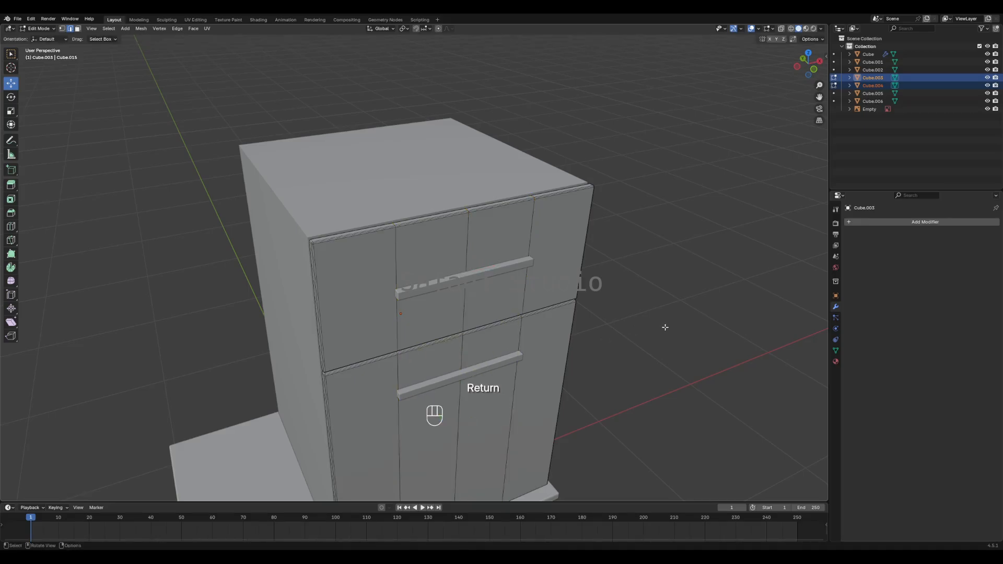
{"action": "middle_click_drag", "start_coordinate": [665, 326], "coordinate": [605, 328]}
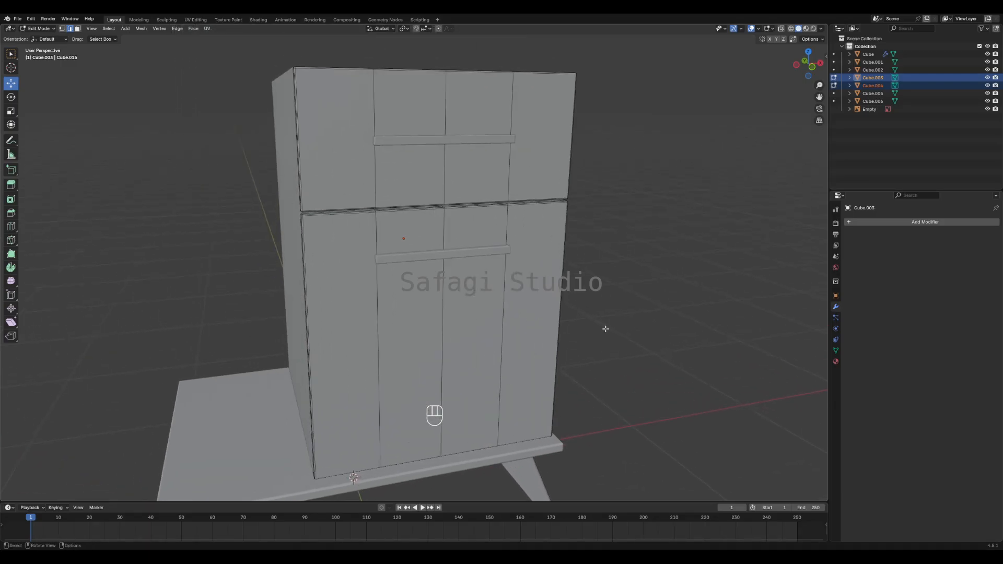
{"action": "key", "text": "Tab"}
{"action": "left_click", "coordinate": [641, 300]}
- Isolate the cabinet body in local view and open its mesh for editing
{"action": "scroll", "coordinate": [547, 292], "scroll_direction": "down", "scroll_amount": 4}
{"action": "middle_click_drag", "start_coordinate": [547, 292], "coordinate": [605, 271]}
{"action": "scroll", "coordinate": [606, 270], "scroll_direction": "up", "scroll_amount": 3}
{"action": "middle_click_drag", "start_coordinate": [655, 251], "coordinate": [533, 298], "text": "shift"}
{"action": "scroll", "coordinate": [549, 267], "scroll_direction": "up", "scroll_amount": 6}
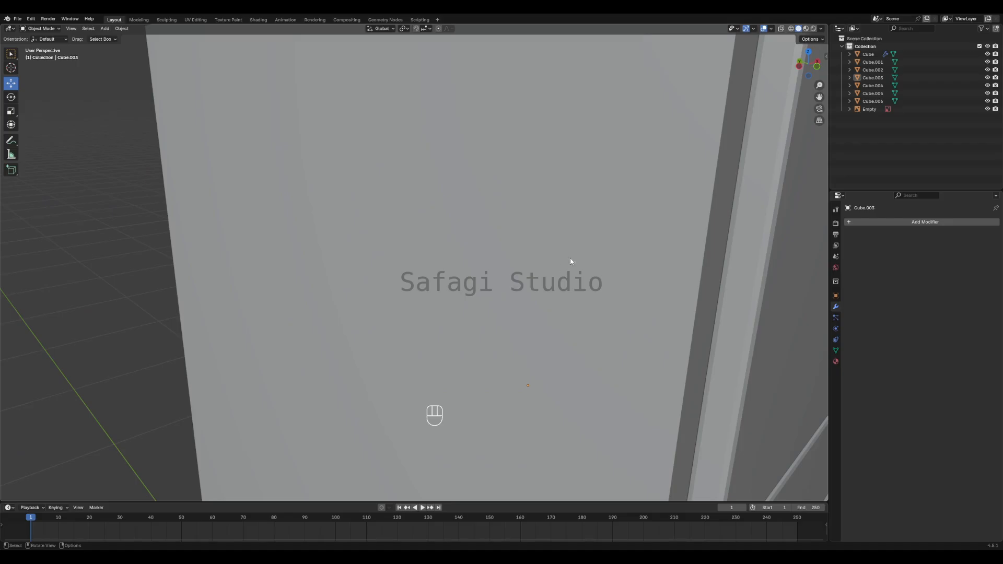
{"action": "scroll", "coordinate": [567, 261], "scroll_direction": "down", "scroll_amount": 5}
{"action": "left_click", "coordinate": [445, 258]}
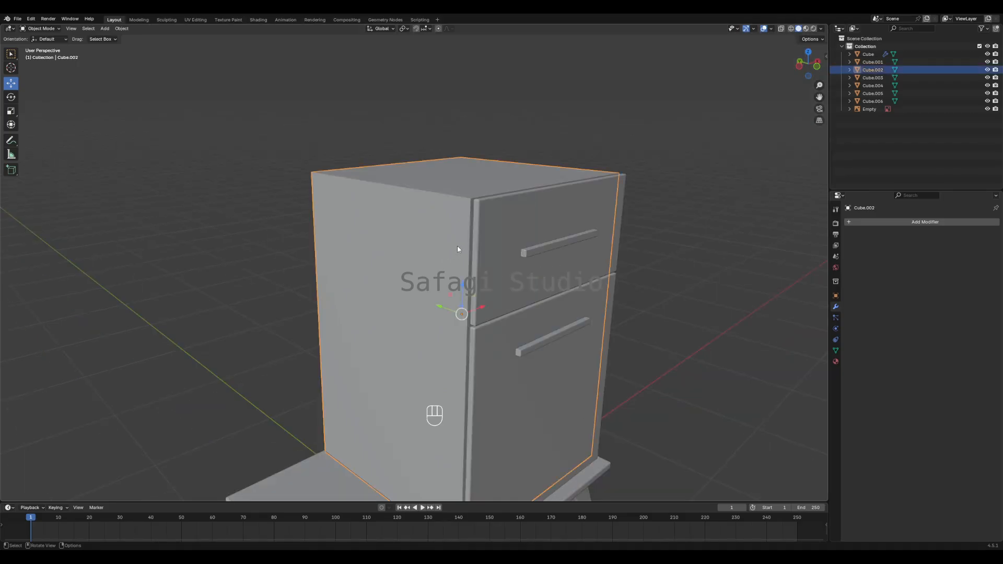
{"action": "key", "text": "KP_Divide"}
{"action": "middle_click_drag", "start_coordinate": [528, 175], "coordinate": [511, 232]}
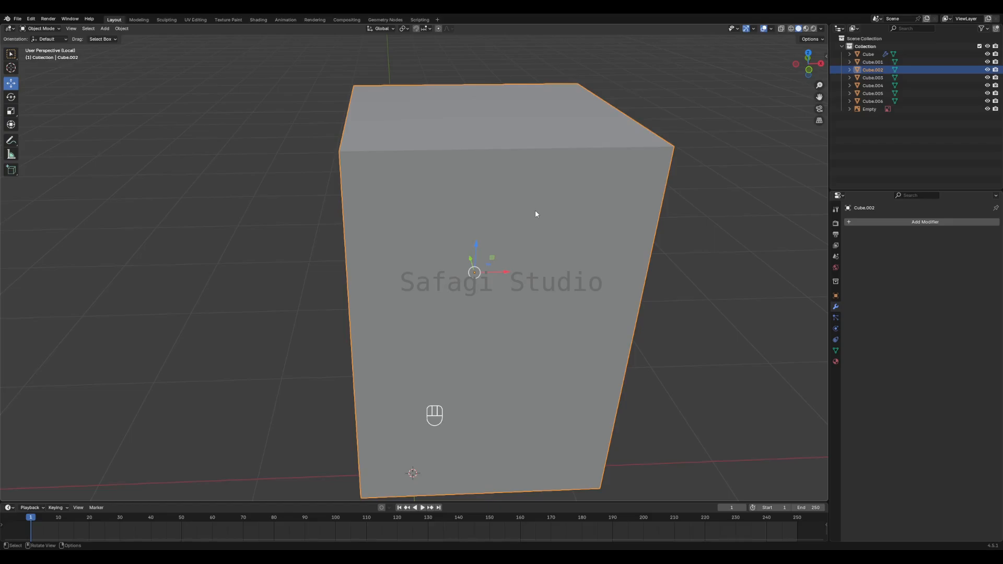
{"action": "key", "text": "Tab"}
{"action": "middle_click_drag", "start_coordinate": [535, 210], "coordinate": [572, 195], "text": "shift"}
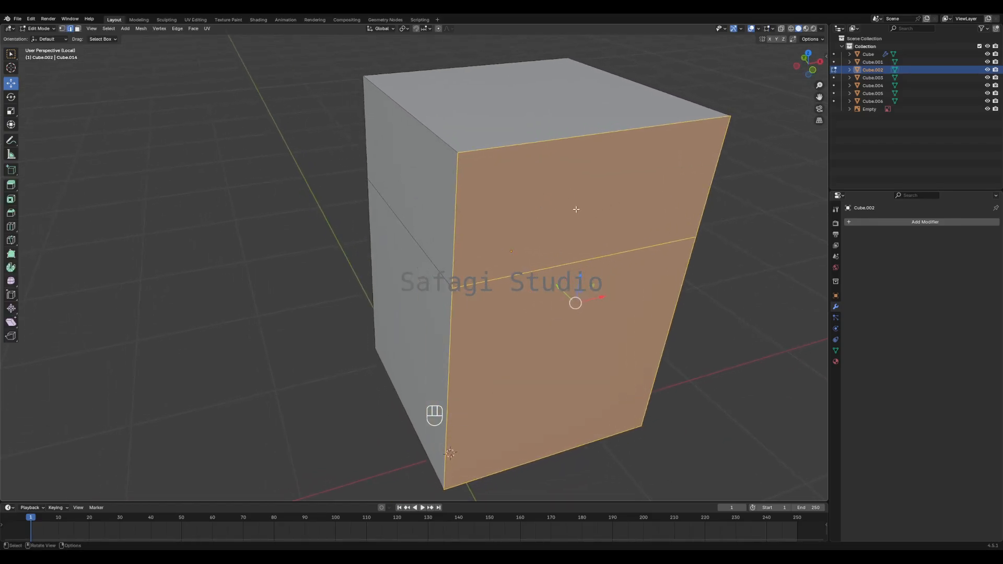
- Inset the cabinet body's upper and lower front faces separately, each by about 0.03 m
{"action": "key", "text": "3"}
{"action": "left_click", "coordinate": [600, 256]}
{"action": "middle_click_drag", "start_coordinate": [682, 257], "coordinate": [693, 250]}
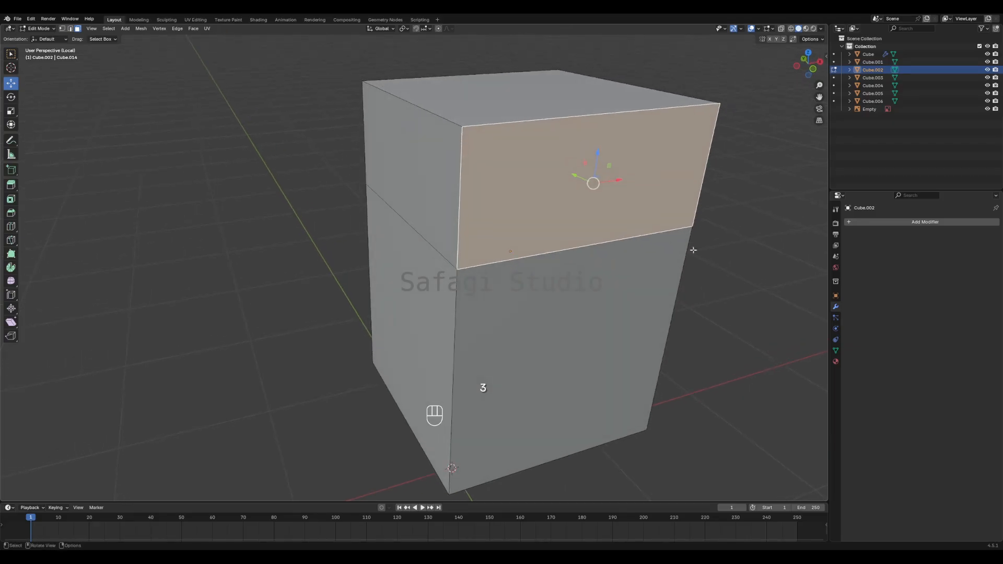
{"action": "key", "text": "i"}
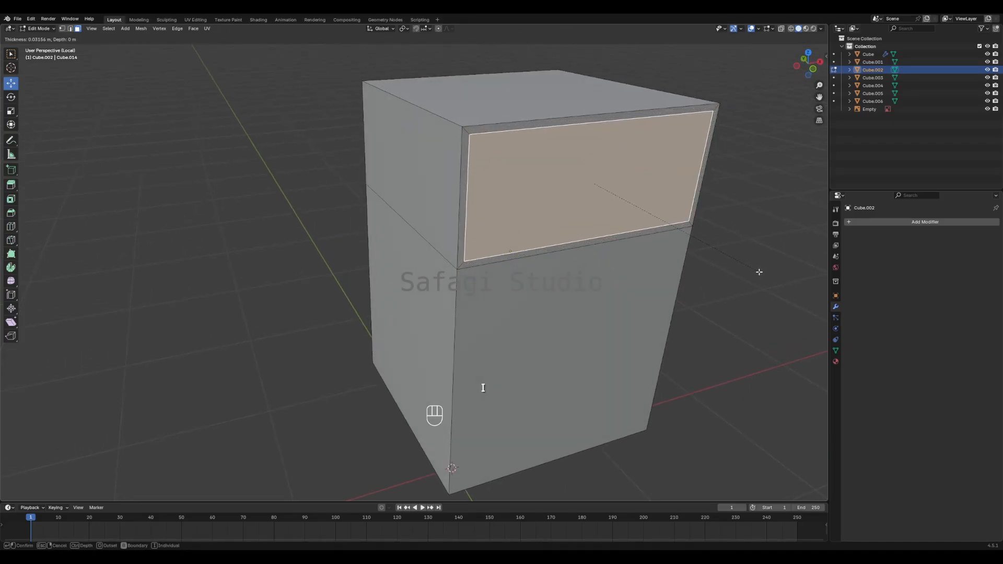
{"action": "left_click", "coordinate": [759, 271]}
{"action": "left_click", "coordinate": [608, 329]}
{"action": "key", "text": "i"}
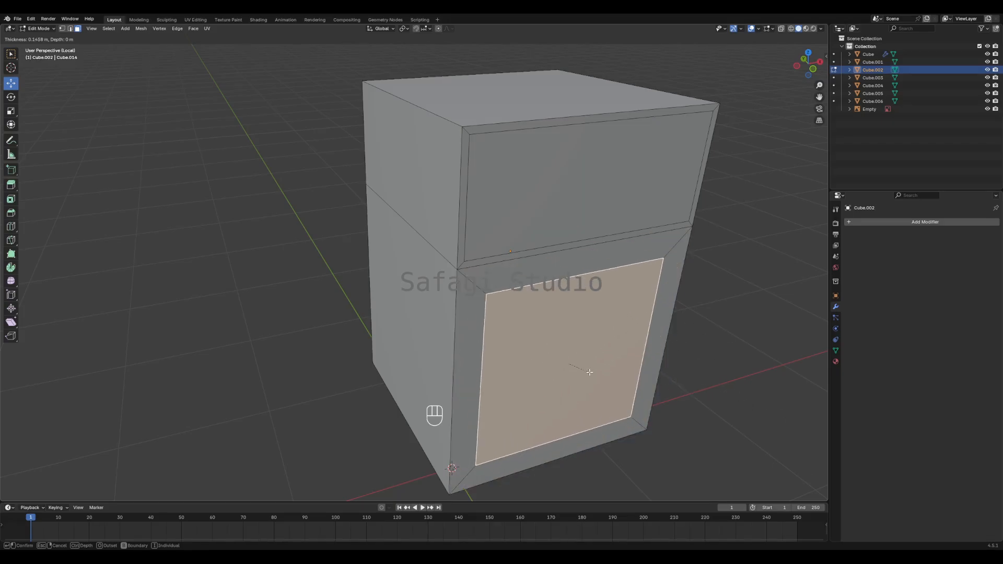
{"action": "left_click", "coordinate": [612, 371]}
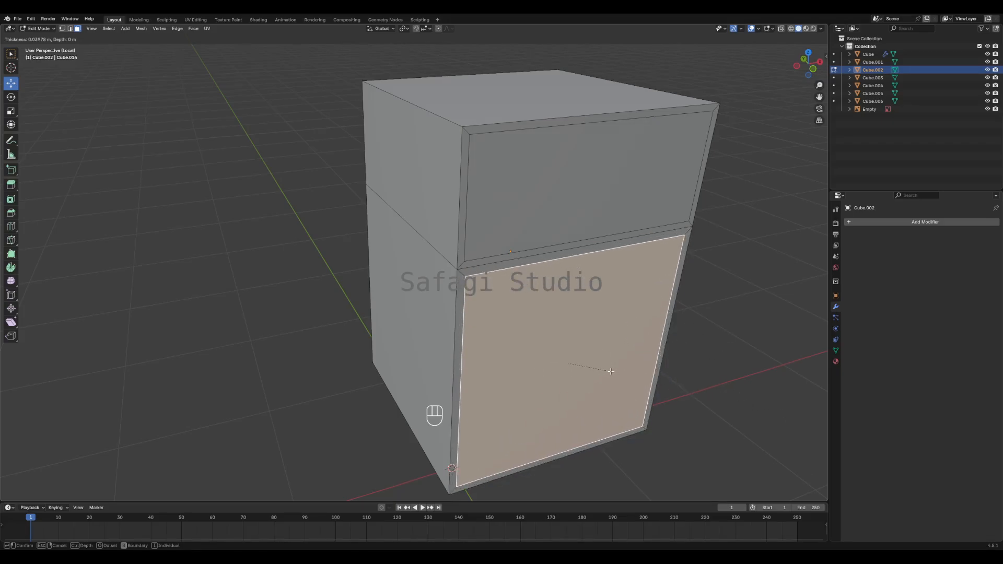
- Extrude both inset front faces deep into the cabinet body along the Y axis to hollow out two compartments
{"action": "left_click", "coordinate": [586, 163], "text": "shift"}
{"action": "key", "text": "e"}
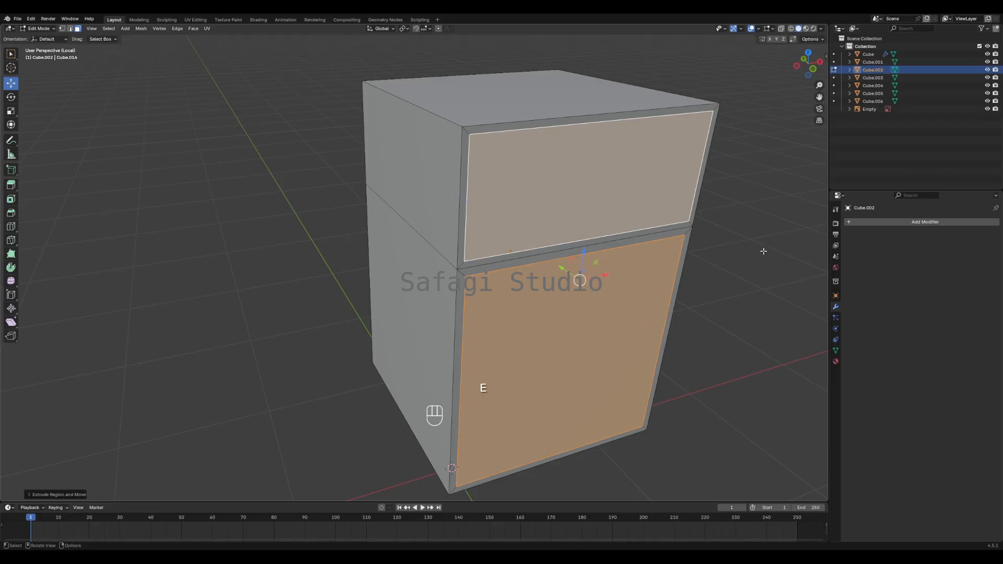
{"action": "left_click_drag", "start_coordinate": [562, 269], "coordinate": [469, 211]}
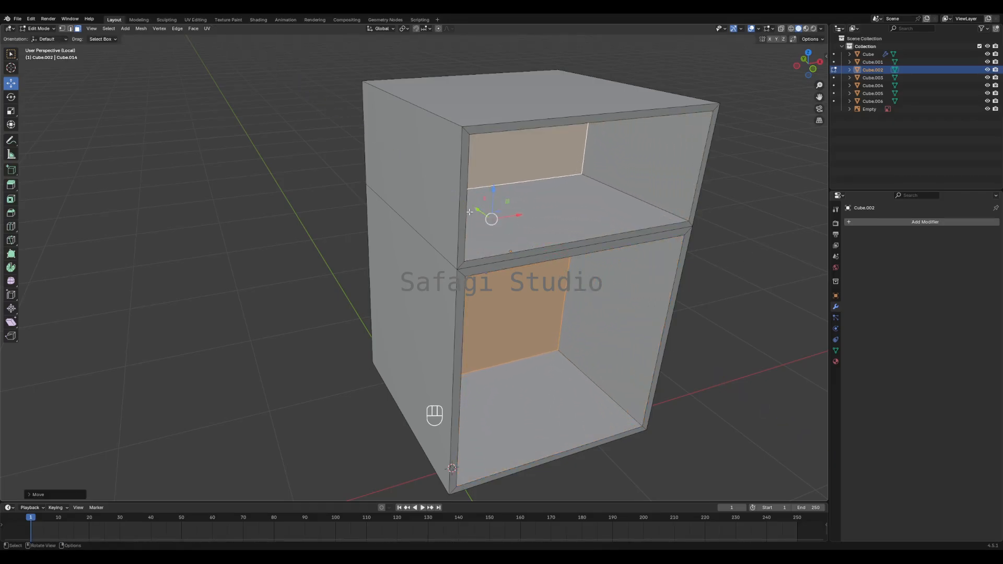
{"action": "left_click", "coordinate": [767, 249]}
- Check the hollowed body against the drawer fronts in the full scene and return to editing it in local view
{"action": "scroll", "coordinate": [715, 248], "scroll_direction": "down", "scroll_amount": 2}
{"action": "middle_click_drag", "start_coordinate": [706, 250], "coordinate": [693, 236]}
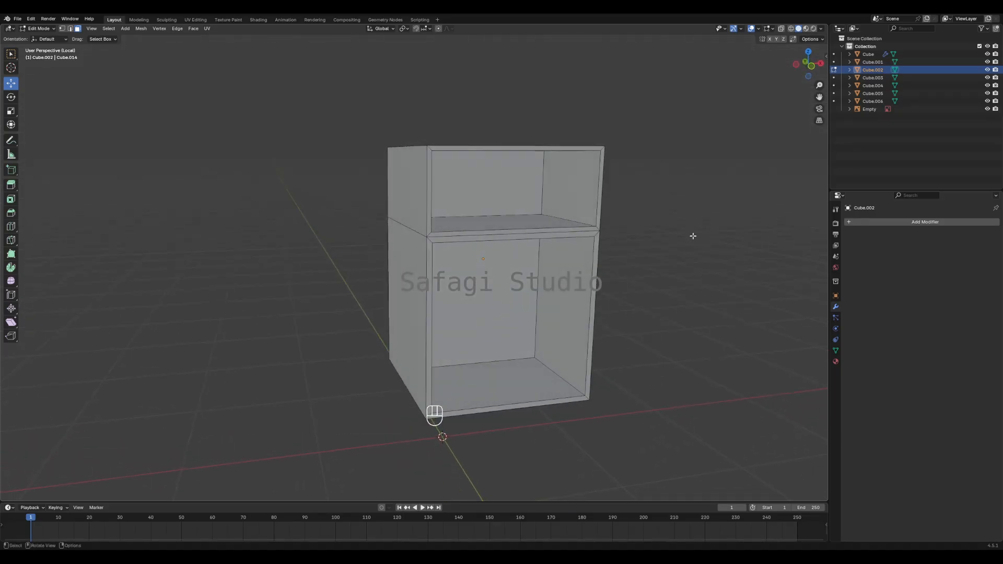
{"action": "key", "text": "slash"}
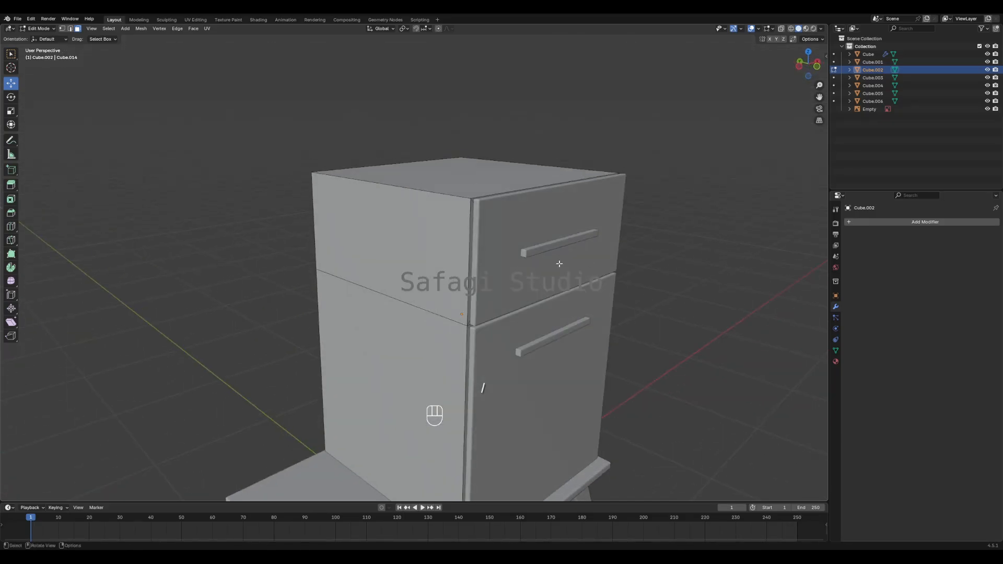
{"action": "key", "text": "Tab"}
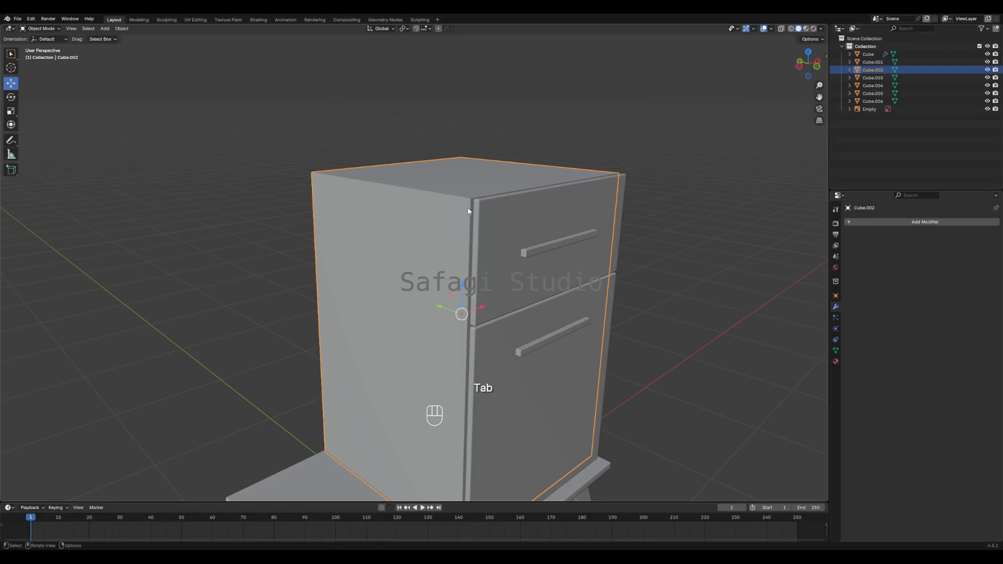
{"action": "middle_click_drag", "start_coordinate": [468, 211], "coordinate": [448, 221]}
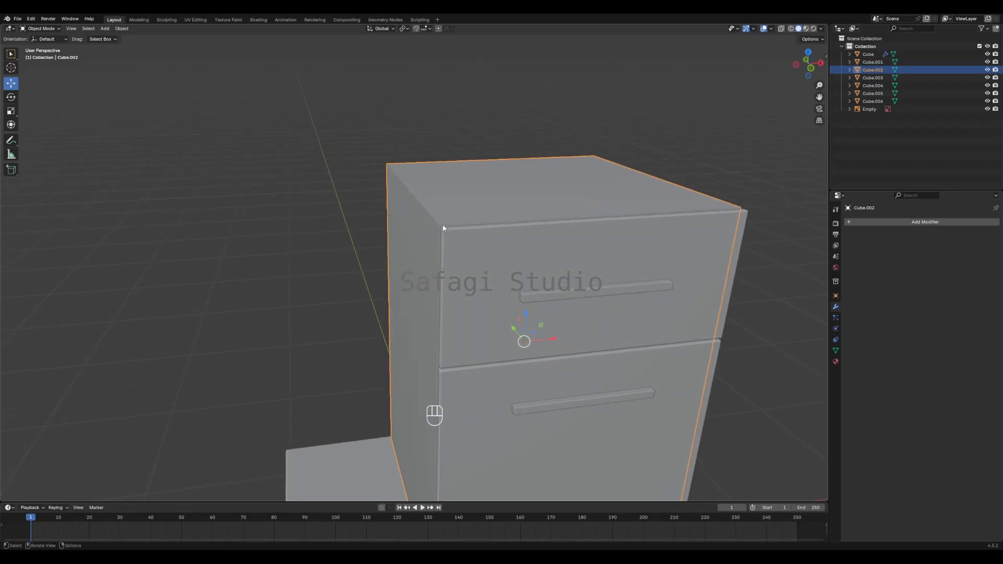
{"action": "key", "text": "Tab"}
{"action": "key", "text": "slash"}
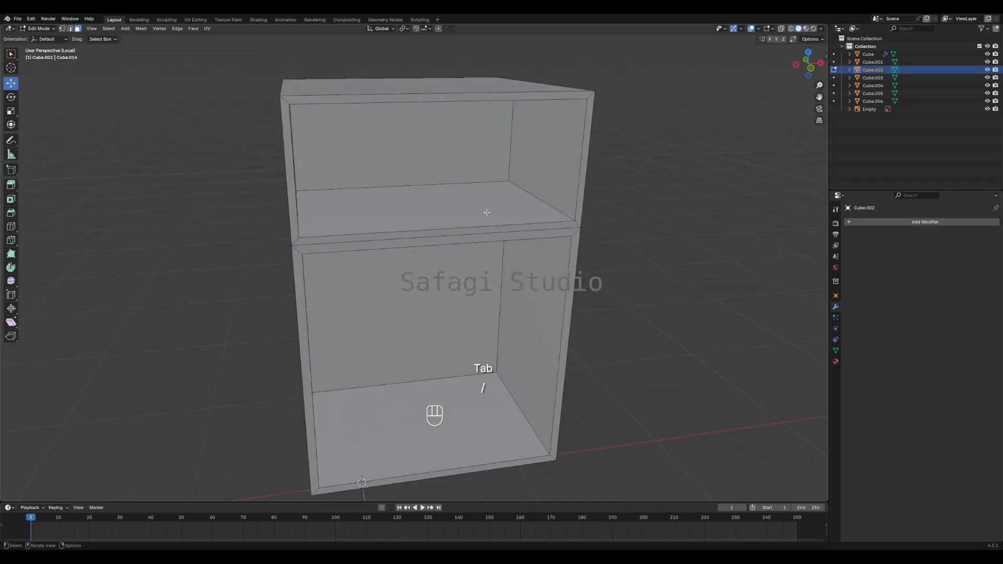
{"action": "middle_click_drag", "start_coordinate": [371, 131], "coordinate": [418, 151], "text": "shift"}
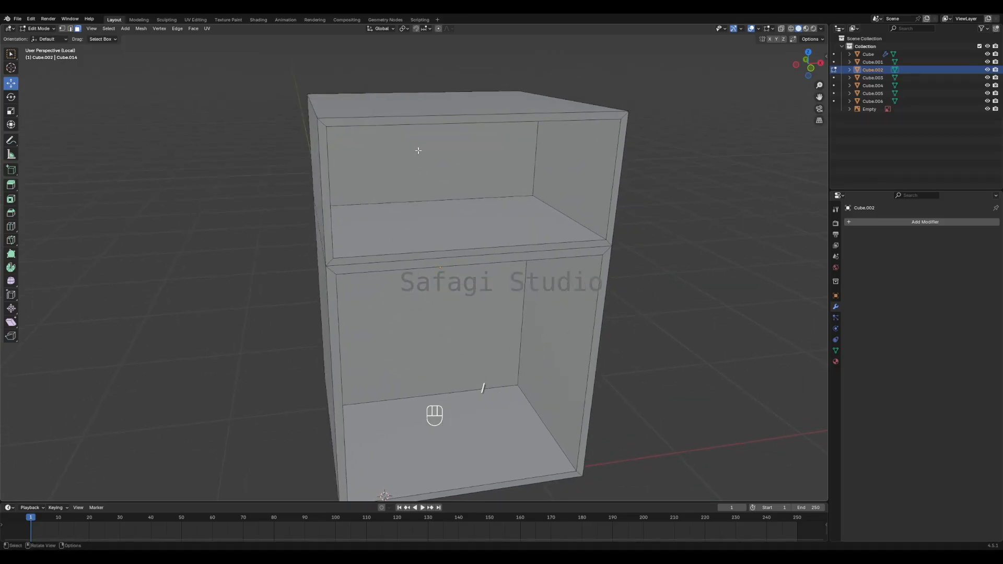
- Bevel the cabinet body's outer front edge loop slightly with two segments and leave mesh editing
{"action": "left_click", "coordinate": [412, 114], "text": "alt"}
{"action": "left_click", "coordinate": [330, 301], "text": "alt+shift"}
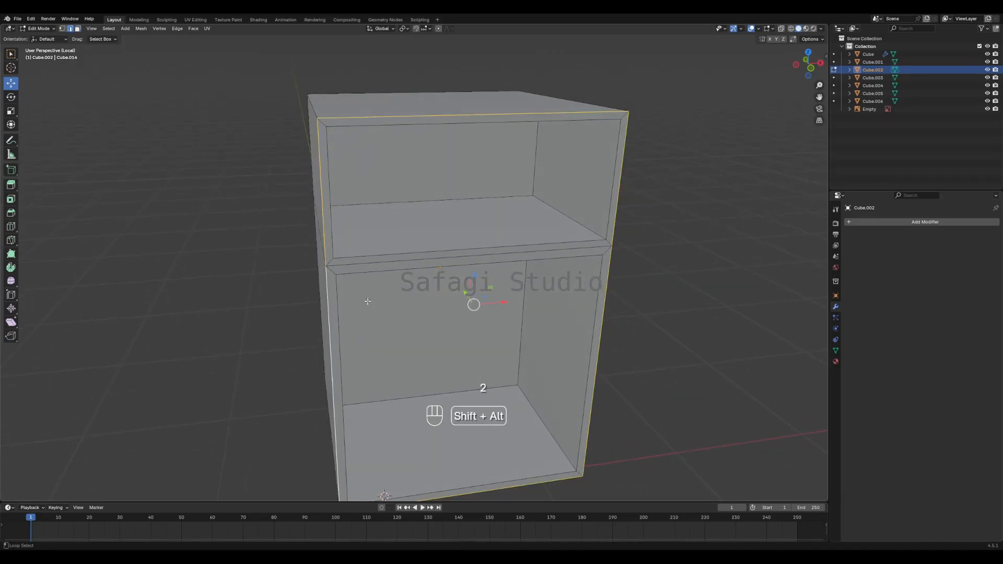
{"action": "key", "text": "ctrl+b"}
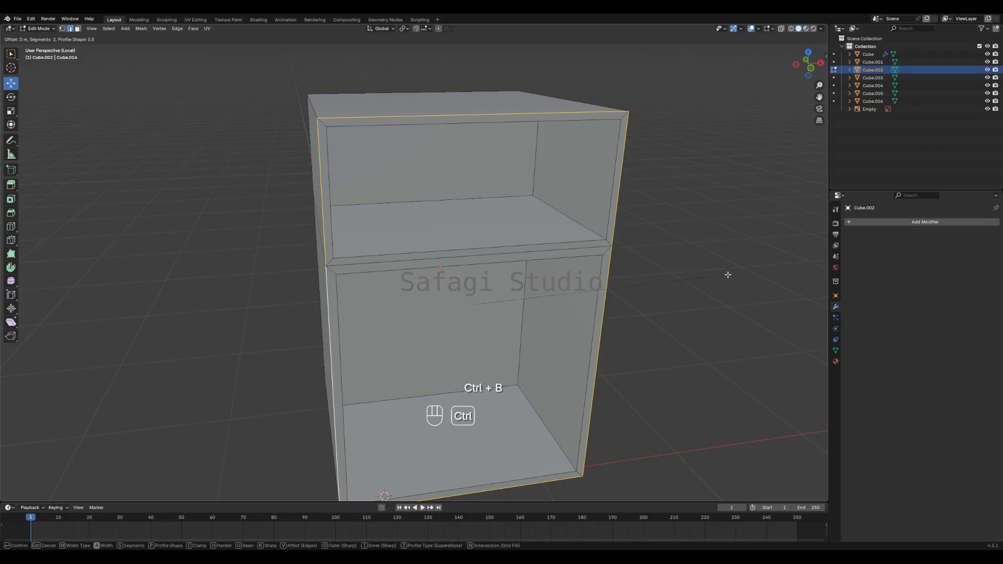
{"action": "left_click", "coordinate": [730, 278]}
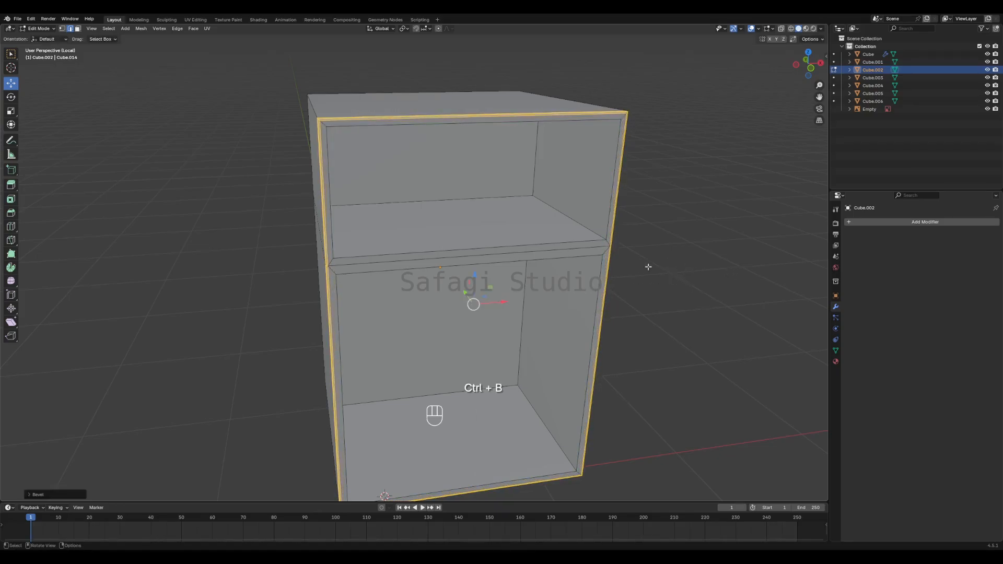
{"action": "middle_click_drag", "start_coordinate": [649, 266], "coordinate": [631, 240]}
{"action": "scroll", "coordinate": [618, 229], "scroll_direction": "up", "scroll_amount": 5}
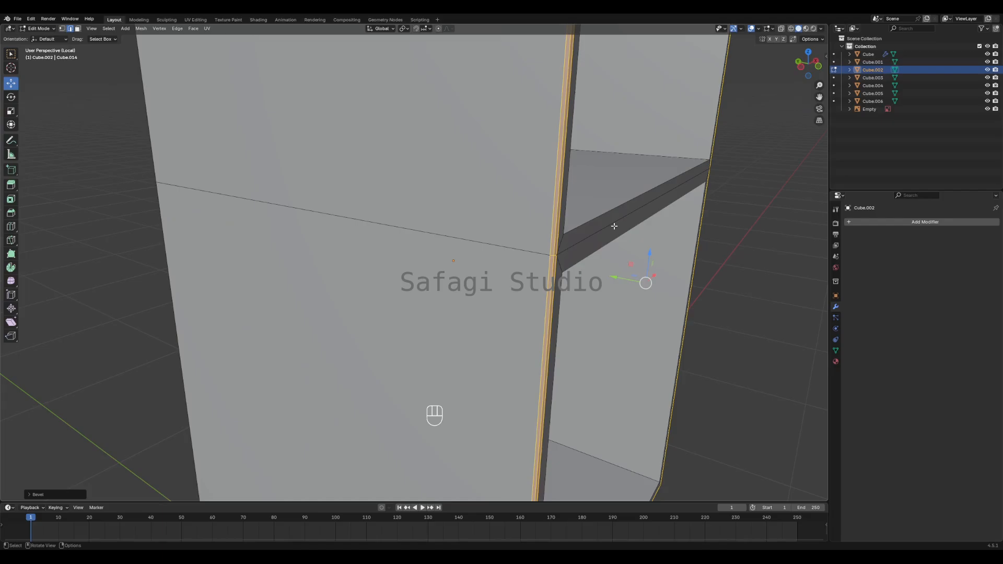
{"action": "key", "text": "Tab"}
- Inspect the bevelled cabinet body from several sides, and leave local view to study the reference's top board and side shelves
{"action": "scroll", "coordinate": [783, 208], "scroll_direction": "down", "scroll_amount": 5}
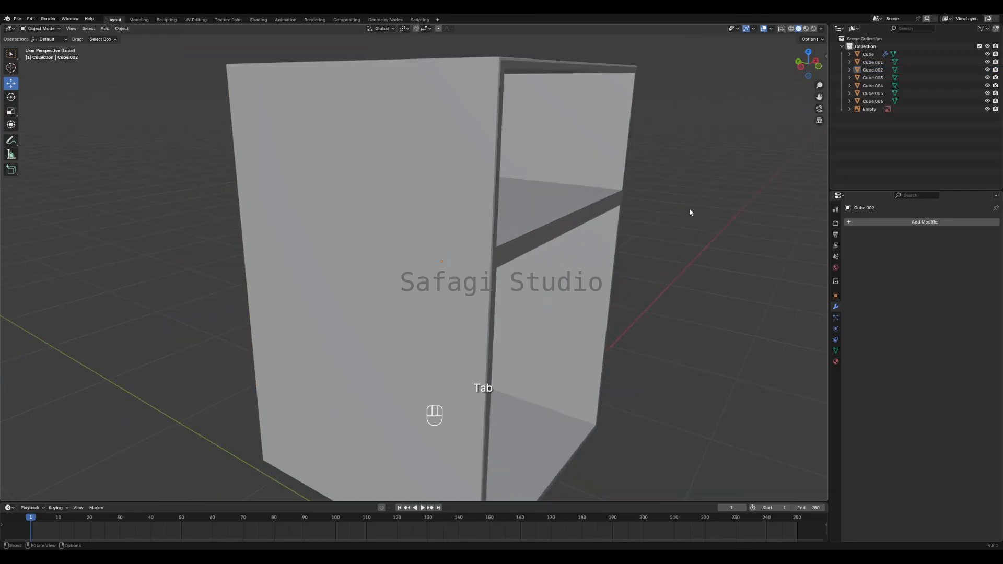
{"action": "middle_click_drag", "start_coordinate": [690, 213], "coordinate": [625, 229]}
{"action": "scroll", "coordinate": [444, 146], "scroll_direction": "down", "scroll_amount": 5}
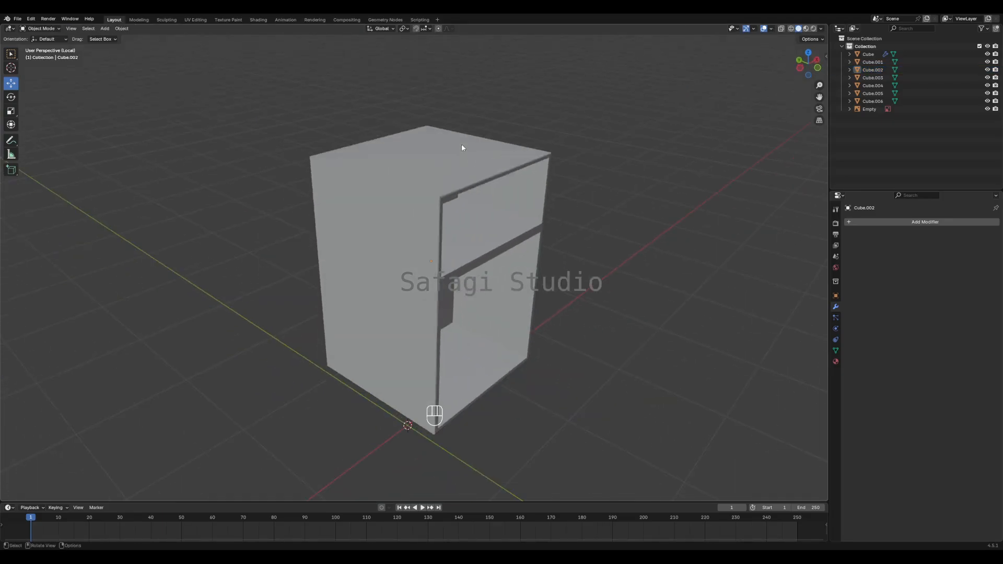
{"action": "middle_click_drag", "start_coordinate": [462, 146], "coordinate": [367, 190]}
{"action": "middle_click_drag", "start_coordinate": [588, 159], "coordinate": [521, 185]}
{"action": "scroll", "coordinate": [499, 177], "scroll_direction": "up", "scroll_amount": 4}
{"action": "scroll", "coordinate": [334, 111], "scroll_direction": "down", "scroll_amount": 3}
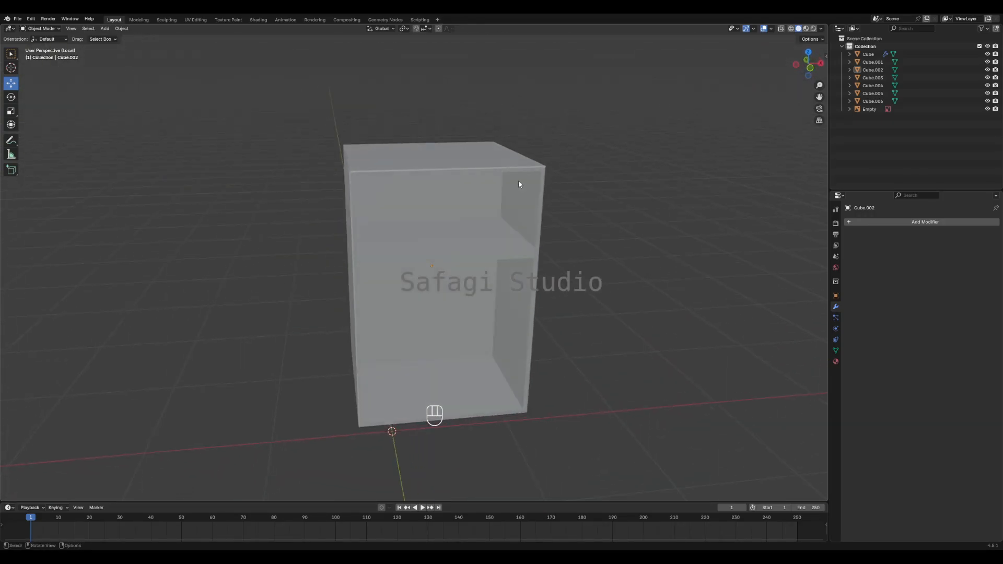
{"action": "key", "text": "slash"}
{"action": "scroll", "coordinate": [594, 189], "scroll_direction": "down", "scroll_amount": 6}
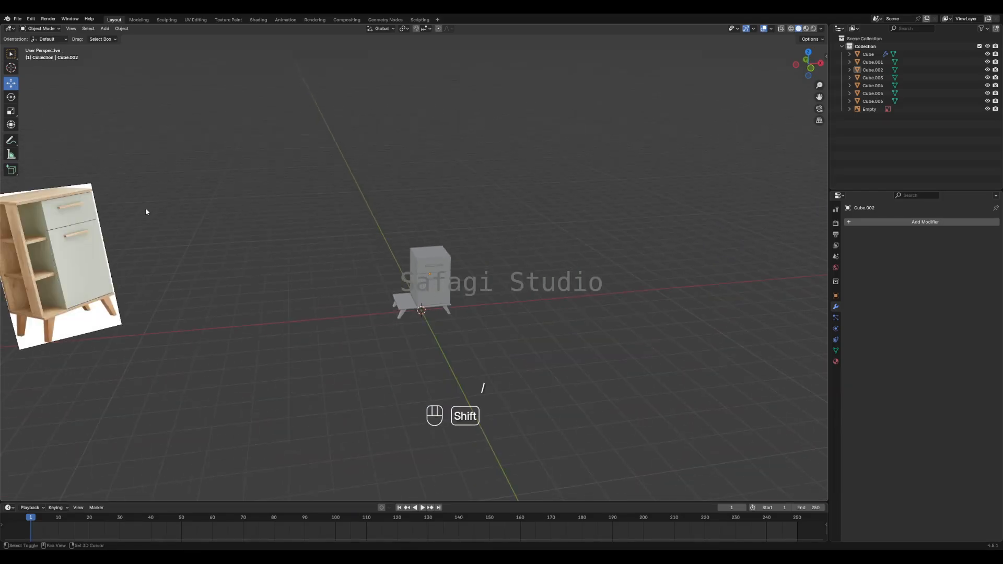
{"action": "middle_click_drag", "start_coordinate": [146, 211], "coordinate": [382, 212], "text": "shift"}
{"action": "scroll", "coordinate": [272, 173], "scroll_direction": "up", "scroll_amount": 4}
{"action": "scroll", "coordinate": [154, 124], "scroll_direction": "down", "scroll_amount": 1}
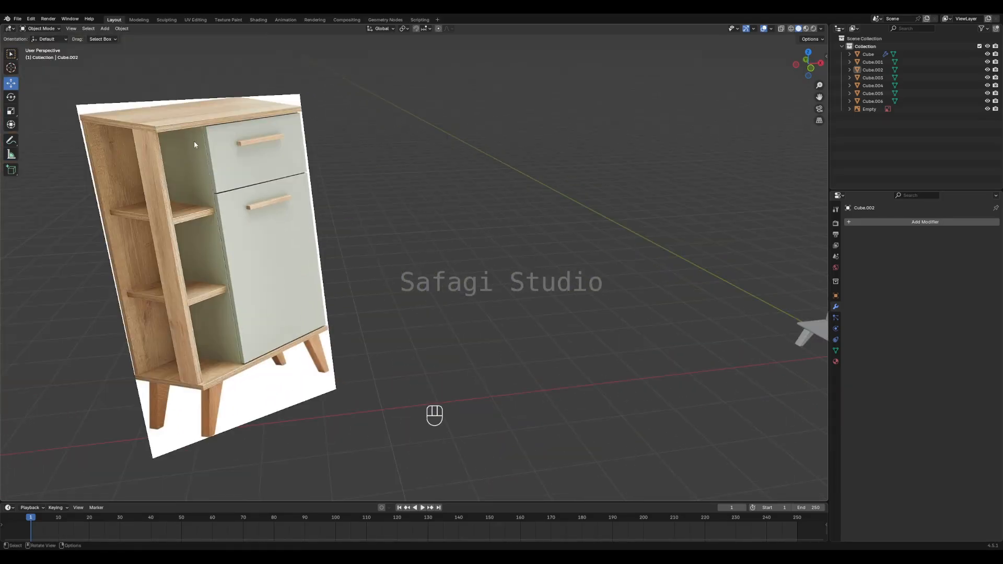
- Duplicate the base board and raise the copy along Z onto the cabinet body as the top board
{"action": "scroll", "coordinate": [562, 223], "scroll_direction": "down", "scroll_amount": 4}
{"action": "middle_click_drag", "start_coordinate": [562, 223], "coordinate": [569, 268], "text": "shift"}
{"action": "scroll", "coordinate": [478, 238], "scroll_direction": "up", "scroll_amount": 6}
{"action": "left_click", "coordinate": [385, 215]}
{"action": "scroll", "coordinate": [517, 233], "scroll_direction": "down", "scroll_amount": 4}
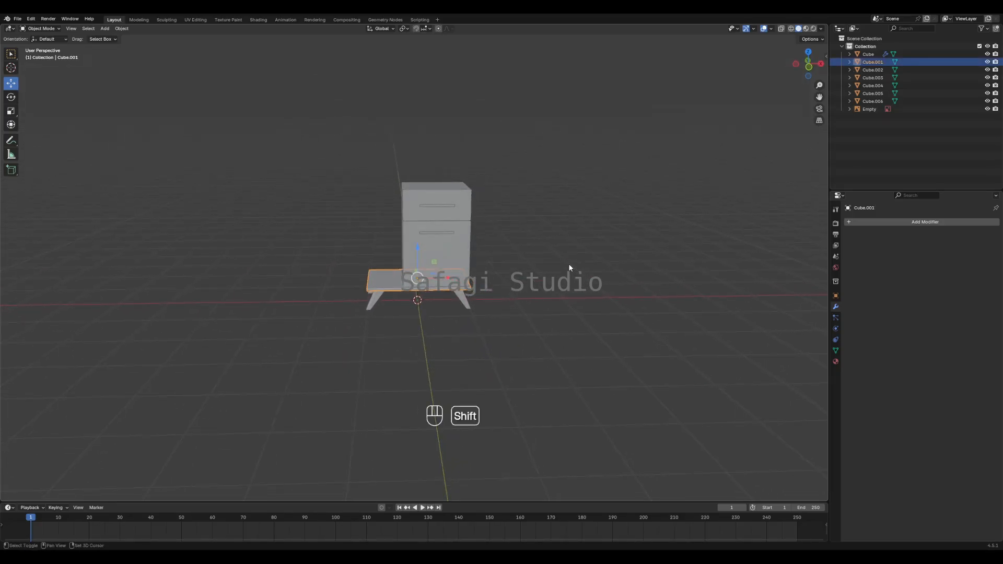
{"action": "key", "text": "shift+d"}
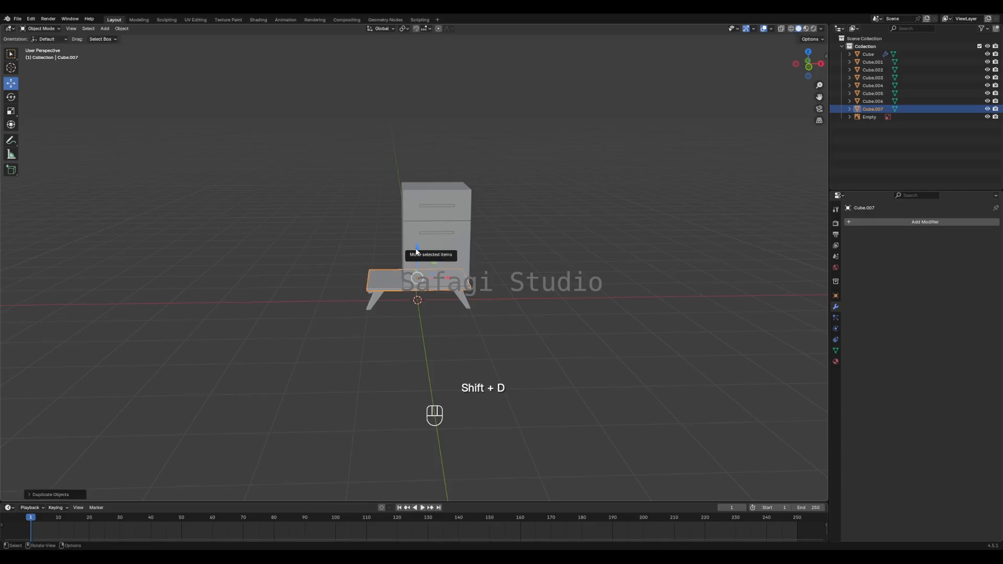
{"action": "key", "text": "KP_1"}
{"action": "middle_click_drag", "start_coordinate": [496, 194], "coordinate": [525, 281], "text": "shift"}
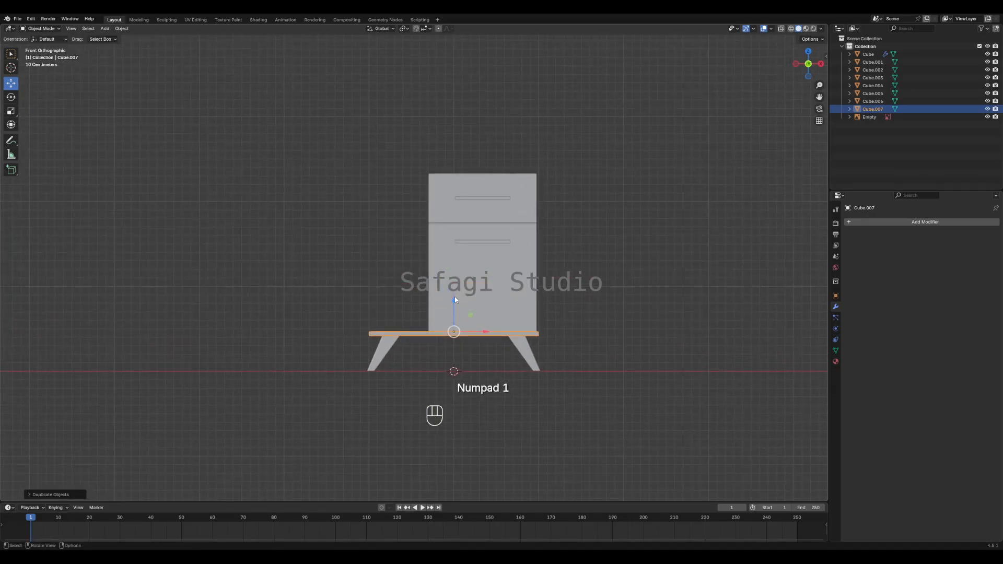
{"action": "left_click_drag", "start_coordinate": [455, 299], "coordinate": [457, 125]}
{"action": "left_click", "coordinate": [569, 116]}
- Compare the model with the reference image, examining the open shelf side and its front post
{"action": "scroll", "coordinate": [613, 126], "scroll_direction": "down", "scroll_amount": 3}
{"action": "middle_click_drag", "start_coordinate": [613, 126], "coordinate": [571, 230]}
{"action": "middle_click_drag", "start_coordinate": [499, 224], "coordinate": [397, 235]}
{"action": "middle_click_drag", "start_coordinate": [168, 300], "coordinate": [289, 302], "text": "shift"}
{"action": "scroll", "coordinate": [288, 301], "scroll_direction": "up", "scroll_amount": 3}
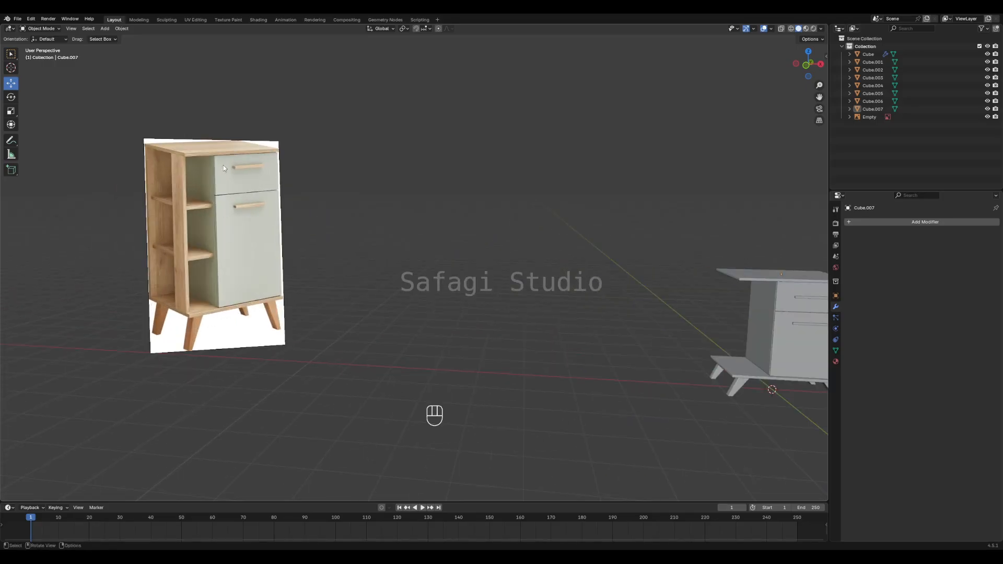
{"action": "middle_click_drag", "start_coordinate": [694, 305], "coordinate": [635, 268], "text": "shift"}
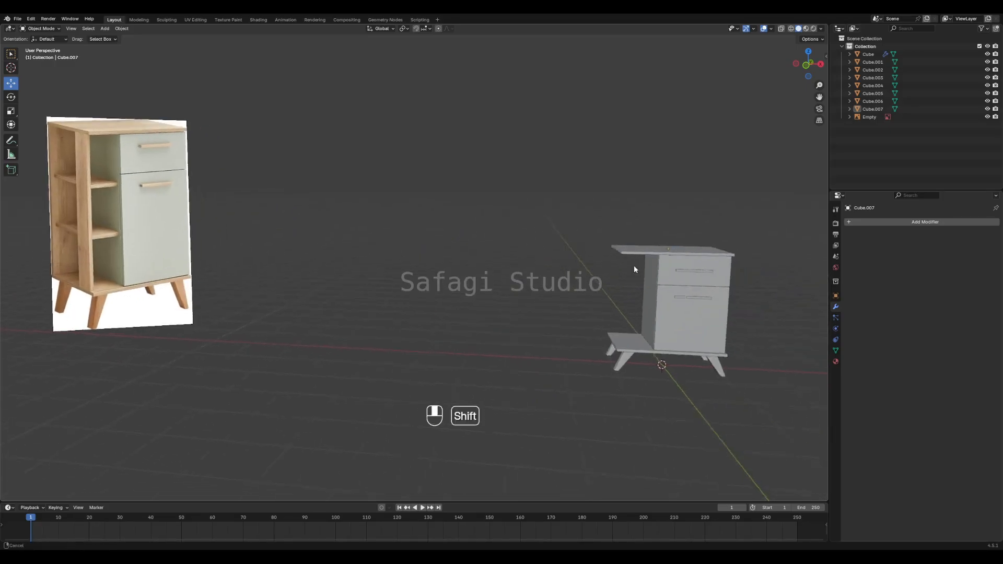
{"action": "middle_click_drag", "start_coordinate": [269, 284], "coordinate": [453, 310], "text": "shift"}
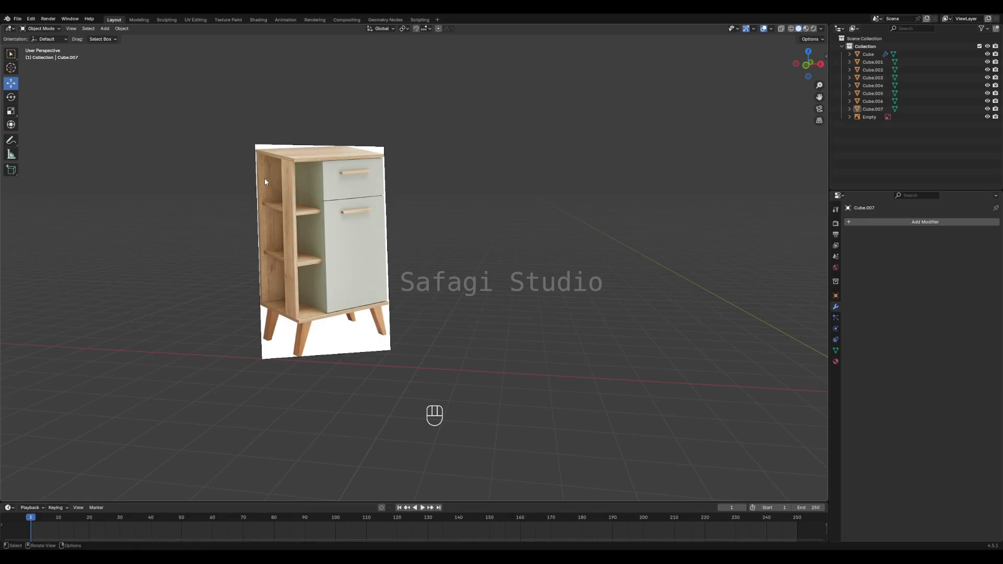
{"action": "middle_click_drag", "start_coordinate": [325, 232], "coordinate": [465, 228], "text": "shift"}
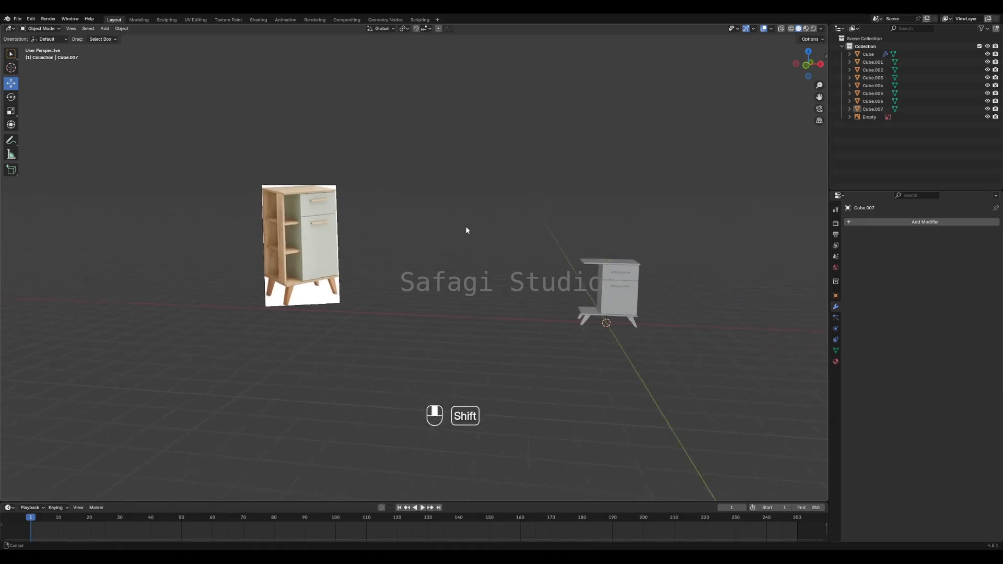
{"action": "scroll", "coordinate": [465, 228], "scroll_direction": "up", "scroll_amount": 4}
{"action": "middle_click_drag", "start_coordinate": [636, 280], "coordinate": [423, 264], "text": "shift"}
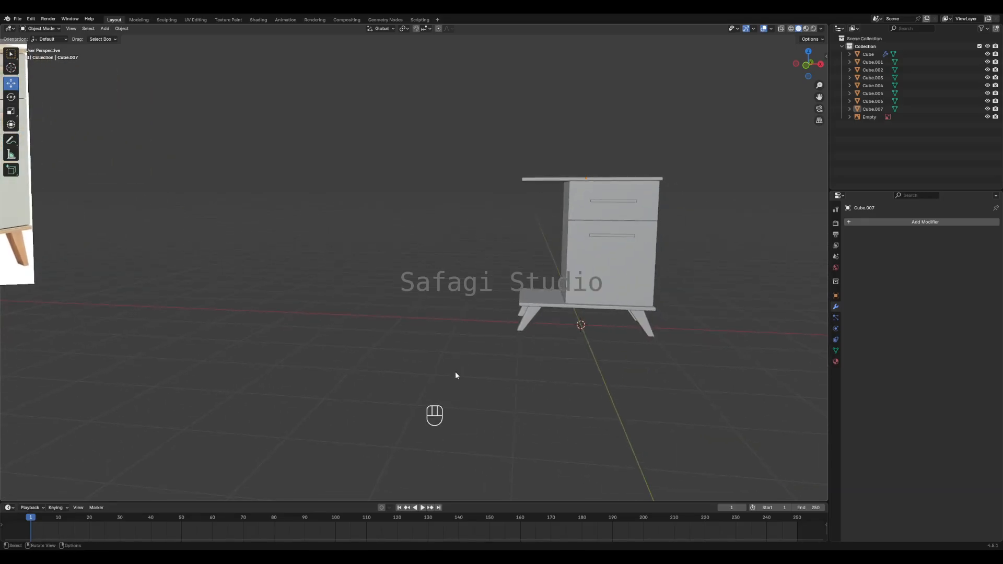
- Add a cube for the shelf post, flatten it along X and move it along X to the open side
{"action": "key", "text": "shift+a"}
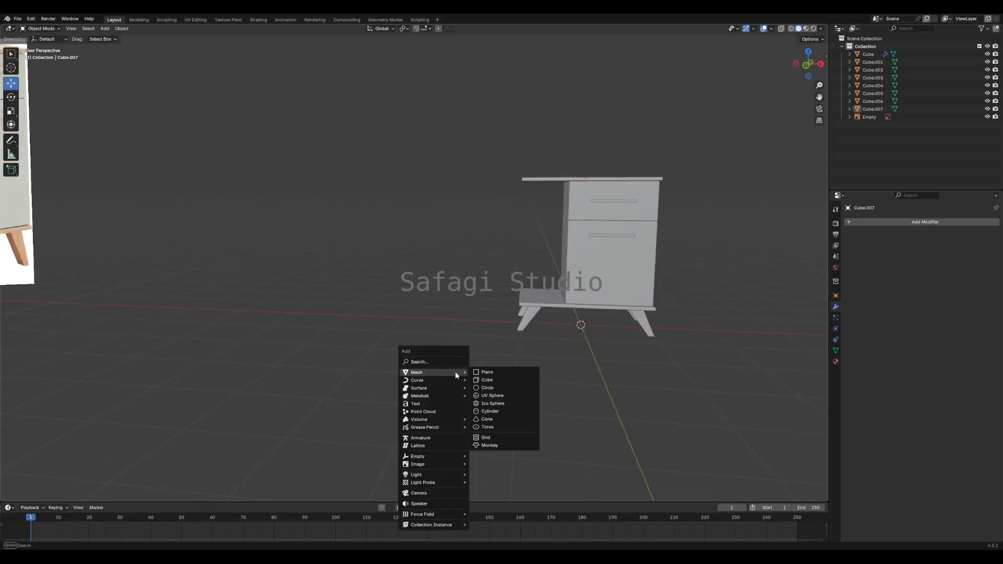
{"action": "left_click", "coordinate": [488, 382]}
{"action": "scroll", "coordinate": [601, 337], "scroll_direction": "down", "scroll_amount": 2}
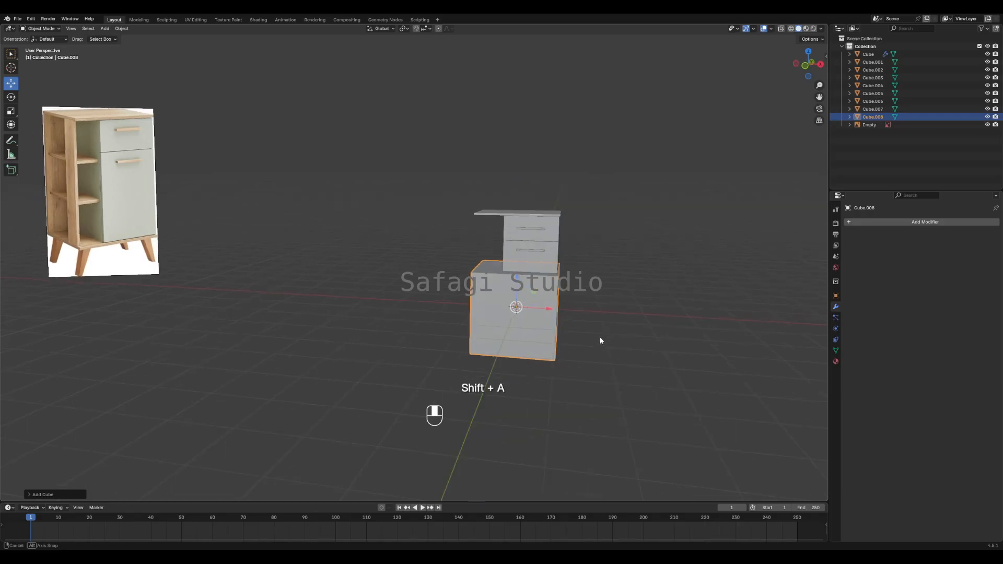
{"action": "key", "text": "s"}
{"action": "key", "text": "x"}
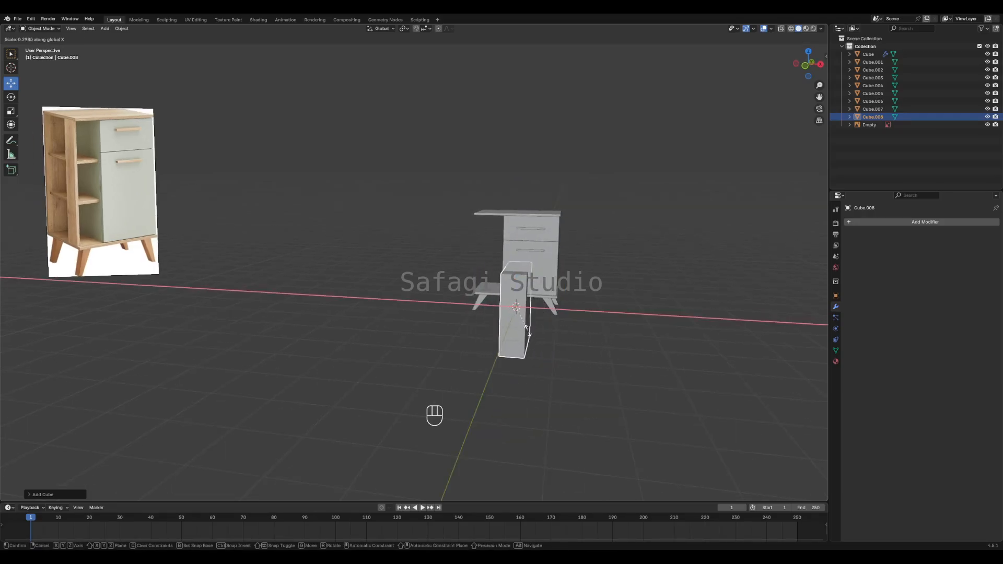
{"action": "left_click", "coordinate": [502, 312]}
{"action": "key", "text": "g"}
{"action": "key", "text": "x"}
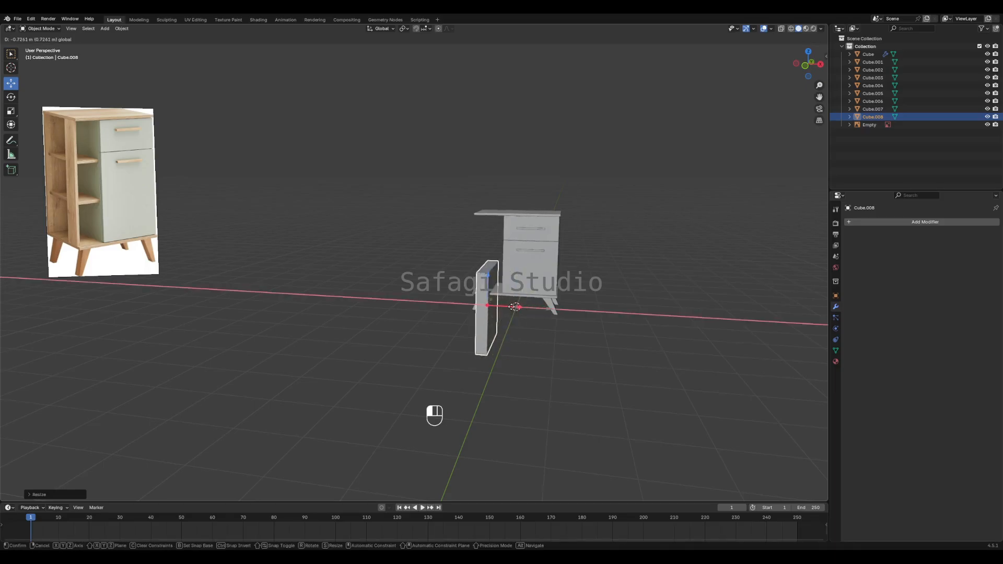
{"action": "left_click", "coordinate": [497, 328]}
- Raise the post between the two boards, scale it to about 0.89 along Z and lower it onto the base board
{"action": "key", "text": "KP_1"}
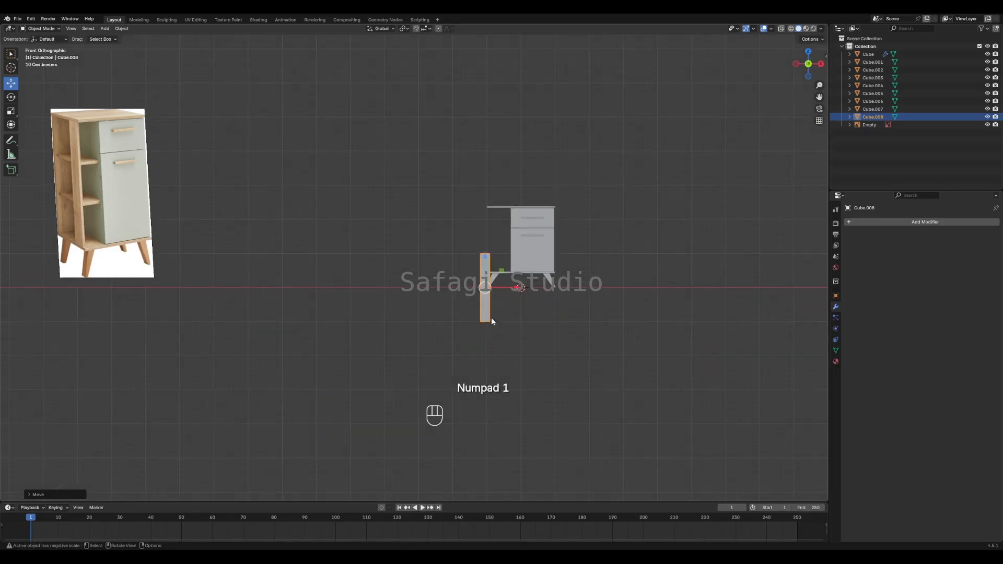
{"action": "scroll", "coordinate": [473, 306], "scroll_direction": "up", "scroll_amount": 6}
{"action": "middle_click_drag", "start_coordinate": [656, 320], "coordinate": [633, 323], "text": "shift"}
{"action": "left_click_drag", "start_coordinate": [603, 313], "coordinate": [595, 164]}
{"action": "key", "text": "s"}
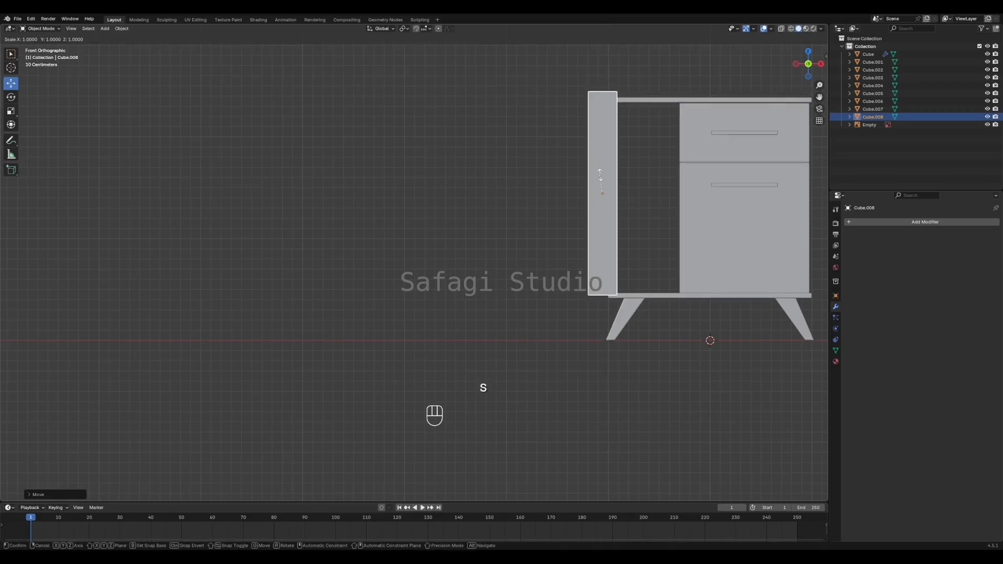
{"action": "key", "text": "z"}
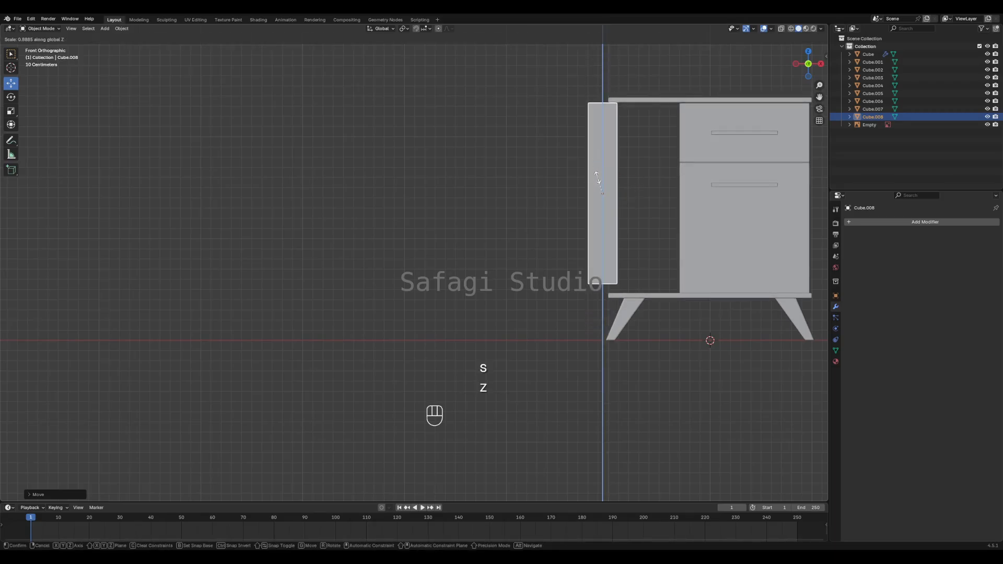
{"action": "left_click", "coordinate": [598, 180]}
{"action": "left_click_drag", "start_coordinate": [602, 163], "coordinate": [605, 173]}
- Narrow the post along X to a thin upright and align its outer side with the ends of the boards
{"action": "key", "text": "s"}
{"action": "key", "text": "x"}
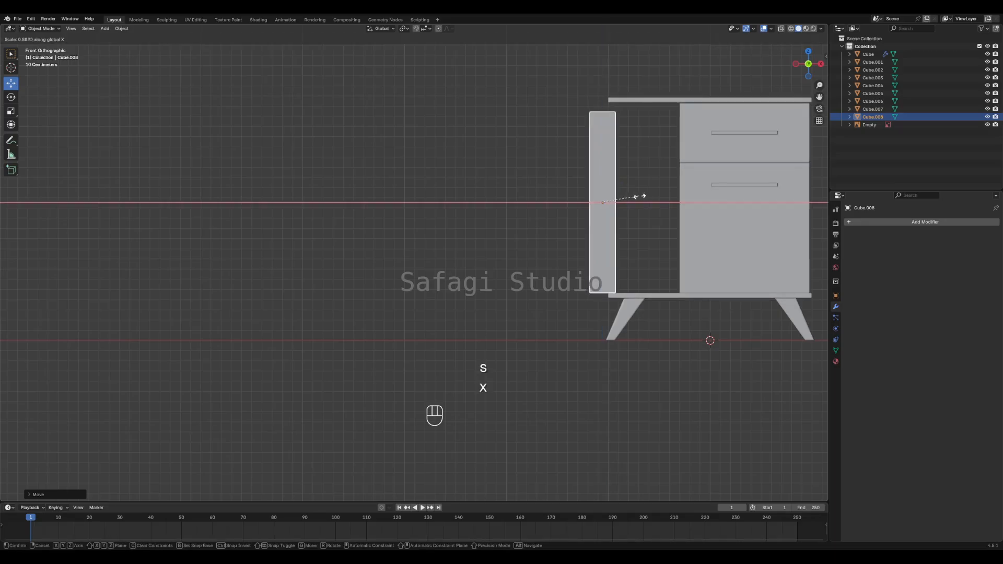
{"action": "left_click", "coordinate": [614, 196]}
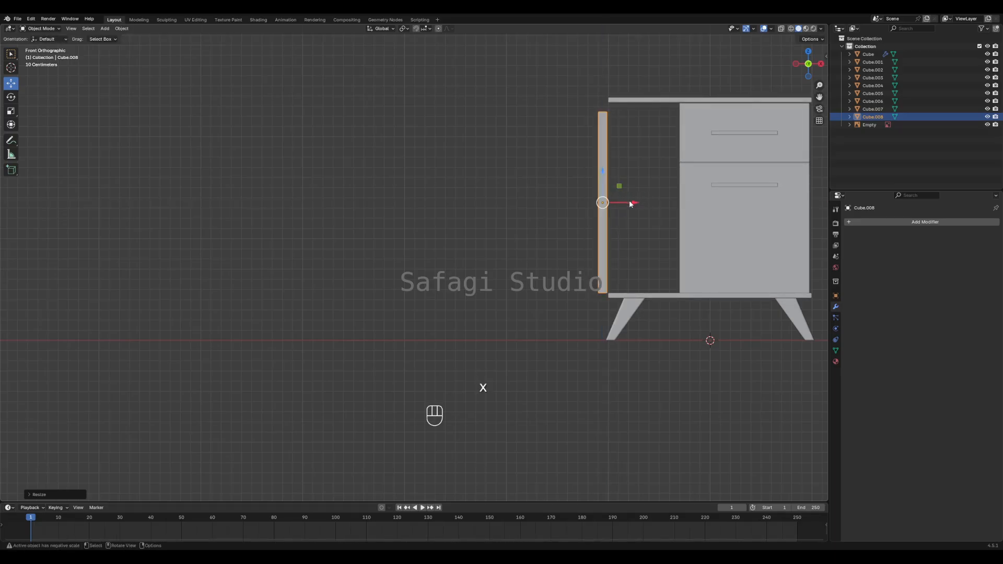
{"action": "left_click_drag", "start_coordinate": [631, 203], "coordinate": [641, 203]}
{"action": "key", "text": "s"}
{"action": "key", "text": "x"}
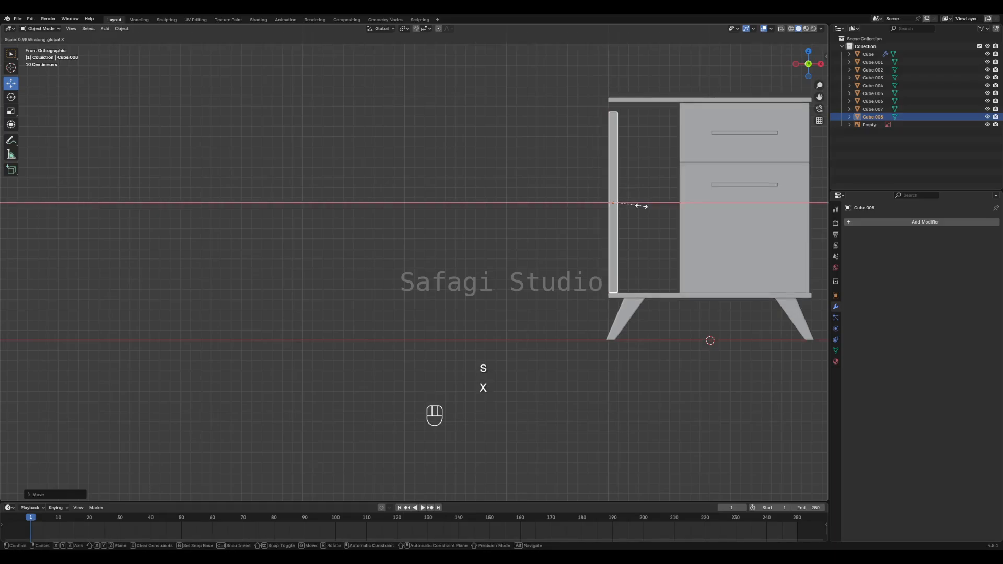
{"action": "left_click", "coordinate": [637, 205]}
{"action": "scroll", "coordinate": [426, 217], "scroll_direction": "down", "scroll_amount": 6}
{"action": "scroll", "coordinate": [396, 219], "scroll_direction": "up", "scroll_amount": 5}
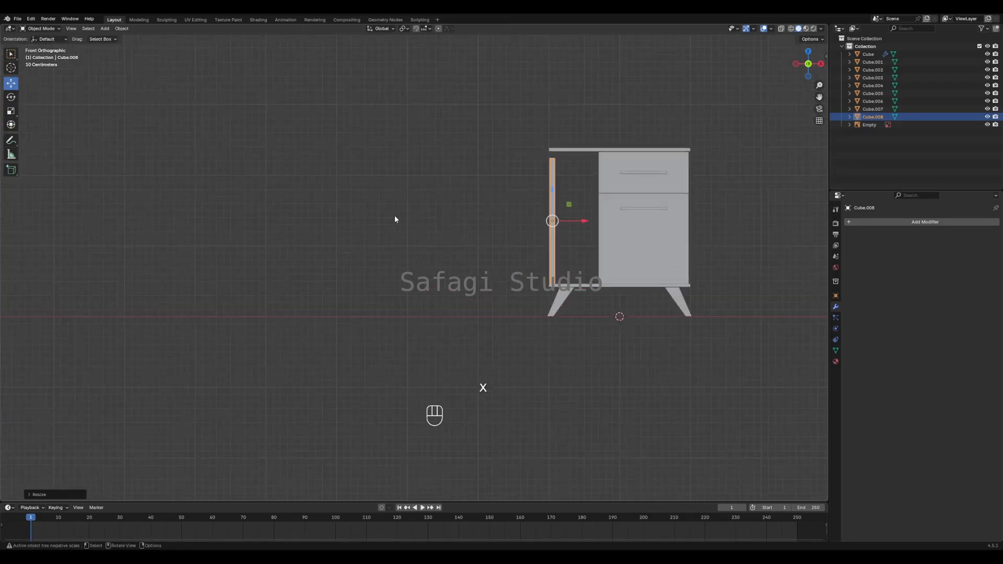
- Reduce the post's depth along Y to a narrow strip, checking it in the right side view
{"action": "key", "text": "KP_3"}
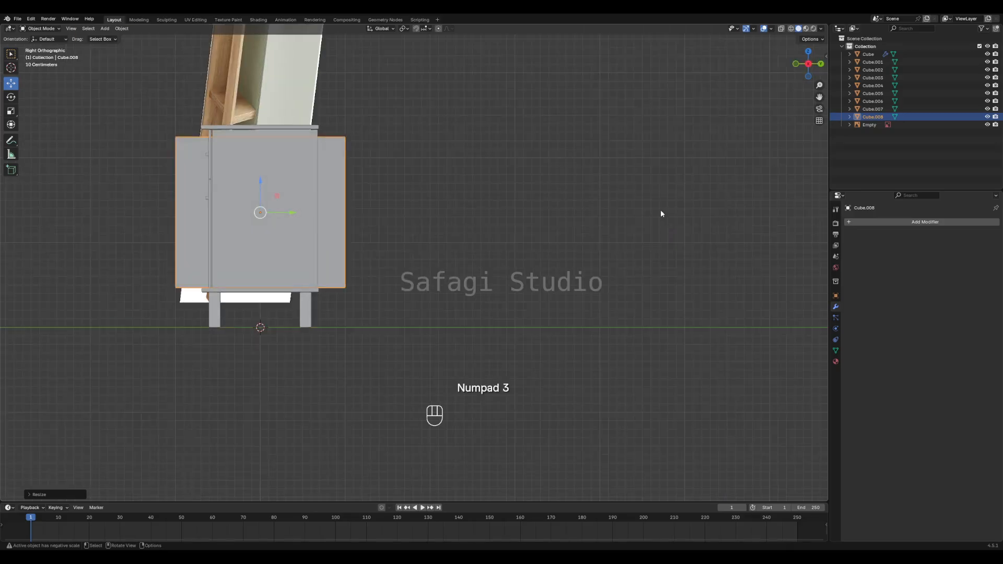
{"action": "key", "text": "s"}
{"action": "key", "text": "y"}
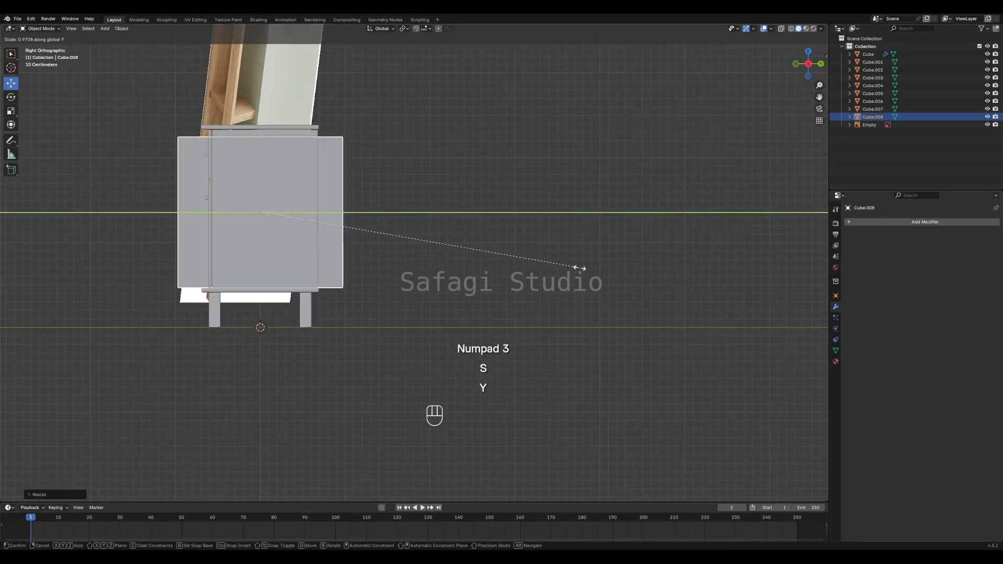
{"action": "left_click", "coordinate": [270, 256]}
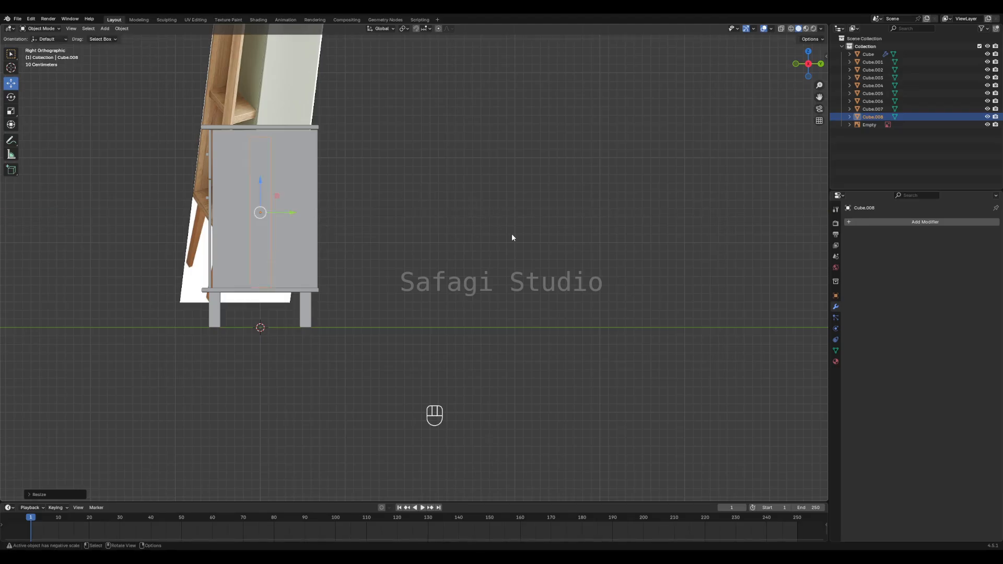
- Move the post along Y to the open side's front corner and compare its placement with the reference image
{"action": "middle_click_drag", "start_coordinate": [521, 240], "coordinate": [462, 303]}
{"action": "scroll", "coordinate": [584, 230], "scroll_direction": "up", "scroll_amount": 2}
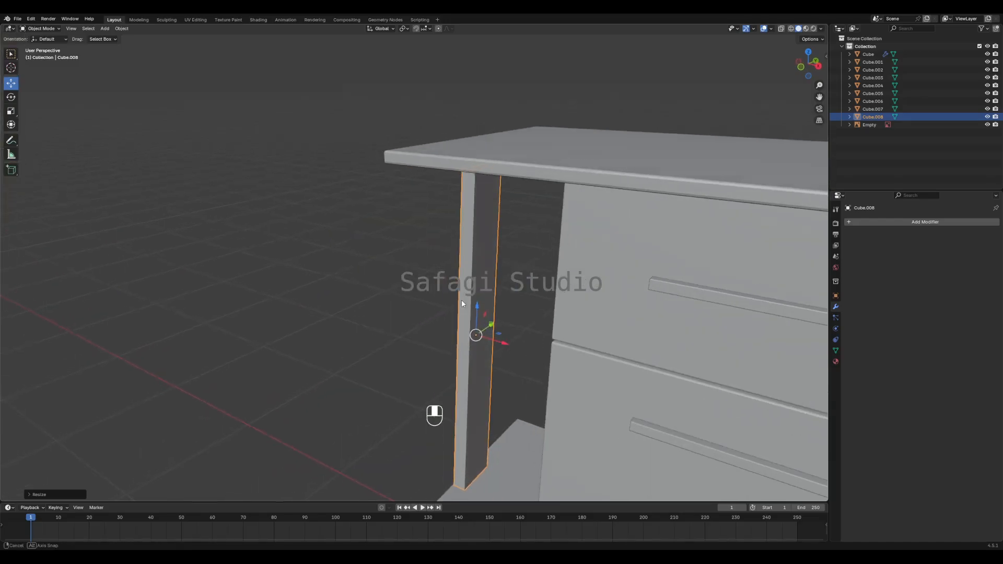
{"action": "left_click_drag", "start_coordinate": [493, 322], "coordinate": [476, 337]}
{"action": "key", "text": "ctrl+z"}
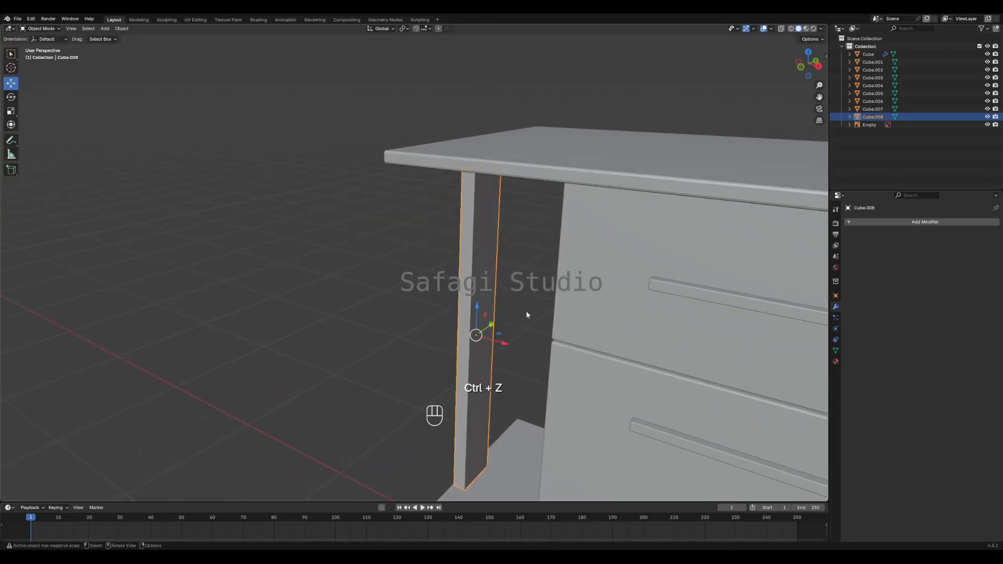
{"action": "scroll", "coordinate": [526, 312], "scroll_direction": "down", "scroll_amount": 4}
{"action": "middle_click_drag", "start_coordinate": [574, 305], "coordinate": [628, 233]}
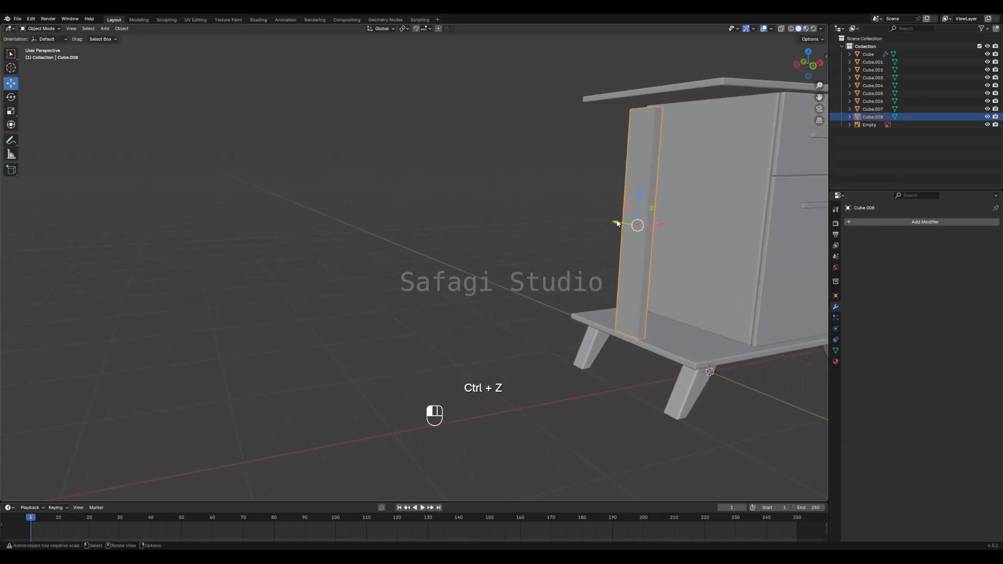
{"action": "left_click_drag", "start_coordinate": [617, 223], "coordinate": [658, 243]}
{"action": "scroll", "coordinate": [314, 236], "scroll_direction": "down", "scroll_amount": 7}
{"action": "middle_click_drag", "start_coordinate": [130, 229], "coordinate": [401, 260], "text": "shift"}
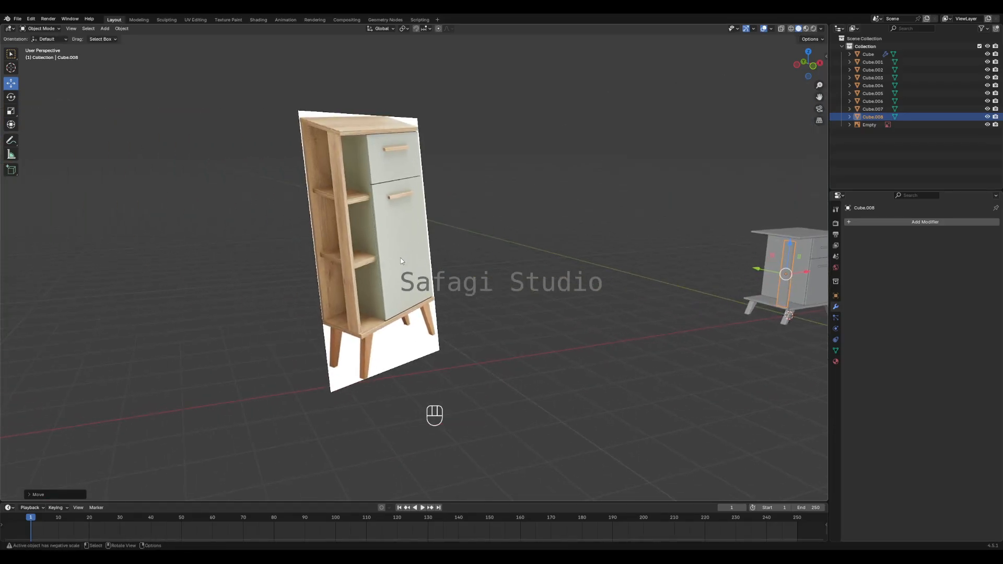
- Apply the scale of the post at the open side's front corner
{"action": "middle_click_drag", "start_coordinate": [689, 301], "coordinate": [506, 291], "text": "shift"}
{"action": "scroll", "coordinate": [660, 279], "scroll_direction": "up", "scroll_amount": 5}
{"action": "middle_click_drag", "start_coordinate": [661, 279], "coordinate": [441, 262], "text": "shift"}
{"action": "key", "text": "ctrl+a"}
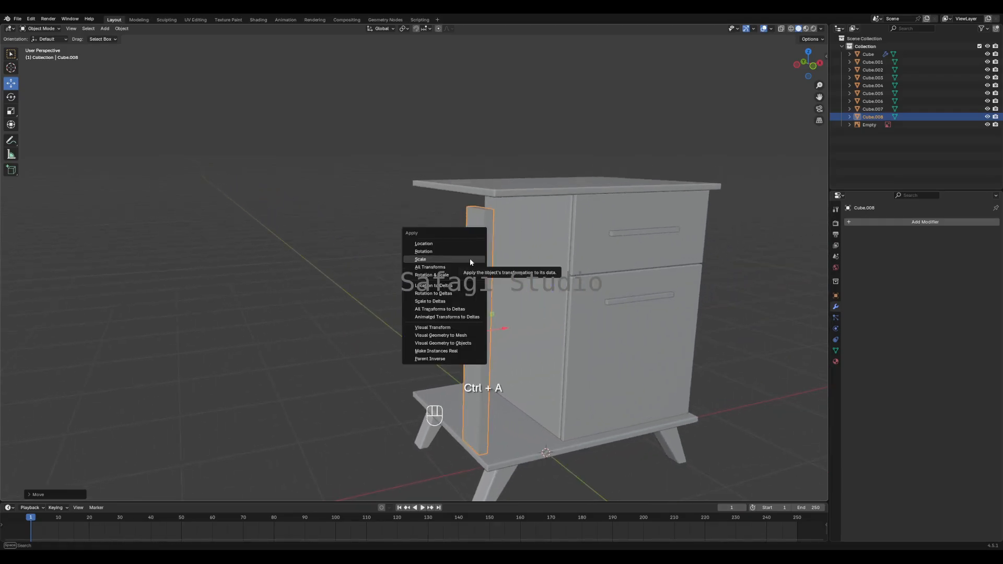
{"action": "left_click", "coordinate": [469, 258]}
- Raise the post's top vertices along Z to meet the underside of the top board
{"action": "key", "text": "Tab"}
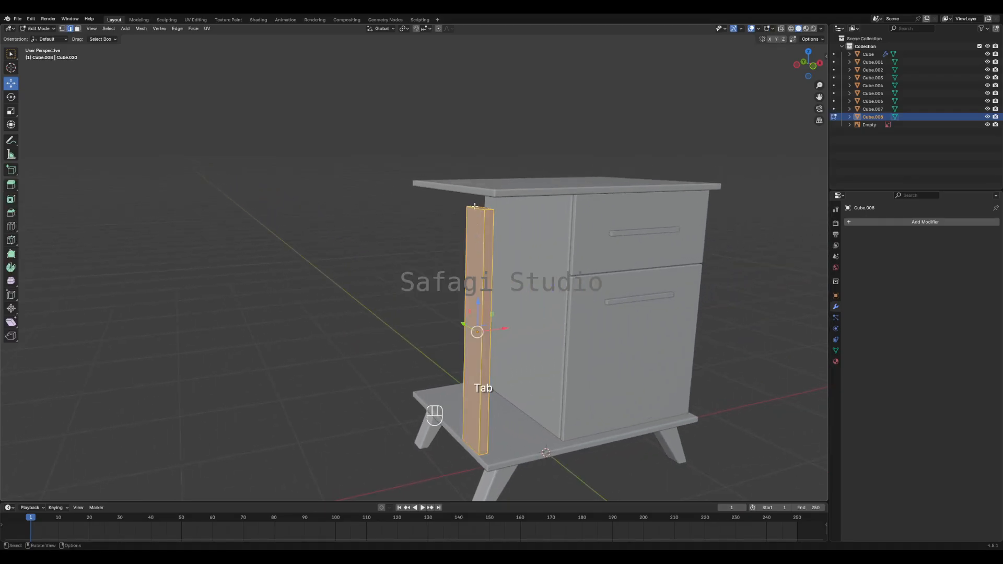
{"action": "key", "text": "1"}
{"action": "left_click", "coordinate": [477, 208]}
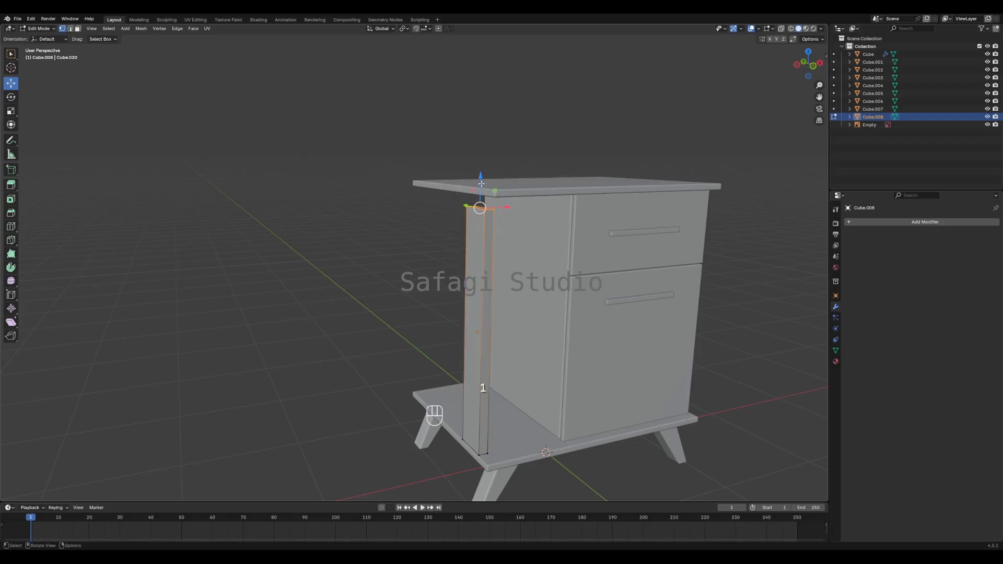
{"action": "left_click_drag", "start_coordinate": [481, 184], "coordinate": [516, 216]}
{"action": "key", "text": "ctrl+z"}
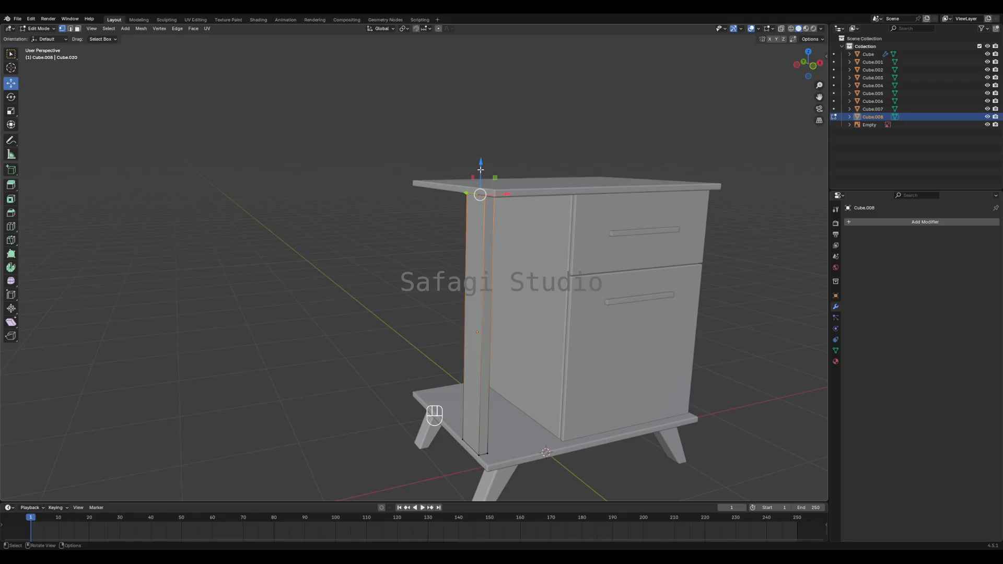
{"action": "left_click_drag", "start_coordinate": [481, 169], "coordinate": [480, 166]}
- Select the post's bottom vertices and adjust them along Z to sit on the base board
{"action": "left_click", "coordinate": [576, 140]}
{"action": "left_click_drag", "start_coordinate": [445, 424], "coordinate": [529, 496]}
{"action": "left_click_drag", "start_coordinate": [478, 423], "coordinate": [445, 398]}
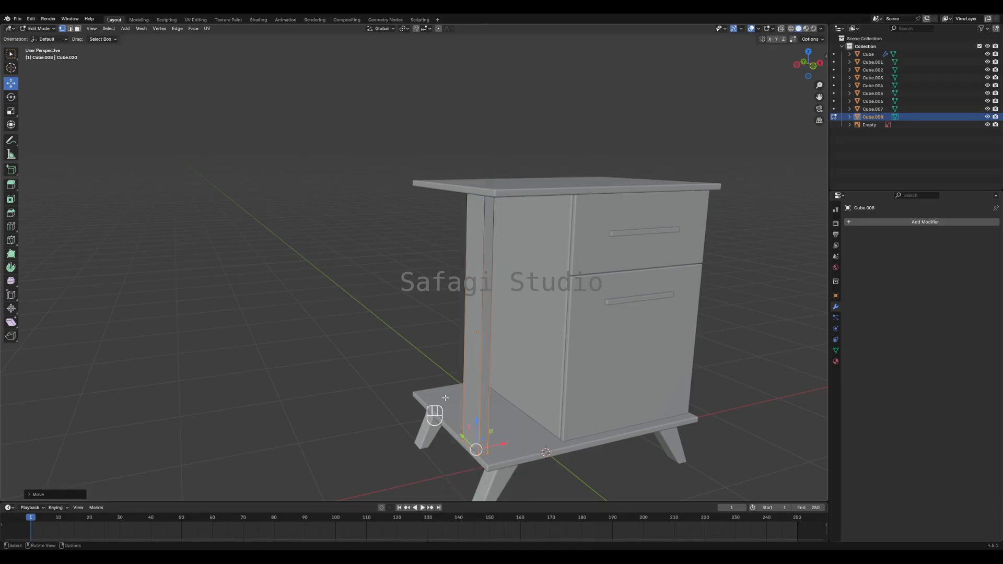
{"action": "scroll", "coordinate": [402, 341], "scroll_direction": "down", "scroll_amount": 4}
{"action": "key", "text": "Tab"}
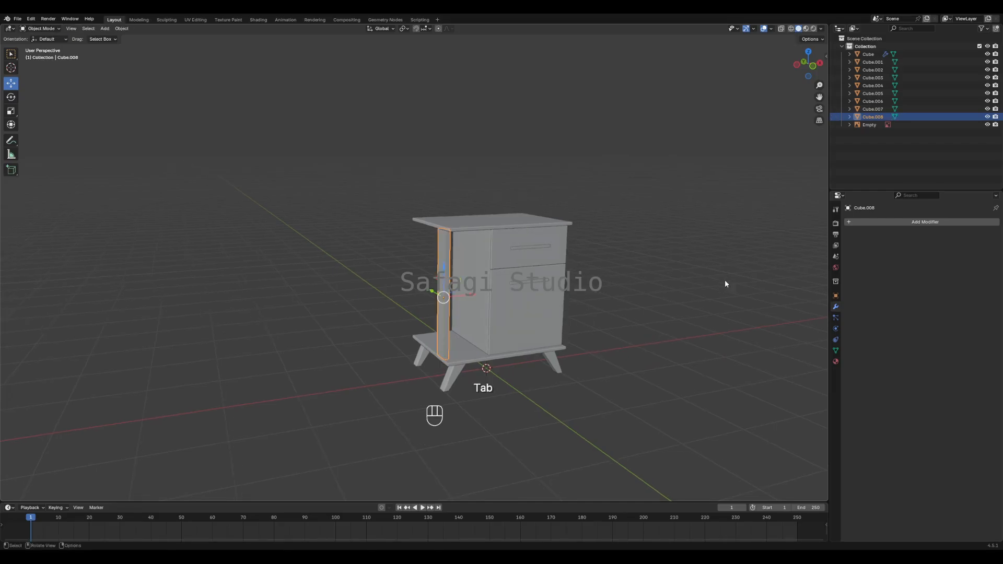
- Check the open shelf in the reference image, then duplicate the post and move the copy along Y to the back corner
{"action": "left_click", "coordinate": [571, 315]}
{"action": "scroll", "coordinate": [350, 287], "scroll_direction": "down", "scroll_amount": 6}
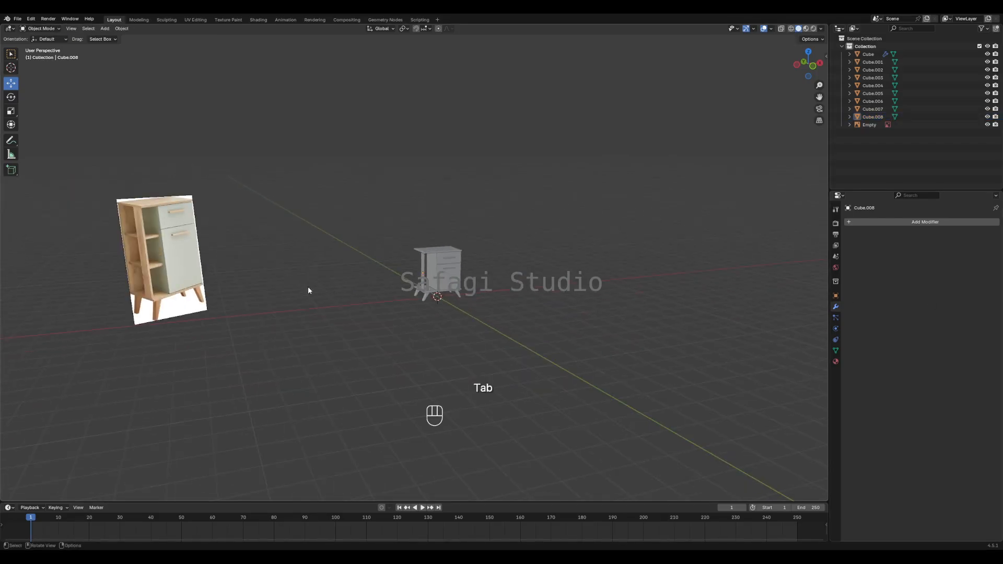
{"action": "middle_click_drag", "start_coordinate": [183, 256], "coordinate": [361, 285], "text": "shift"}
{"action": "scroll", "coordinate": [351, 282], "scroll_direction": "up", "scroll_amount": 4}
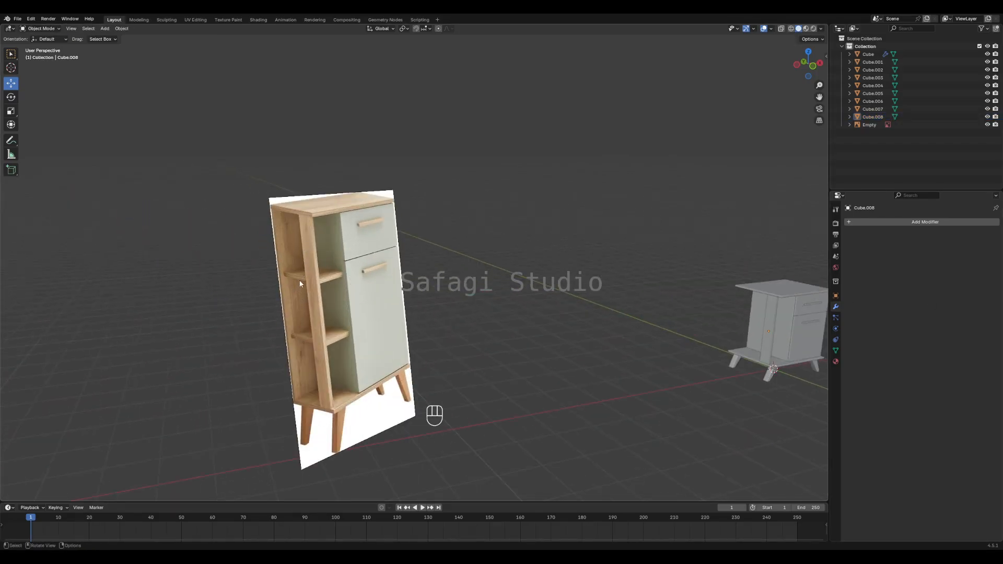
{"action": "middle_click_drag", "start_coordinate": [697, 365], "coordinate": [458, 340], "text": "shift"}
{"action": "left_click", "coordinate": [544, 315]}
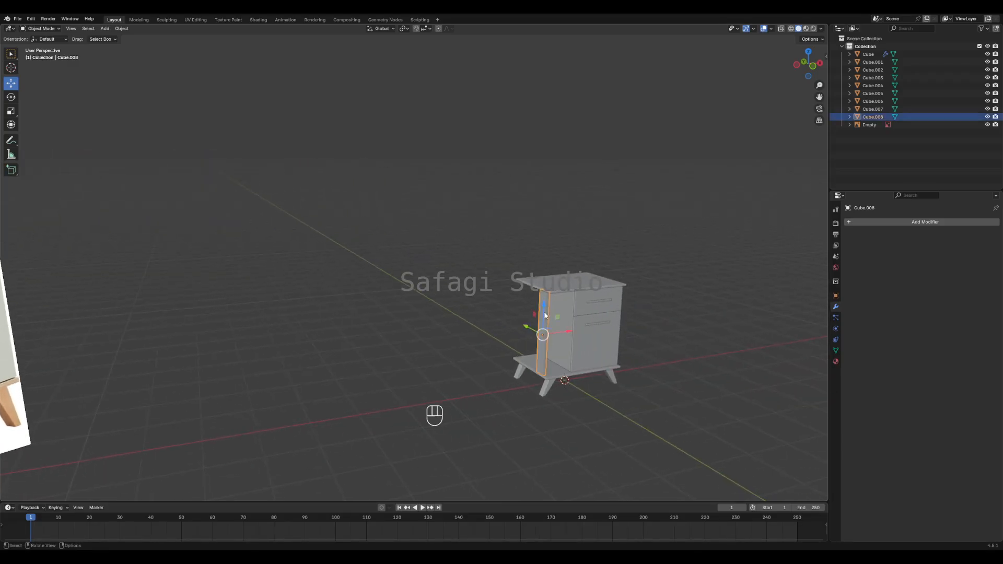
{"action": "key", "text": "shift+d"}
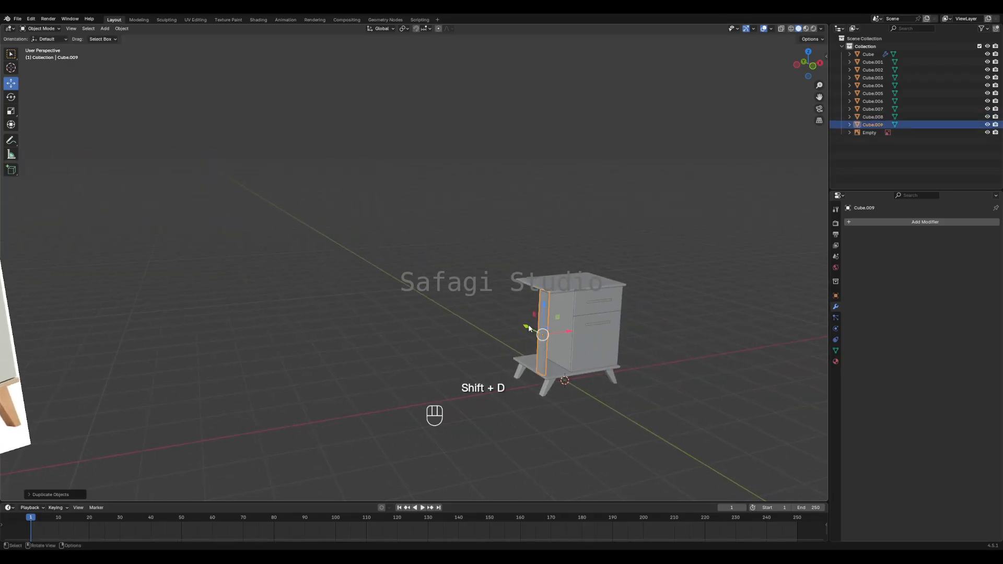
{"action": "key", "text": "y"}
{"action": "left_click", "coordinate": [505, 319]}
- Move the front-facing side of the back upright along Y to thin it to a narrow strip
{"action": "scroll", "coordinate": [547, 343], "scroll_direction": "up", "scroll_amount": 3}
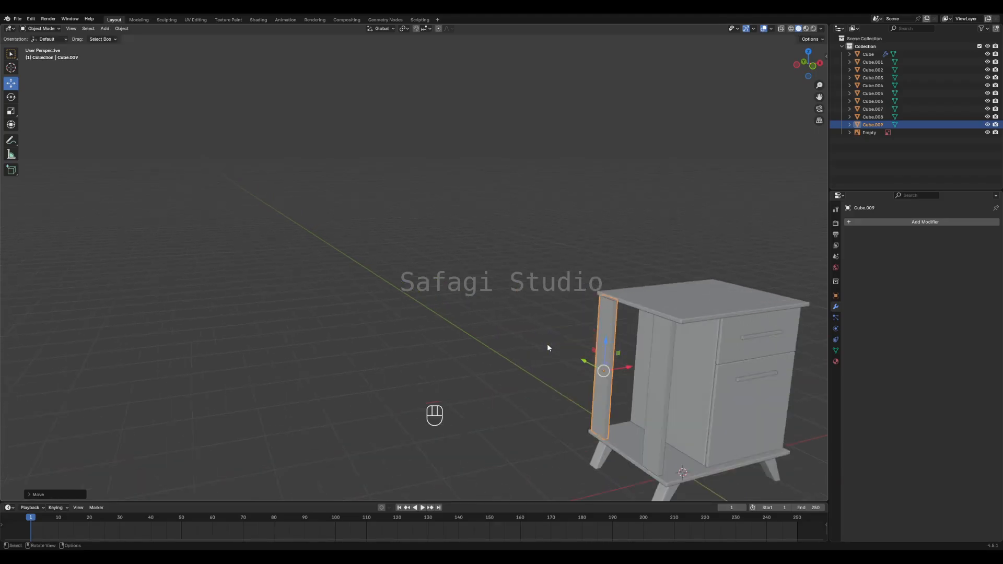
{"action": "middle_click_drag", "start_coordinate": [547, 343], "coordinate": [528, 336], "text": "shift"}
{"action": "middle_click_drag", "start_coordinate": [527, 336], "coordinate": [567, 337]}
{"action": "key", "text": "Tab"}
{"action": "scroll", "coordinate": [575, 335], "scroll_direction": "up", "scroll_amount": 4}
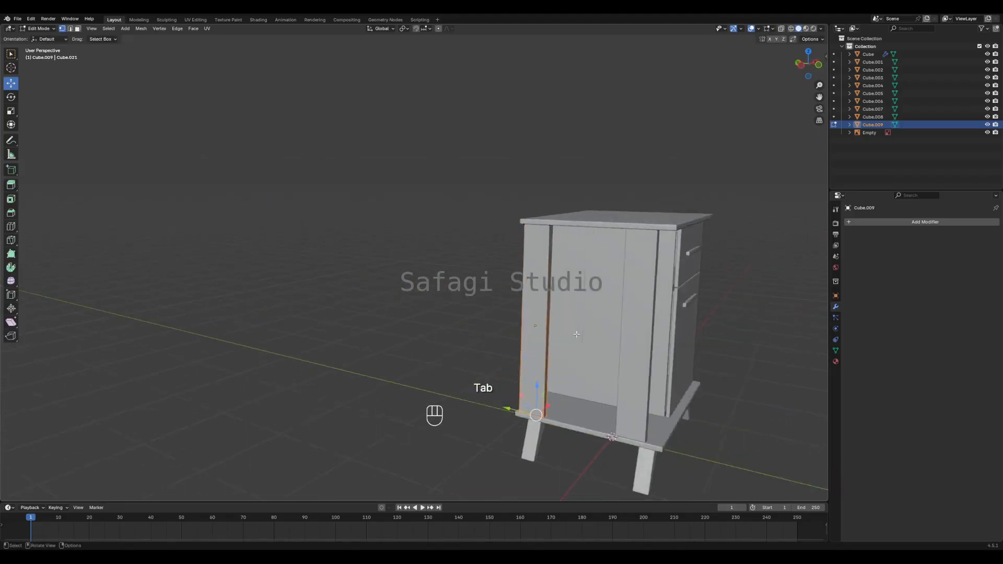
{"action": "scroll", "coordinate": [622, 325], "scroll_direction": "down", "scroll_amount": 3}
{"action": "key", "text": "2"}
{"action": "key", "text": "3"}
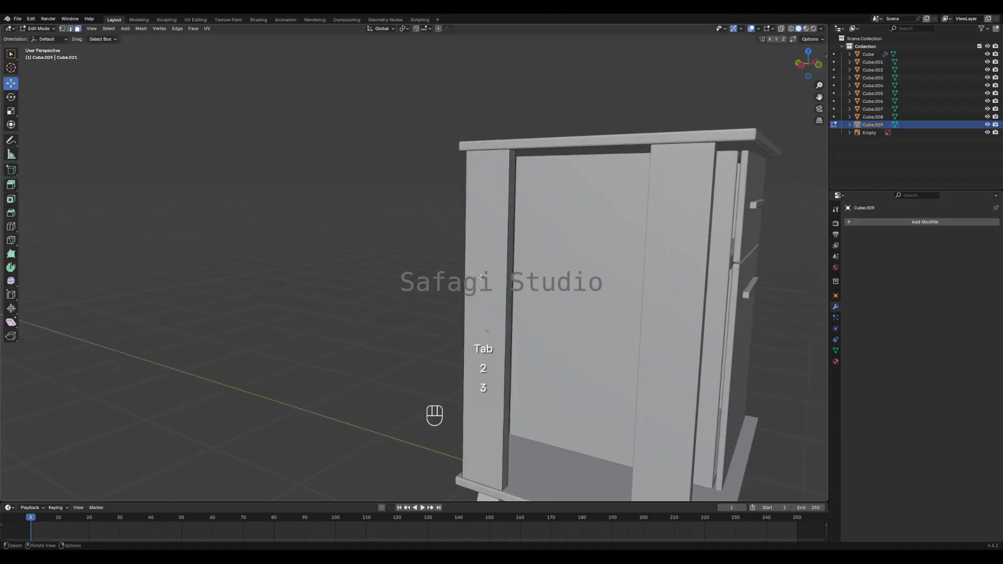
{"action": "left_click", "coordinate": [512, 264]}
{"action": "left_click_drag", "start_coordinate": [486, 319], "coordinate": [448, 317]}
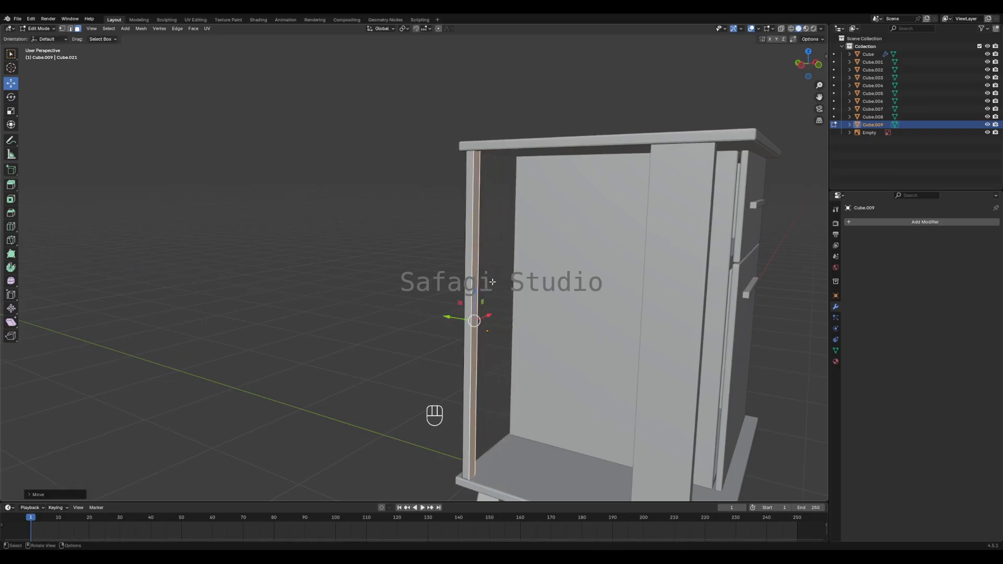
- Extend the back upright's inner face along X to the cabinet body, forming a back panel, and check its thickness
{"action": "middle_click_drag", "start_coordinate": [492, 282], "coordinate": [662, 287]}
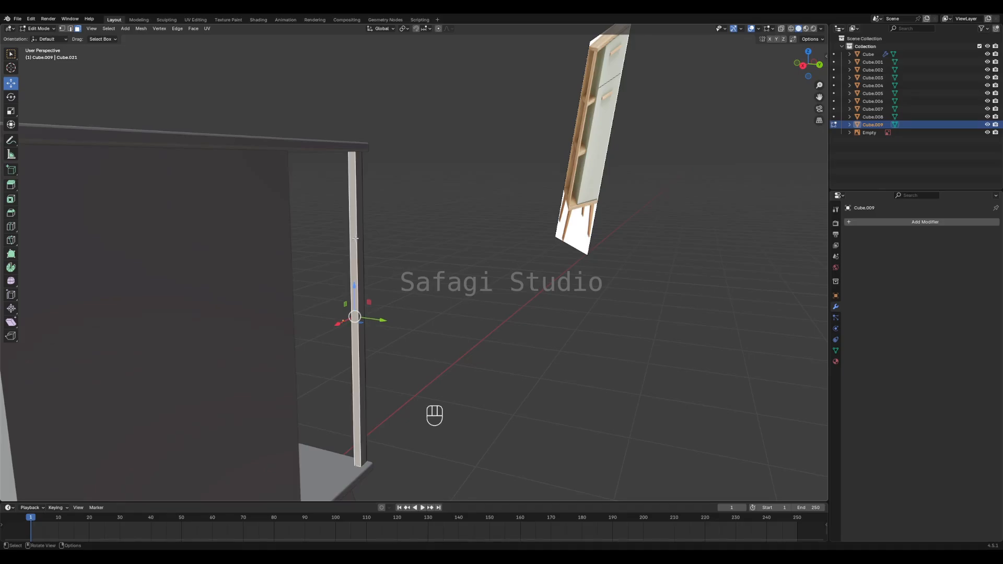
{"action": "middle_click_drag", "start_coordinate": [360, 240], "coordinate": [349, 303]}
{"action": "left_click_drag", "start_coordinate": [348, 303], "coordinate": [245, 317]}
{"action": "middle_click_drag", "start_coordinate": [246, 317], "coordinate": [485, 275]}
{"action": "scroll", "coordinate": [485, 275], "scroll_direction": "up", "scroll_amount": 5}
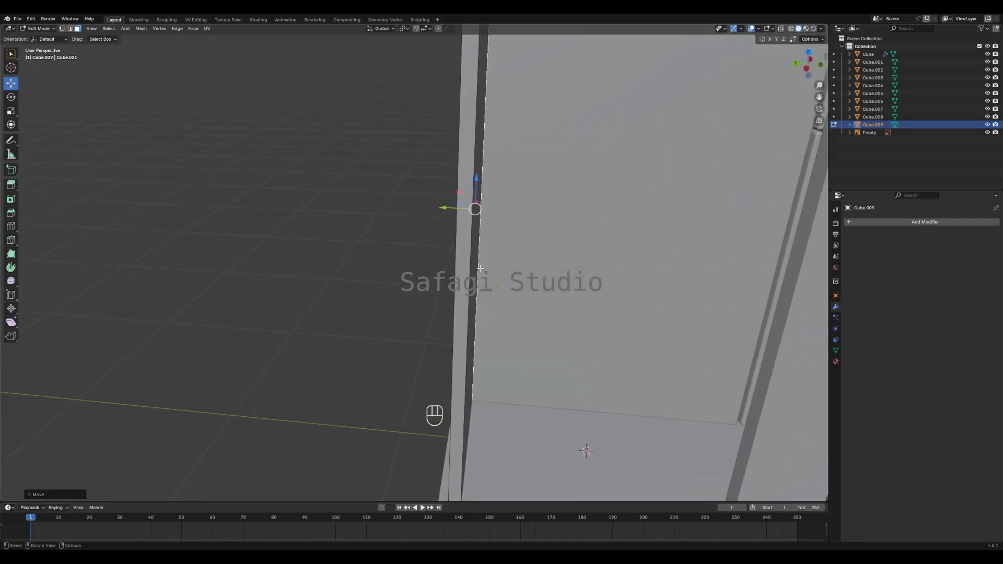
{"action": "scroll", "coordinate": [460, 239], "scroll_direction": "up", "scroll_amount": 2}
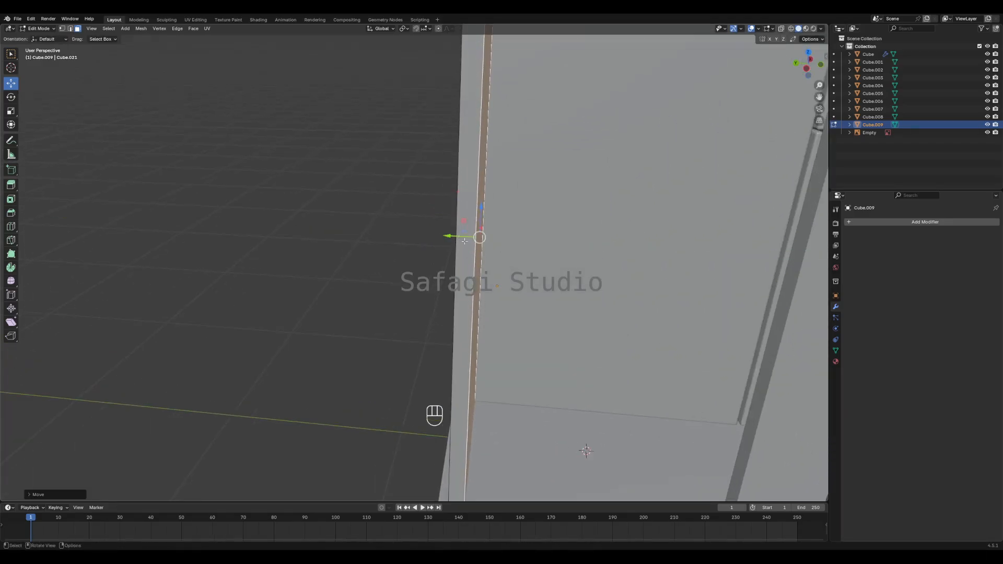
{"action": "scroll", "coordinate": [477, 237], "scroll_direction": "down", "scroll_amount": 6}
{"action": "key", "text": "Tab"}
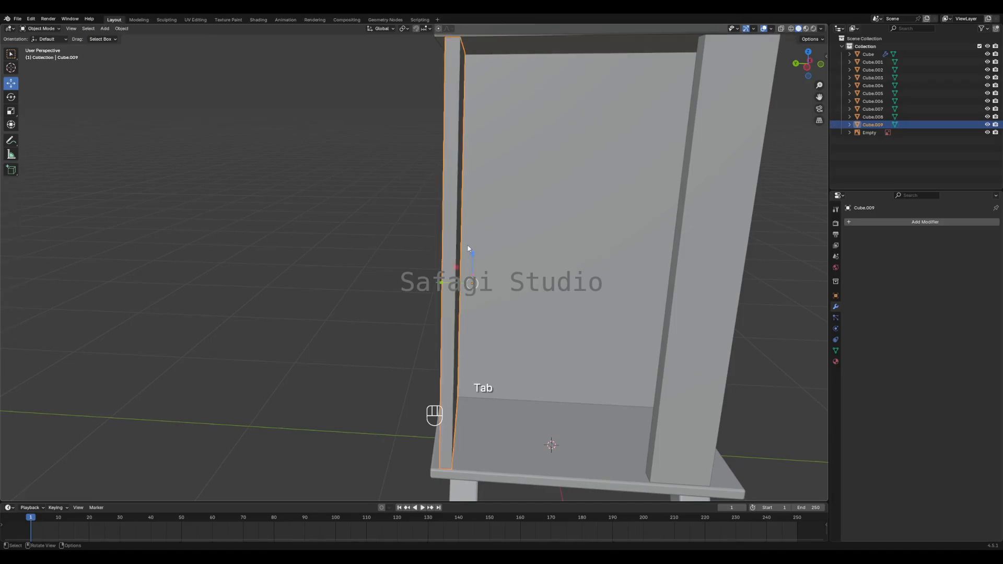
- Set the back panel's origin to its geometry and move the panel slightly outward along Y towards the boards' back edge
{"action": "middle_click_drag", "start_coordinate": [462, 269], "coordinate": [507, 320]}
{"action": "right_click", "coordinate": [496, 230]}
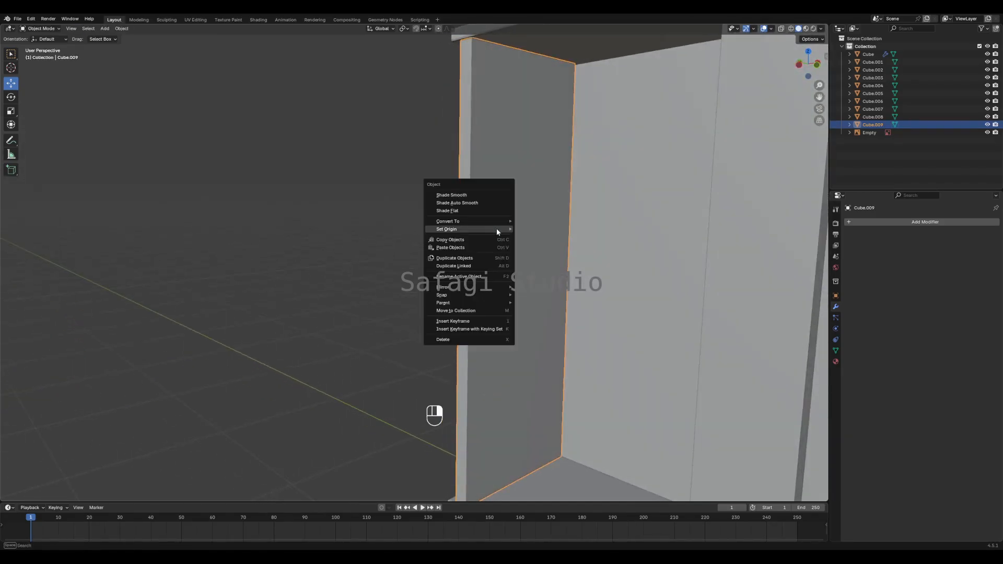
{"action": "mouse_move", "coordinate": [496, 228]}
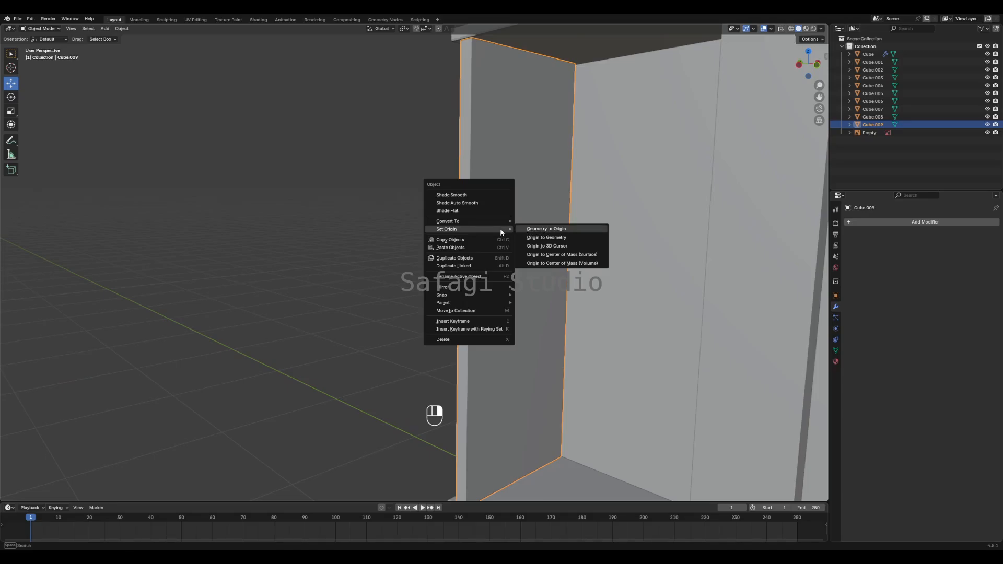
{"action": "left_click", "coordinate": [550, 238]}
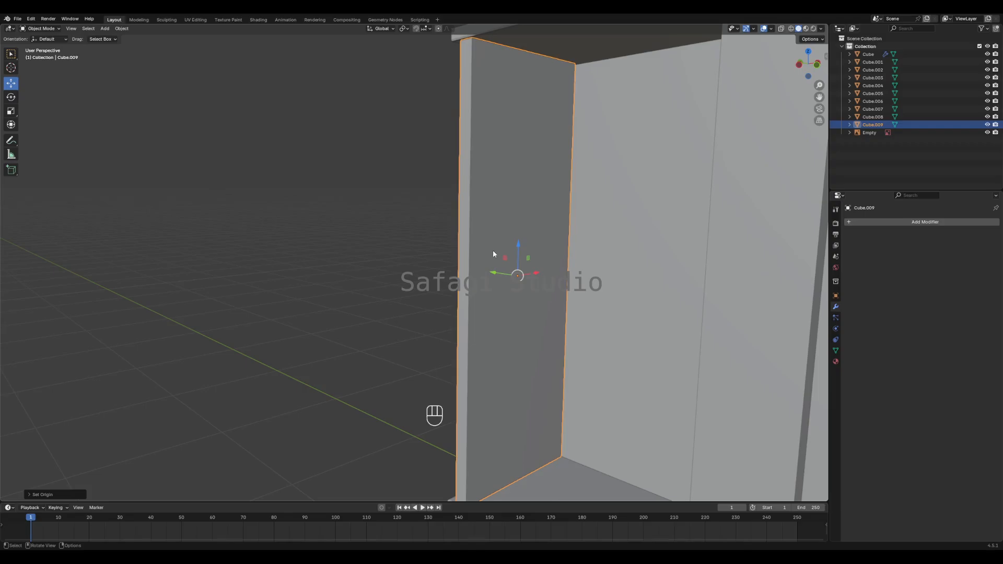
{"action": "middle_click_drag", "start_coordinate": [497, 246], "coordinate": [469, 277]}
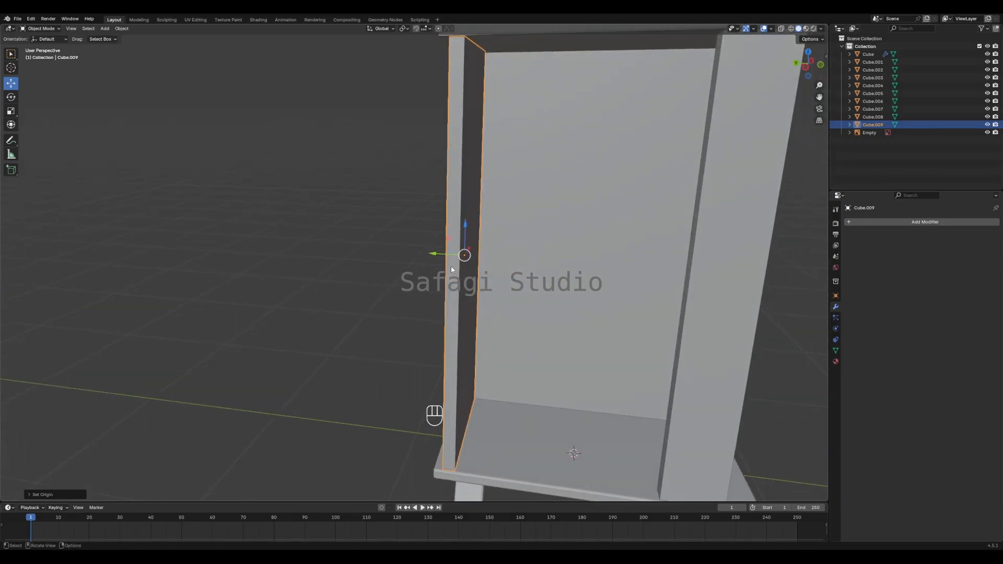
{"action": "mouse_move", "coordinate": [443, 257]}
{"action": "left_mouse_down"}
{"action": "mouse_move", "coordinate": [414, 251]}
{"action": "mouse_move", "coordinate": [424, 252]}
{"action": "left_mouse_up"}
{"action": "scroll", "coordinate": [535, 223], "scroll_direction": "down", "scroll_amount": 2}
{"action": "middle_click_drag", "start_coordinate": [611, 230], "coordinate": [555, 246]}
- Compare the open side with the reference image, then duplicate the front post and move the copy inward along X
{"action": "left_click", "coordinate": [555, 246]}
{"action": "scroll", "coordinate": [469, 256], "scroll_direction": "down", "scroll_amount": 7}
{"action": "middle_click_drag", "start_coordinate": [469, 258], "coordinate": [663, 231], "text": "shift"}
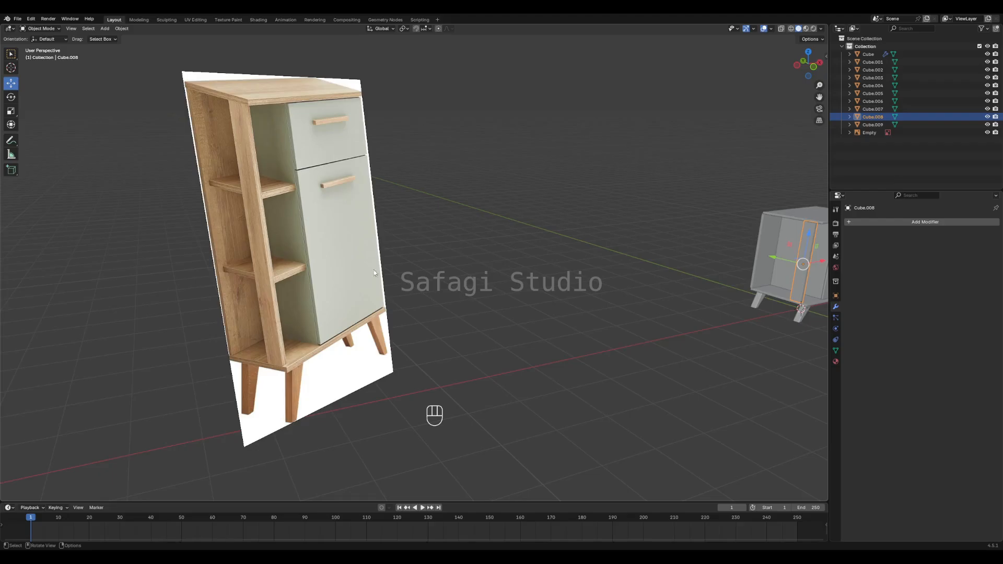
{"action": "scroll", "coordinate": [375, 273], "scroll_direction": "down", "scroll_amount": 3}
{"action": "middle_click_drag", "start_coordinate": [606, 255], "coordinate": [384, 234], "text": "shift"}
{"action": "scroll", "coordinate": [507, 272], "scroll_direction": "up", "scroll_amount": 5}
{"action": "middle_click_drag", "start_coordinate": [575, 233], "coordinate": [445, 273], "text": "shift"}
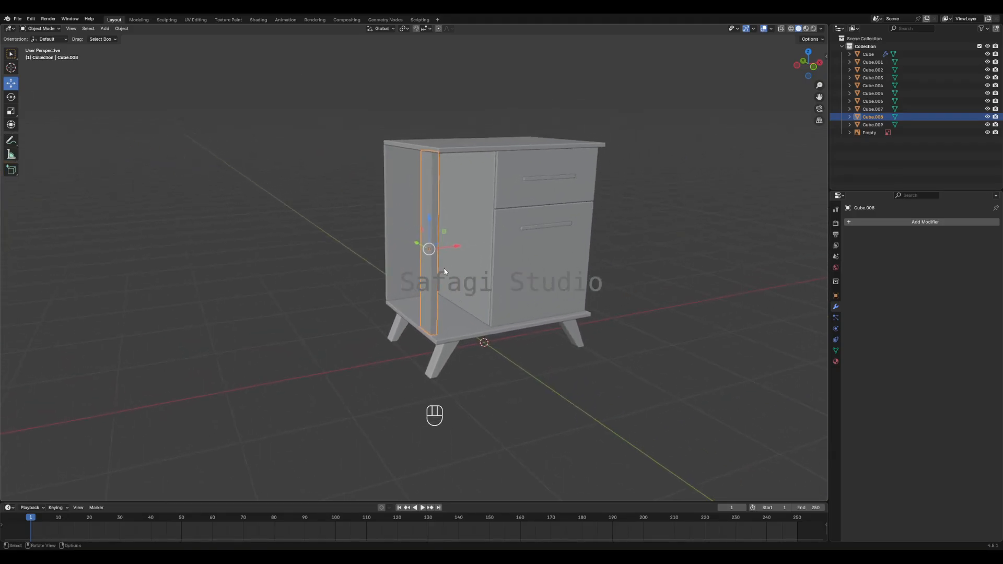
{"action": "key", "text": "shift+d"}
{"action": "key", "text": "x"}
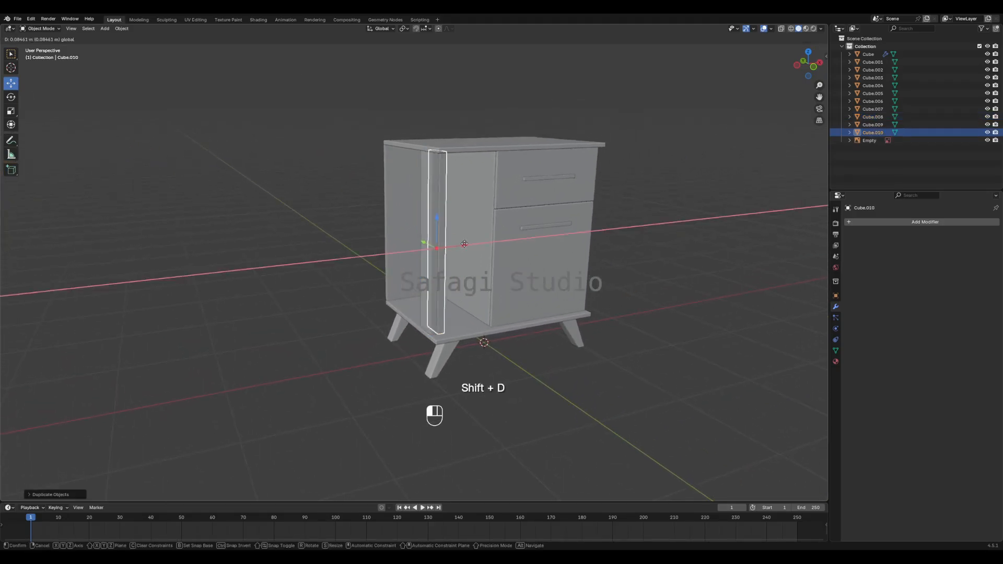
{"action": "left_click", "coordinate": [470, 246]}
- Isolate the duplicated post in local view and lower its top face along Z to around mid-height
{"action": "key", "text": "Tab"}
{"action": "middle_click_drag", "start_coordinate": [501, 251], "coordinate": [490, 236]}
{"action": "middle_click_drag", "start_coordinate": [352, 205], "coordinate": [425, 254], "text": "shift"}
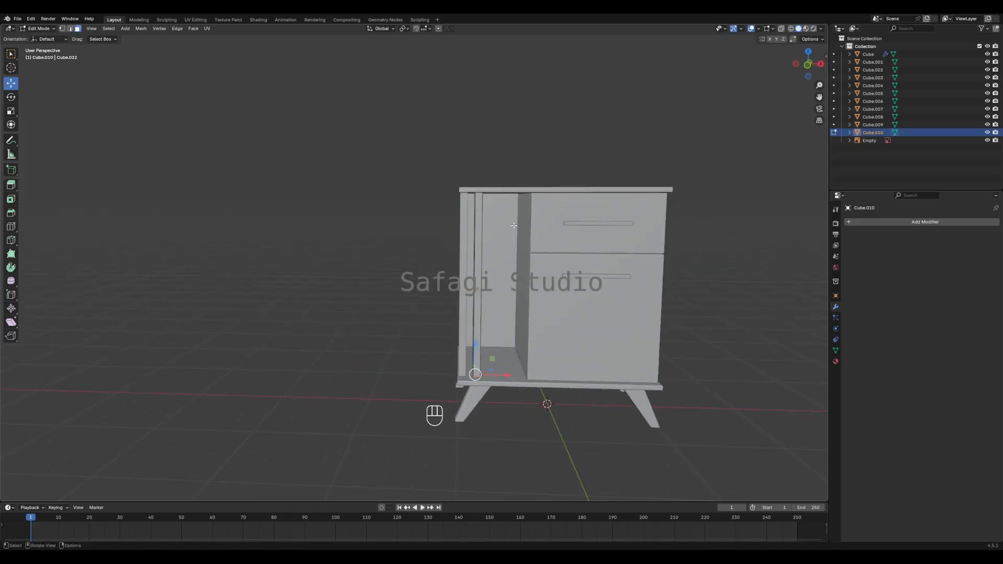
{"action": "key", "text": "KP_Divide"}
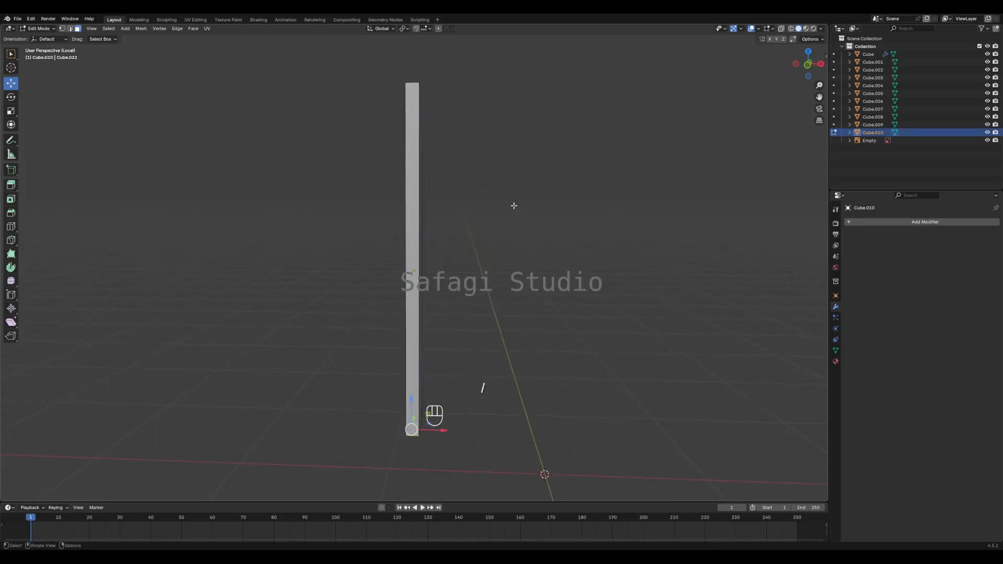
{"action": "key", "text": "3"}
{"action": "middle_click_drag", "start_coordinate": [486, 163], "coordinate": [481, 200]}
{"action": "left_click", "coordinate": [418, 104]}
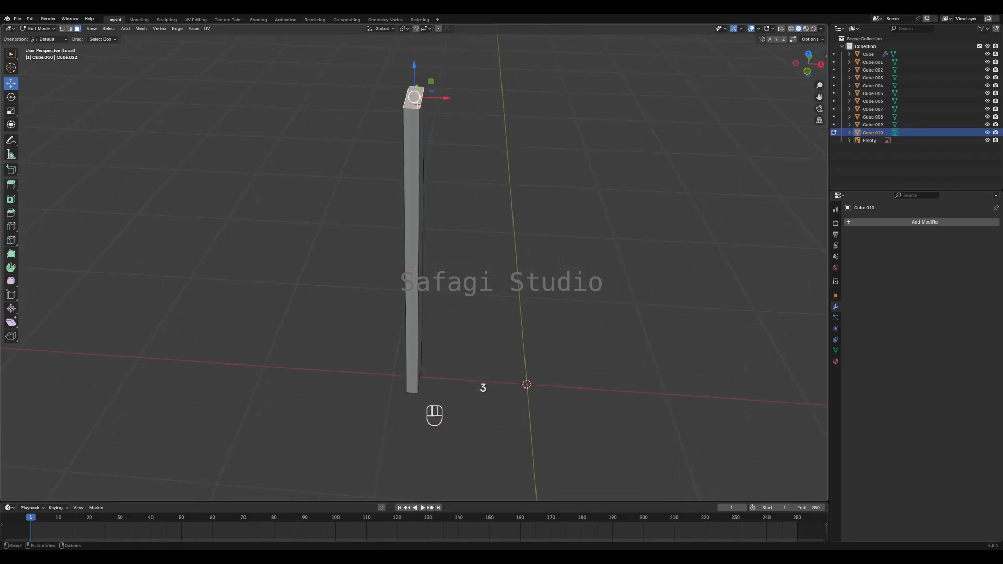
{"action": "left_click_drag", "start_coordinate": [413, 71], "coordinate": [418, 251]}
- Raise the bottom face of the isolated post along Z until only a thin shelf block remains
{"action": "middle_click_drag", "start_coordinate": [424, 439], "coordinate": [423, 345]}
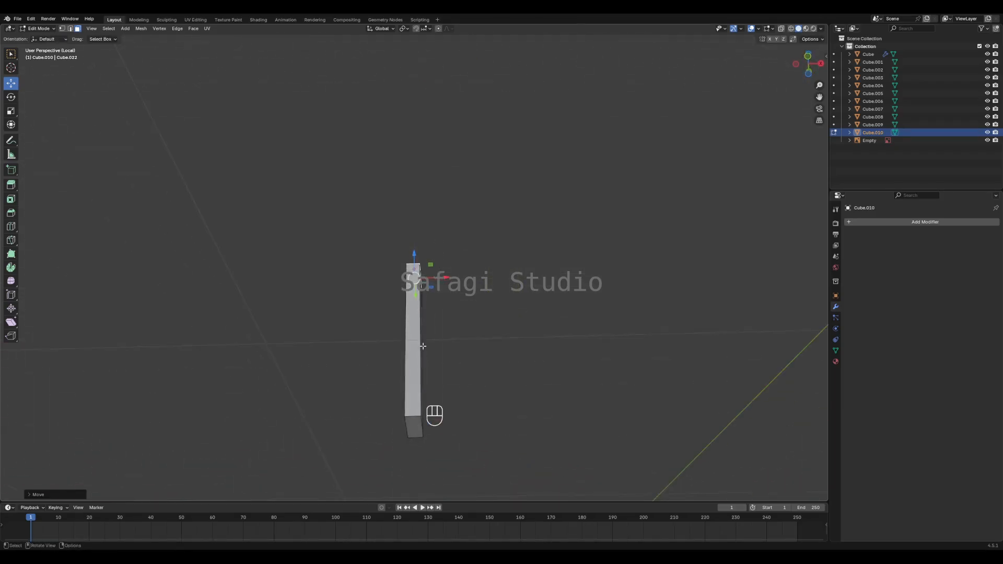
{"action": "left_click", "coordinate": [417, 427]}
{"action": "left_click_drag", "start_coordinate": [415, 410], "coordinate": [413, 267]}
{"action": "middle_click_drag", "start_coordinate": [414, 268], "coordinate": [453, 297]}
{"action": "left_click", "coordinate": [501, 294]}
- Leave local view and extend the shelf block's side faces along X to the cabinet body and the front post
{"action": "left_click", "coordinate": [416, 318]}
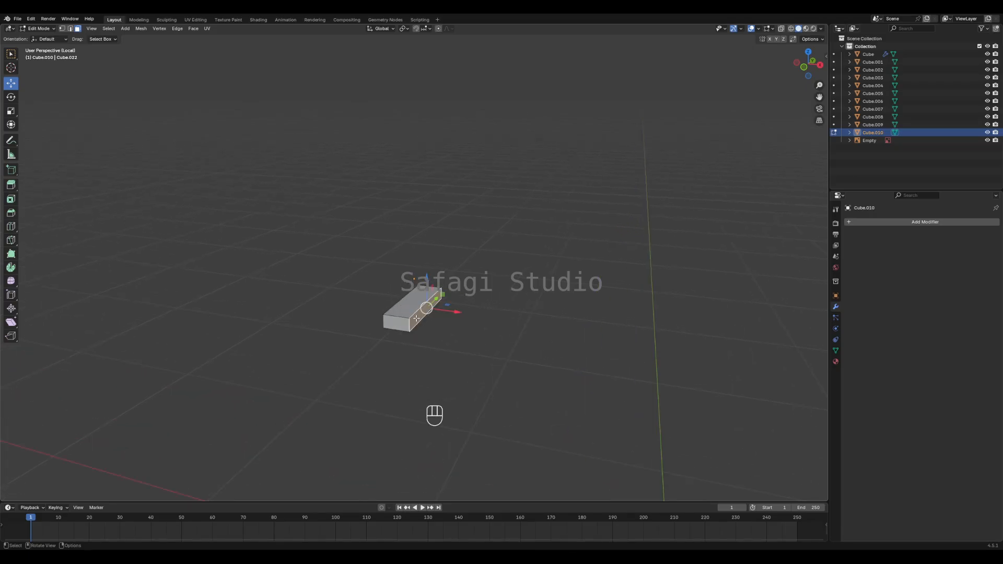
{"action": "key", "text": "KP_Divide"}
{"action": "left_click_drag", "start_coordinate": [514, 295], "coordinate": [557, 303]}
{"action": "scroll", "coordinate": [528, 305], "scroll_direction": "up", "scroll_amount": 5}
{"action": "scroll", "coordinate": [510, 307], "scroll_direction": "down", "scroll_amount": 1}
{"action": "left_click", "coordinate": [561, 347]}
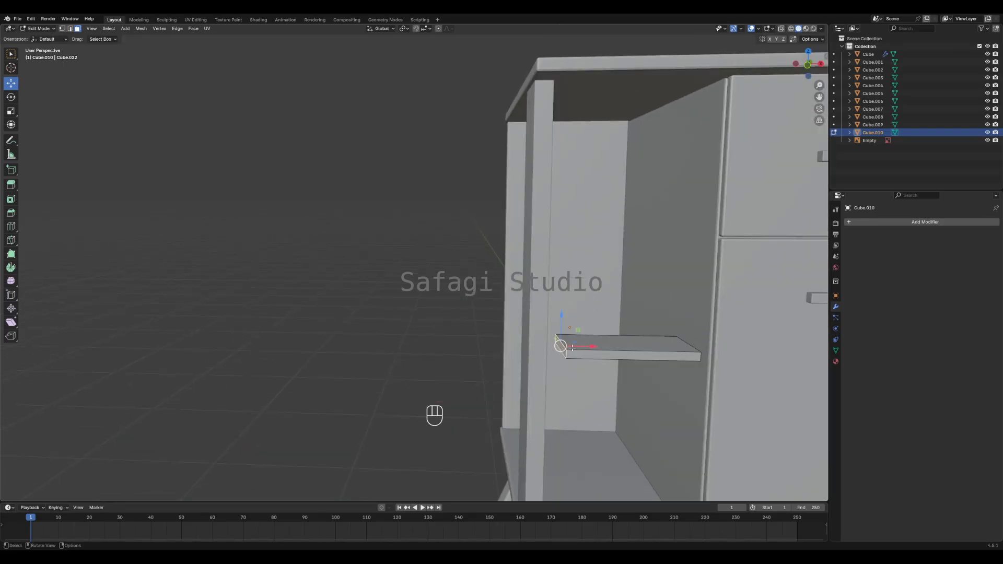
{"action": "left_click_drag", "start_coordinate": [589, 346], "coordinate": [571, 346]}
- Extend the shelf's rear face along Y to reach the back panel of the open side
{"action": "scroll", "coordinate": [522, 337], "scroll_direction": "down", "scroll_amount": 4}
{"action": "middle_click_drag", "start_coordinate": [481, 327], "coordinate": [573, 329]}
{"action": "scroll", "coordinate": [573, 330], "scroll_direction": "up", "scroll_amount": 3}
{"action": "left_click", "coordinate": [538, 300]}
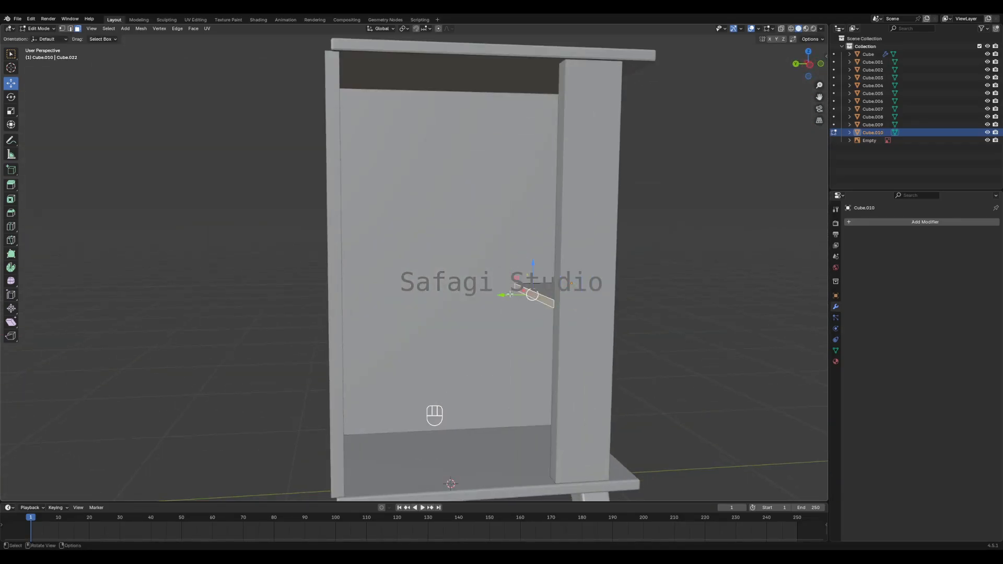
{"action": "left_click_drag", "start_coordinate": [510, 294], "coordinate": [316, 319]}
- Examine the shelf's fit in the open side and compare its height and thickness with the reference image
{"action": "scroll", "coordinate": [667, 299], "scroll_direction": "down", "scroll_amount": 3}
{"action": "middle_click_drag", "start_coordinate": [667, 298], "coordinate": [551, 297]}
{"action": "scroll", "coordinate": [551, 297], "scroll_direction": "up", "scroll_amount": 4}
{"action": "scroll", "coordinate": [550, 296], "scroll_direction": "down", "scroll_amount": 4}
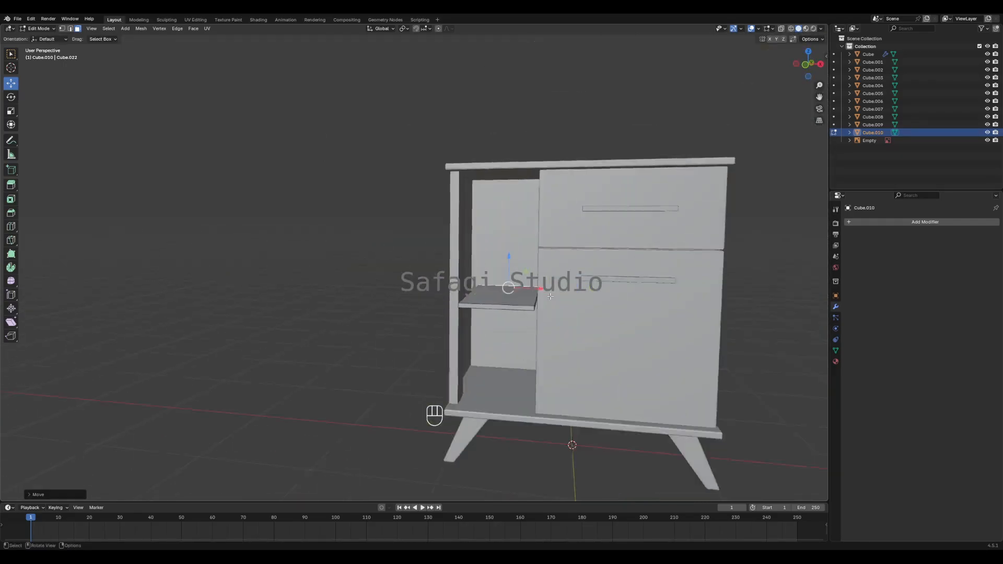
{"action": "scroll", "coordinate": [550, 296], "scroll_direction": "down", "scroll_amount": 5}
{"action": "middle_click_drag", "start_coordinate": [378, 313], "coordinate": [481, 336], "text": "shift"}
{"action": "scroll", "coordinate": [481, 336], "scroll_direction": "up", "scroll_amount": 4}
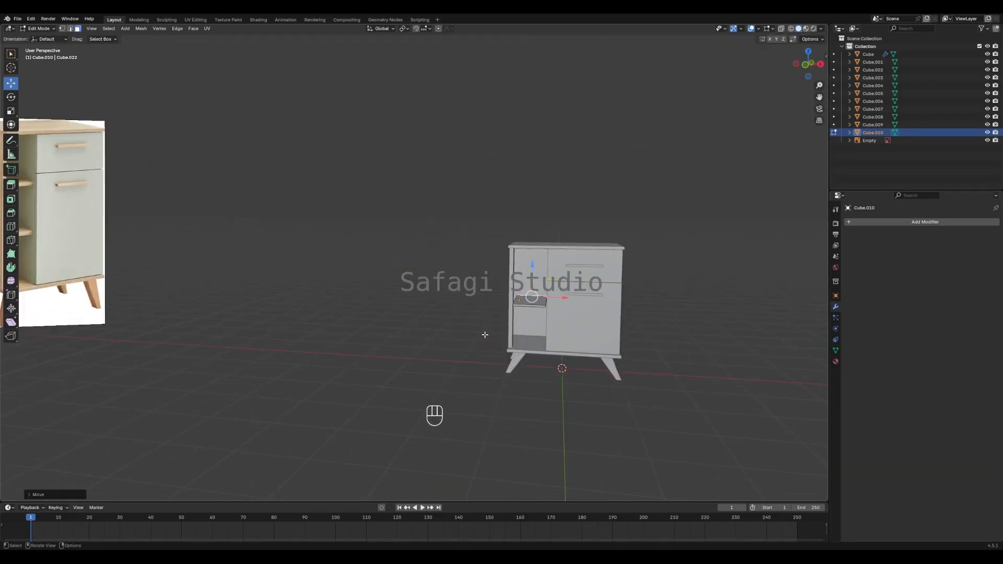
{"action": "scroll", "coordinate": [523, 319], "scroll_direction": "up", "scroll_amount": 4}
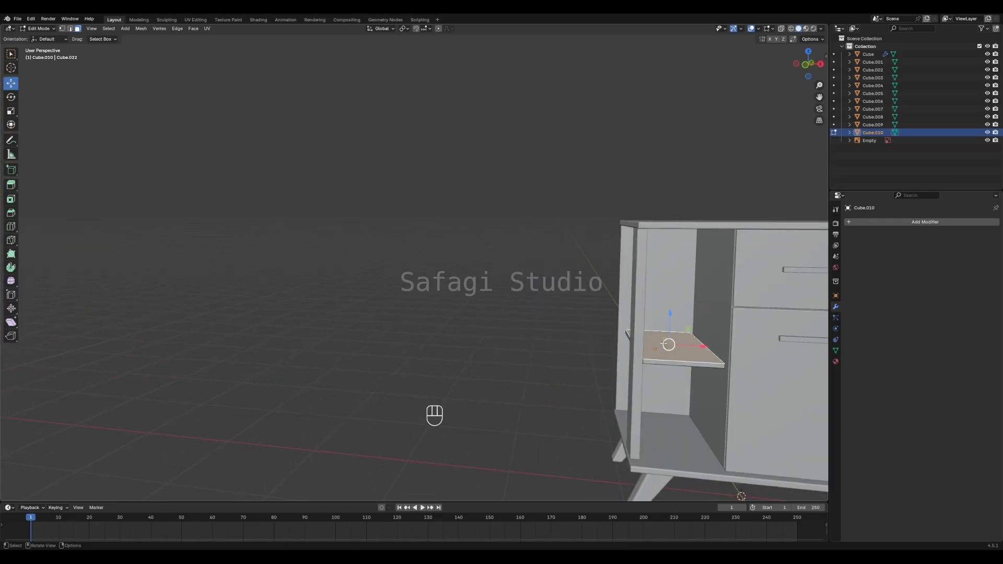
- Adjust the shelf's top face along Z to match its thickness to the shelves in the reference image
{"action": "left_click_drag", "start_coordinate": [668, 321], "coordinate": [665, 314]}
{"action": "middle_click_drag", "start_coordinate": [666, 314], "coordinate": [669, 325]}
{"action": "scroll", "coordinate": [675, 337], "scroll_direction": "down", "scroll_amount": 4}
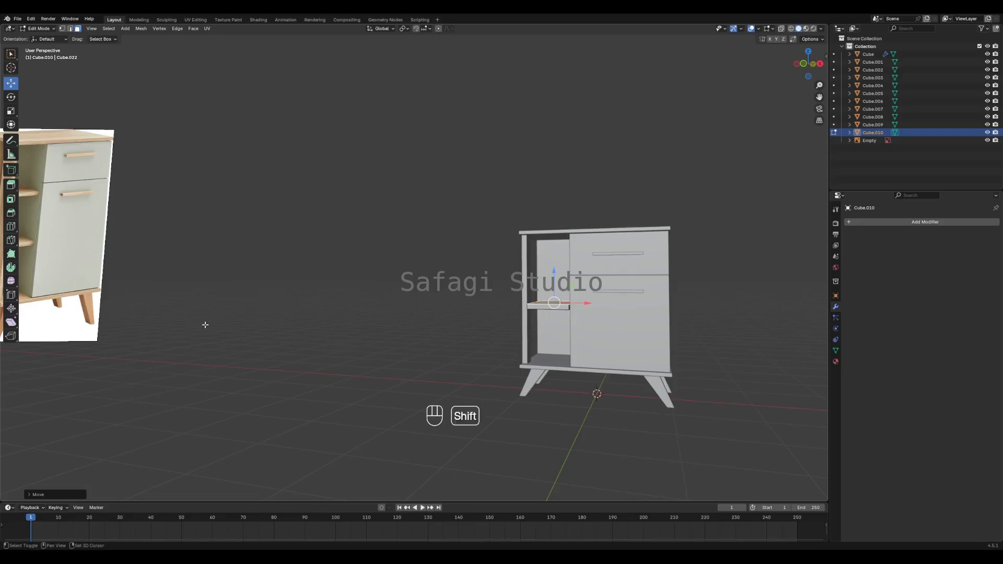
{"action": "middle_click_drag", "start_coordinate": [203, 325], "coordinate": [372, 342], "text": "shift"}
{"action": "middle_click_drag", "start_coordinate": [572, 342], "coordinate": [302, 318], "text": "shift"}
{"action": "scroll", "coordinate": [582, 327], "scroll_direction": "up", "scroll_amount": 4}
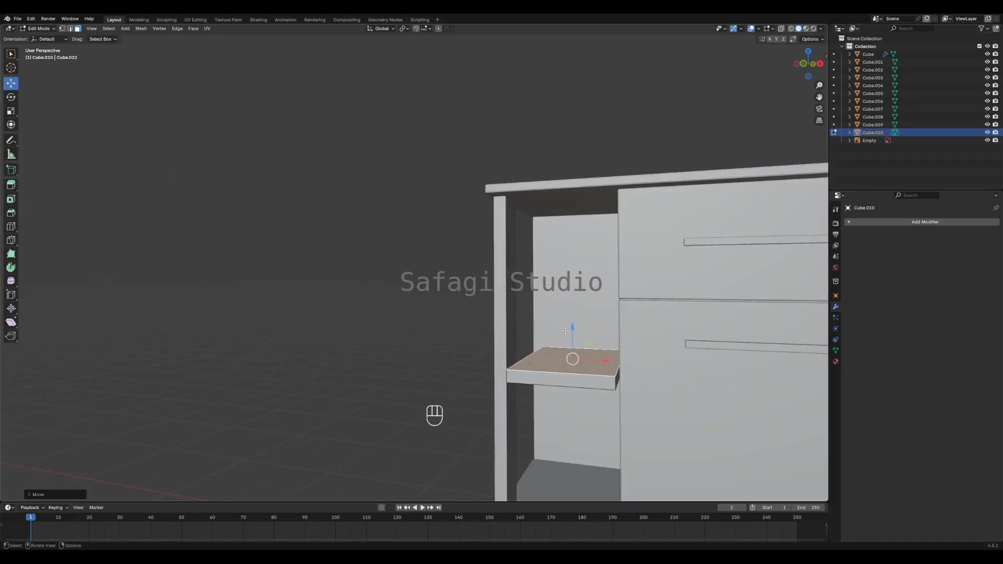
{"action": "left_click_drag", "start_coordinate": [572, 329], "coordinate": [572, 334]}
- Set the shelf's origin to its geometry and lower the whole shelf along Z in the open side
{"action": "key", "text": "Tab"}
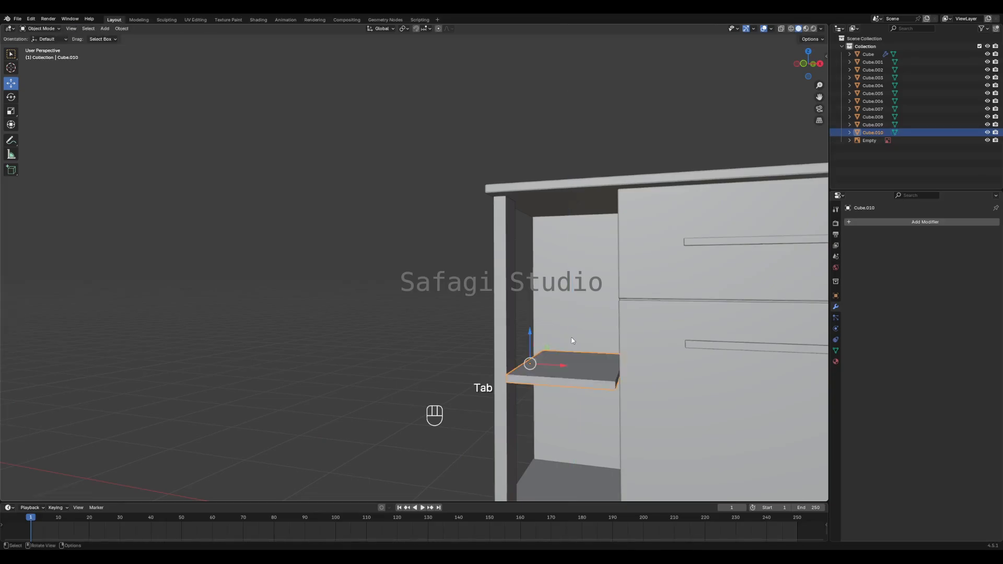
{"action": "right_click", "coordinate": [566, 380]}
{"action": "mouse_move", "coordinate": [566, 375]}
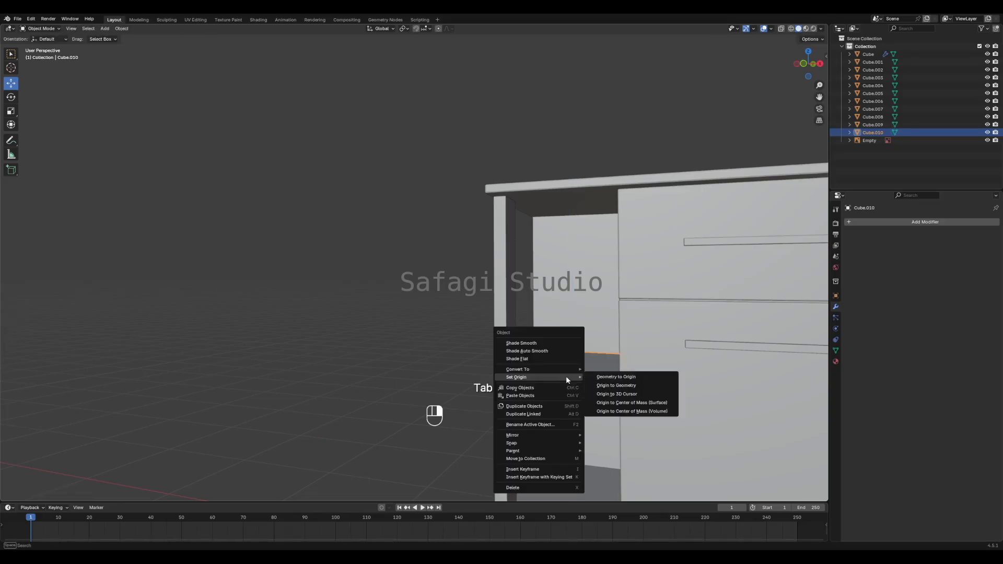
{"action": "left_click", "coordinate": [610, 386]}
{"action": "left_click_drag", "start_coordinate": [572, 335], "coordinate": [573, 350]}
- Extend the shelf's inner side face along X in front view until it meets the edge of the cabinet body
{"action": "middle_click_drag", "start_coordinate": [631, 372], "coordinate": [564, 331]}
{"action": "scroll", "coordinate": [637, 381], "scroll_direction": "up", "scroll_amount": 3}
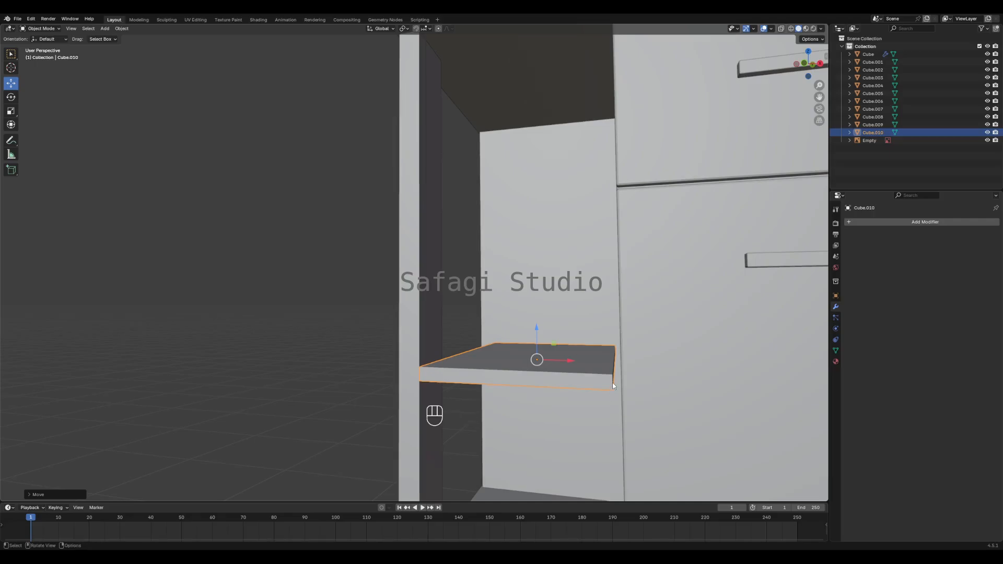
{"action": "key", "text": "Tab"}
{"action": "left_click", "coordinate": [611, 378]}
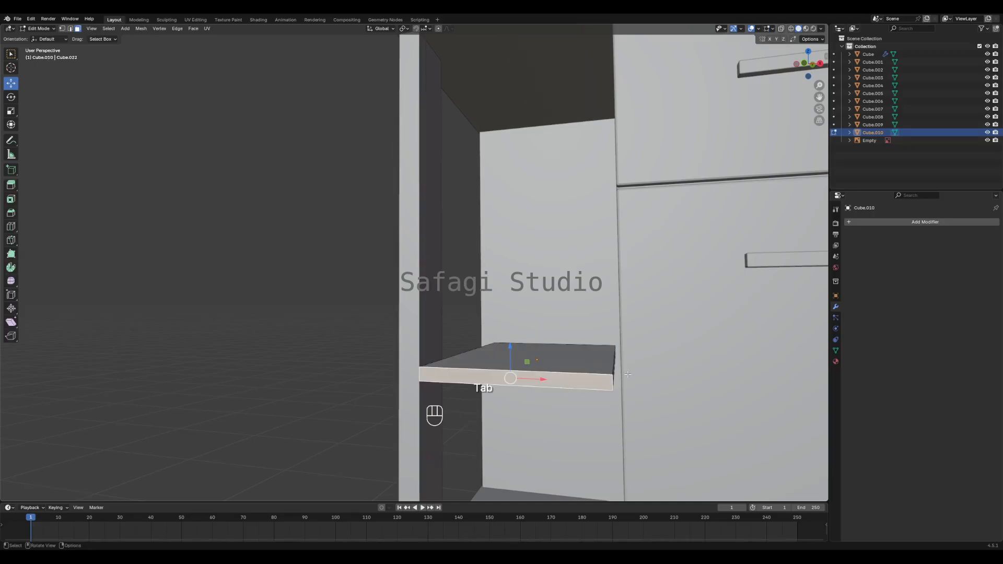
{"action": "left_click", "coordinate": [615, 364]}
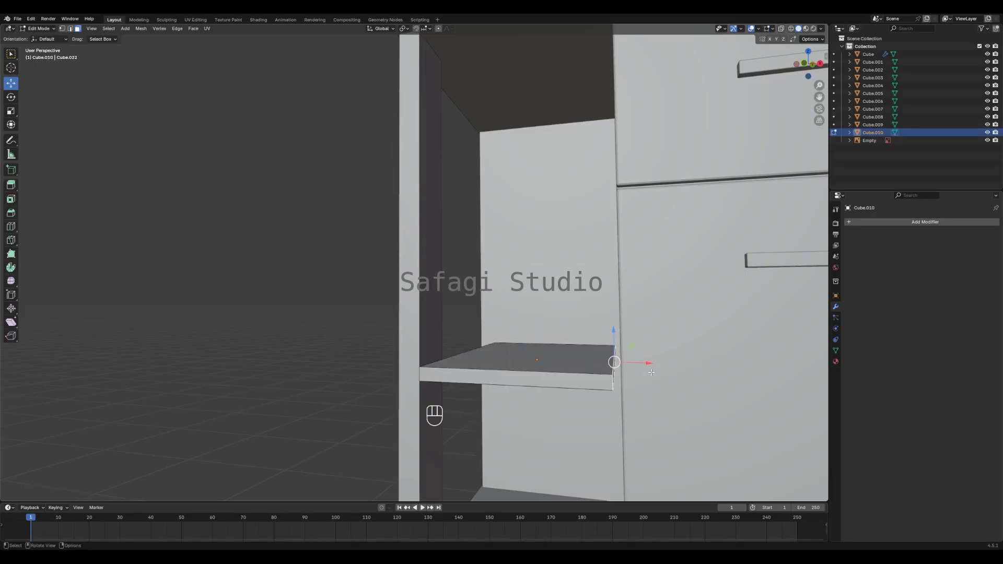
{"action": "key", "text": "KP_1"}
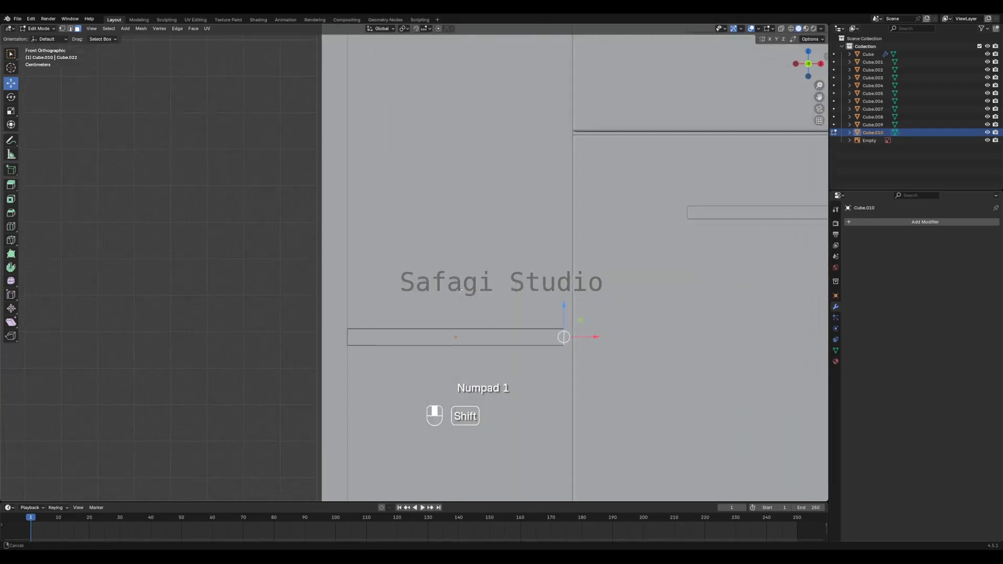
{"action": "left_click_drag", "start_coordinate": [659, 369], "coordinate": [664, 369]}
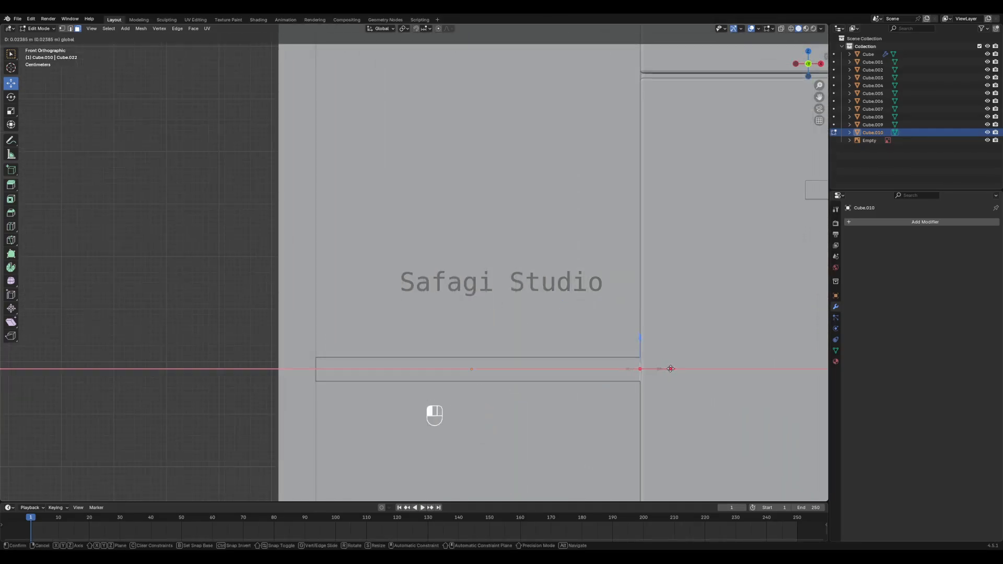
{"action": "left_click", "coordinate": [671, 369]}
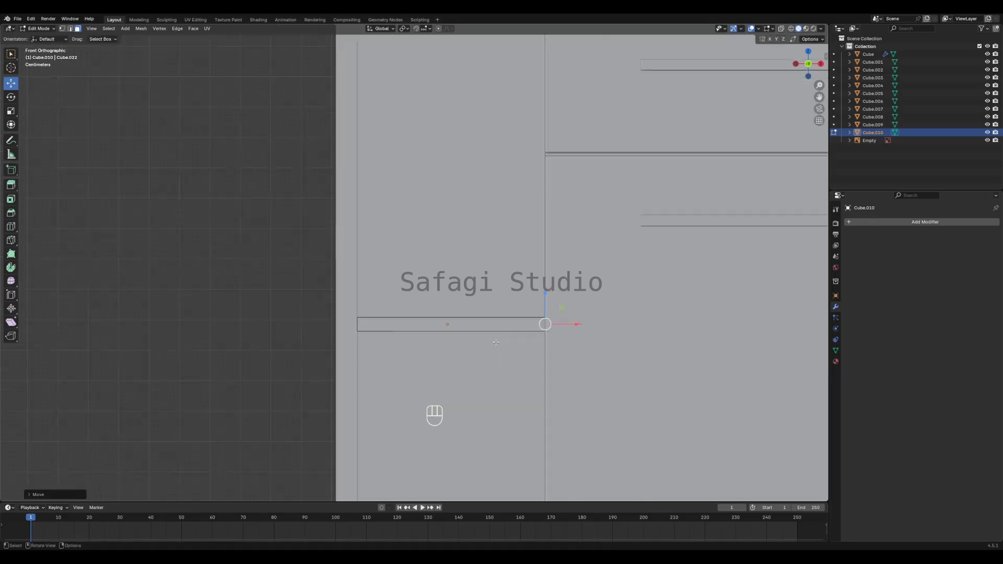
- Isolate the shelf in local view and bevel all its edges with 2 segments and an offset of about 0.003 m
{"action": "middle_click_drag", "start_coordinate": [671, 369], "coordinate": [529, 342]}
{"action": "key", "text": "slash"}
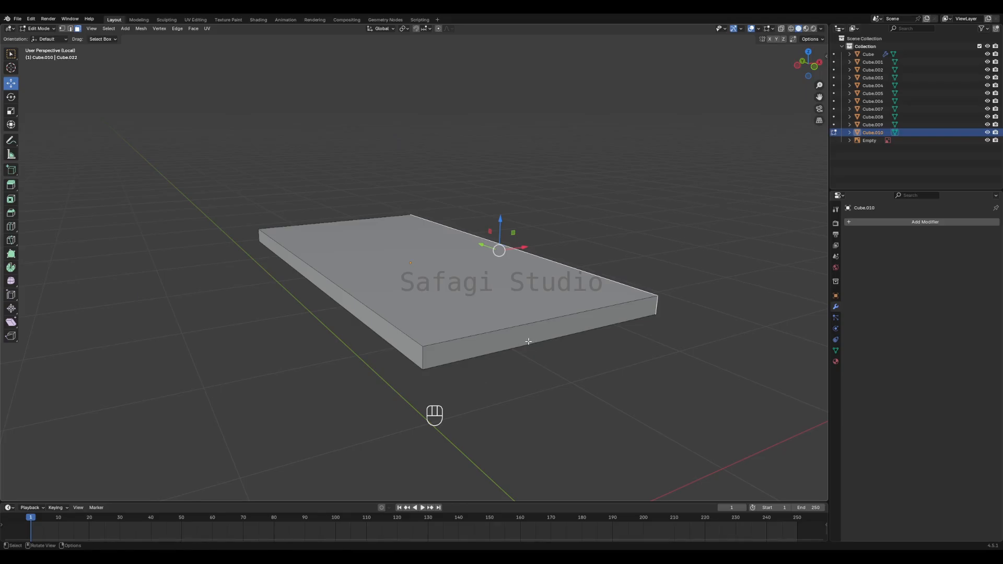
{"action": "key", "text": "2"}
{"action": "key", "text": "a"}
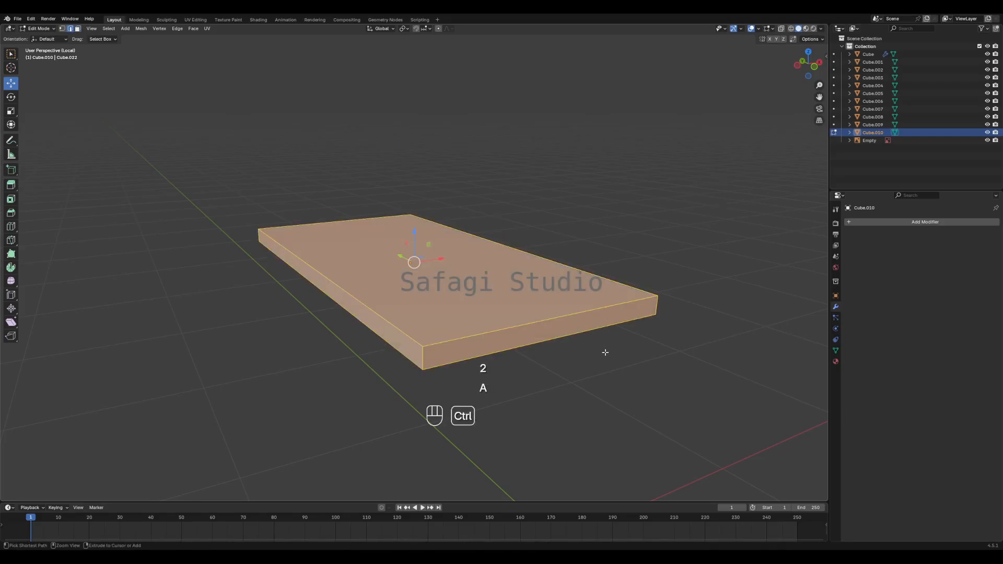
{"action": "key", "text": "ctrl+b"}
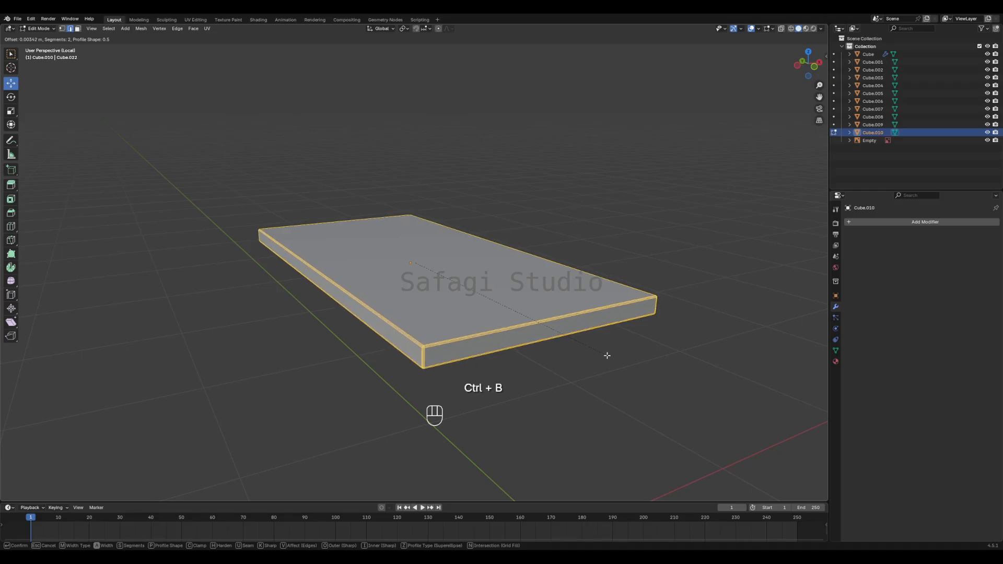
{"action": "left_click", "coordinate": [607, 355]}
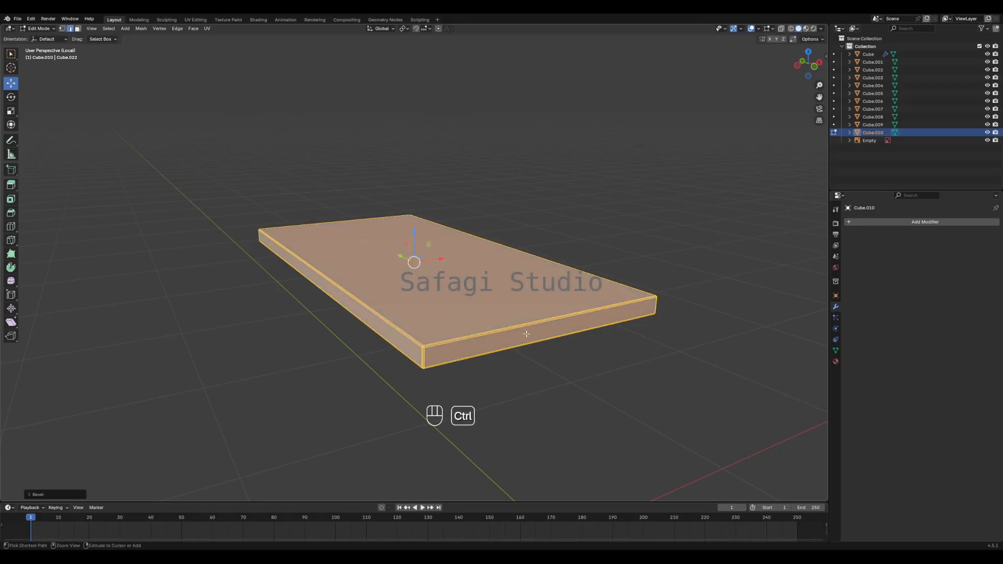
- Add two lengthwise and two crosswise loop cuts to the shelf and return to the full cabinet in object mode
{"action": "key", "text": "ctrl+r"}
{"action": "scroll", "coordinate": [526, 334], "scroll_direction": "up", "scroll_amount": 1}
{"action": "key", "text": "Return"}
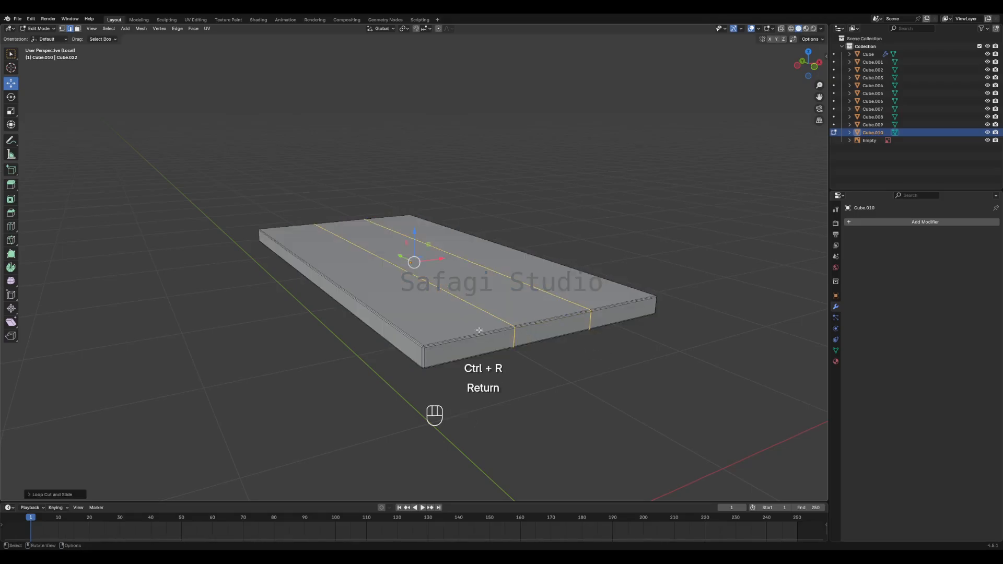
{"action": "key", "text": "ctrl+r"}
{"action": "scroll", "coordinate": [403, 314], "scroll_direction": "up", "scroll_amount": 1}
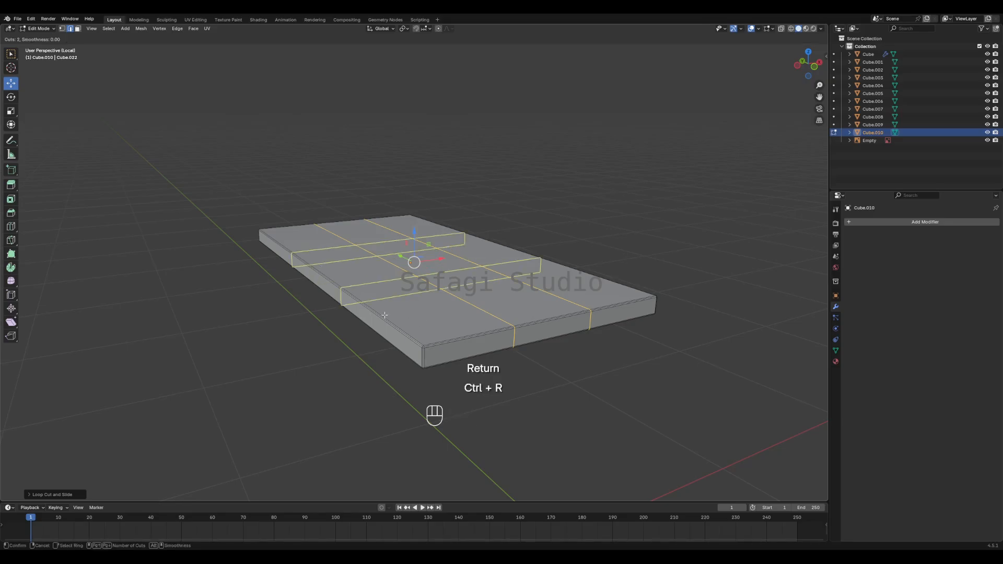
{"action": "left_click", "coordinate": [385, 315]}
{"action": "key", "text": "Return"}
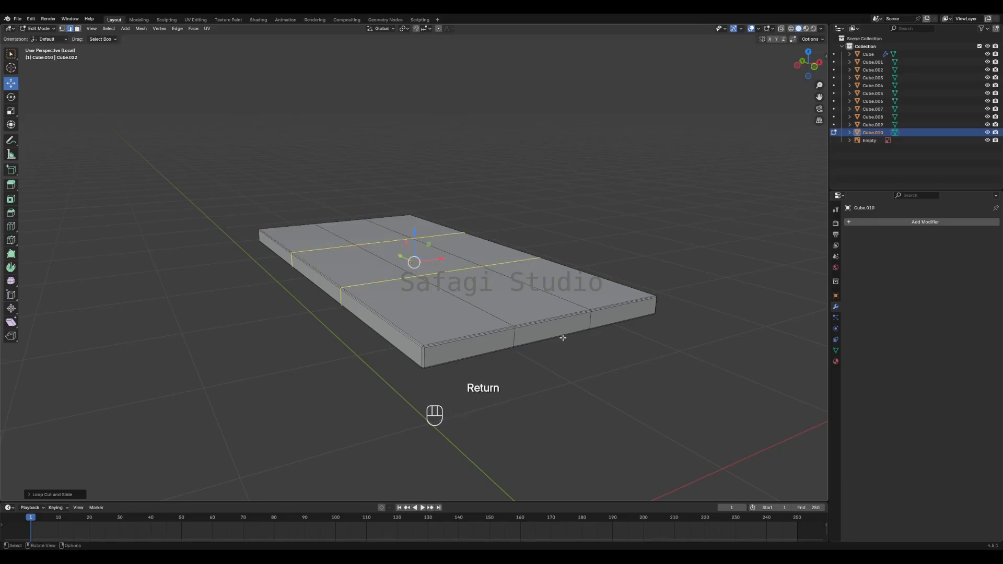
{"action": "key", "text": "Tab"}
{"action": "key", "text": "KP_1"}
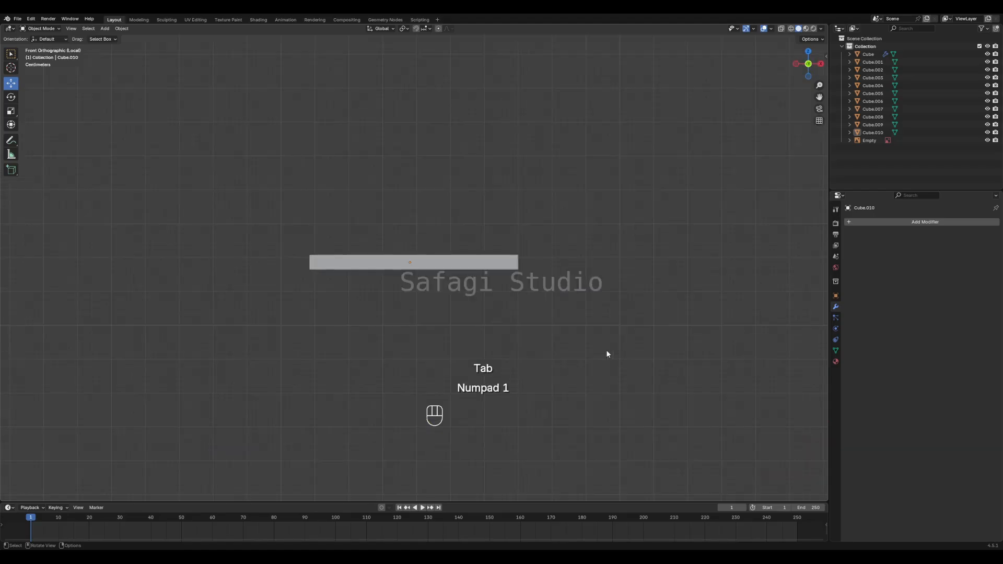
{"action": "key", "text": "slash"}
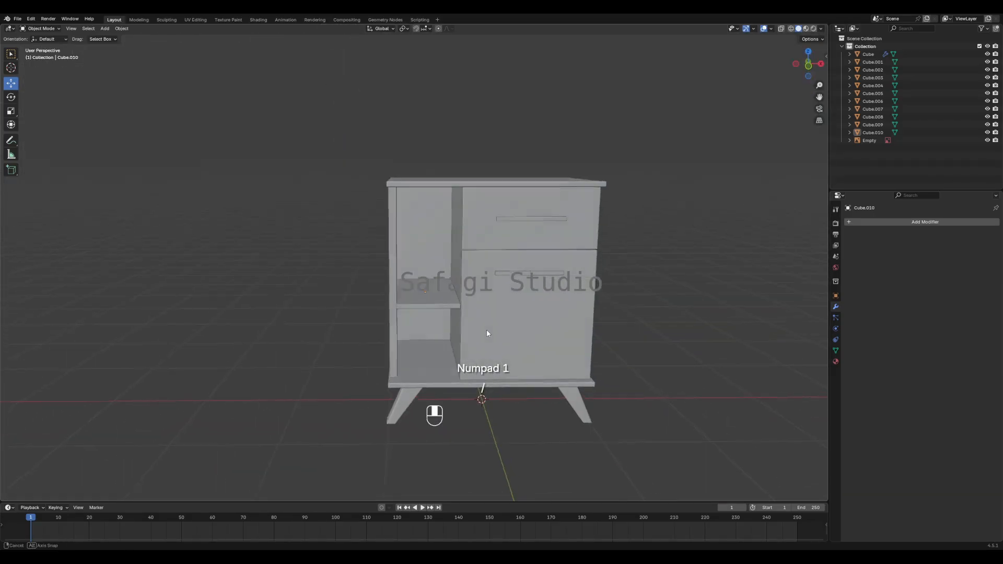
- Duplicate the shelf and raise the copy along Z into the upper part of the open side
{"action": "key", "text": "shift+d"}
{"action": "right_click", "coordinate": [437, 303]}
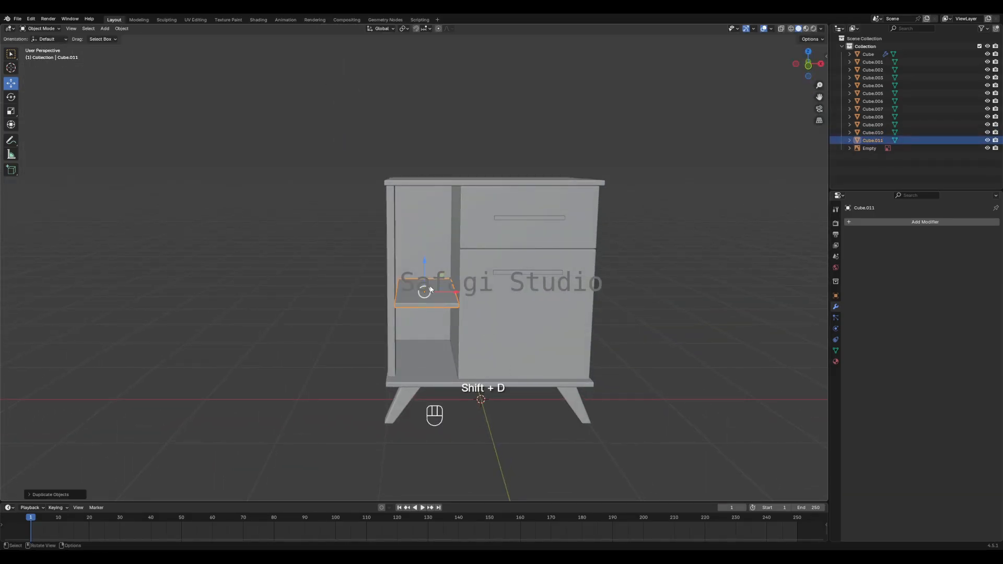
{"action": "left_click_drag", "start_coordinate": [425, 272], "coordinate": [418, 207]}
{"action": "scroll", "coordinate": [350, 262], "scroll_direction": "down", "scroll_amount": 6}
{"action": "scroll", "coordinate": [511, 287], "scroll_direction": "up", "scroll_amount": 3}
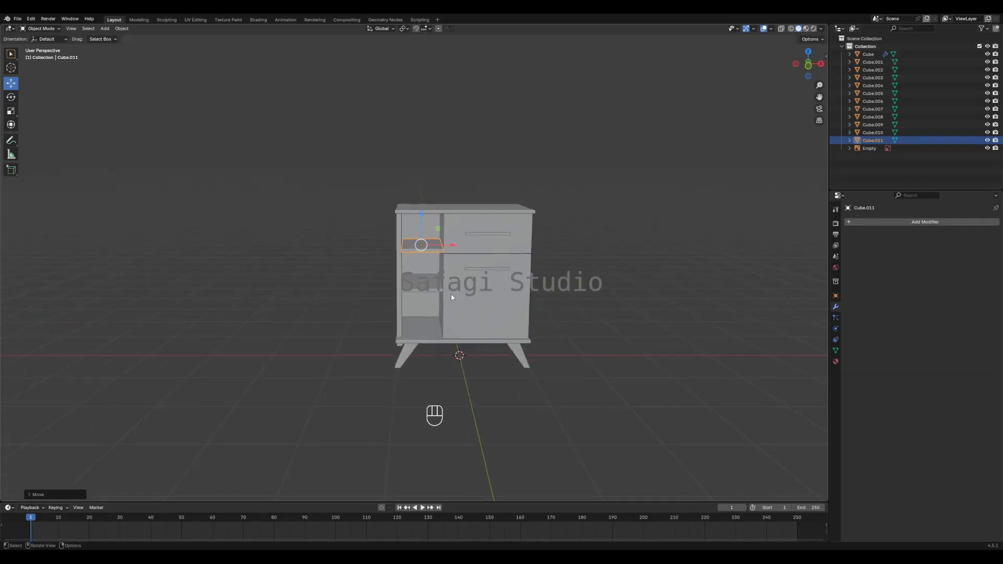
- Select both shelves, lower them together along Z to space the compartments, and clear the selection
{"action": "left_click", "coordinate": [410, 239], "text": "shift"}
{"action": "left_click_drag", "start_coordinate": [421, 234], "coordinate": [421, 246]}
{"action": "key", "text": "alt+a"}
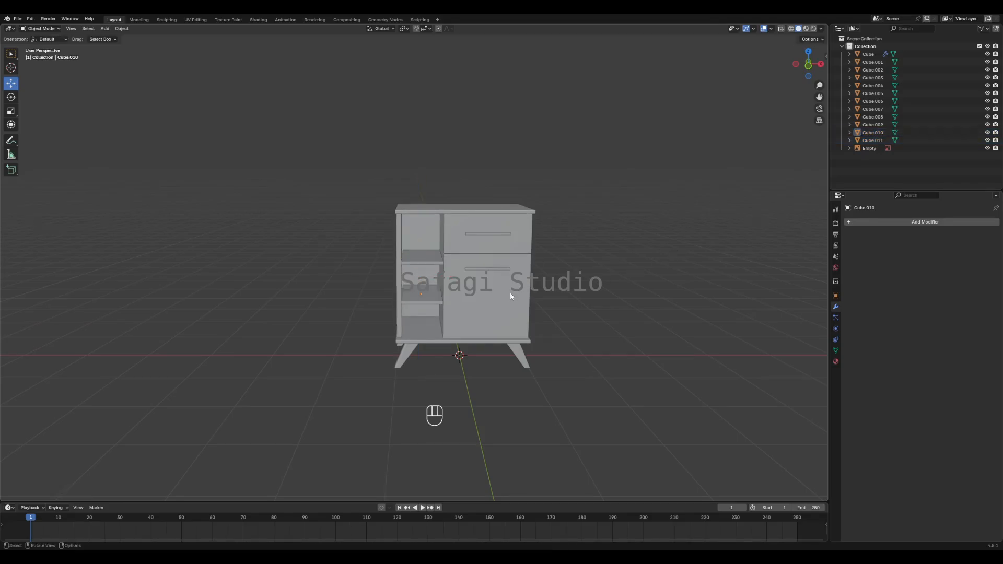
- Isolate the front post in local view and bevel all its edges with 2 segments and an offset of about 0.013 m
{"action": "middle_click_drag", "start_coordinate": [510, 291], "coordinate": [618, 289]}
{"action": "scroll", "coordinate": [618, 289], "scroll_direction": "up", "scroll_amount": 5}
{"action": "left_click", "coordinate": [428, 259]}
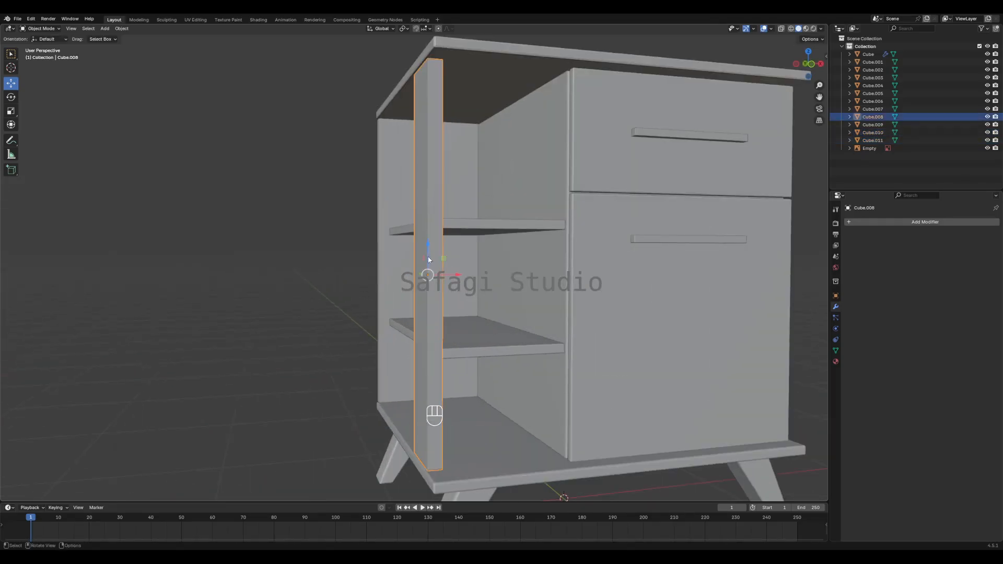
{"action": "key", "text": "KP_Divide"}
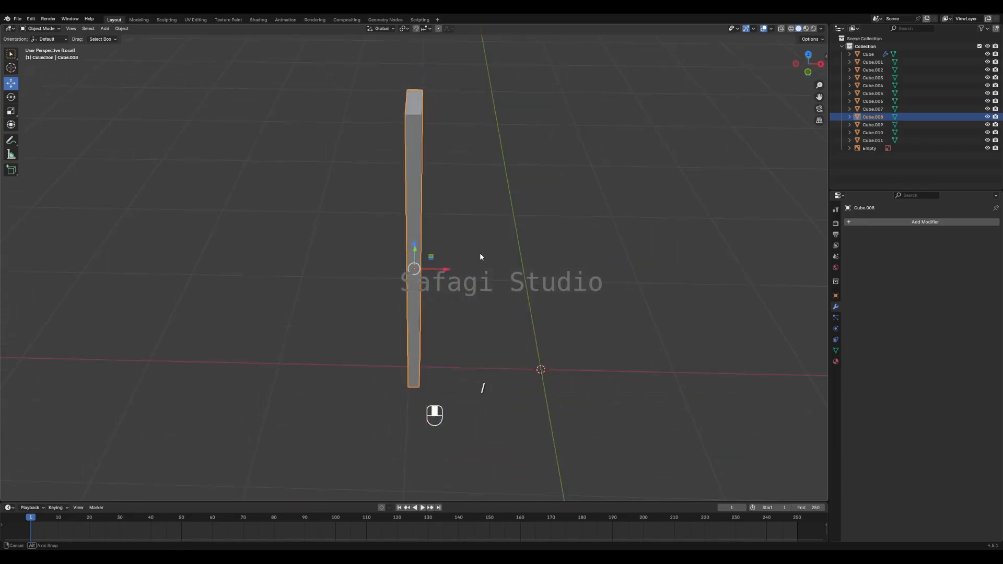
{"action": "key", "text": "Tab"}
{"action": "middle_click_drag", "start_coordinate": [462, 233], "coordinate": [417, 222]}
{"action": "key", "text": "a"}
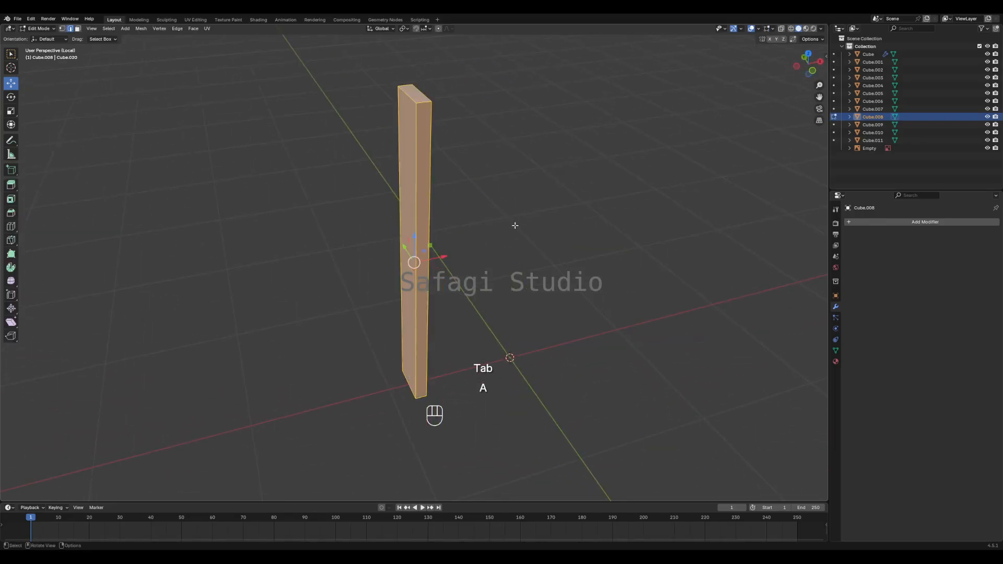
{"action": "key", "text": "ctrl+b"}
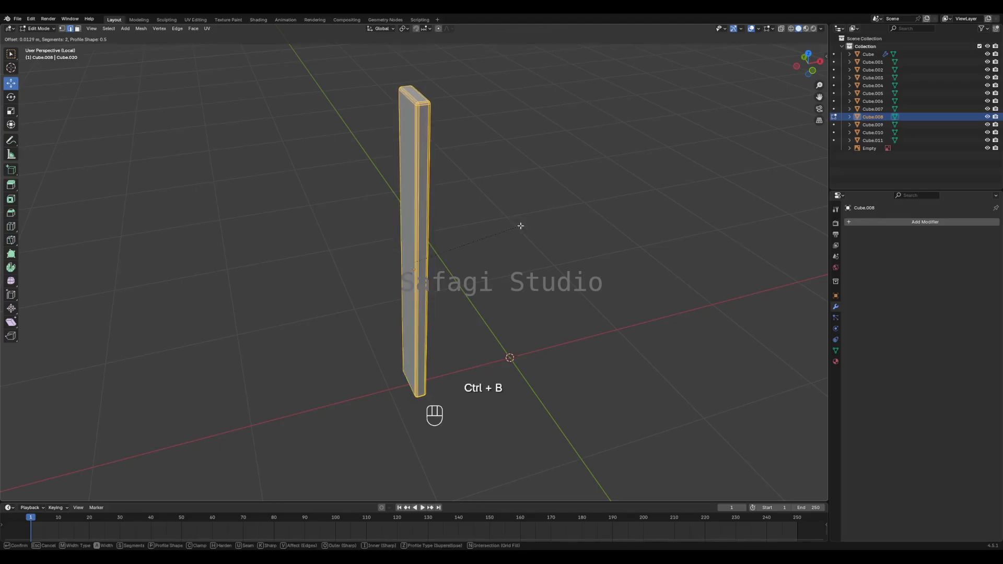
{"action": "left_click", "coordinate": [520, 225]}
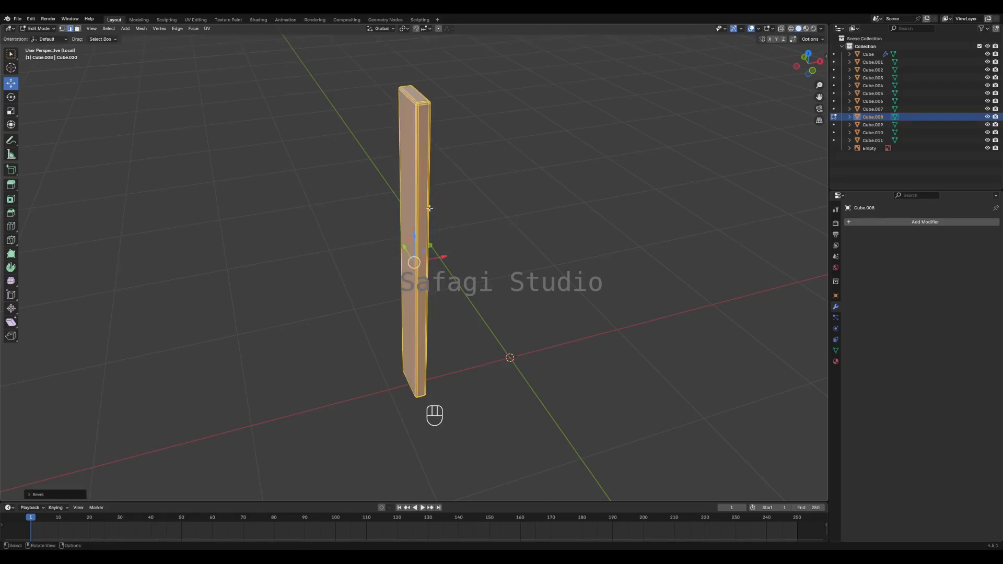
- Add three evenly spaced horizontal loop cuts along the height of the front post
{"action": "middle_click_drag", "start_coordinate": [430, 208], "coordinate": [426, 197]}
{"action": "key", "text": "ctrl+r"}
{"action": "scroll", "coordinate": [425, 195], "scroll_direction": "up", "scroll_amount": 2}
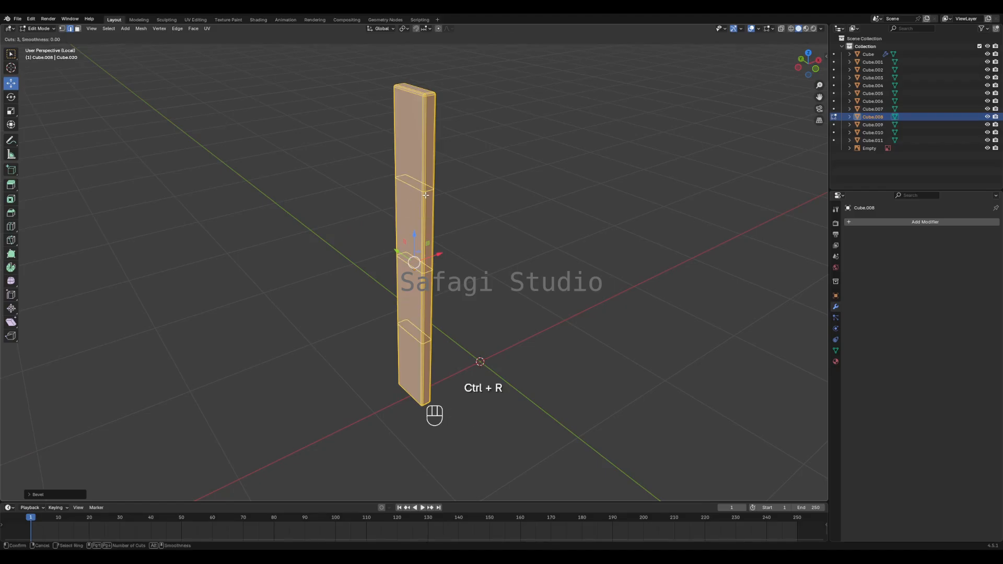
{"action": "key", "text": "Return"}
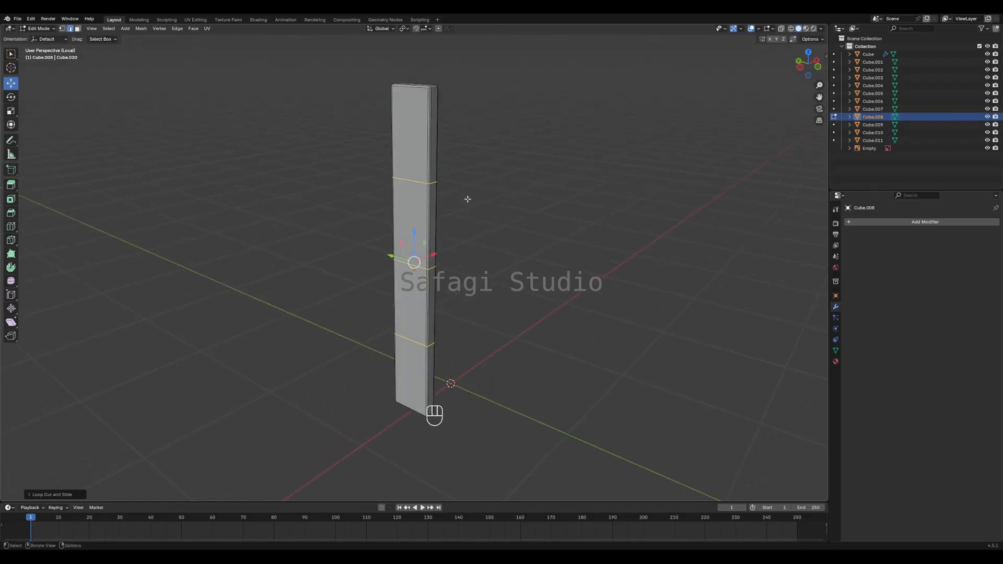
- Examine the spacing of the loop cuts and the bevelled upper end of the isolated post
{"action": "scroll", "coordinate": [465, 197], "scroll_direction": "up", "scroll_amount": 3}
{"action": "scroll", "coordinate": [437, 187], "scroll_direction": "down", "scroll_amount": 4}
{"action": "middle_click_drag", "start_coordinate": [432, 141], "coordinate": [453, 154], "text": "shift"}
{"action": "scroll", "coordinate": [462, 135], "scroll_direction": "up", "scroll_amount": 2}
{"action": "scroll", "coordinate": [467, 254], "scroll_direction": "down", "scroll_amount": 3}
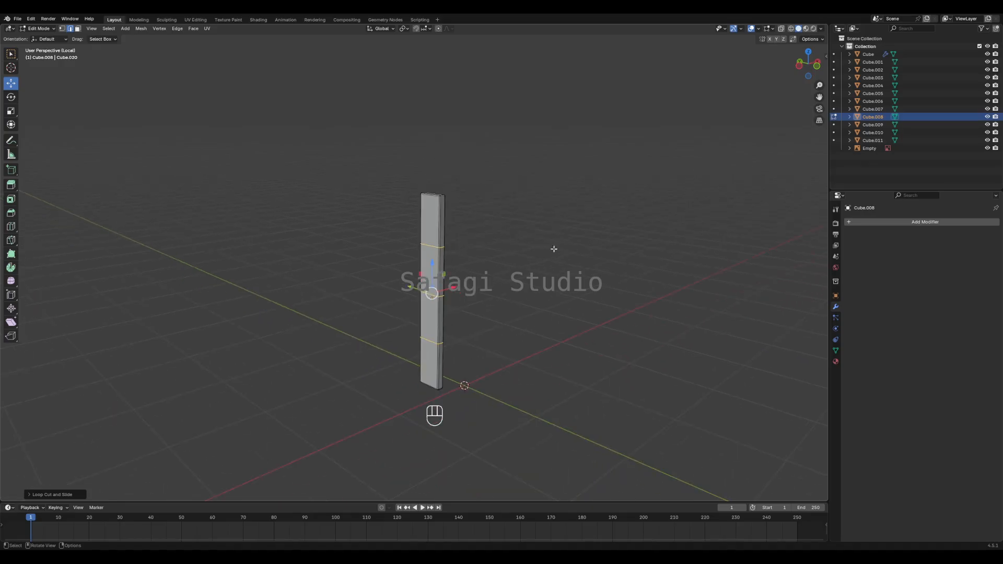
{"action": "scroll", "coordinate": [474, 123], "scroll_direction": "up", "scroll_amount": 3}
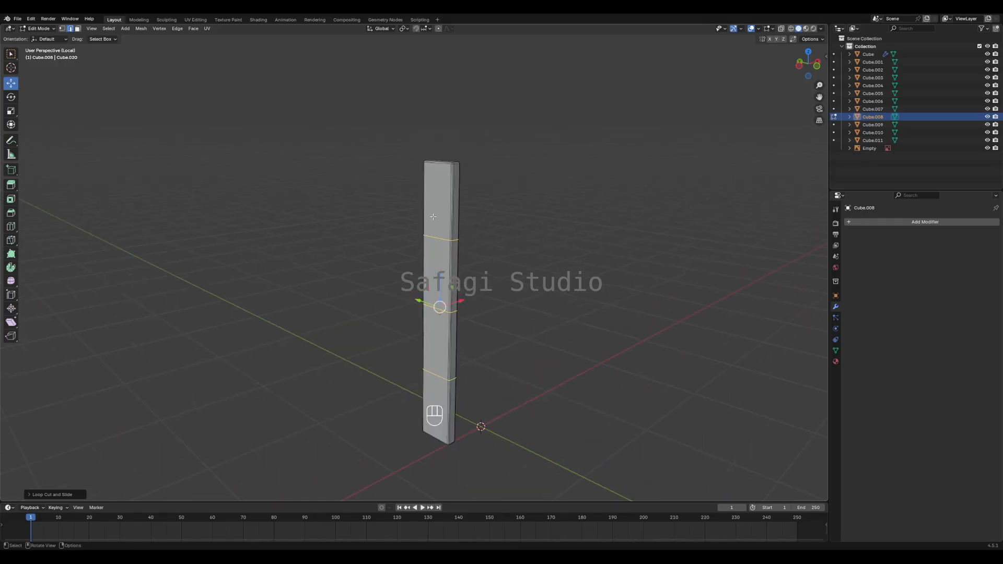
{"action": "middle_click_drag", "start_coordinate": [579, 160], "coordinate": [504, 227]}
{"action": "scroll", "coordinate": [499, 193], "scroll_direction": "up", "scroll_amount": 3}
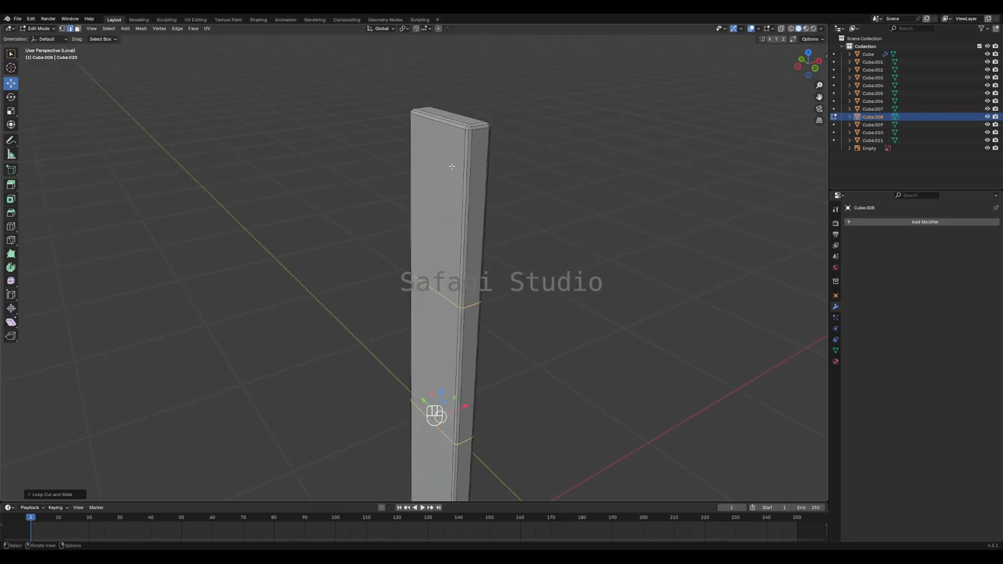
- Select the post's uppermost loop cut and raise it along Z until it sits just below the bevelled top end
{"action": "middle_click_drag", "start_coordinate": [452, 167], "coordinate": [454, 174]}
{"action": "scroll", "coordinate": [460, 183], "scroll_direction": "up", "scroll_amount": 1}
{"action": "left_click", "coordinate": [440, 295]}
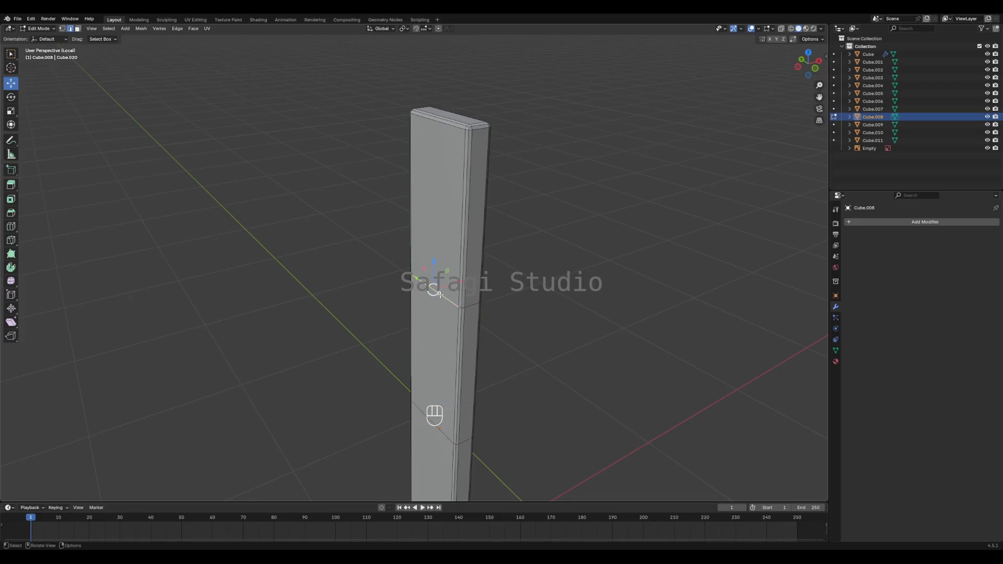
{"action": "left_click_drag", "start_coordinate": [434, 261], "coordinate": [435, 93]}
{"action": "middle_click_drag", "start_coordinate": [559, 132], "coordinate": [504, 132]}
{"action": "scroll", "coordinate": [398, 132], "scroll_direction": "up", "scroll_amount": 2}
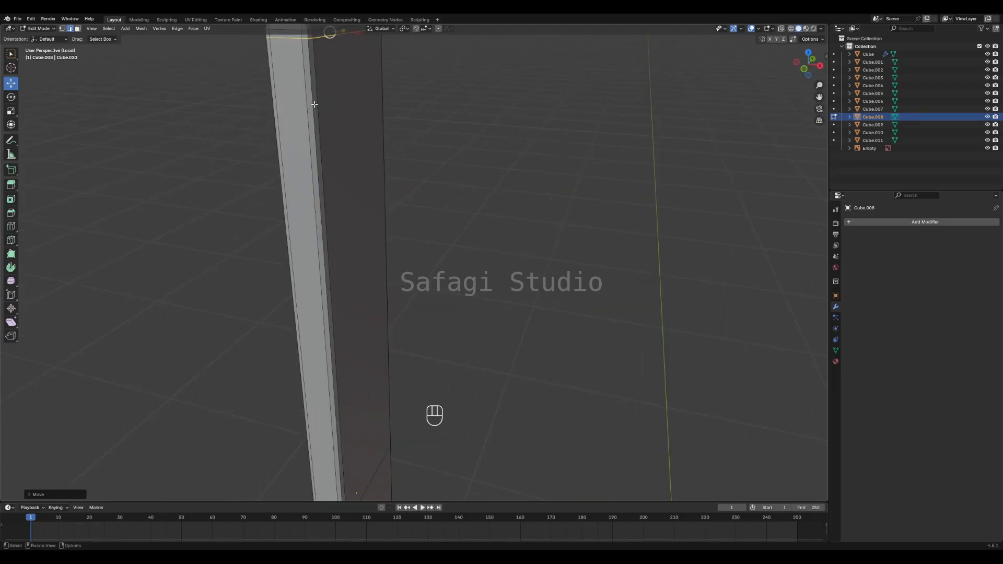
{"action": "scroll", "coordinate": [314, 104], "scroll_direction": "down", "scroll_amount": 3}
{"action": "middle_click_drag", "start_coordinate": [342, 116], "coordinate": [386, 172], "text": "shift"}
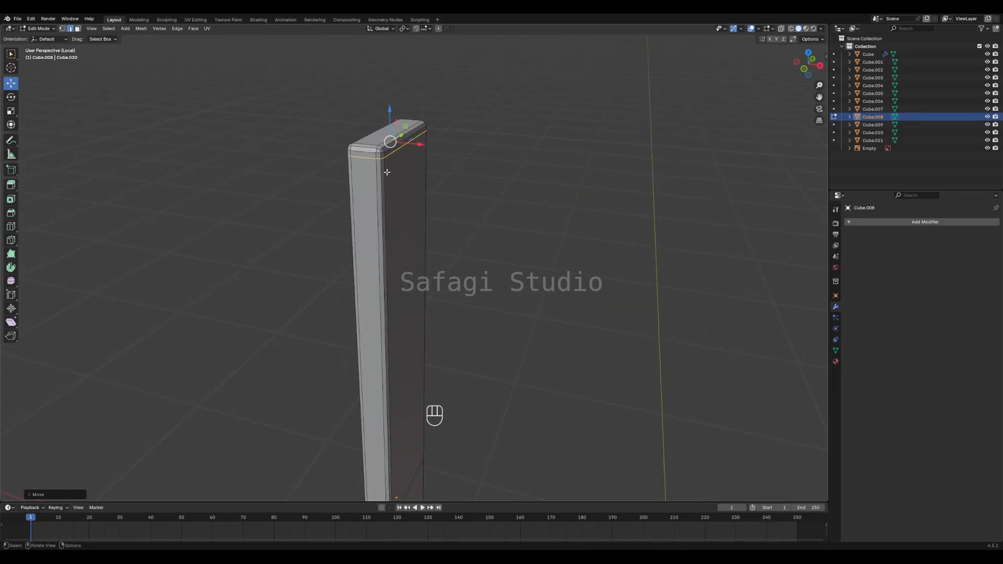
- Undo the last move of the post's uppermost loop cut and return to the whole cabinet in object mode
{"action": "key", "text": "ctrl+z"}
{"action": "scroll", "coordinate": [403, 258], "scroll_direction": "down", "scroll_amount": 3}
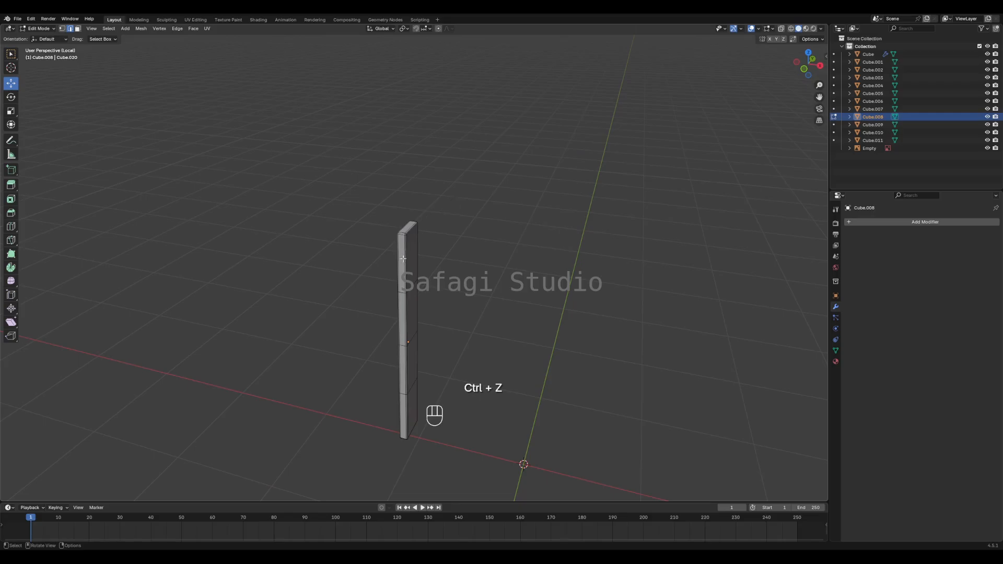
{"action": "key", "text": "KP_Divide"}
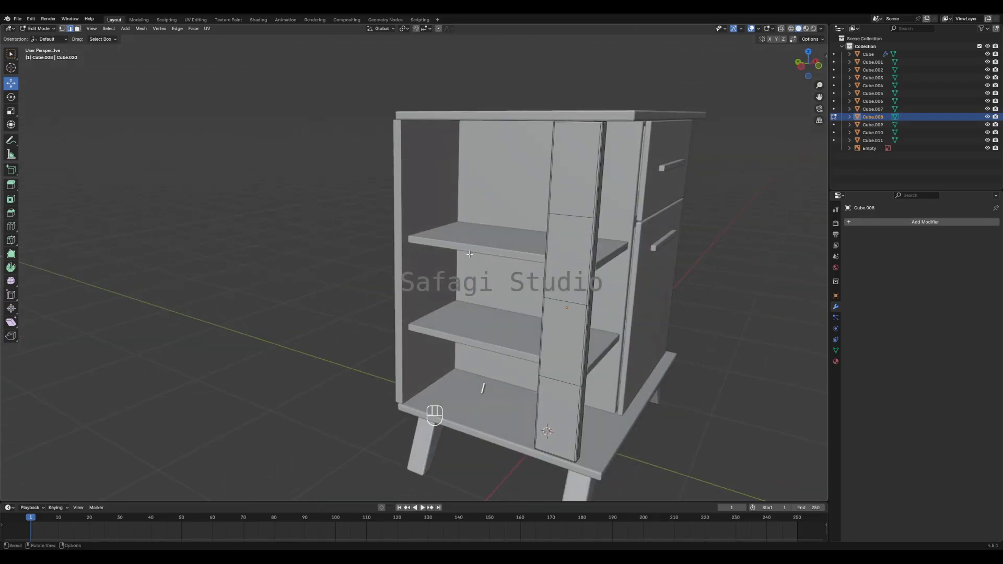
{"action": "key", "text": "Tab"}
- Select the tall rear panel beside the open shelves and shift it slightly along Y toward the shelves
{"action": "left_click", "coordinate": [397, 197]}
{"action": "middle_click_drag", "start_coordinate": [397, 198], "coordinate": [421, 198]}
{"action": "scroll", "coordinate": [444, 198], "scroll_direction": "up", "scroll_amount": 5}
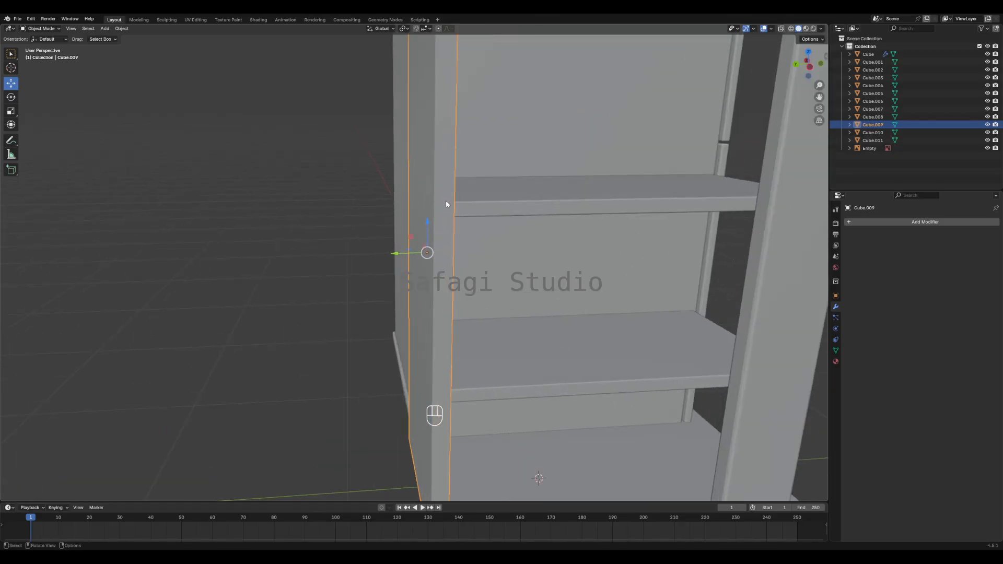
{"action": "left_click_drag", "start_coordinate": [398, 253], "coordinate": [412, 253]}
{"action": "scroll", "coordinate": [430, 189], "scroll_direction": "down", "scroll_amount": 5}
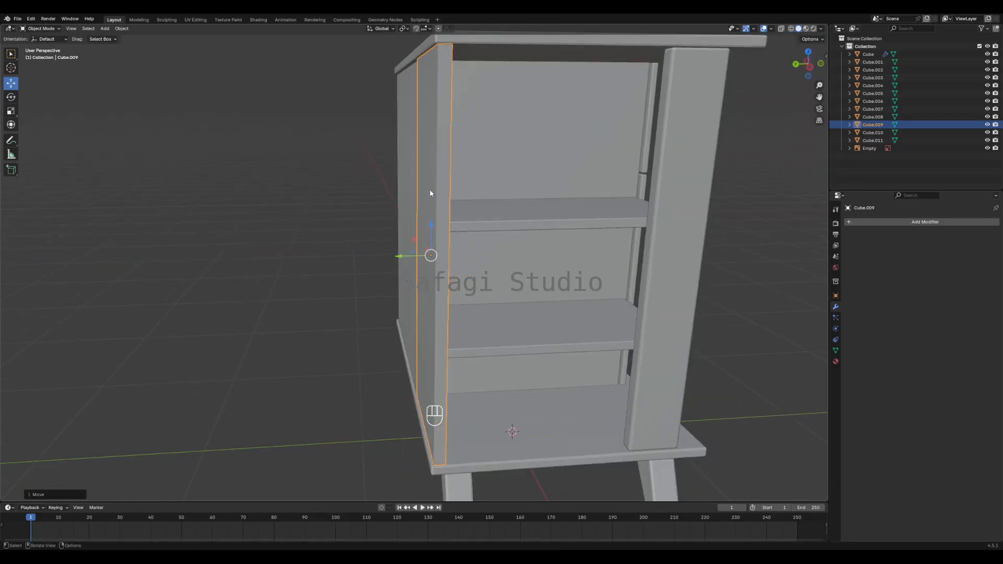
- Isolate the rear shelf panel in local view and bevel all its edges slightly with 2 segments
{"action": "key", "text": "KP_Divide"}
{"action": "middle_click_drag", "start_coordinate": [446, 191], "coordinate": [393, 203]}
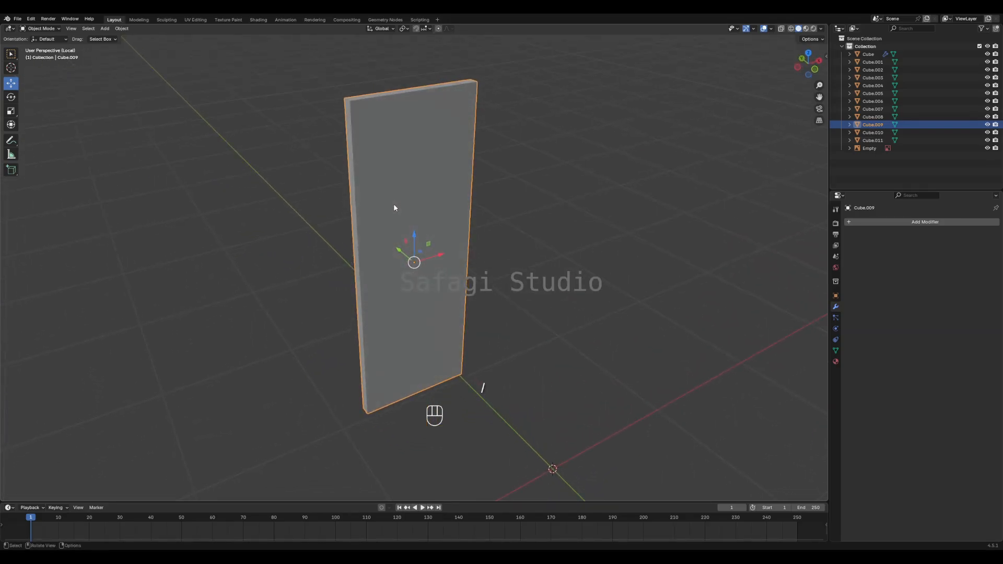
{"action": "key", "text": "Tab"}
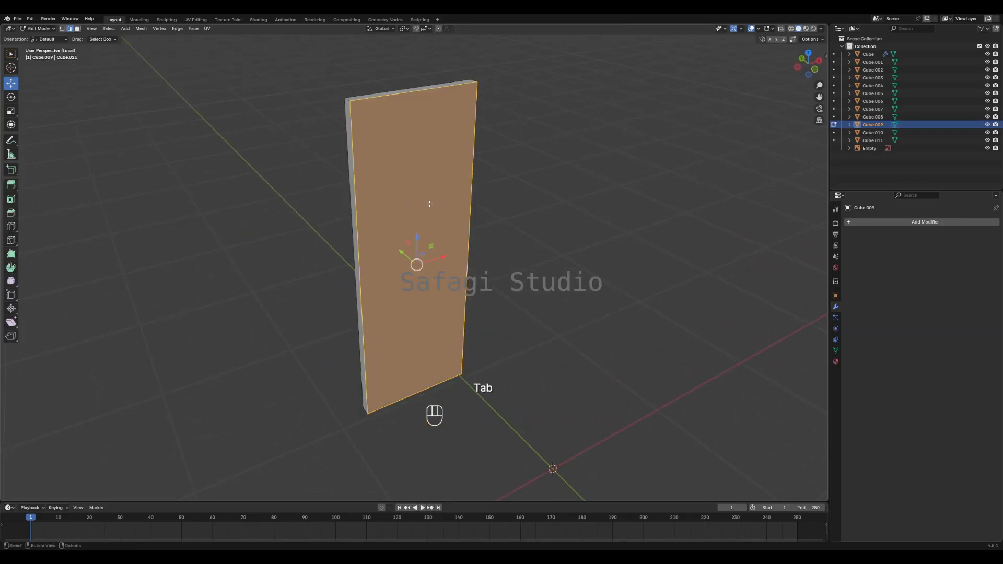
{"action": "key", "text": "2"}
{"action": "key", "text": "a"}
{"action": "key", "text": "ctrl"}
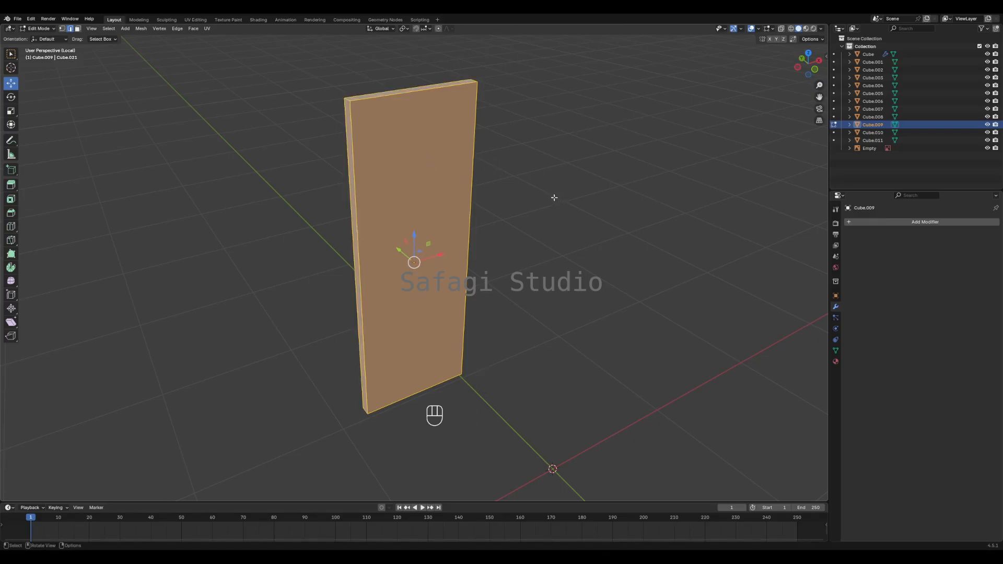
{"action": "key", "text": "ctrl+b"}
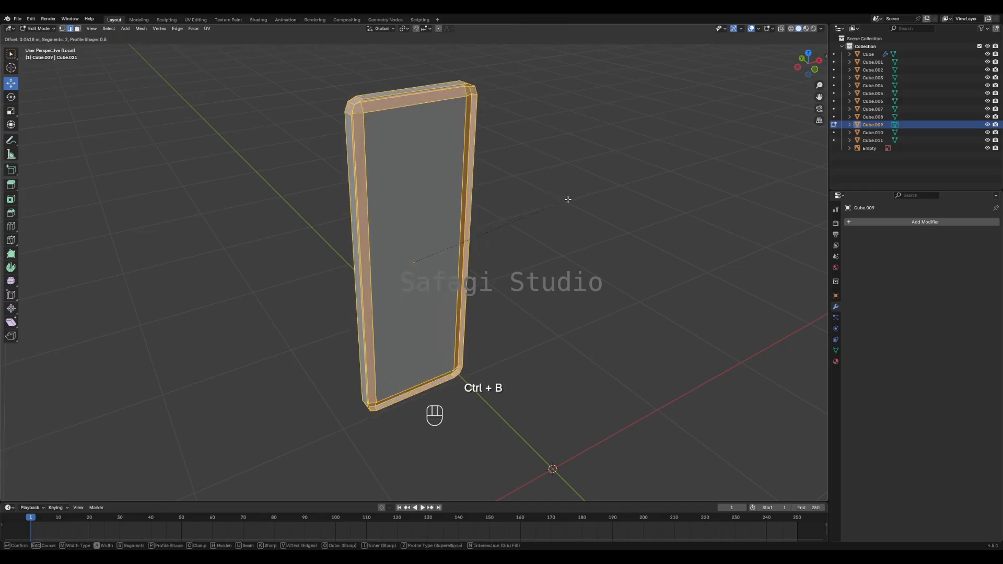
{"action": "left_click", "coordinate": [555, 197]}
- Add three evenly spaced horizontal loop cuts along the height of the rear shelf panel
{"action": "key", "text": "ctrl"}
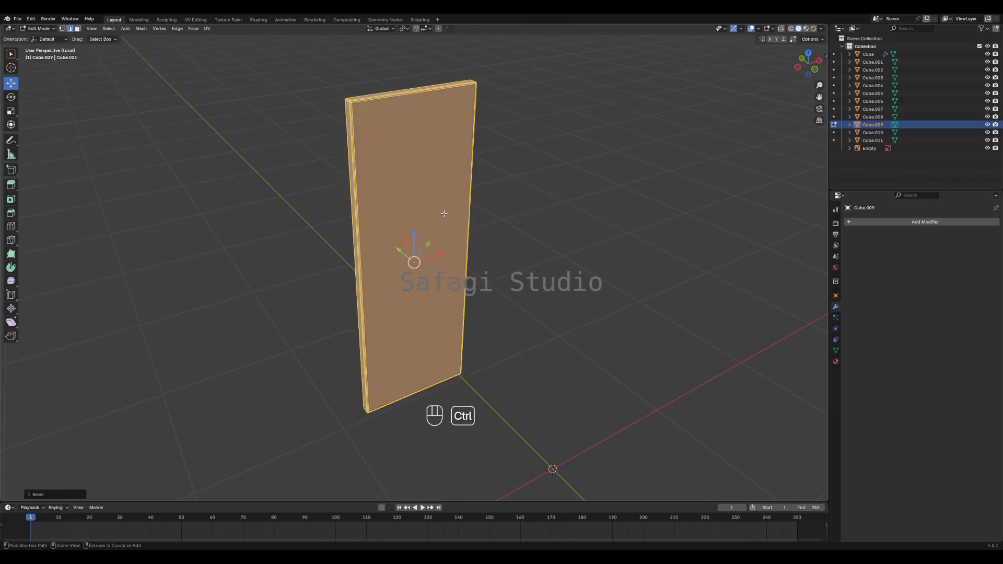
{"action": "key", "text": "ctrl+r"}
{"action": "scroll", "coordinate": [361, 202], "scroll_direction": "up", "scroll_amount": 3}
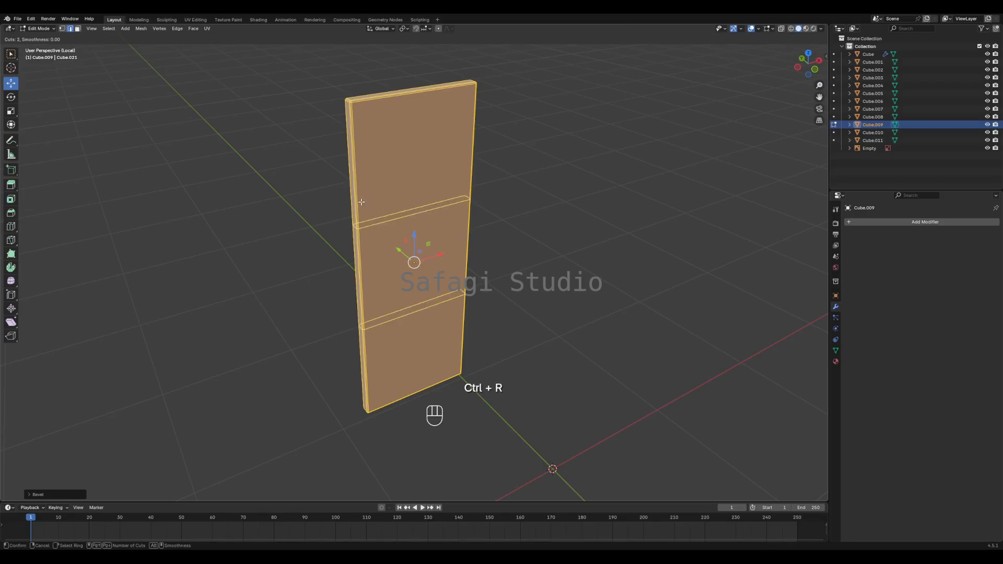
{"action": "scroll", "coordinate": [361, 201], "scroll_direction": "down", "scroll_amount": 1}
{"action": "key", "text": "Return"}
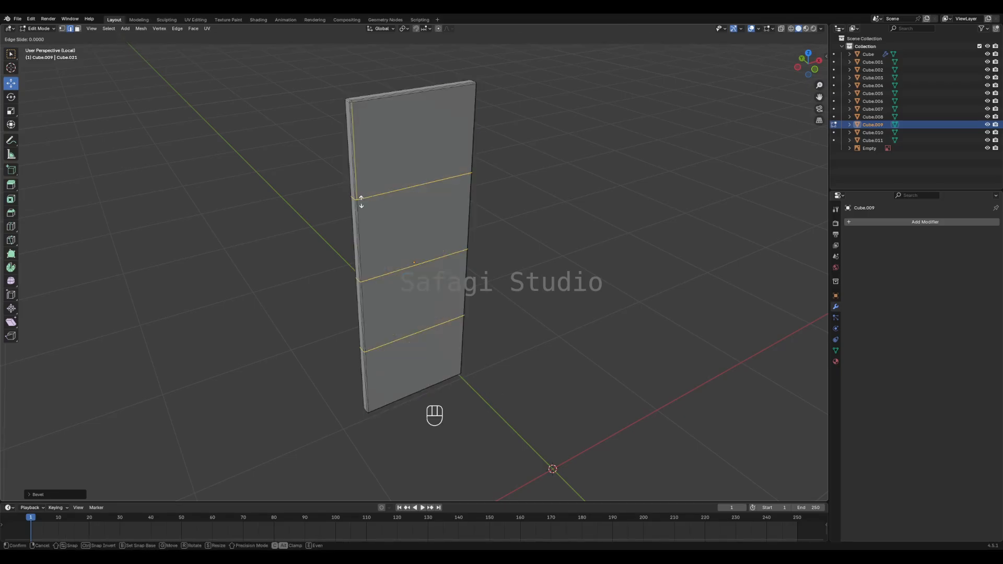
{"action": "left_click", "coordinate": [651, 187]}
{"action": "key", "text": "Tab"}
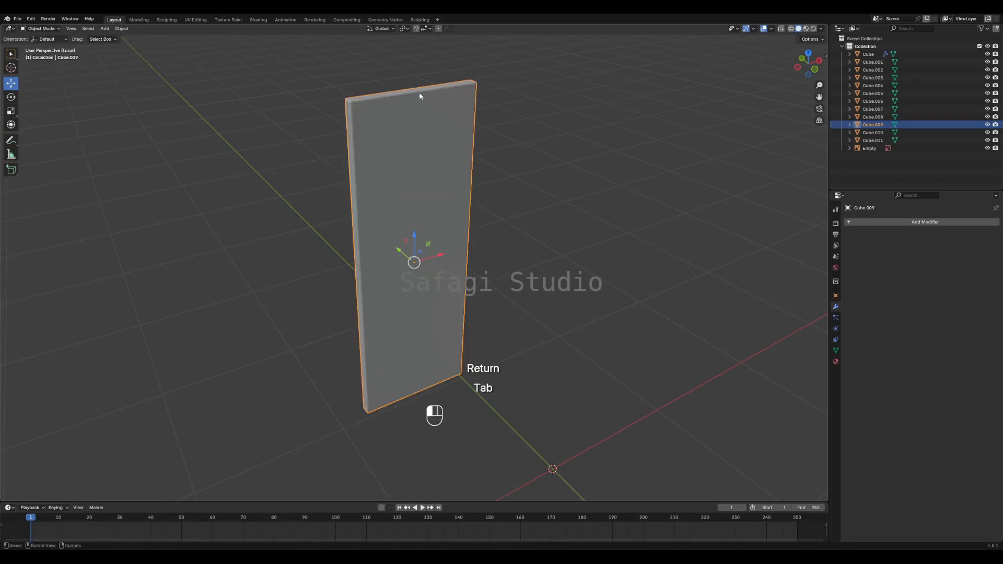
- Add one centred vertical loop cut to the rear shelf panel and leave local view
{"action": "key", "text": "Tab"}
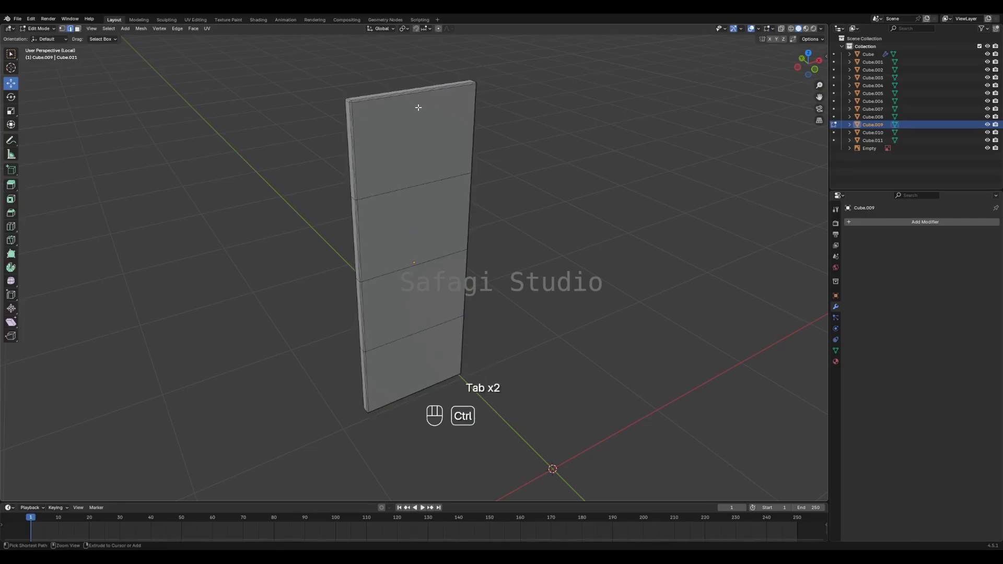
{"action": "key", "text": "ctrl+r"}
{"action": "left_click", "coordinate": [417, 107]}
{"action": "key", "text": "Return"}
{"action": "left_click", "coordinate": [573, 143]}
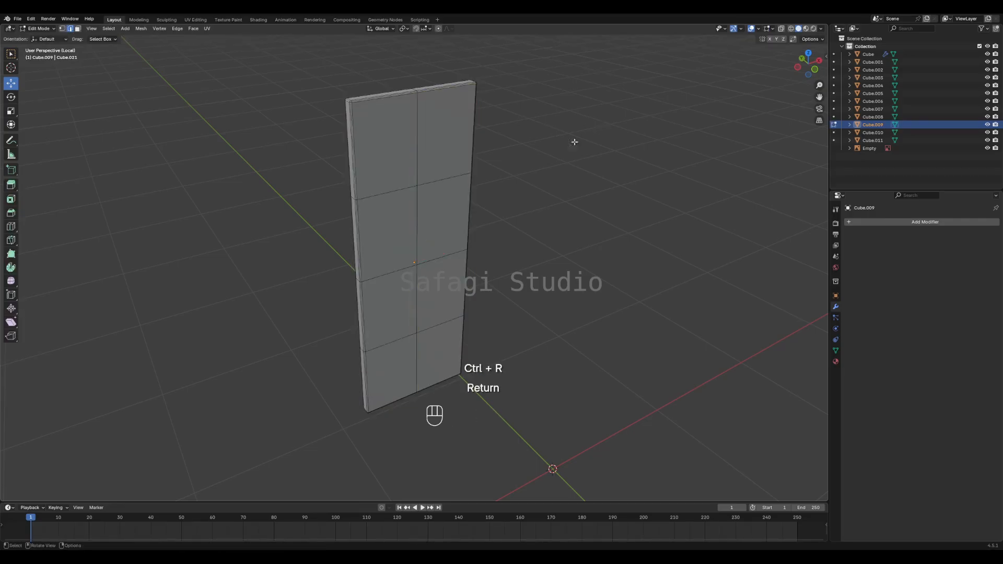
{"action": "middle_click_drag", "start_coordinate": [573, 144], "coordinate": [497, 186]}
{"action": "key", "text": "Tab"}
{"action": "scroll", "coordinate": [548, 181], "scroll_direction": "down", "scroll_amount": 3}
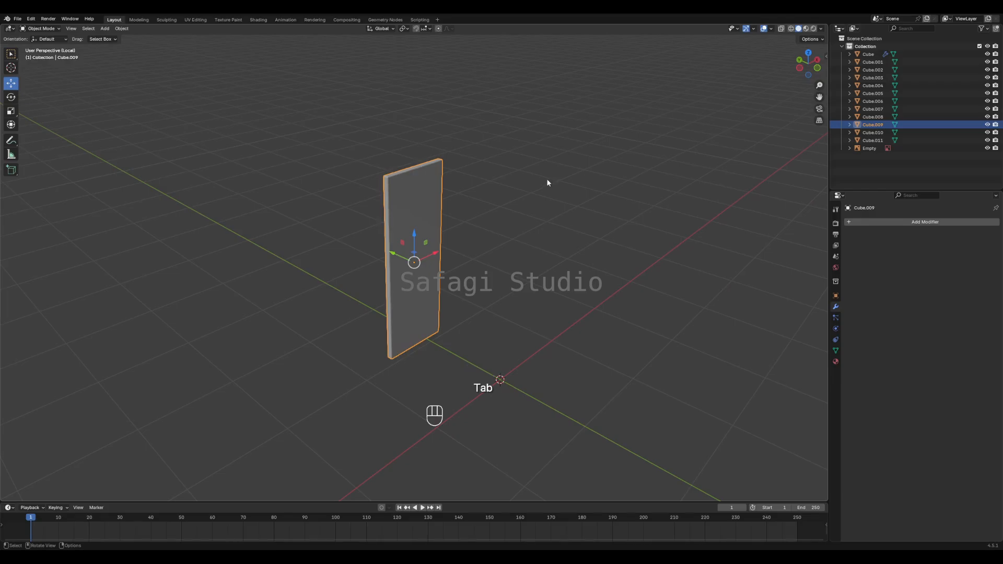
{"action": "key", "text": "slash"}
- Compare the cabinet model with the reference image, examining its shelves, fronts and legs from several sides
{"action": "scroll", "coordinate": [532, 181], "scroll_direction": "down", "scroll_amount": 6}
{"action": "left_click", "coordinate": [637, 202]}
{"action": "middle_click_drag", "start_coordinate": [637, 203], "coordinate": [582, 230]}
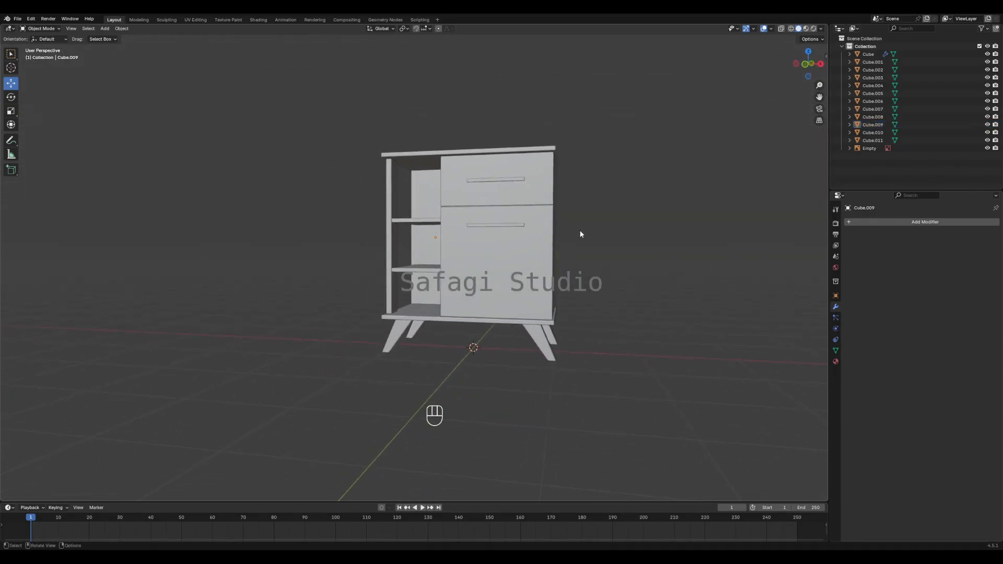
{"action": "middle_click_drag", "start_coordinate": [505, 266], "coordinate": [521, 270]}
{"action": "scroll", "coordinate": [520, 267], "scroll_direction": "down", "scroll_amount": 6}
{"action": "middle_click_drag", "start_coordinate": [359, 258], "coordinate": [543, 254], "text": "shift"}
{"action": "scroll", "coordinate": [516, 270], "scroll_direction": "up", "scroll_amount": 2}
{"action": "middle_click_drag", "start_coordinate": [396, 251], "coordinate": [470, 275], "text": "shift"}
{"action": "scroll", "coordinate": [406, 243], "scroll_direction": "up", "scroll_amount": 4}
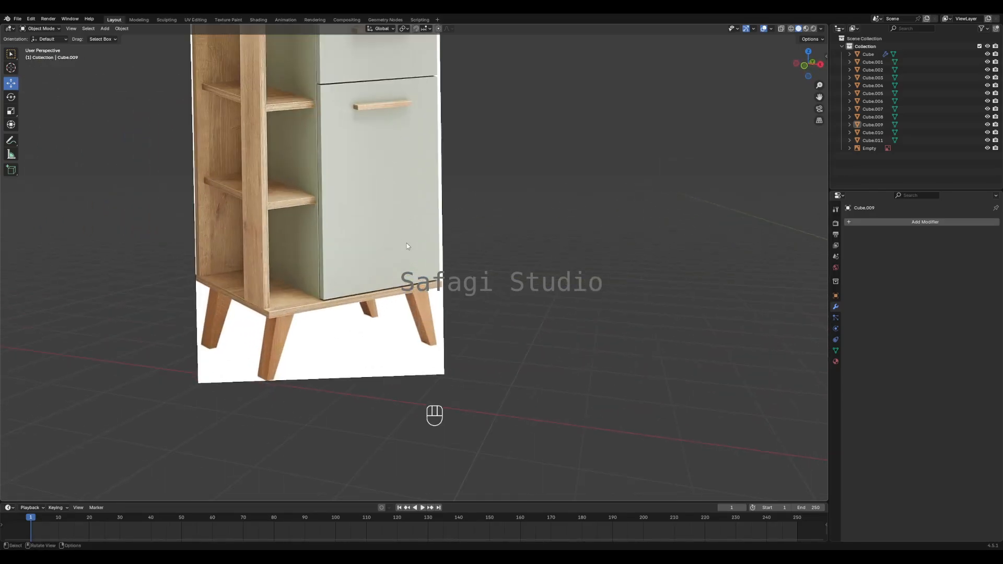
{"action": "scroll", "coordinate": [406, 243], "scroll_direction": "down", "scroll_amount": 3}
{"action": "scroll", "coordinate": [437, 214], "scroll_direction": "down", "scroll_amount": 3}
{"action": "mouse_move", "coordinate": [545, 246]}
{"action": "middle_mouse_down", "text": "shift"}
{"action": "mouse_move", "coordinate": [350, 174]}
{"action": "mouse_move", "coordinate": [525, 250]}
{"action": "middle_mouse_up", "text": "shift"}
{"action": "scroll", "coordinate": [490, 245], "scroll_direction": "up", "scroll_amount": 6}
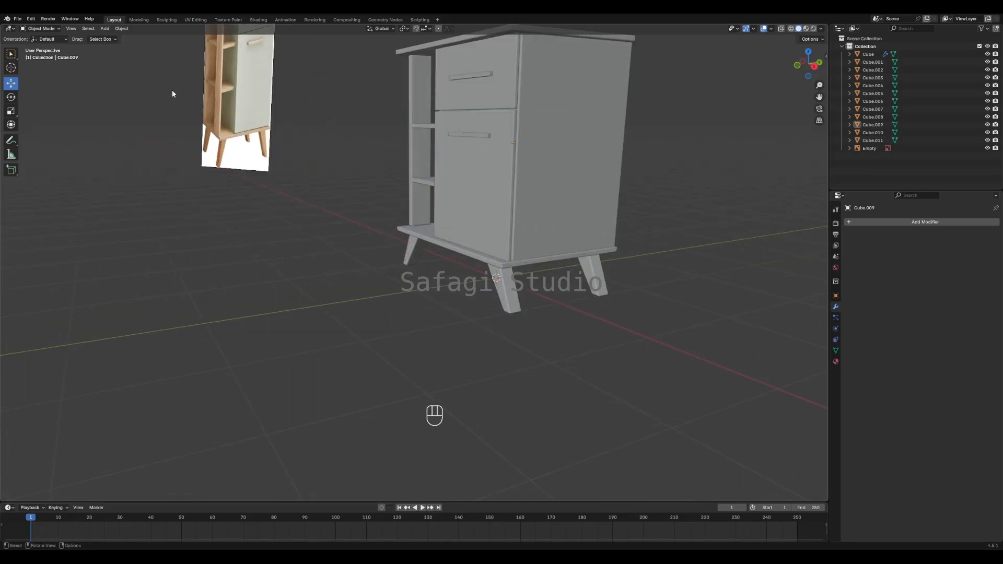
{"action": "middle_click_drag", "start_coordinate": [496, 214], "coordinate": [576, 221]}
{"action": "middle_click_drag", "start_coordinate": [630, 188], "coordinate": [487, 262], "text": "shift"}
{"action": "scroll", "coordinate": [496, 215], "scroll_direction": "up", "scroll_amount": 5}
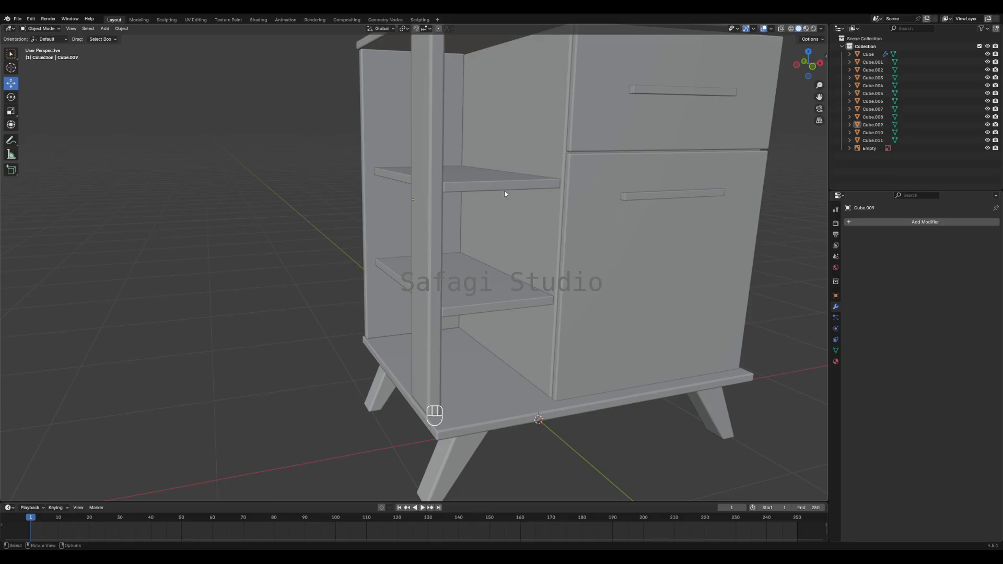
- Select the cabinet's main body behind the drawer and door, isolate it in local view and open its mesh for editing
{"action": "left_click", "coordinate": [534, 128]}
{"action": "left_click", "coordinate": [605, 123]}
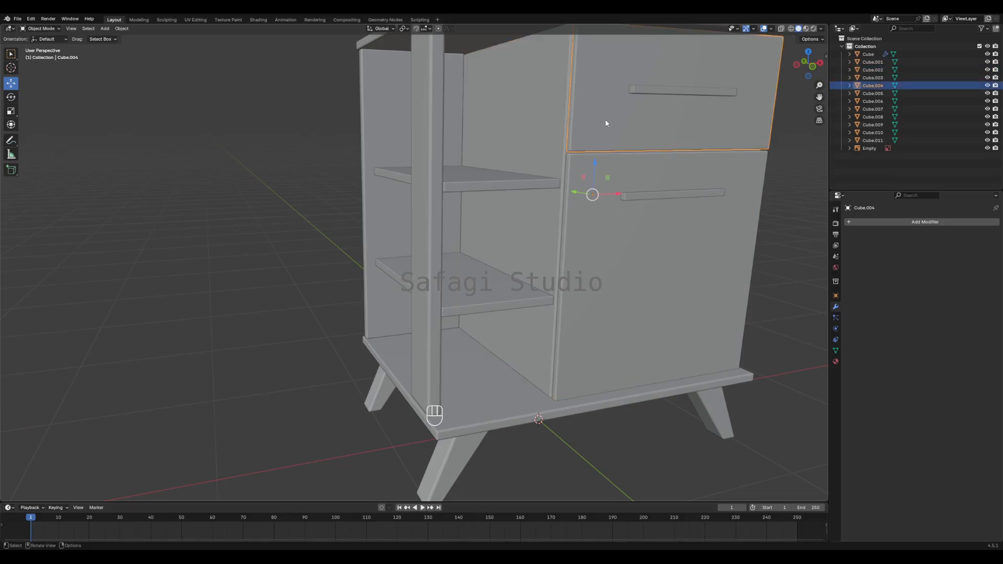
{"action": "middle_click_drag", "start_coordinate": [612, 125], "coordinate": [569, 177]}
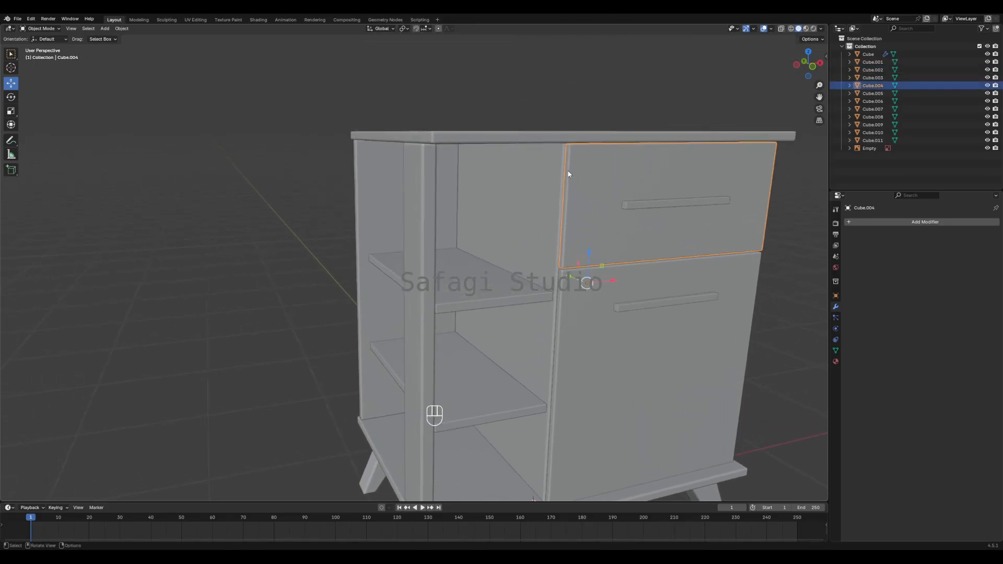
{"action": "left_click", "coordinate": [547, 188]}
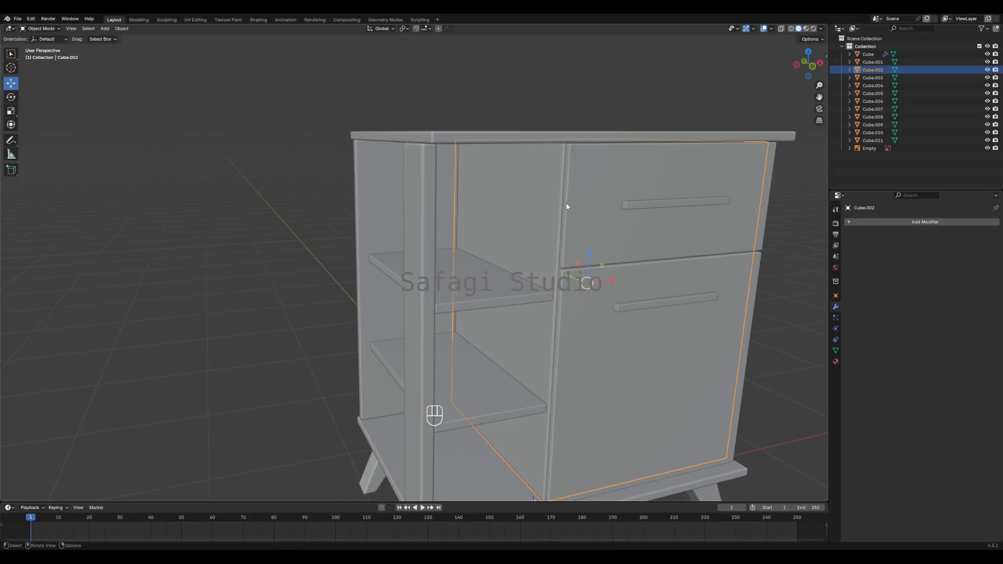
{"action": "key", "text": "KP_Divide"}
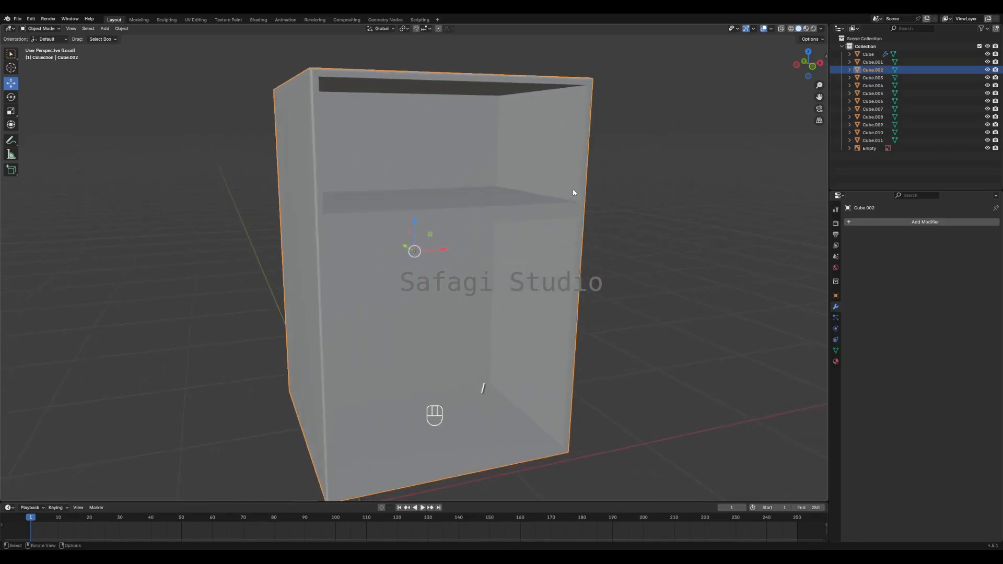
{"action": "middle_click_drag", "start_coordinate": [516, 323], "coordinate": [559, 188]}
{"action": "key", "text": "Tab"}
{"action": "left_click", "coordinate": [462, 155]}
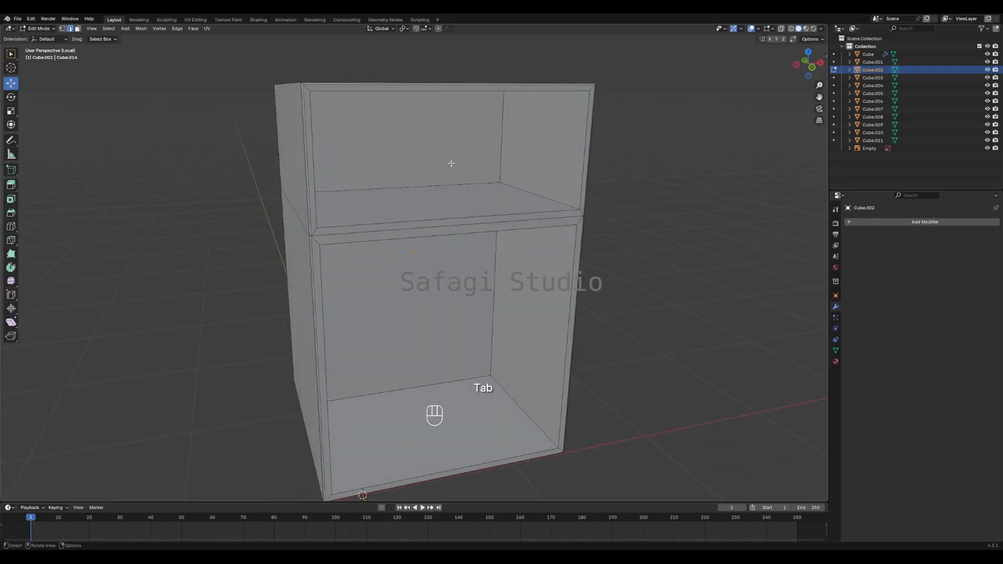
- Duplicate the inner back faces of the body's upper and lower compartments in place and separate them into their own object
{"action": "key", "text": "3"}
{"action": "left_click", "coordinate": [439, 150]}
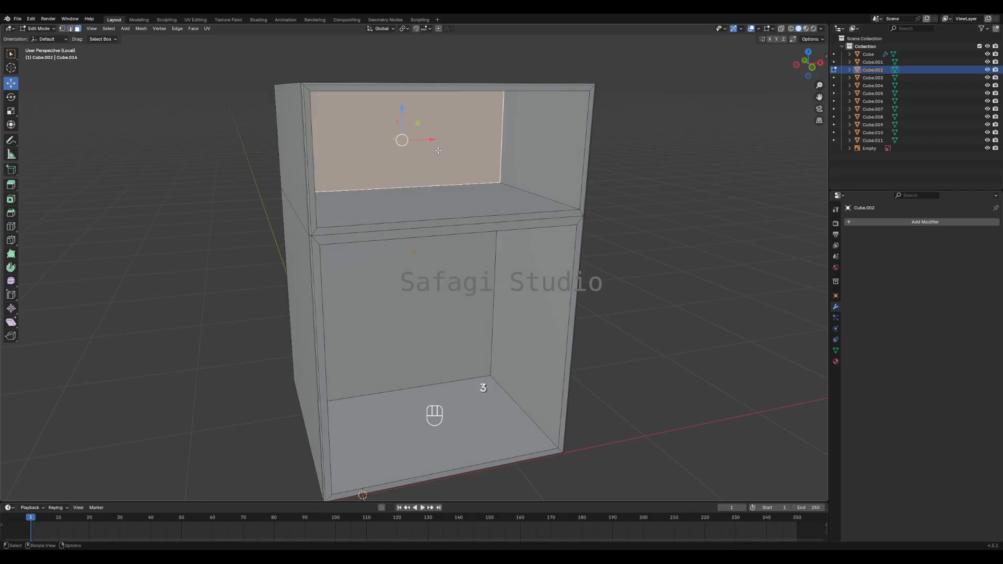
{"action": "middle_click_drag", "start_coordinate": [457, 211], "coordinate": [443, 299]}
{"action": "left_click", "coordinate": [444, 300], "text": "shift"}
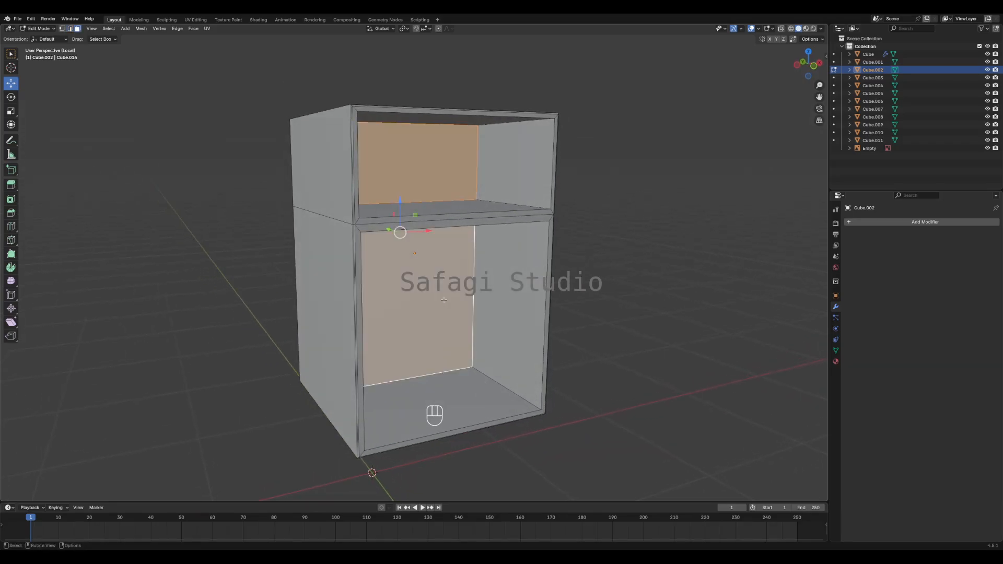
{"action": "key", "text": "shift"}
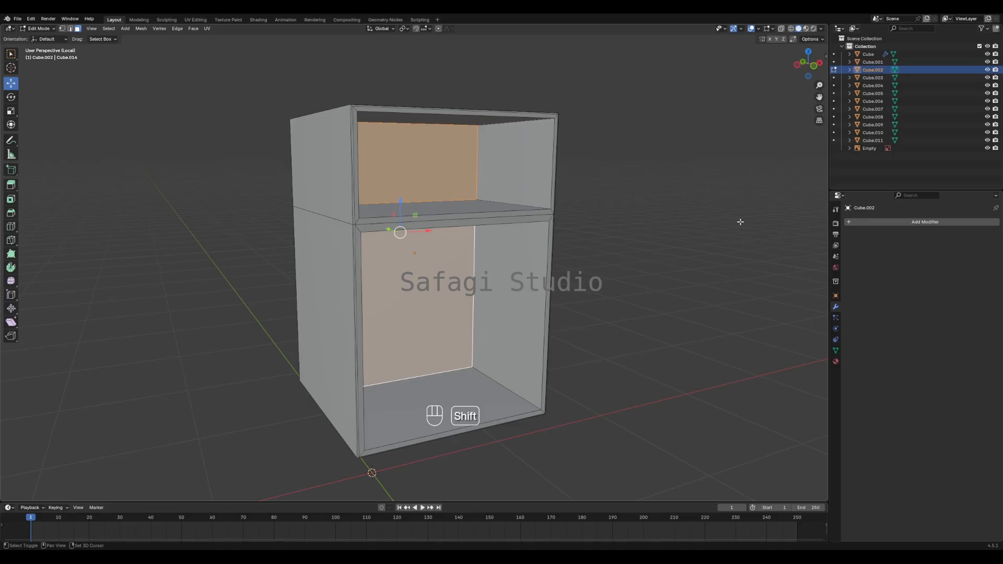
{"action": "key", "text": "shift+d"}
{"action": "right_click", "coordinate": [739, 222]}
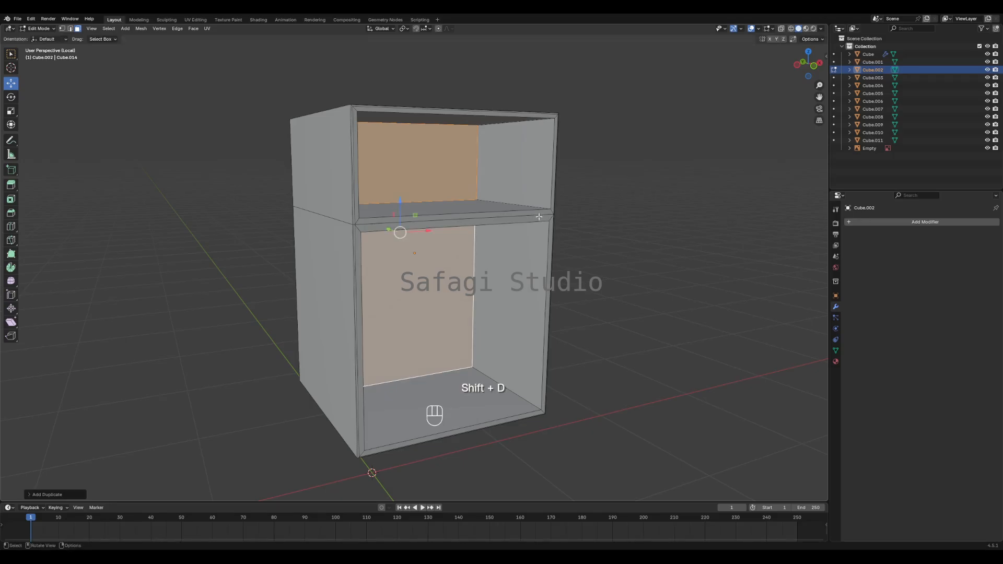
{"action": "middle_click_drag", "start_coordinate": [539, 217], "coordinate": [486, 222]}
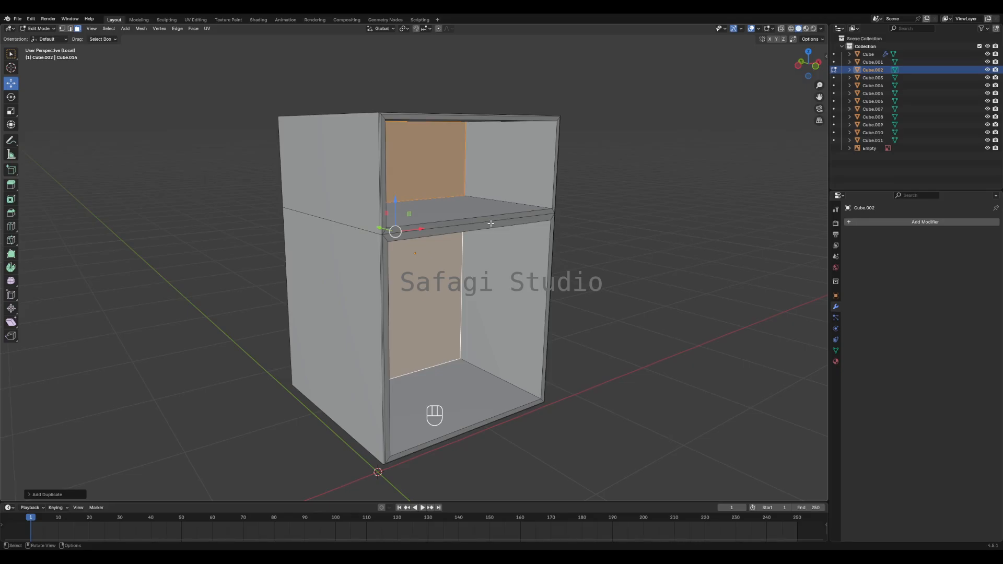
{"action": "key", "text": "p"}
{"action": "left_click", "coordinate": [491, 223]}
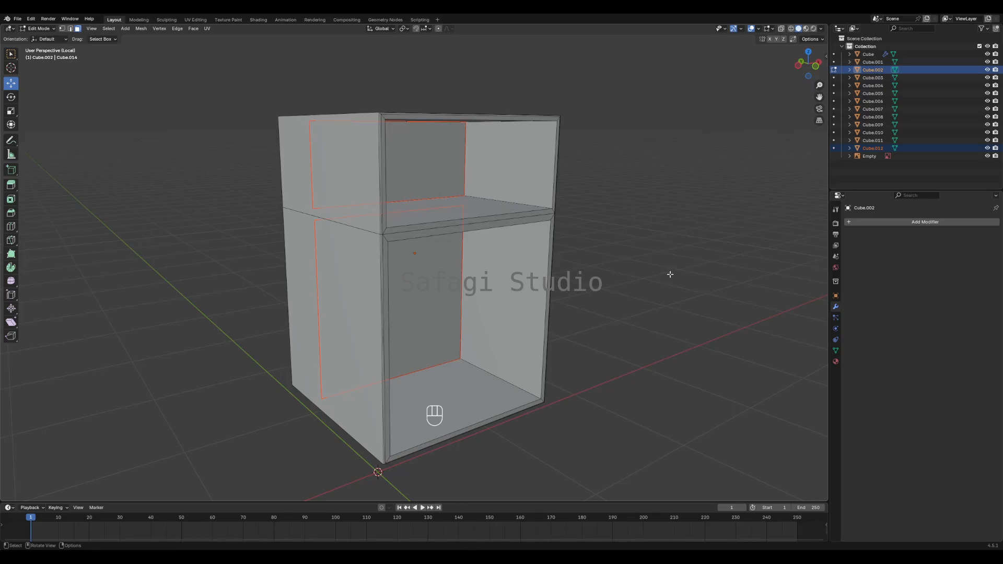
{"action": "key", "text": "Tab"}
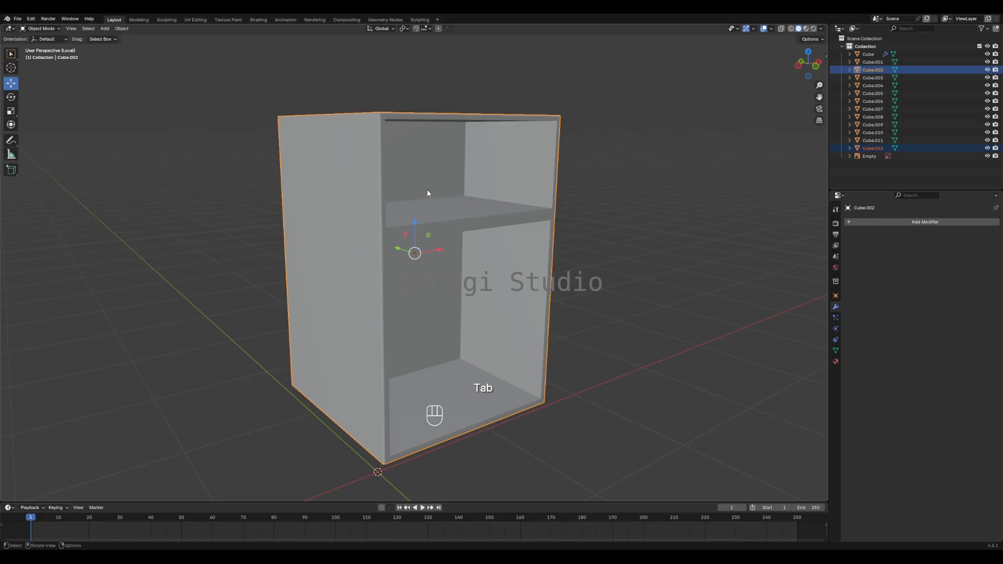
- Select the separated back faces, nudge them slightly, and isolate them alone in local view
{"action": "left_click", "coordinate": [451, 167]}
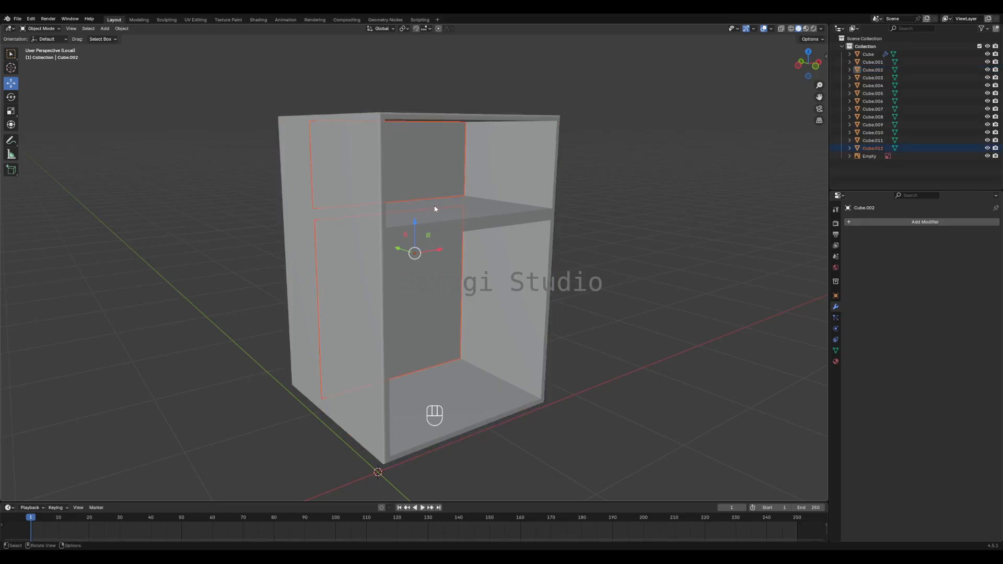
{"action": "left_click_drag", "start_coordinate": [434, 209], "coordinate": [435, 220]}
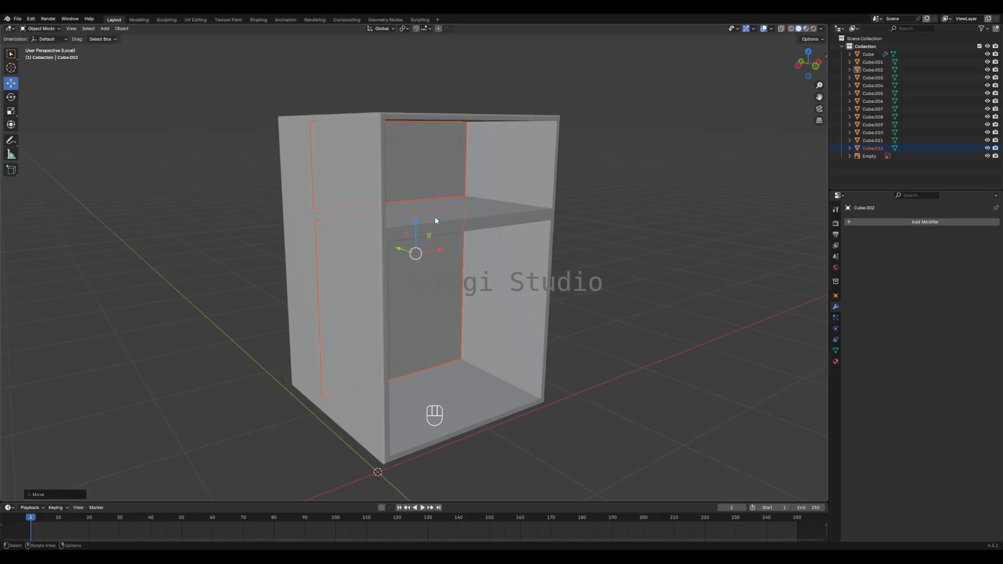
{"action": "key", "text": "slash"}
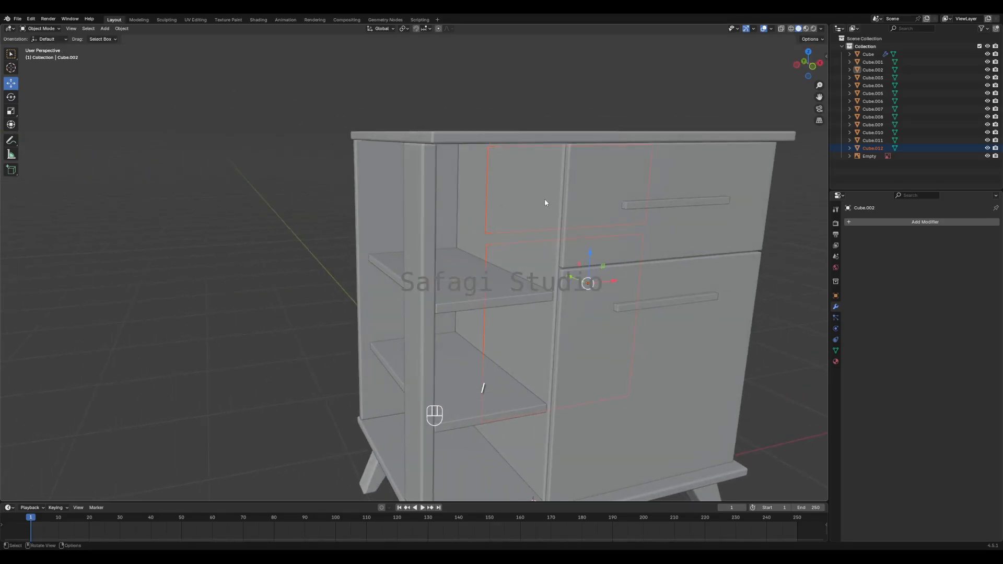
{"action": "key", "text": "slash"}
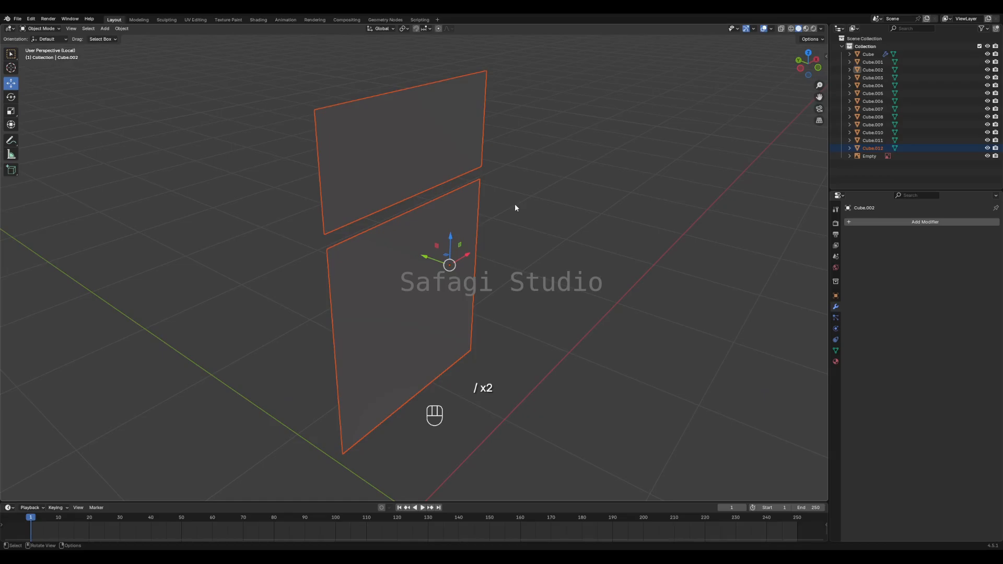
- Select both separated back faces in Edit Mode and extrude them forward along the Y axis into two deep boxes
{"action": "key", "text": "Tab"}
{"action": "left_click", "coordinate": [428, 147]}
{"action": "left_click", "coordinate": [433, 276], "text": "shift"}
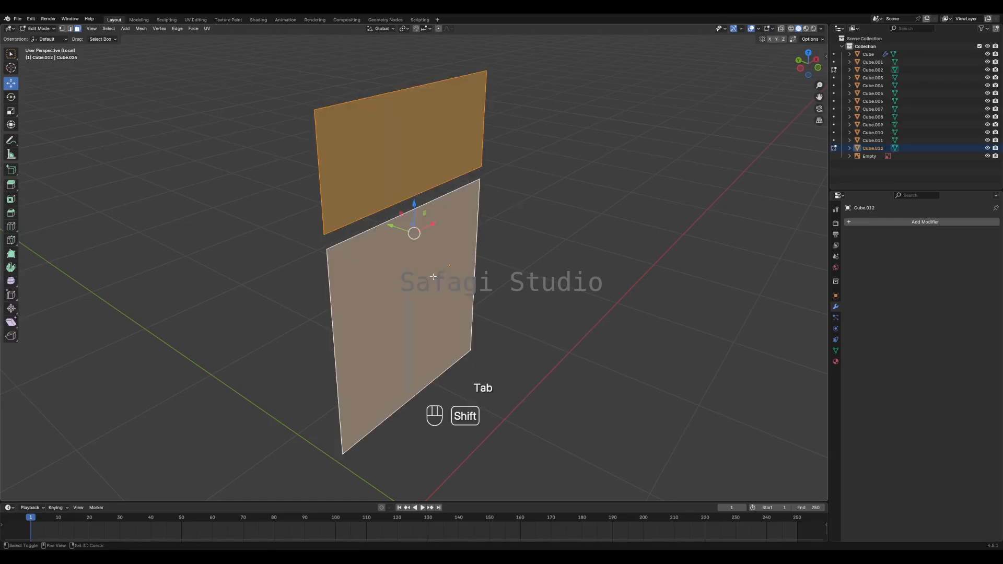
{"action": "middle_click_drag", "start_coordinate": [511, 271], "coordinate": [532, 269]}
{"action": "key", "text": "e"}
{"action": "right_click", "coordinate": [531, 269]}
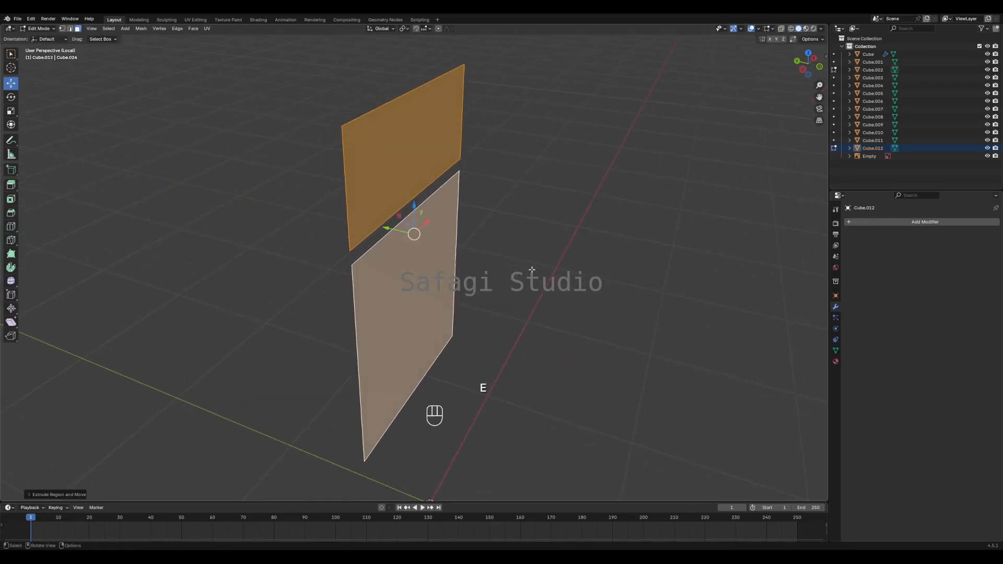
{"action": "left_click_drag", "start_coordinate": [391, 234], "coordinate": [559, 254]}
- Show the whole cabinet with X-ray on and fine-tune the extruded faces' depth behind the drawer and door fronts
{"action": "key", "text": "slash"}
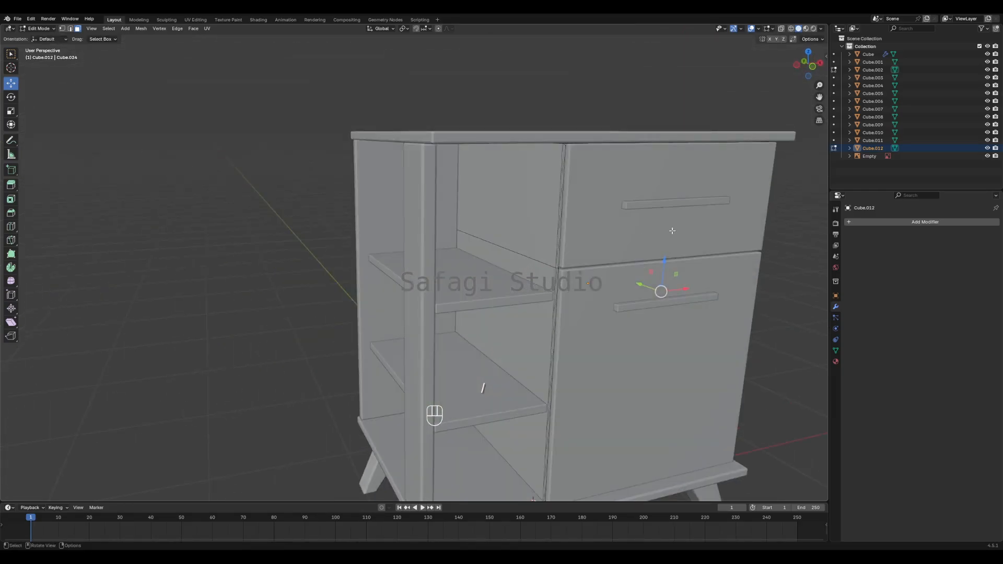
{"action": "left_click", "coordinate": [781, 29]}
{"action": "middle_click_drag", "start_coordinate": [625, 195], "coordinate": [653, 195]}
{"action": "scroll", "coordinate": [668, 264], "scroll_direction": "up", "scroll_amount": 5}
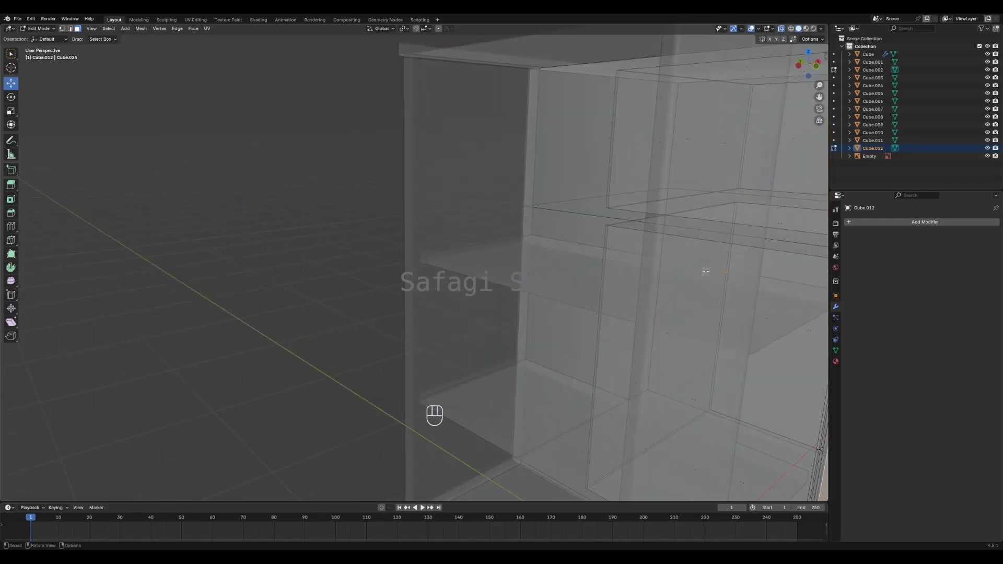
{"action": "scroll", "coordinate": [668, 264], "scroll_direction": "down", "scroll_amount": 2}
{"action": "middle_click_drag", "start_coordinate": [668, 264], "coordinate": [658, 301], "text": "shift"}
{"action": "left_click_drag", "start_coordinate": [675, 294], "coordinate": [677, 294]}
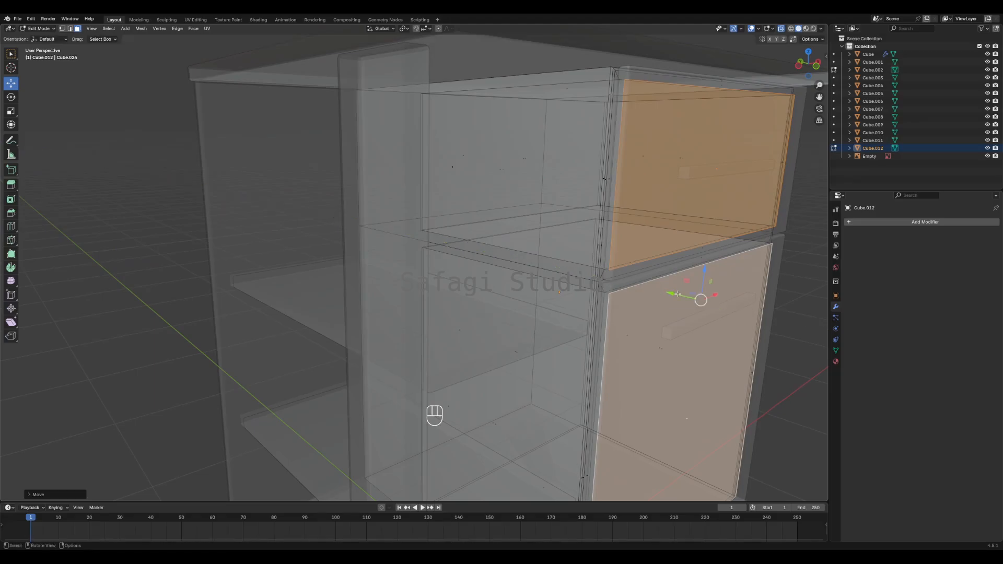
- Return to Object Mode, select the extruded boxes without the cabinet body and isolate them alone in local view
{"action": "key", "text": "KP_Divide"}
{"action": "left_click", "coordinate": [683, 243]}
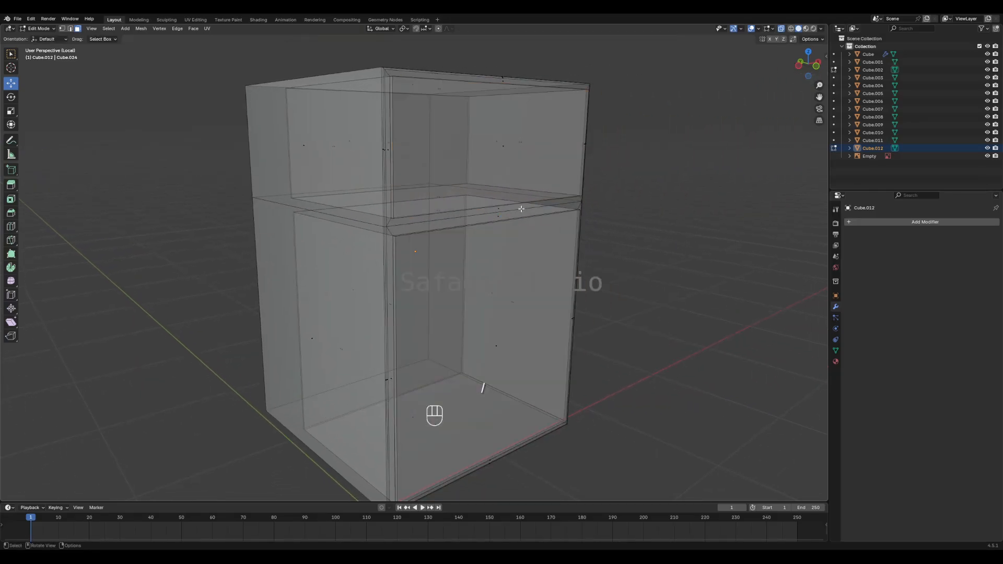
{"action": "key", "text": "Tab"}
{"action": "left_click", "coordinate": [478, 175]}
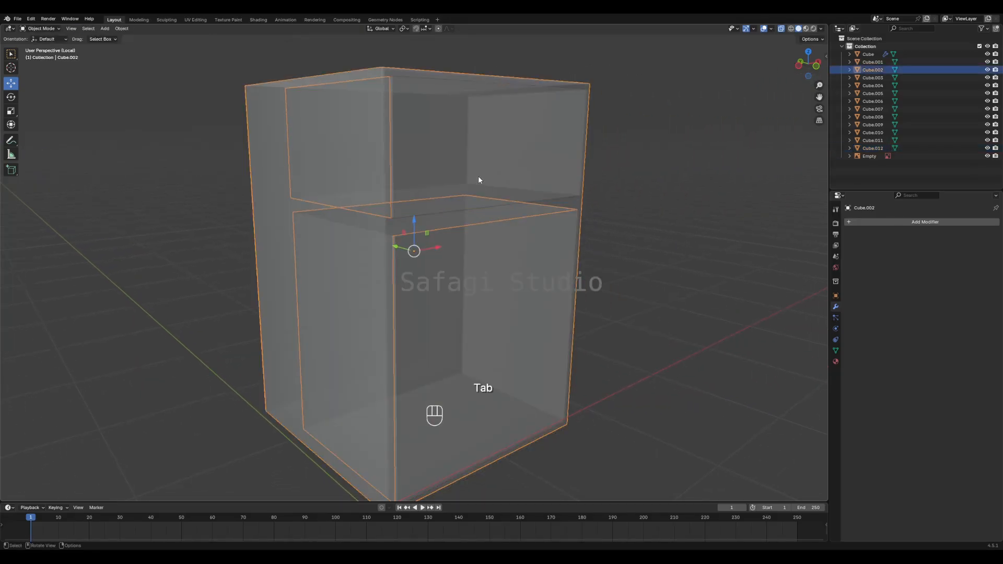
{"action": "left_click", "coordinate": [467, 172]}
{"action": "key", "text": "KP_Divide"}
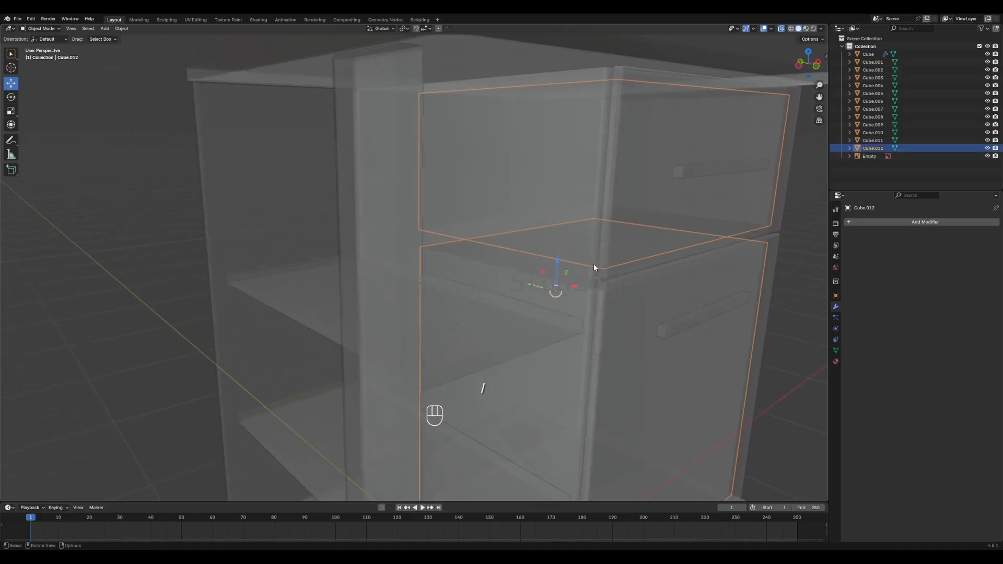
{"action": "key", "text": "KP_Divide"}
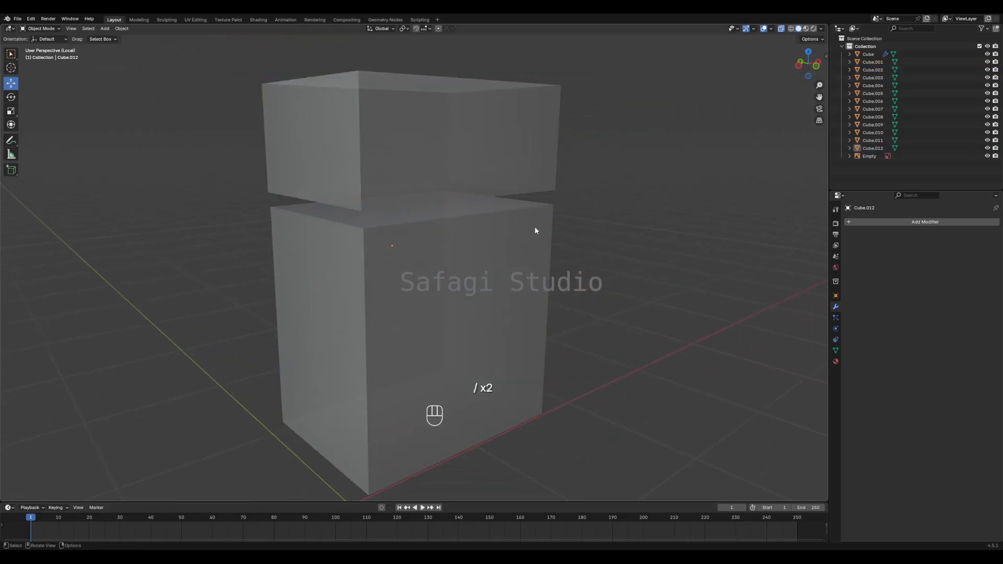
- Open the boxes' mesh for editing and delete the upper box's top and front faces
{"action": "middle_click_drag", "start_coordinate": [445, 190], "coordinate": [490, 188]}
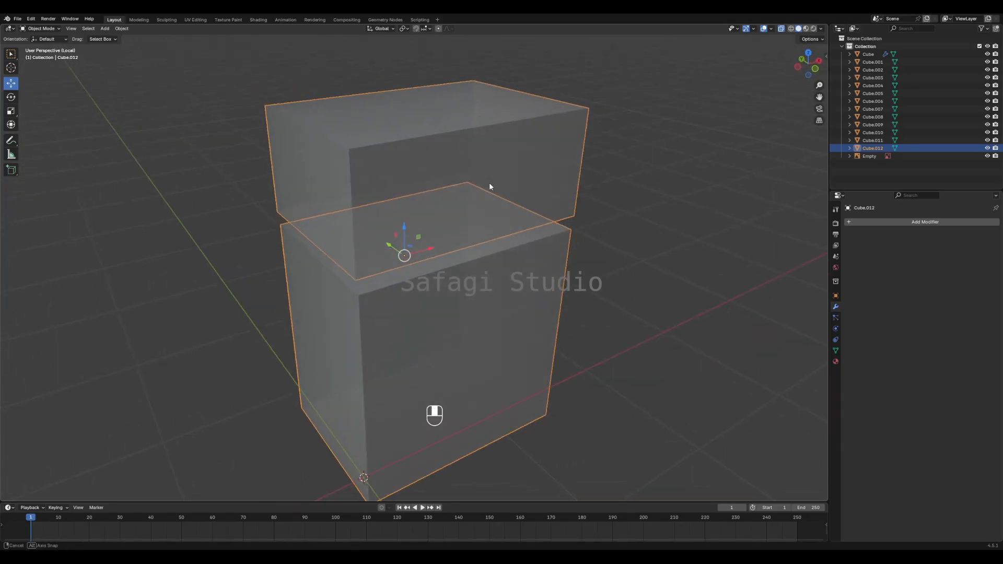
{"action": "middle_click_drag", "start_coordinate": [463, 157], "coordinate": [469, 183], "text": "shift"}
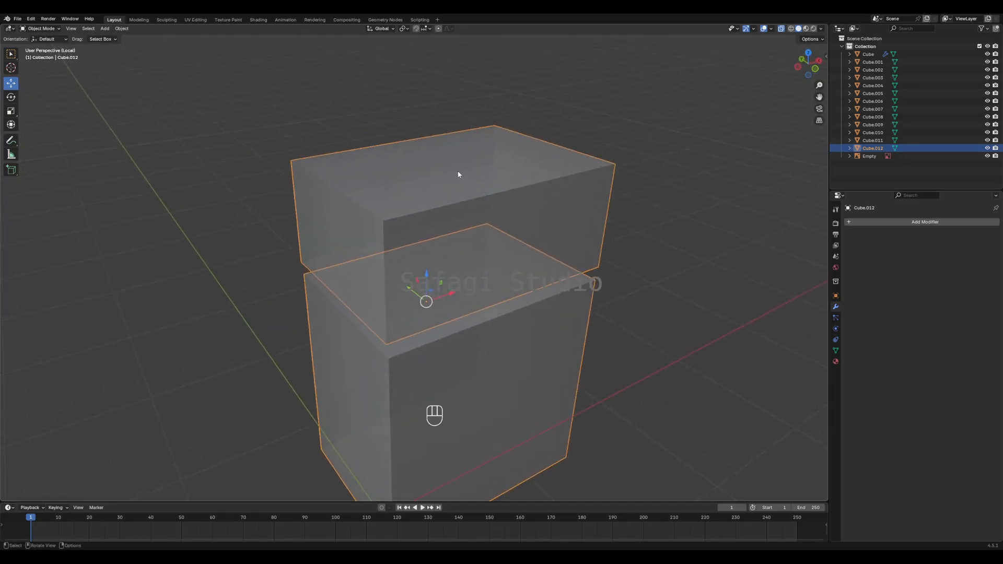
{"action": "key", "text": "Tab"}
{"action": "left_click", "coordinate": [454, 171]}
{"action": "left_click", "coordinate": [492, 242], "text": "shift"}
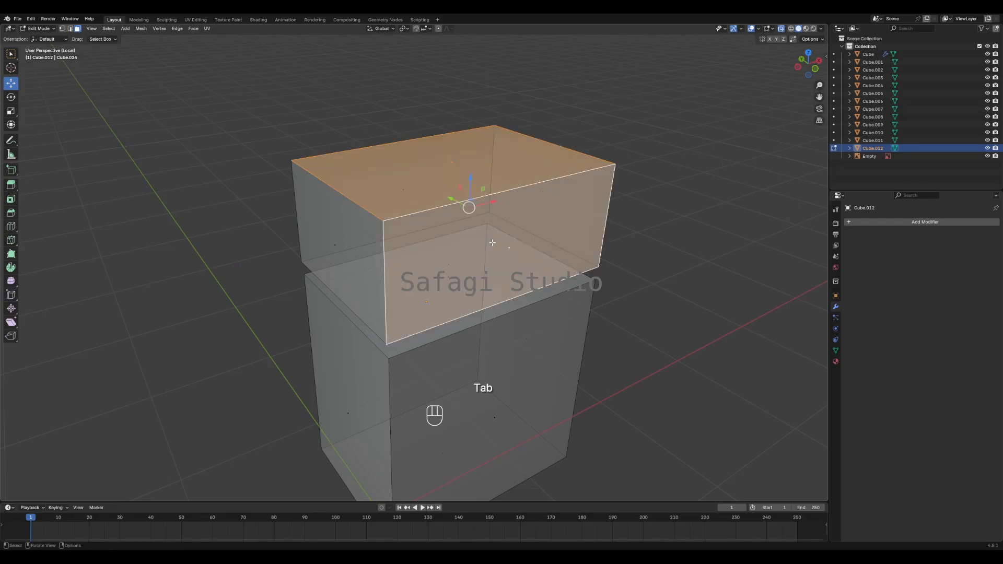
{"action": "key", "text": "Delete"}
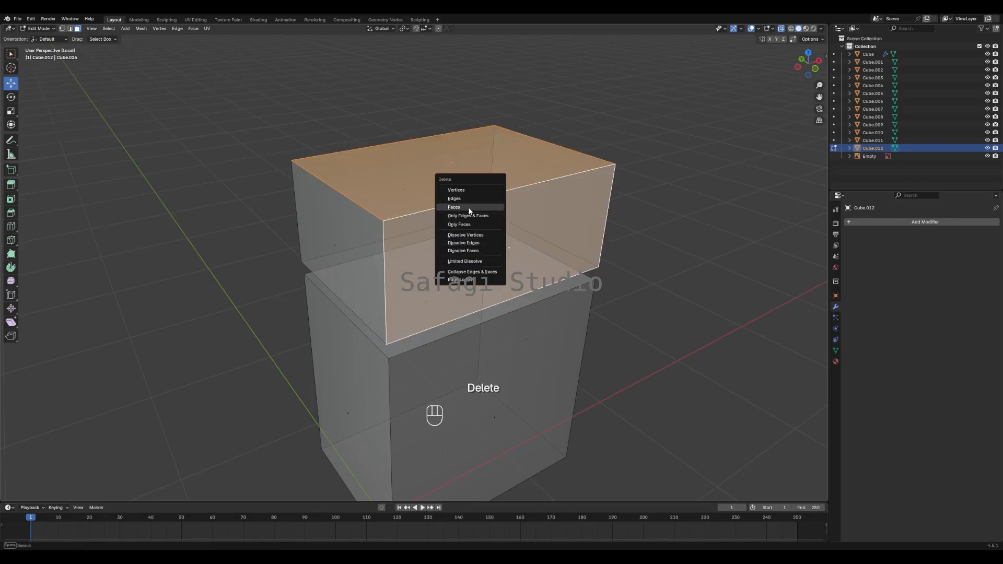
{"action": "left_click", "coordinate": [493, 211]}
{"action": "mouse_move", "coordinate": [502, 223]}
{"action": "middle_mouse_down"}
{"action": "mouse_move", "coordinate": [487, 218]}
{"action": "mouse_move", "coordinate": [515, 219]}
{"action": "middle_mouse_up"}
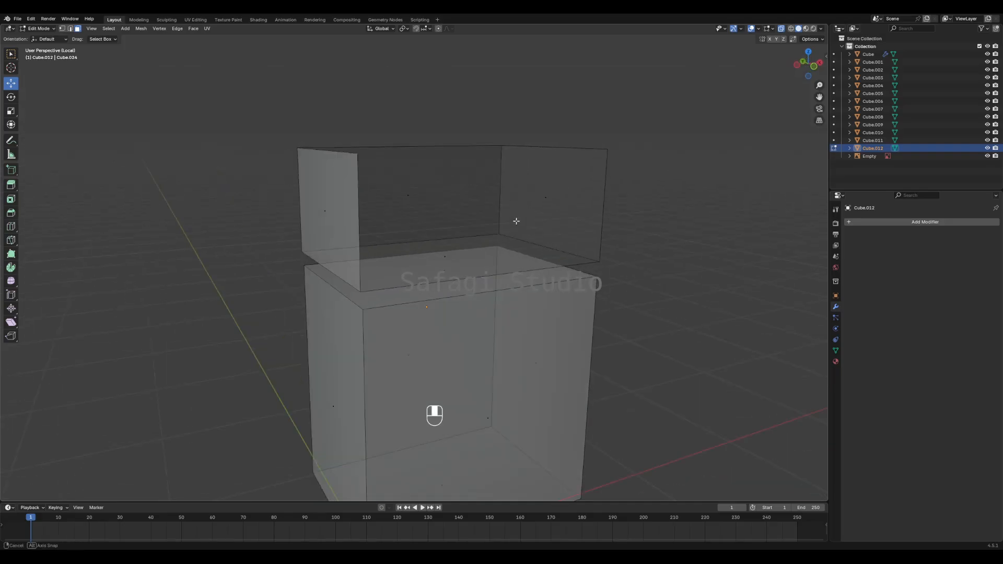
{"action": "middle_click_drag", "start_coordinate": [519, 309], "coordinate": [490, 235], "text": "shift"}
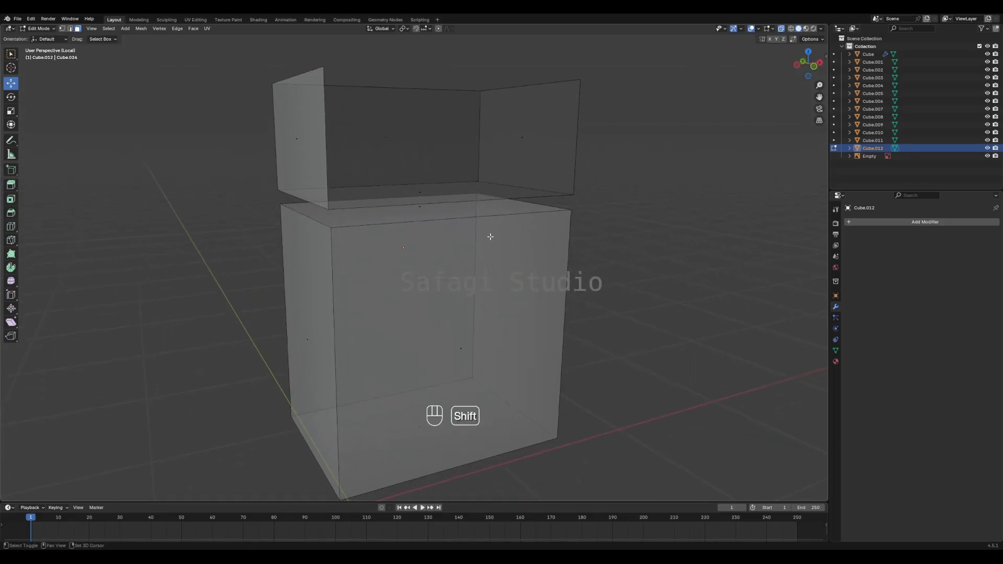
- Select the lower box's front and top faces, then undo back past the deletion of the upper box's two faces
{"action": "left_click", "coordinate": [466, 345]}
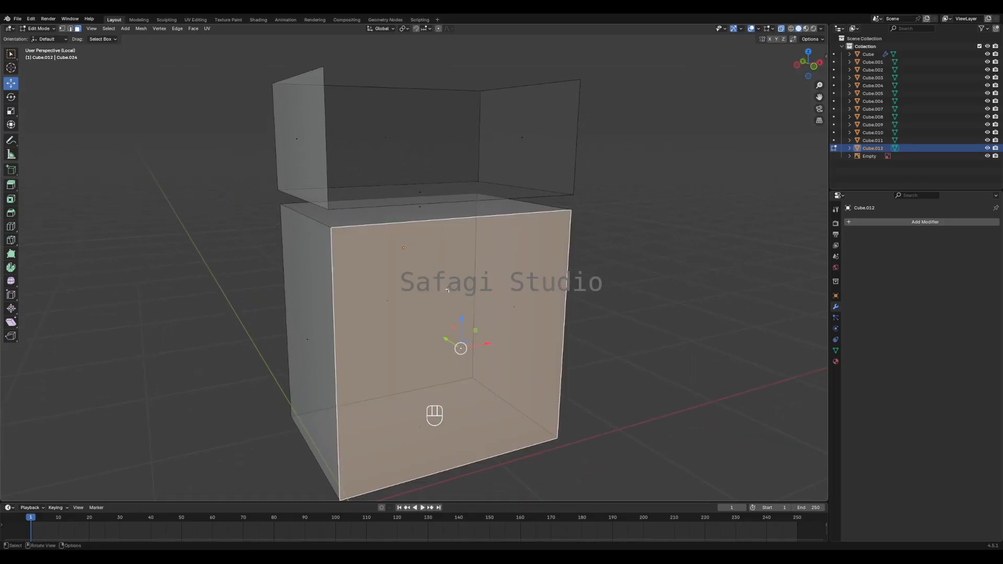
{"action": "left_click", "coordinate": [416, 216], "text": "shift"}
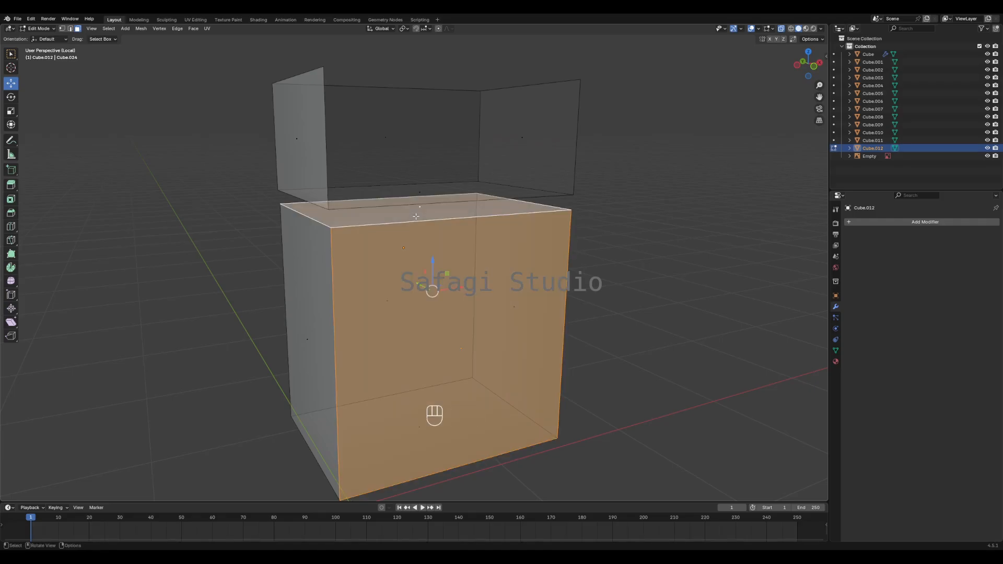
{"action": "key", "text": "ctrl+z"}
{"action": "key", "text": "ctrl+z"}
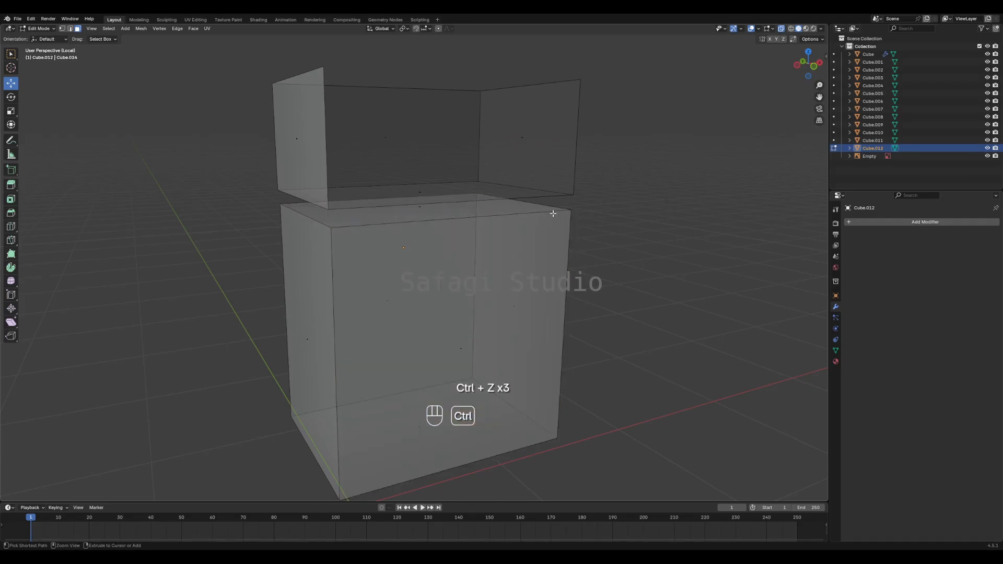
{"action": "middle_click_drag", "start_coordinate": [549, 182], "coordinate": [451, 203]}
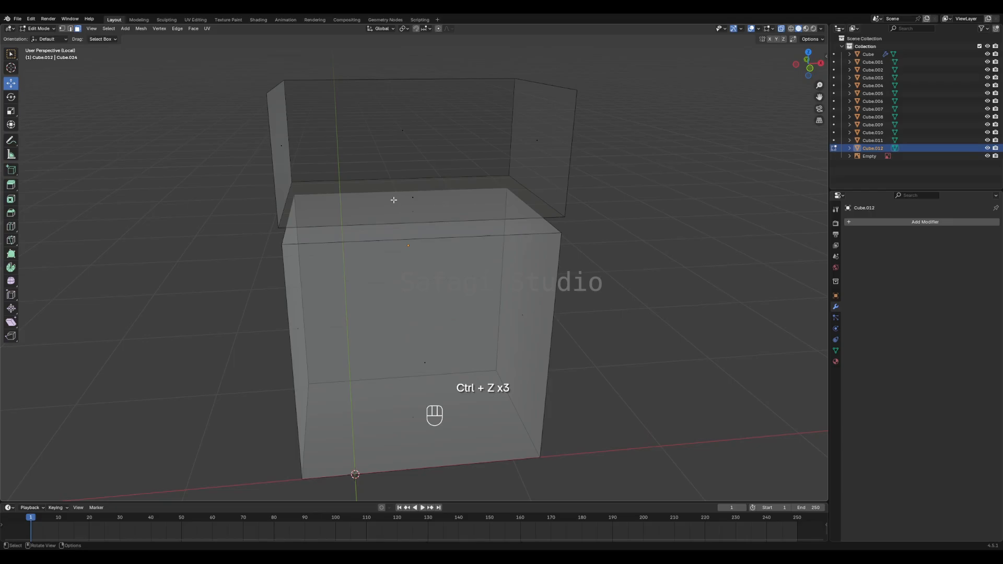
{"action": "key", "text": "ctrl+z"}
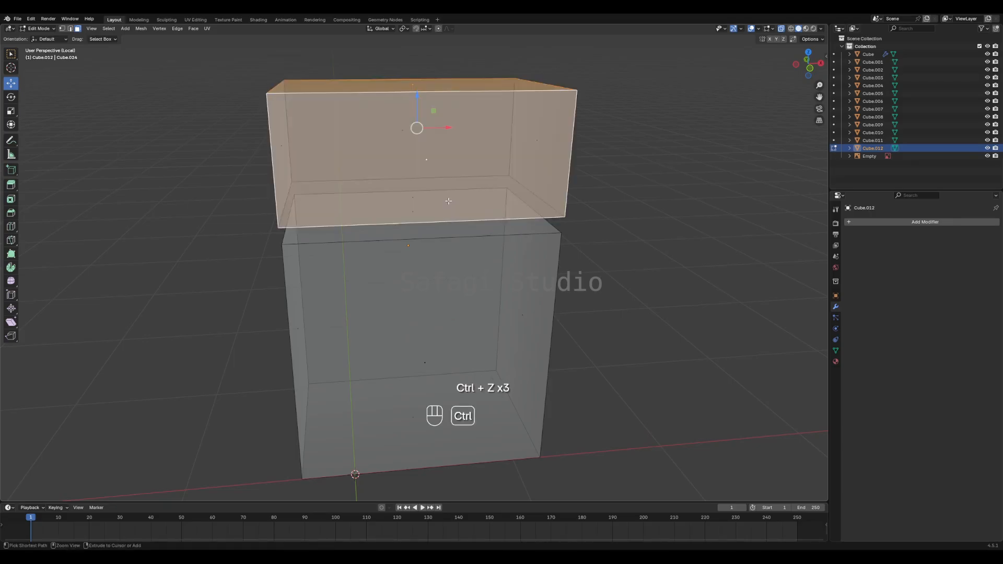
{"action": "middle_click_drag", "start_coordinate": [449, 201], "coordinate": [399, 129]}
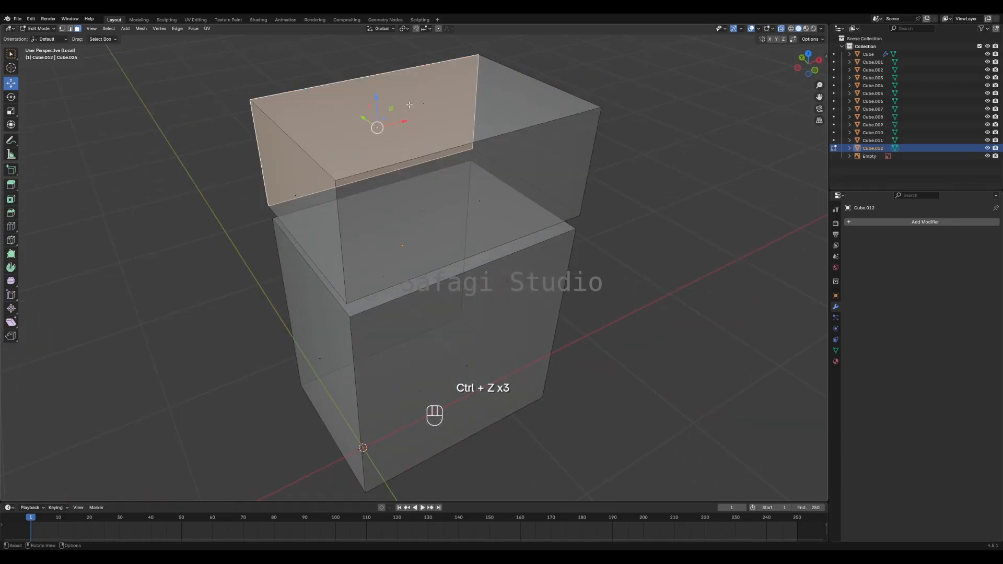
- Delete only the top face of the upper box to leave an open drawer
{"action": "left_click", "coordinate": [437, 113]}
{"action": "key", "text": "Delete"}
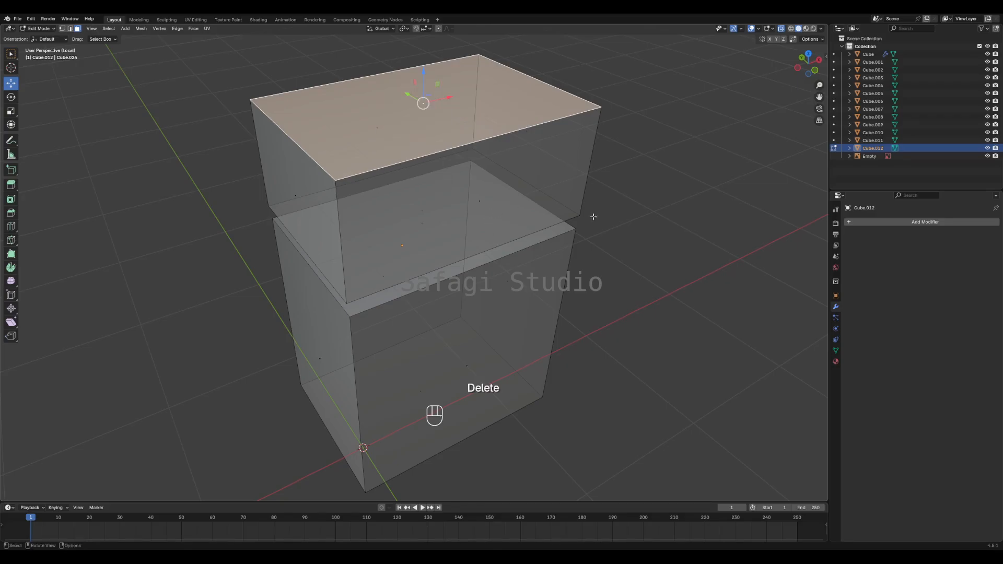
{"action": "key", "text": "Delete"}
{"action": "left_click", "coordinate": [489, 202]}
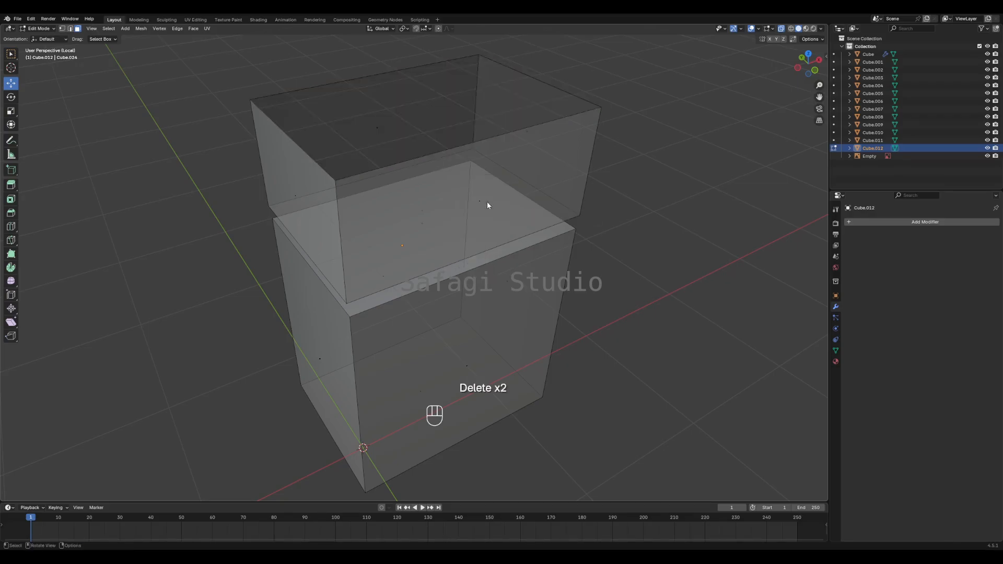
{"action": "mouse_move", "coordinate": [487, 201]}
{"action": "middle_mouse_down"}
{"action": "mouse_move", "coordinate": [528, 187]}
{"action": "mouse_move", "coordinate": [527, 176]}
{"action": "mouse_move", "coordinate": [497, 210]}
{"action": "middle_mouse_up"}
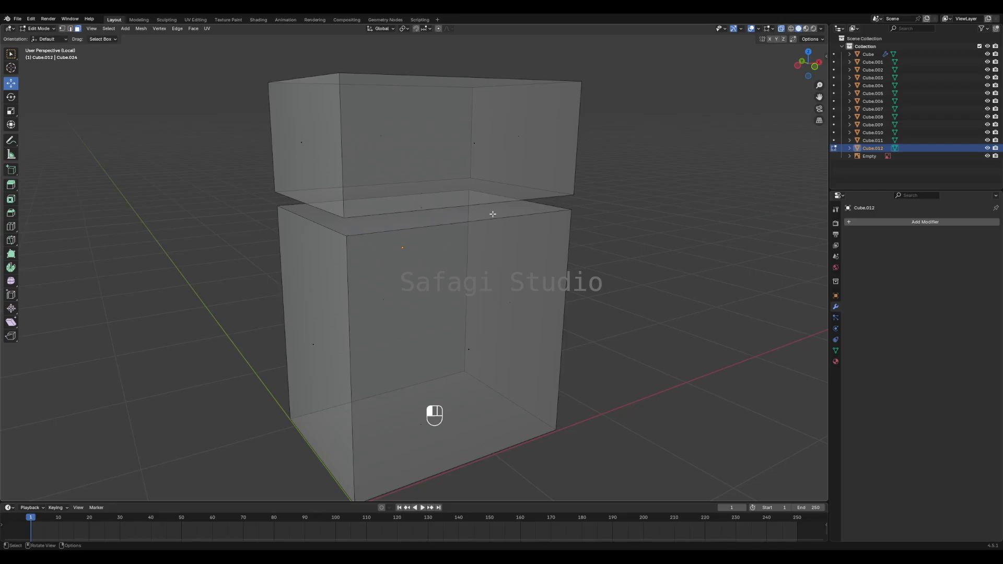
{"action": "scroll", "coordinate": [486, 287], "scroll_direction": "down", "scroll_amount": 2}
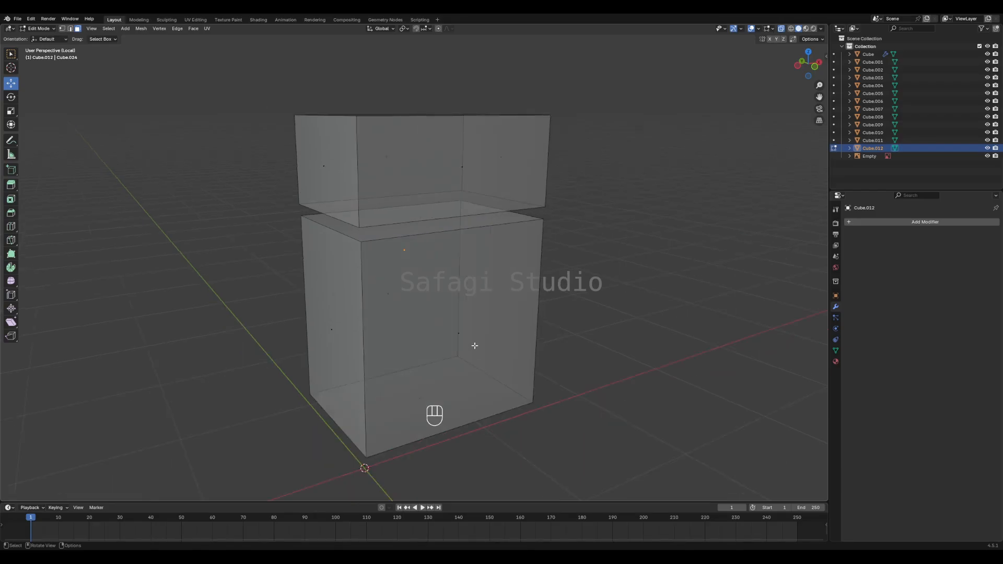
{"action": "left_click", "coordinate": [459, 335]}
{"action": "middle_click_drag", "start_coordinate": [458, 332], "coordinate": [514, 330]}
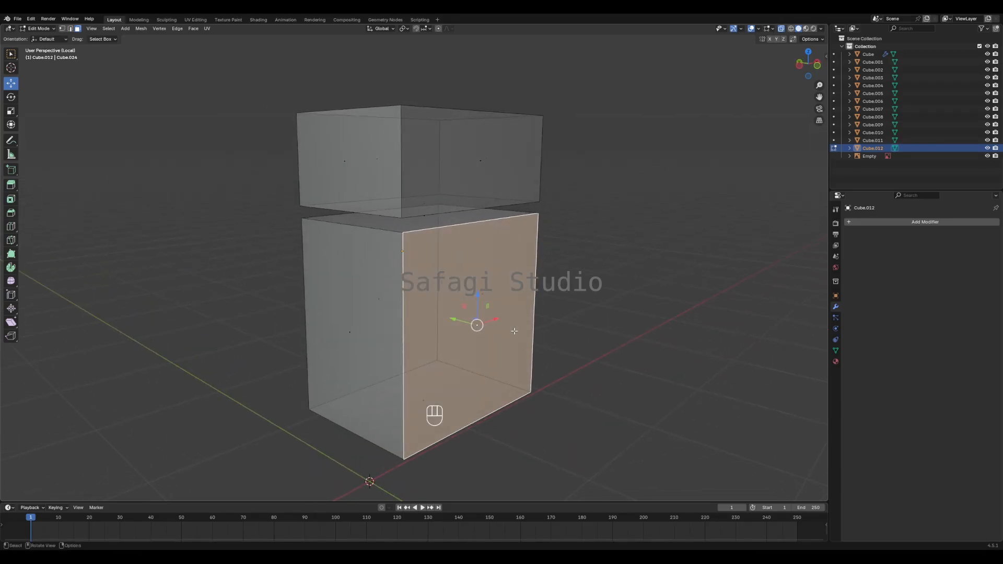
{"action": "middle_click_drag", "start_coordinate": [477, 293], "coordinate": [520, 301]}
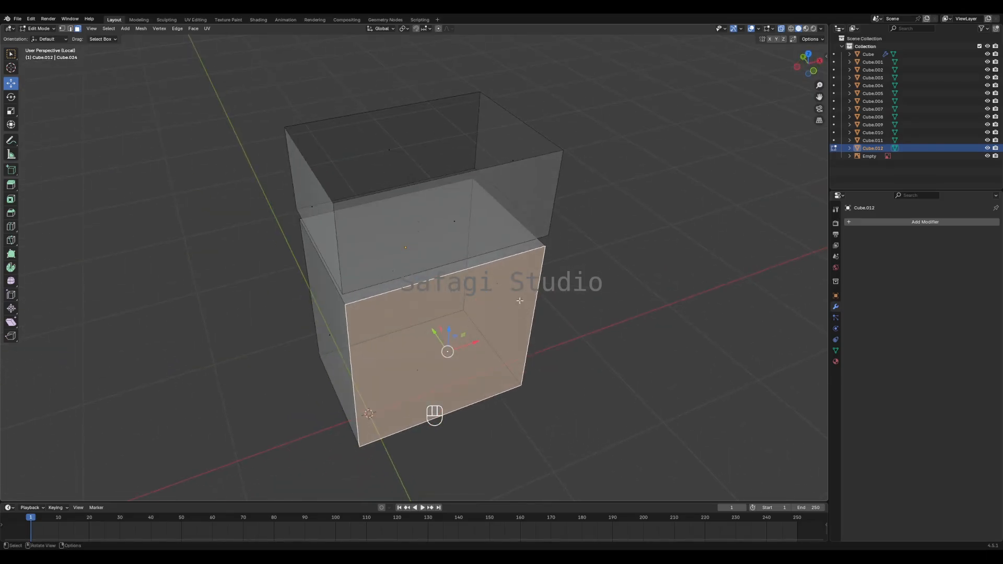
{"action": "middle_click_drag", "start_coordinate": [537, 256], "coordinate": [456, 193], "text": "shift"}
{"action": "key", "text": "Tab"}
{"action": "key", "text": "Tab"}
- Select all faces of the upper drawer box and separate them into their own object
{"action": "left_click_drag", "start_coordinate": [344, 133], "coordinate": [635, 249]}
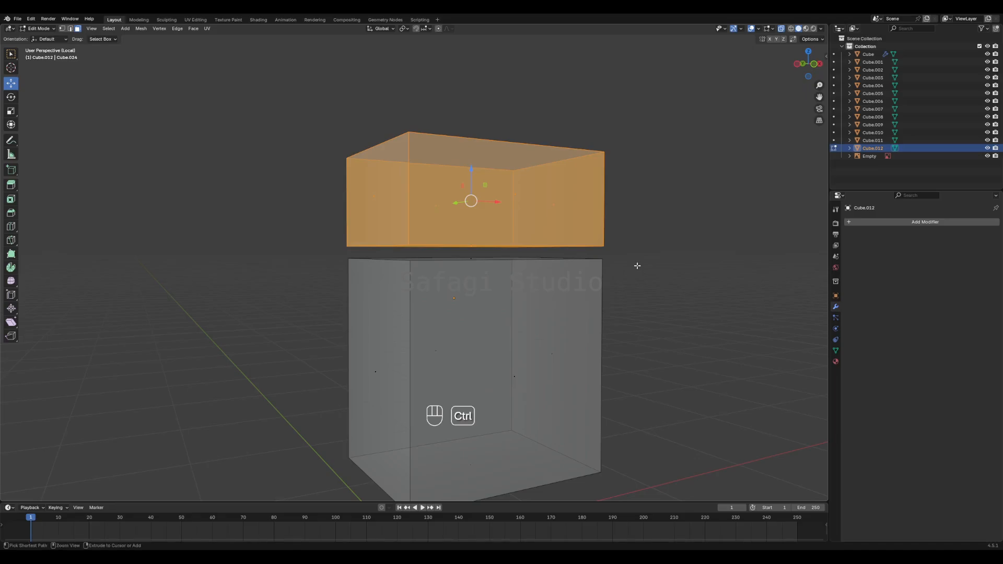
{"action": "middle_click_drag", "start_coordinate": [637, 266], "coordinate": [658, 242]}
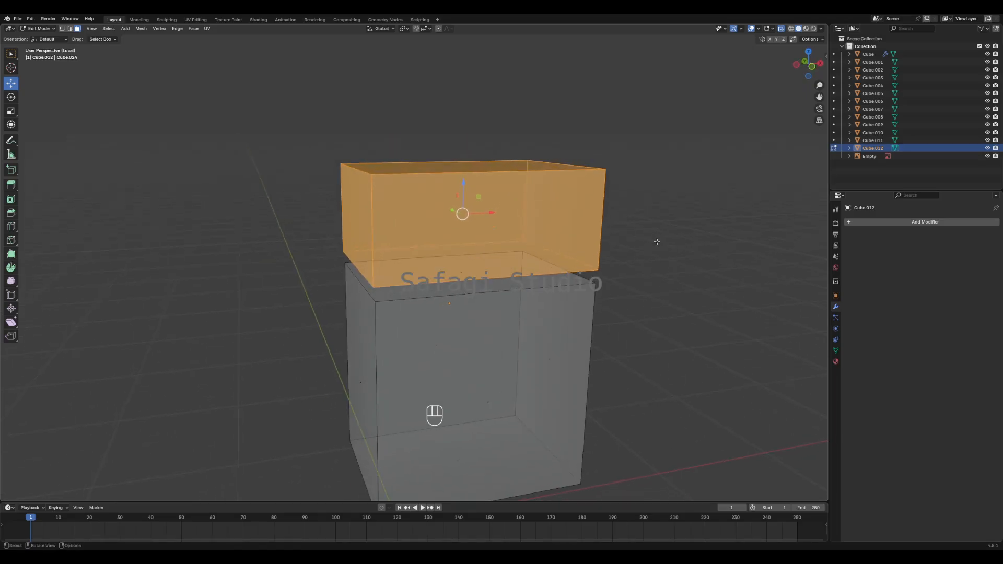
{"action": "key", "text": "p"}
{"action": "left_click", "coordinate": [653, 242]}
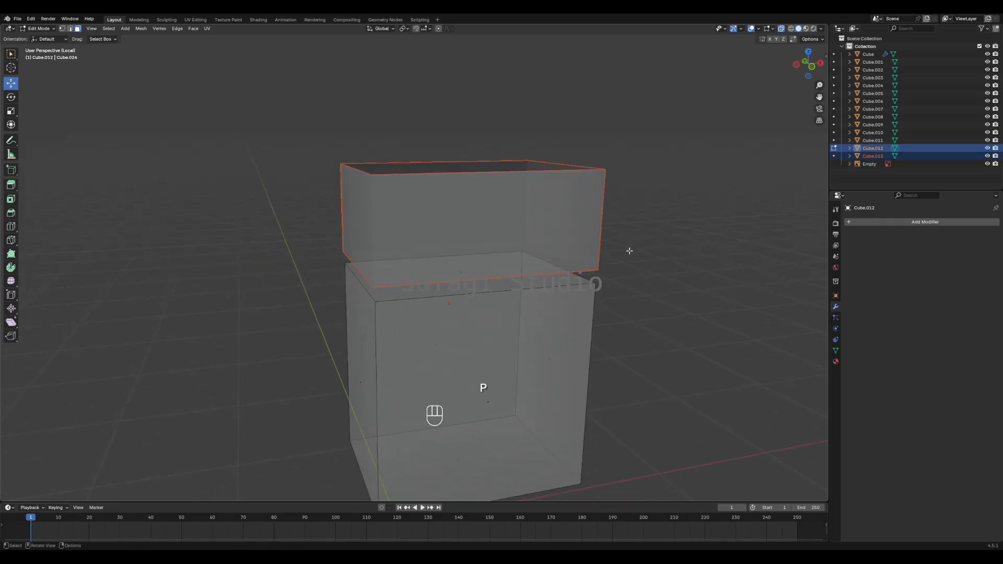
- Return to Object Mode, select the separated drawer box and turn X-ray off
{"action": "key", "text": "Tab"}
{"action": "left_click", "coordinate": [560, 239]}
{"action": "scroll", "coordinate": [600, 280], "scroll_direction": "down", "scroll_amount": 2}
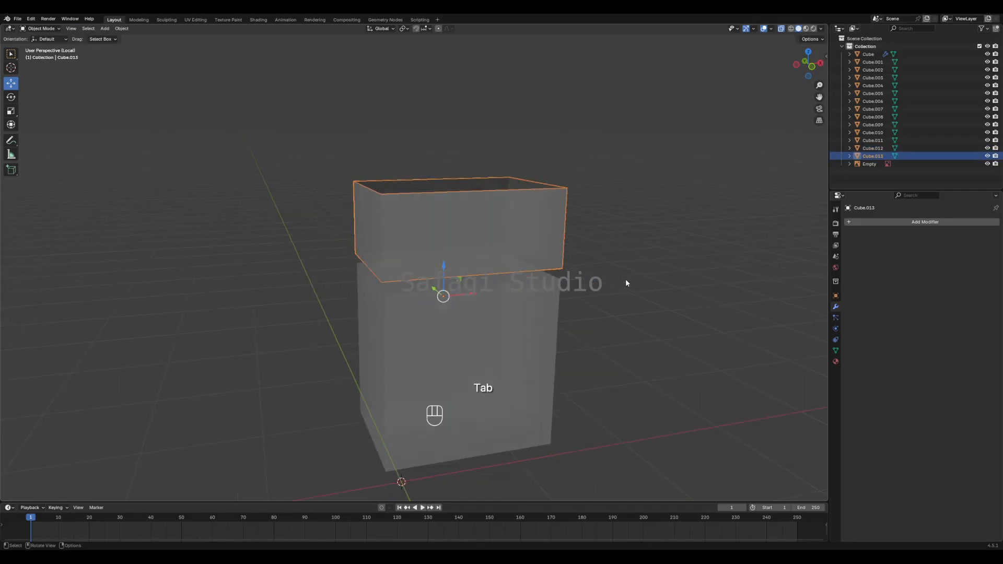
{"action": "middle_click_drag", "start_coordinate": [569, 260], "coordinate": [581, 278]}
{"action": "left_click", "coordinate": [782, 29]}
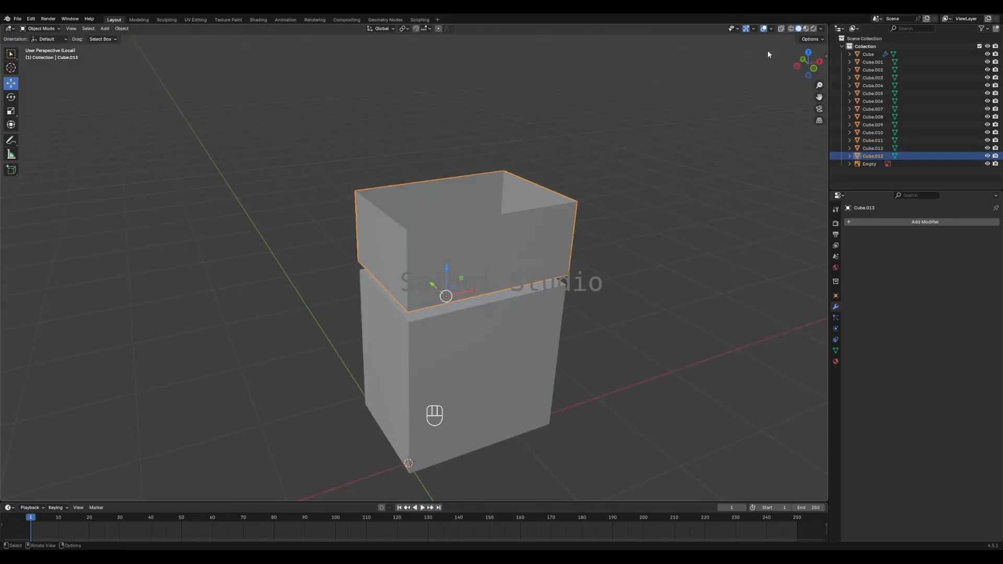
- Add a Solidify modifier to the open drawer box and check its wall thickness up close
{"action": "scroll", "coordinate": [464, 262], "scroll_direction": "up", "scroll_amount": 5}
{"action": "middle_click_drag", "start_coordinate": [491, 291], "coordinate": [836, 256]}
{"action": "left_click", "coordinate": [864, 222]}
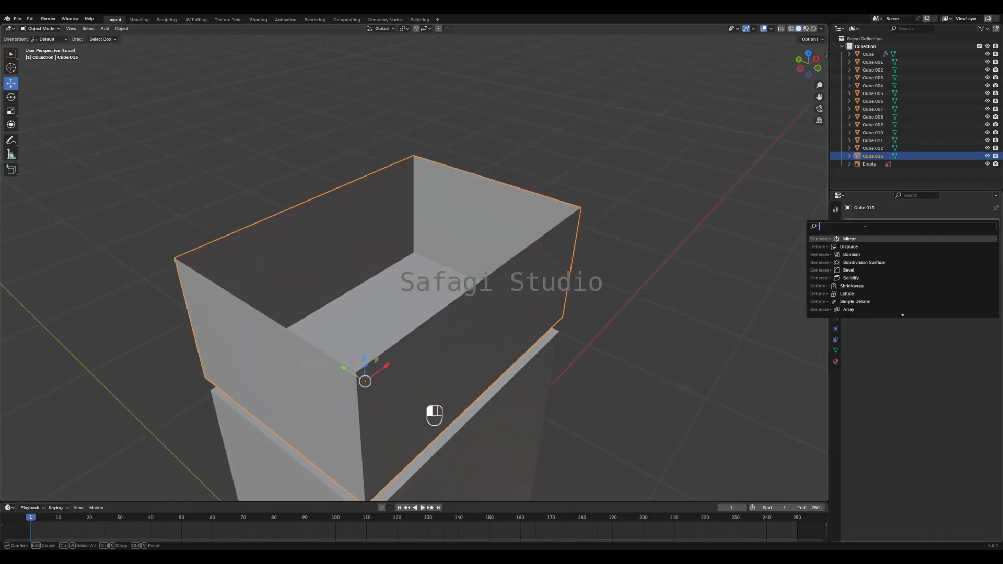
{"action": "left_click", "coordinate": [845, 278]}
{"action": "scroll", "coordinate": [581, 306], "scroll_direction": "up", "scroll_amount": 6}
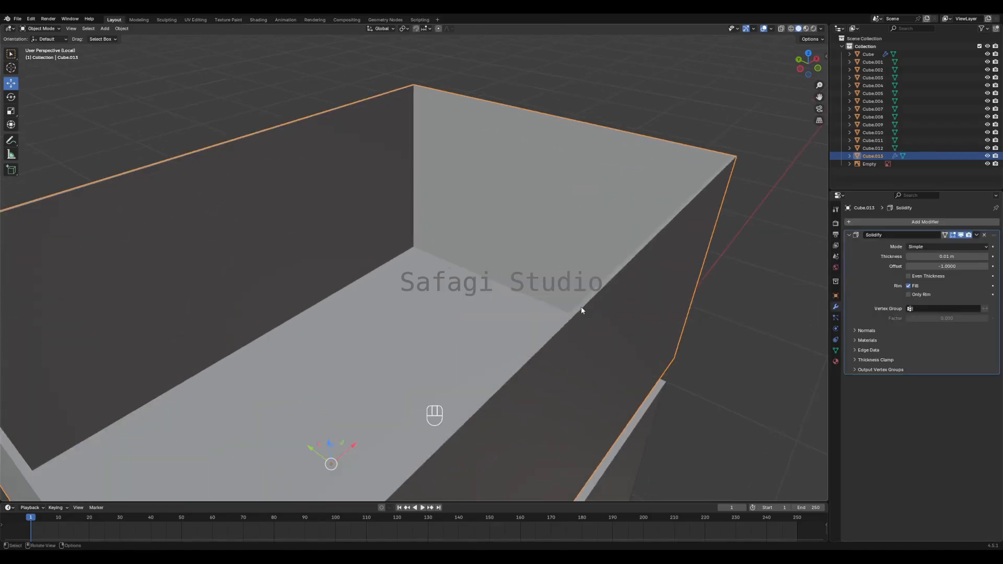
{"action": "scroll", "coordinate": [618, 291], "scroll_direction": "down", "scroll_amount": 2}
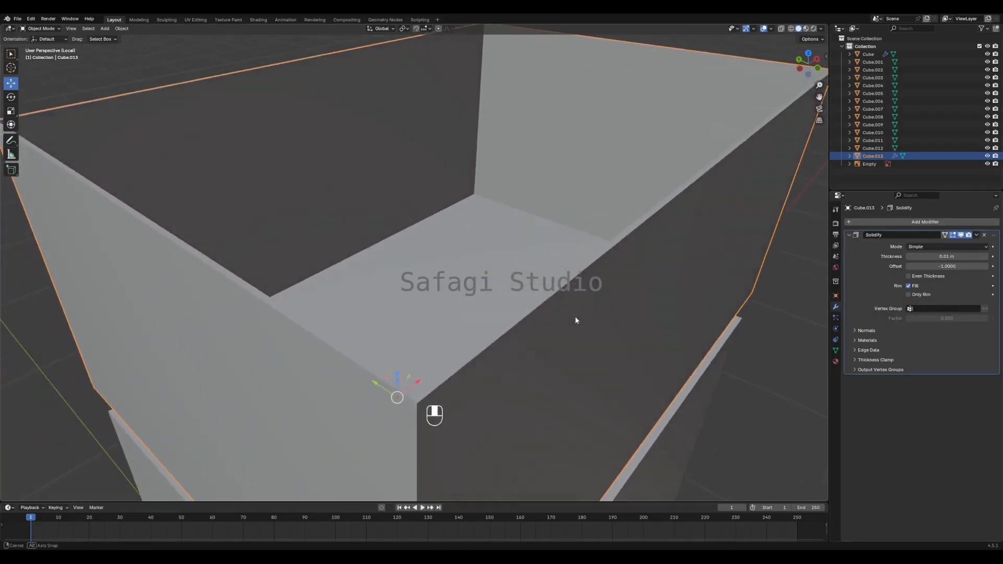
- Set the open drawer box's Solidify thickness to 0.03 m and leave local view to show the whole cabinet
{"action": "left_click", "coordinate": [986, 256]}
{"action": "left_click", "coordinate": [987, 256]}
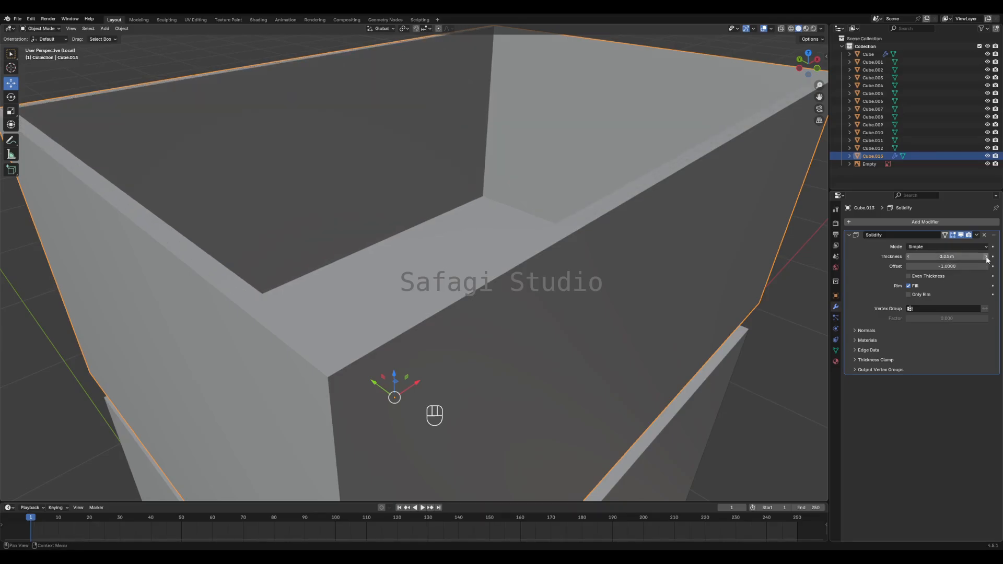
{"action": "scroll", "coordinate": [754, 266], "scroll_direction": "down", "scroll_amount": 5}
{"action": "middle_click_drag", "start_coordinate": [754, 266], "coordinate": [575, 264]}
{"action": "left_click", "coordinate": [575, 265]}
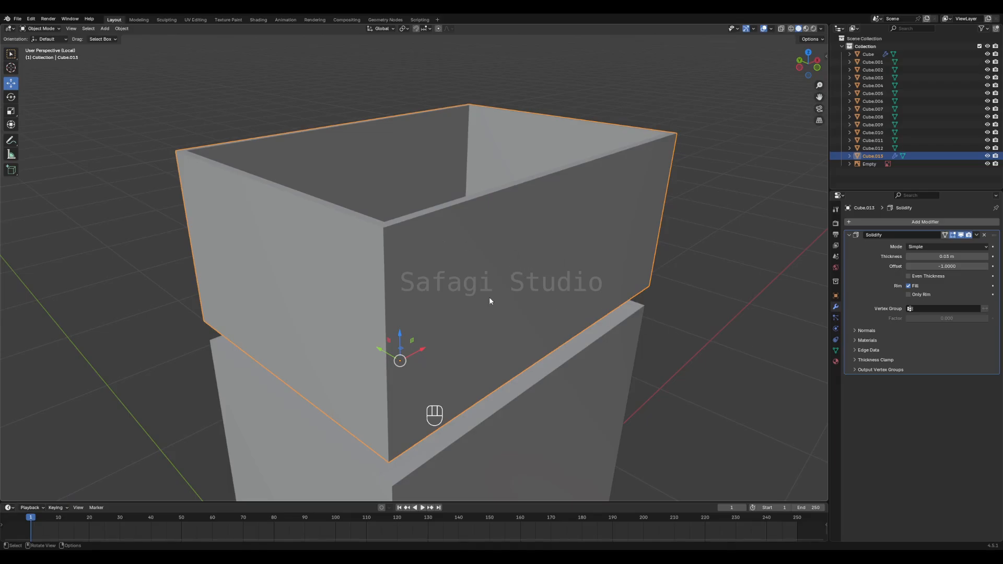
{"action": "key", "text": "slash"}
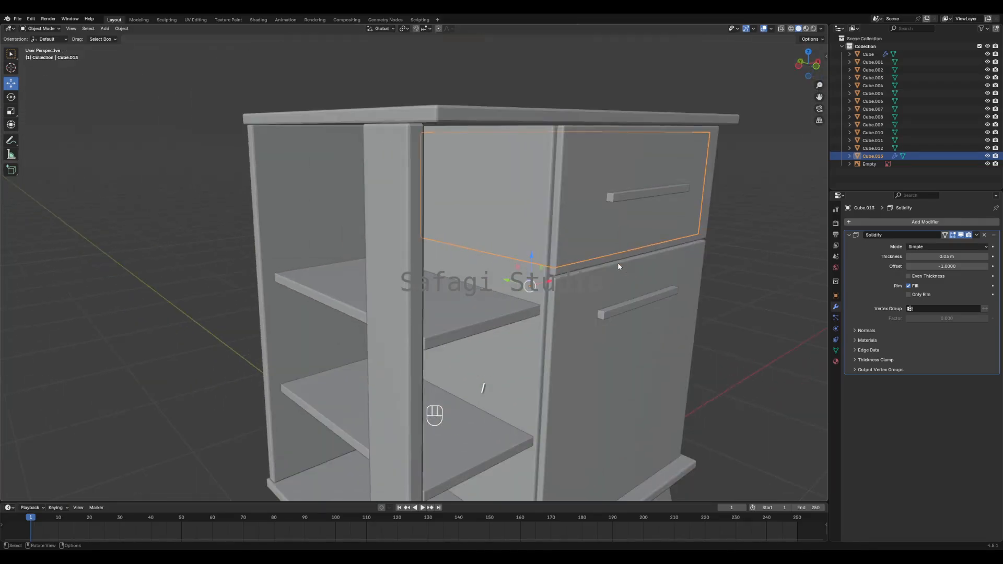
- Examine the whole cabinet from the front and sides against the reference image, checking its handles, drawer, door, shelves and legs
{"action": "left_click", "coordinate": [615, 192]}
{"action": "left_click", "coordinate": [638, 192]}
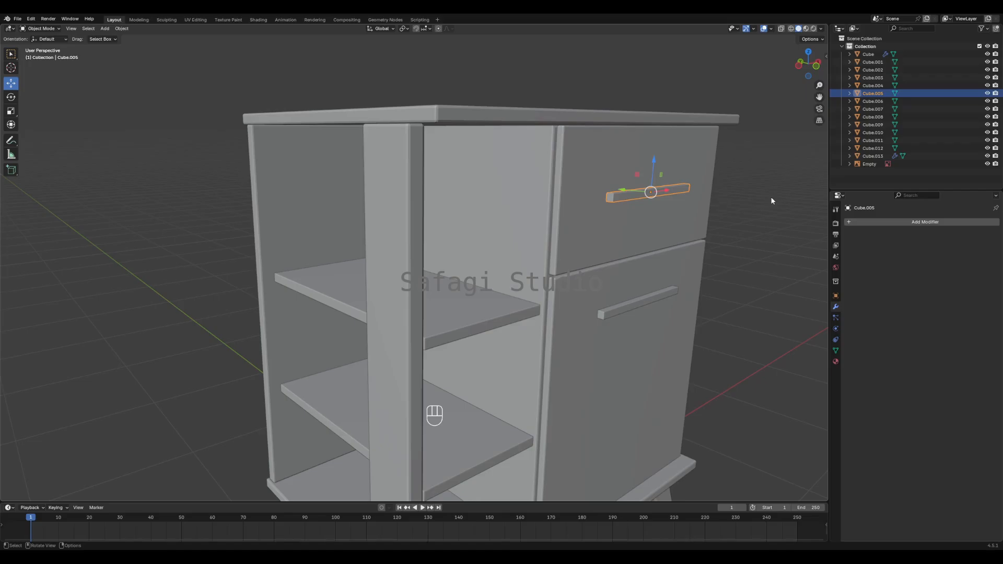
{"action": "left_click", "coordinate": [770, 196]}
{"action": "scroll", "coordinate": [695, 224], "scroll_direction": "down", "scroll_amount": 6}
{"action": "middle_click_drag", "start_coordinate": [686, 242], "coordinate": [547, 316]}
{"action": "scroll", "coordinate": [546, 315], "scroll_direction": "up", "scroll_amount": 4}
{"action": "middle_click_drag", "start_coordinate": [429, 309], "coordinate": [451, 311], "text": "shift"}
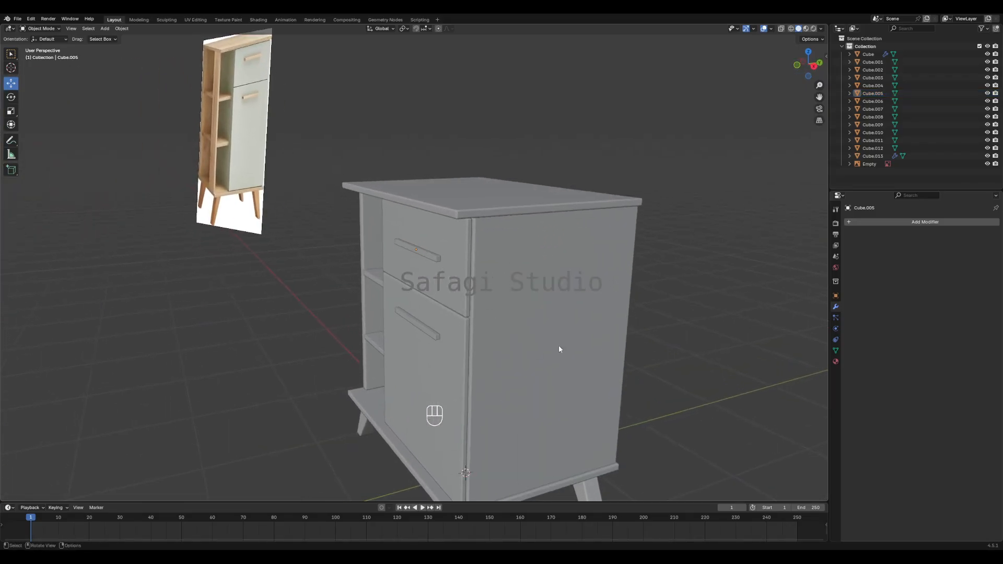
{"action": "middle_click_drag", "start_coordinate": [498, 335], "coordinate": [547, 331]}
{"action": "scroll", "coordinate": [547, 331], "scroll_direction": "down", "scroll_amount": 3}
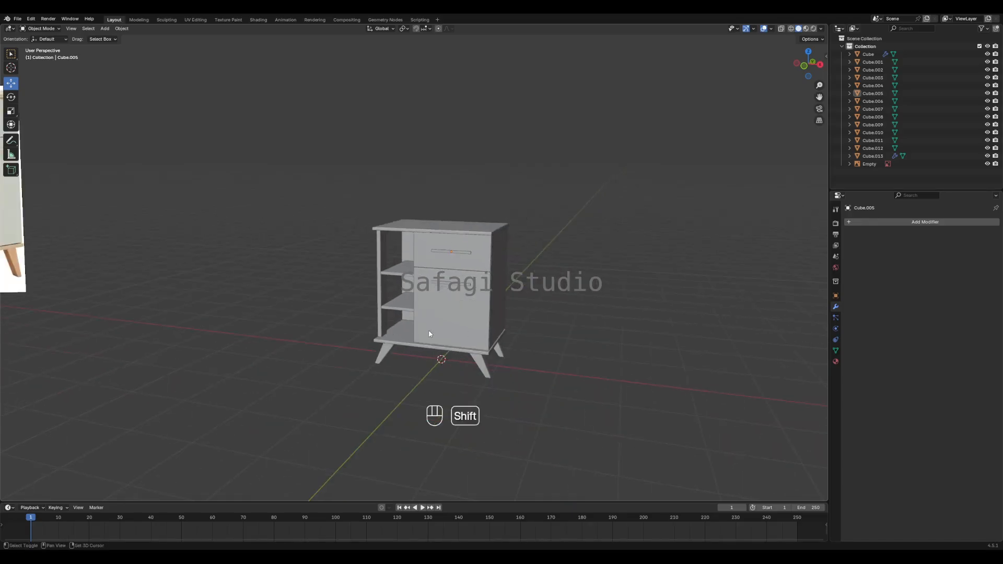
{"action": "mouse_move", "coordinate": [429, 330]}
{"action": "middle_mouse_down", "text": "shift"}
{"action": "mouse_move", "coordinate": [612, 362]}
{"action": "mouse_move", "coordinate": [446, 332]}
{"action": "middle_mouse_up", "text": "shift"}
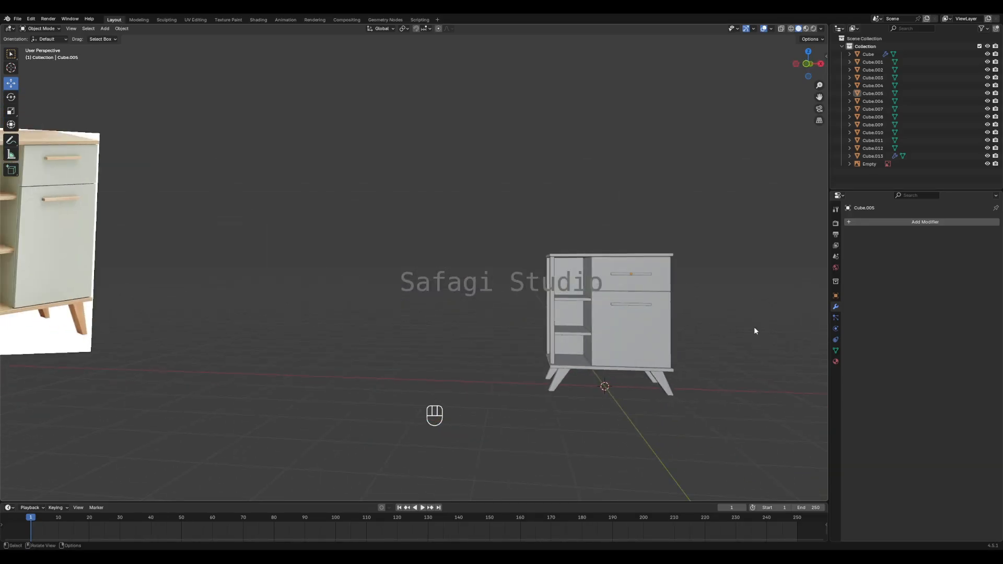
{"action": "middle_click_drag", "start_coordinate": [729, 340], "coordinate": [642, 324], "text": "shift"}
{"action": "scroll", "coordinate": [642, 332], "scroll_direction": "up", "scroll_amount": 3}
{"action": "middle_click_drag", "start_coordinate": [761, 304], "coordinate": [728, 315]}
{"action": "scroll", "coordinate": [744, 333], "scroll_direction": "down", "scroll_amount": 2}
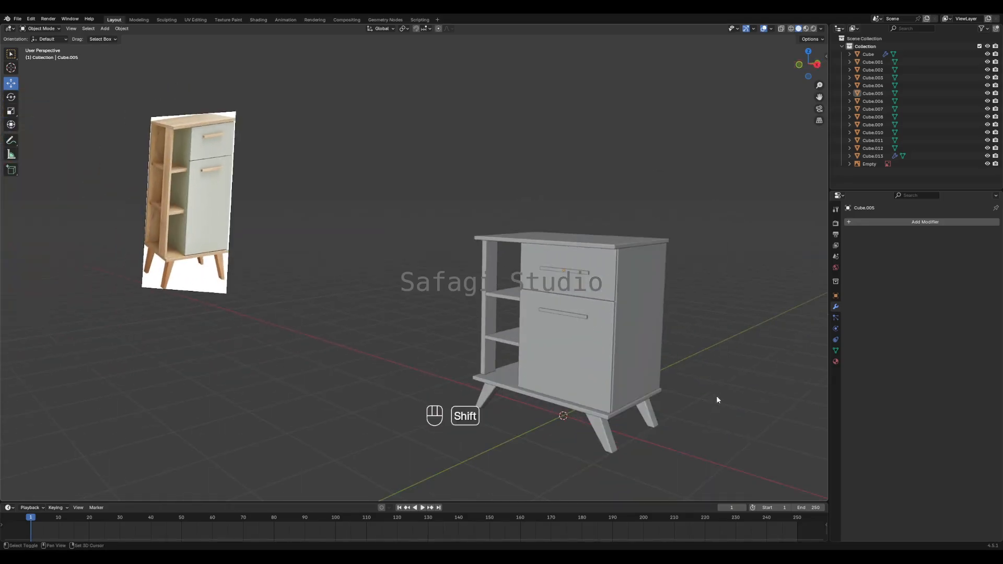
{"action": "middle_click_drag", "start_coordinate": [716, 398], "coordinate": [399, 365], "text": "shift"}
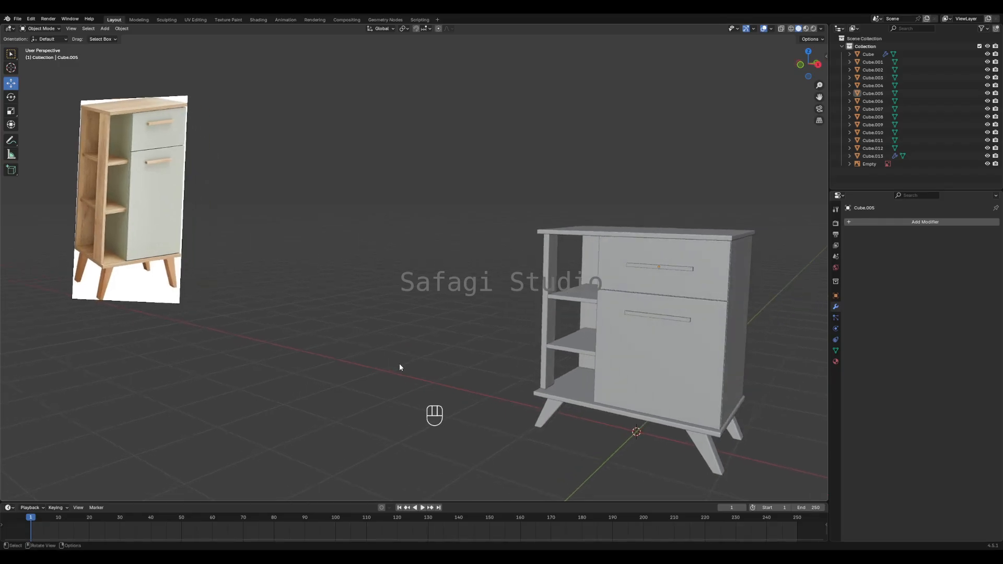
{"action": "middle_click_drag", "start_coordinate": [570, 346], "coordinate": [490, 314], "text": "shift"}
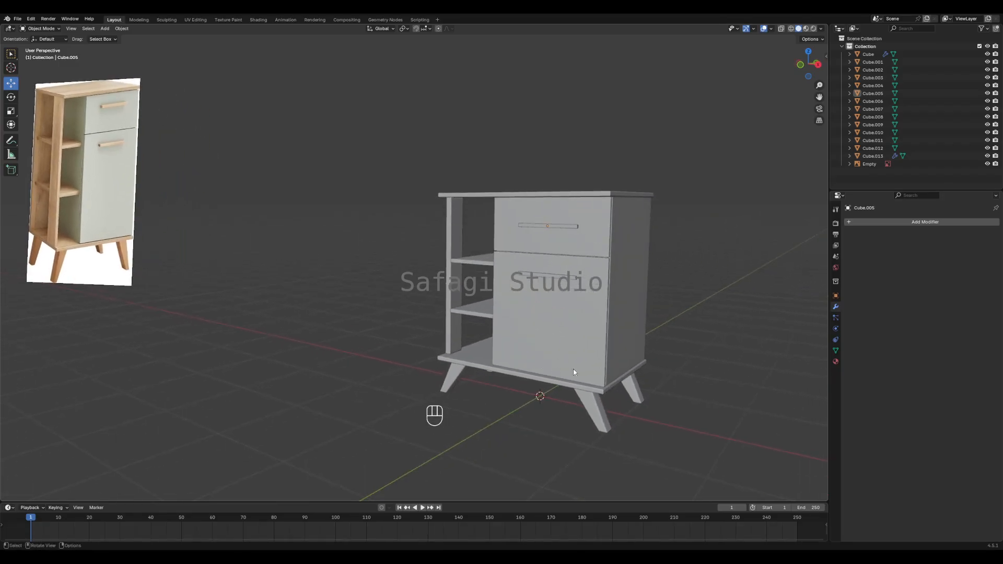
{"action": "scroll", "coordinate": [676, 333], "scroll_direction": "up", "scroll_amount": 2}
{"action": "scroll", "coordinate": [676, 333], "scroll_direction": "down", "scroll_amount": 2}
{"action": "mouse_move", "coordinate": [648, 322]}
{"action": "middle_mouse_down"}
{"action": "mouse_move", "coordinate": [667, 326]}
{"action": "mouse_move", "coordinate": [651, 310]}
{"action": "middle_mouse_up"}
{"action": "scroll", "coordinate": [650, 321], "scroll_direction": "up", "scroll_amount": 3}
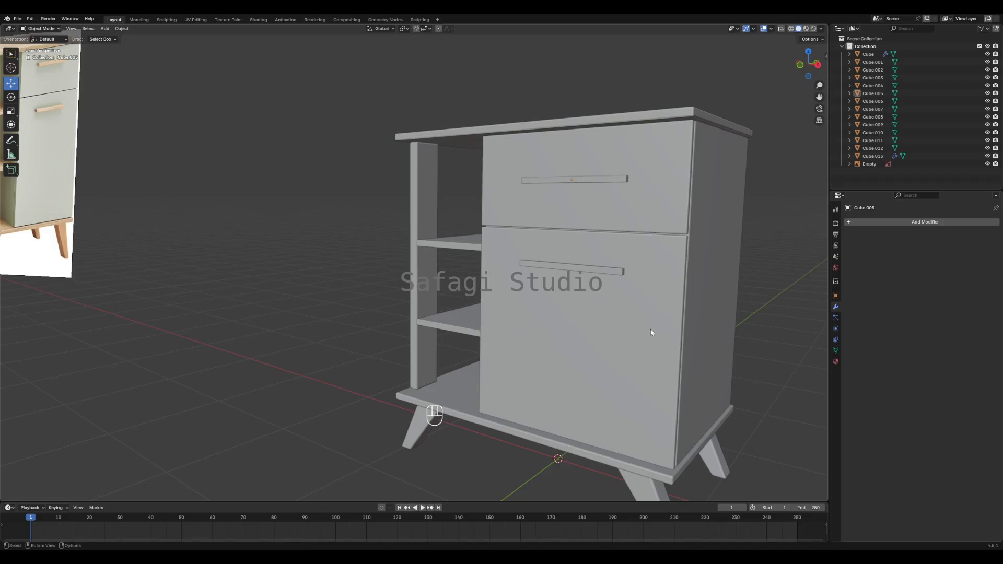
{"action": "scroll", "coordinate": [651, 331], "scroll_direction": "down", "scroll_amount": 4}
{"action": "middle_click_drag", "start_coordinate": [644, 329], "coordinate": [567, 330]}
{"action": "scroll", "coordinate": [579, 330], "scroll_direction": "up", "scroll_amount": 5}
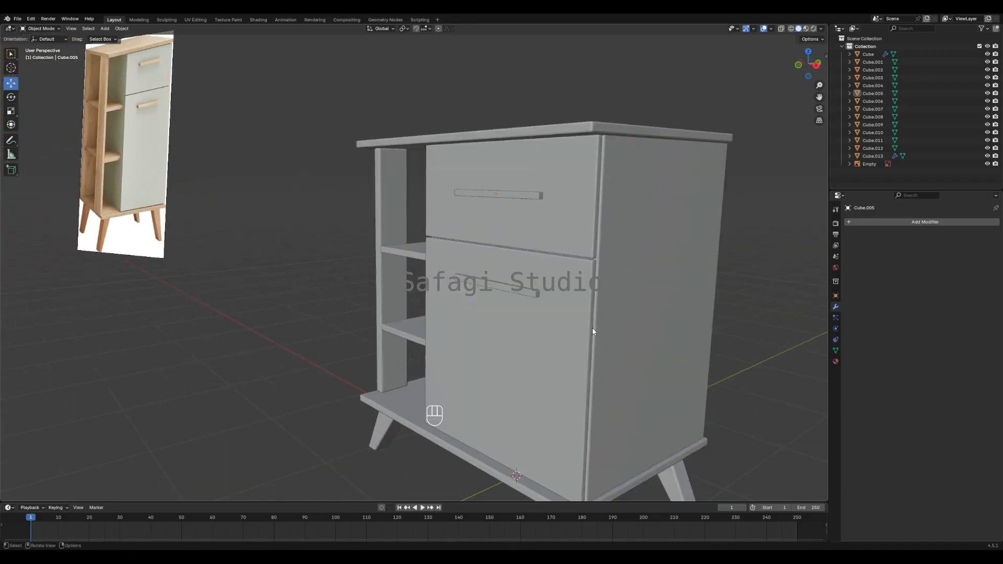
{"action": "scroll", "coordinate": [593, 329], "scroll_direction": "up", "scroll_amount": 2}
{"action": "middle_click_drag", "start_coordinate": [681, 318], "coordinate": [572, 304], "text": "shift"}
{"action": "scroll", "coordinate": [582, 305], "scroll_direction": "down", "scroll_amount": 3}
{"action": "scroll", "coordinate": [481, 296], "scroll_direction": "down", "scroll_amount": 4}
{"action": "middle_click_drag", "start_coordinate": [428, 296], "coordinate": [553, 308], "text": "shift"}
{"action": "middle_click_drag", "start_coordinate": [620, 310], "coordinate": [597, 311]}
{"action": "middle_click_drag", "start_coordinate": [641, 307], "coordinate": [553, 294], "text": "shift"}
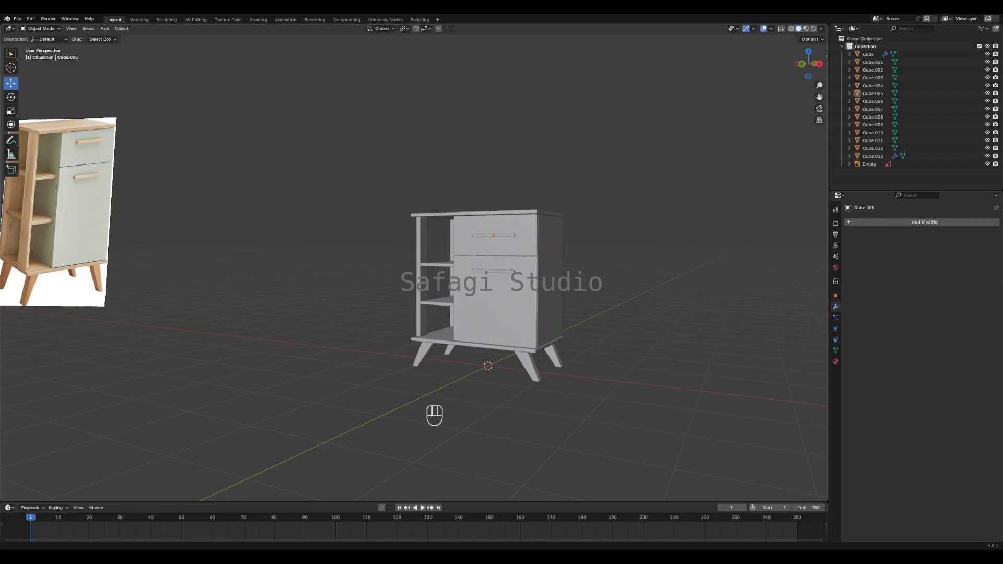